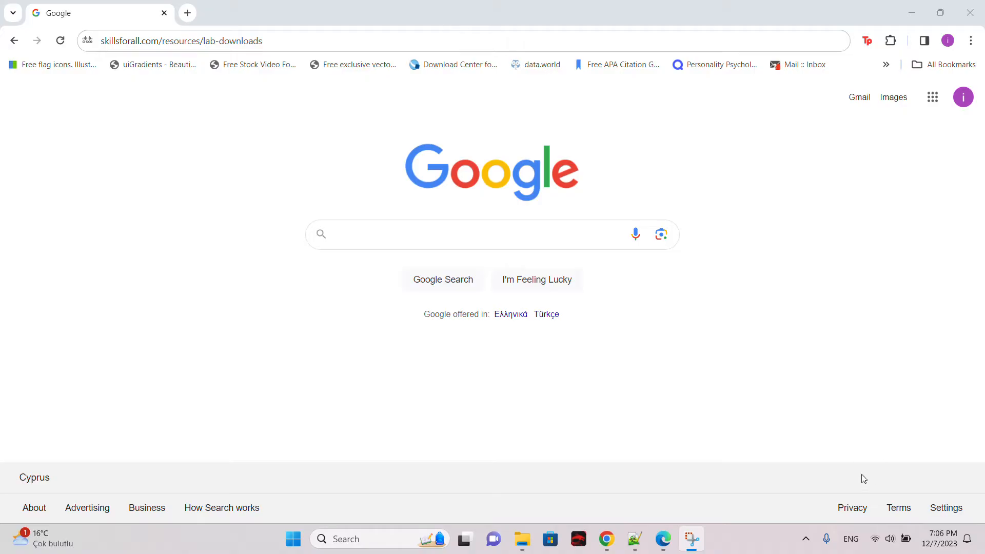
Step: Review the three network scenario descriptions in the text editor, then return to the browser
left_click(636, 540)
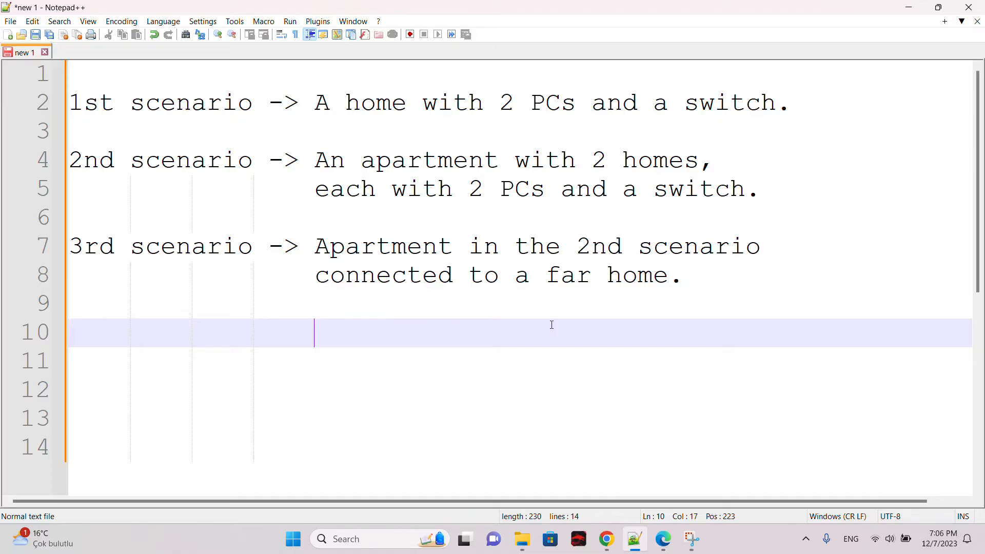
left_click(641, 540)
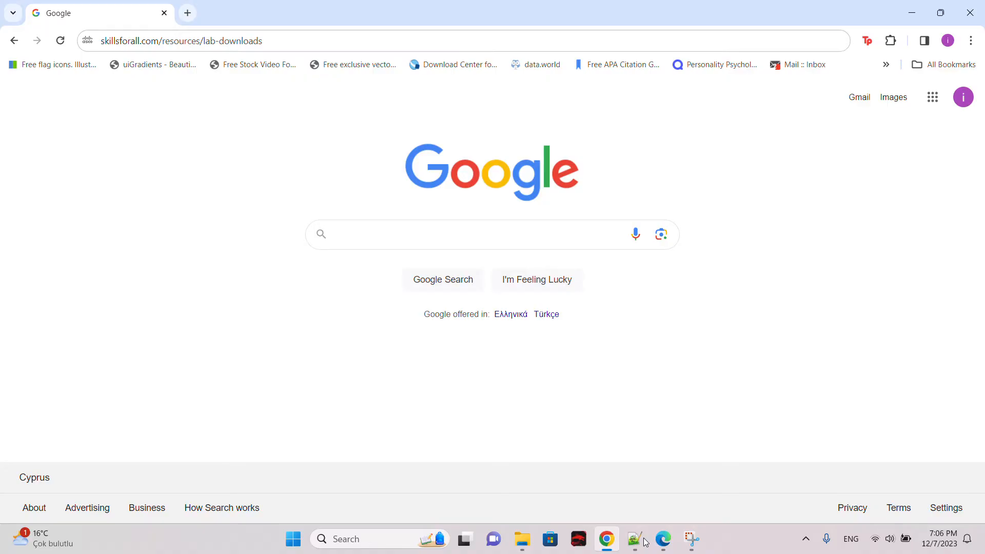
Step: Load the skillsforall.com/resources/lab-downloads page from the address bar
left_click(320, 40)
left_click(320, 40)
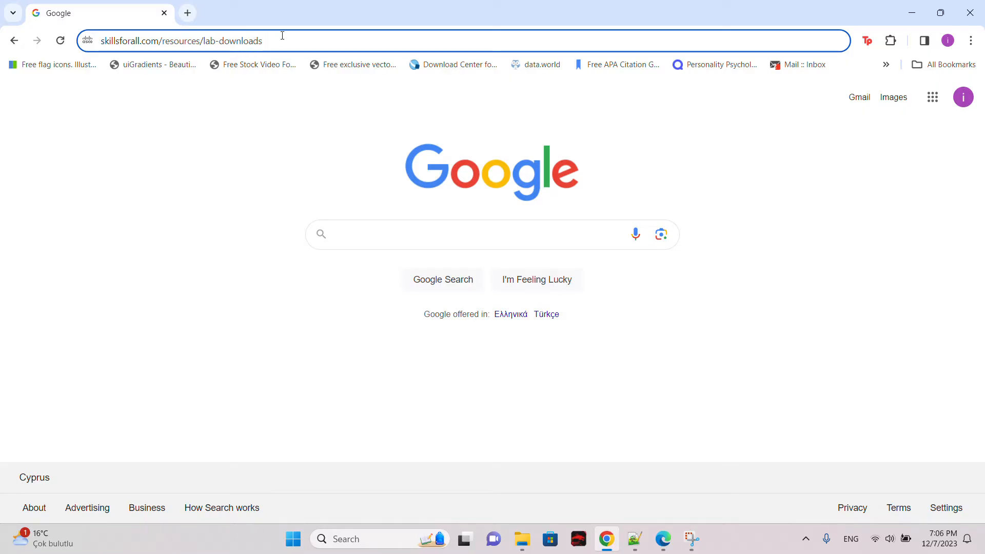
key("Return")
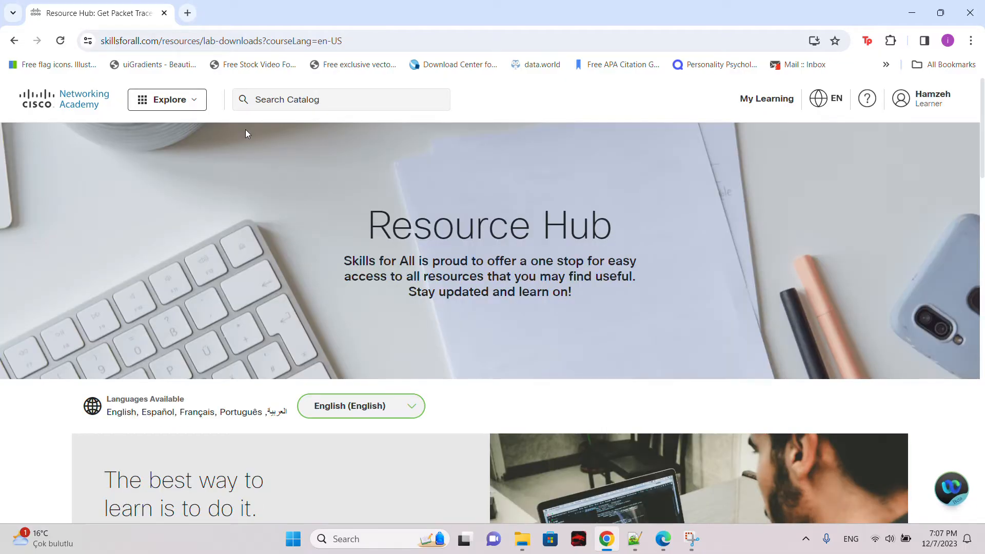
Step: Start downloading Packet Tracer 8.2.1 Windows 64bit from the Learning Resources section
scroll(246, 134, "down", 2)
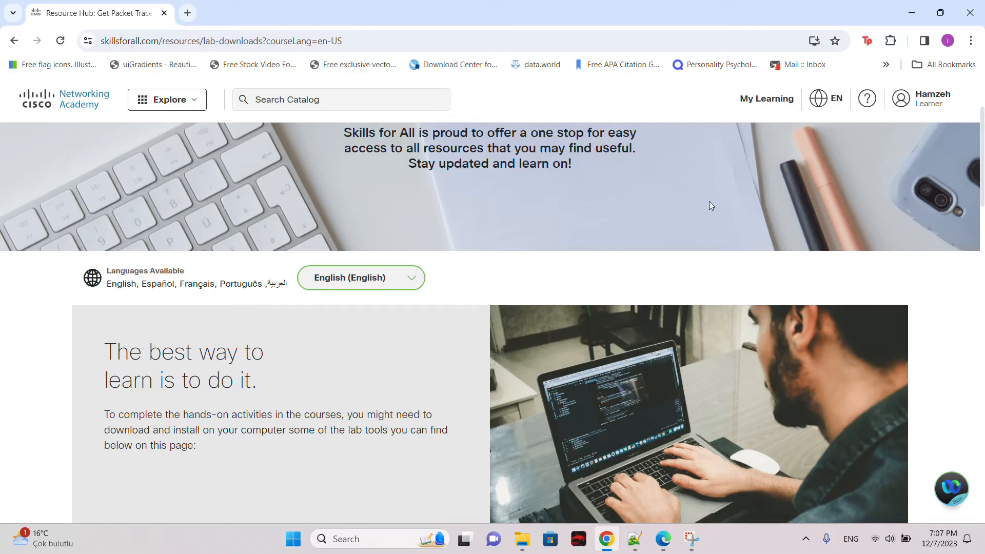
scroll(314, 254, "down", 1)
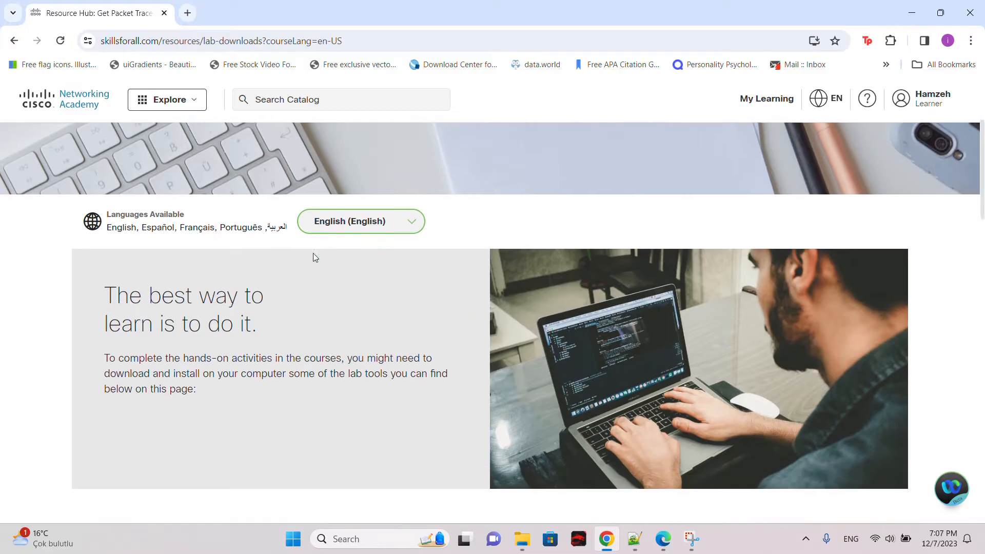
scroll(217, 276, "down", 6)
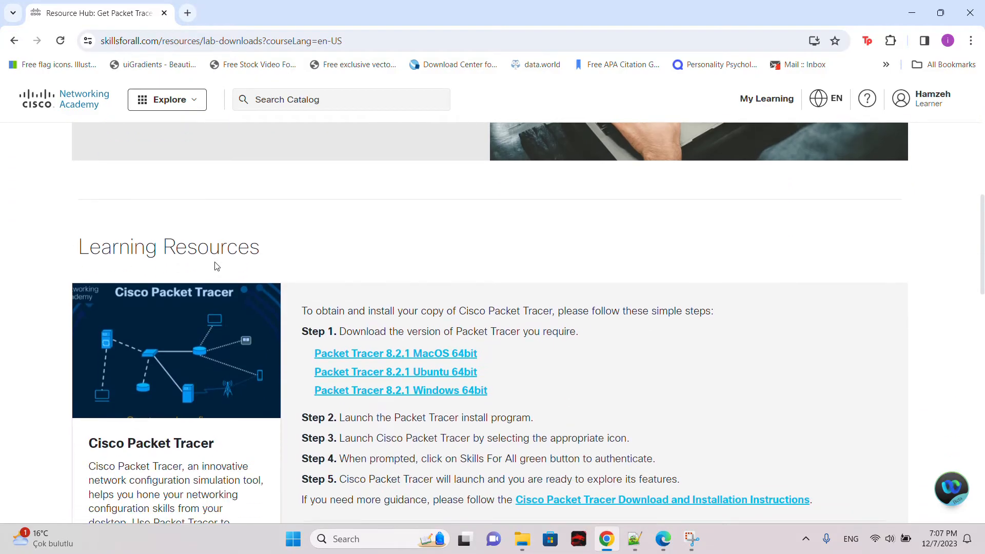
scroll(227, 261, "down", 1)
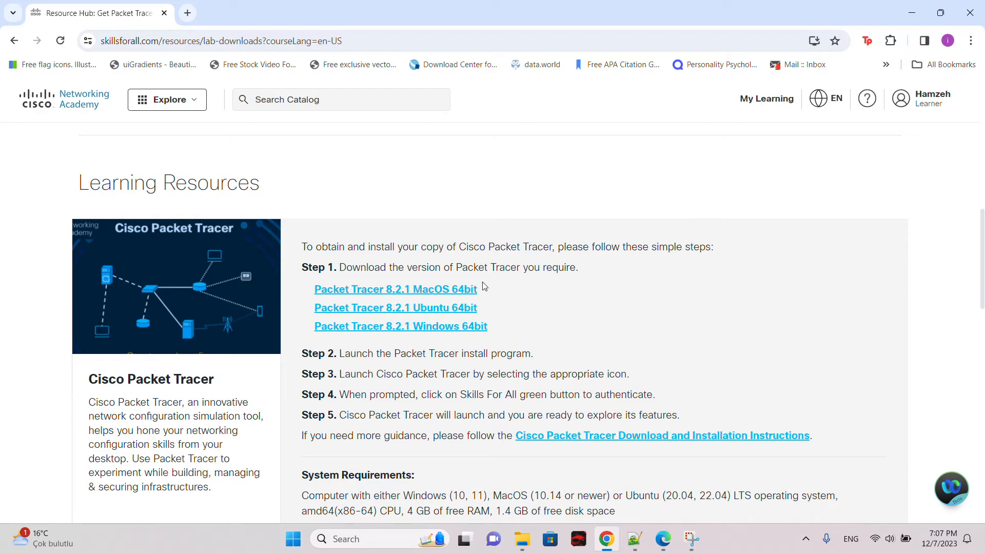
left_click_drag(491, 291, 517, 311)
left_click(471, 329)
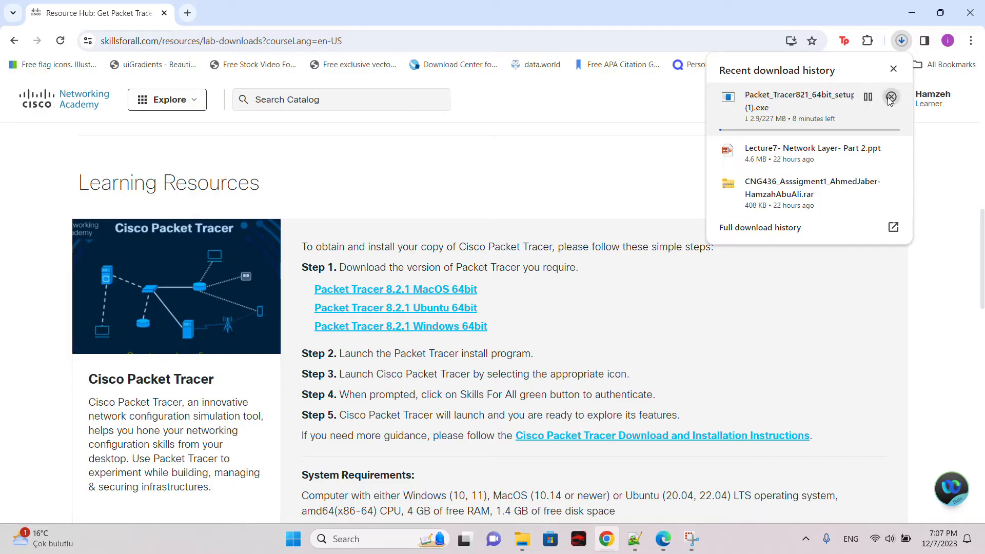
Step: Minimize the browser and check the Downloads folder for the Packet_Tracer821_64bit_setup_signed installer
left_click(940, 13)
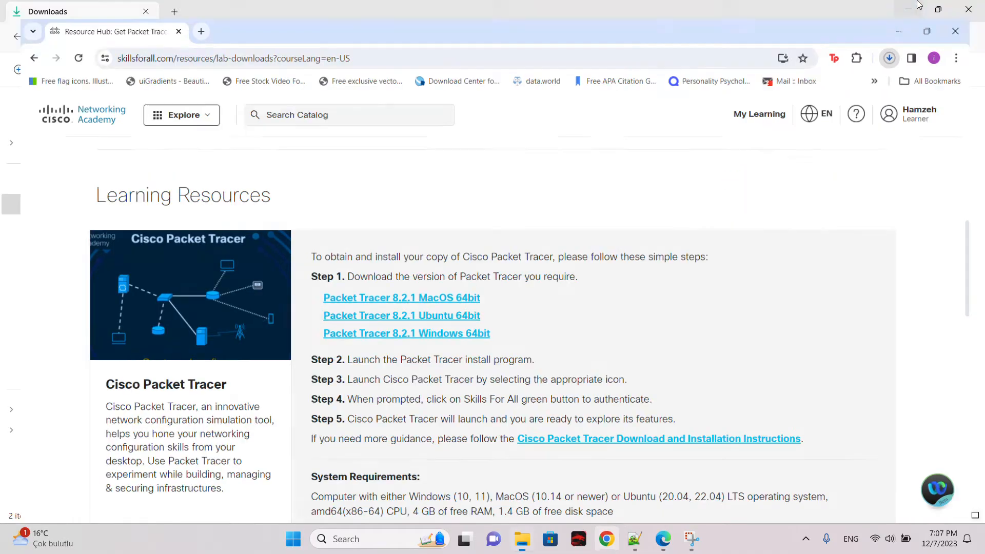
left_click(918, 3)
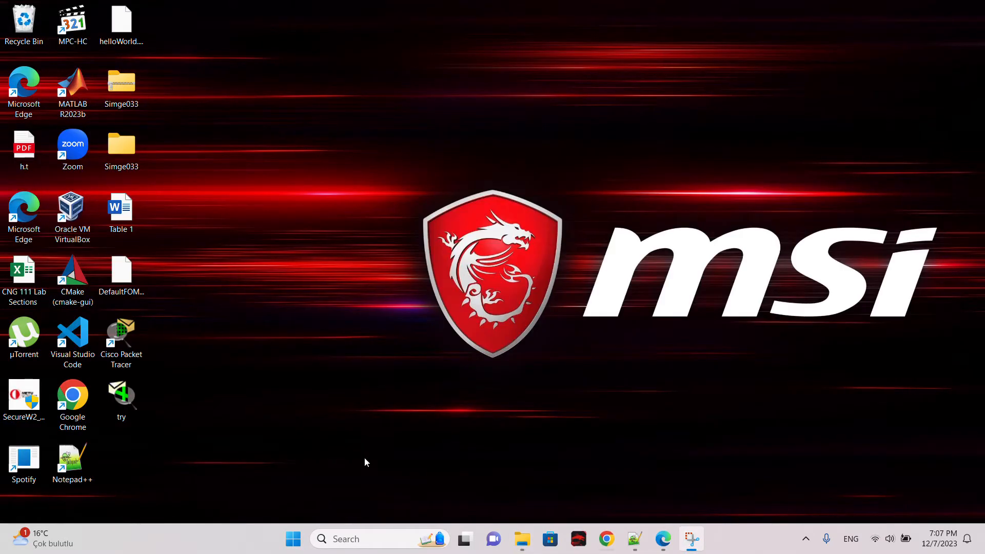
left_click(522, 539)
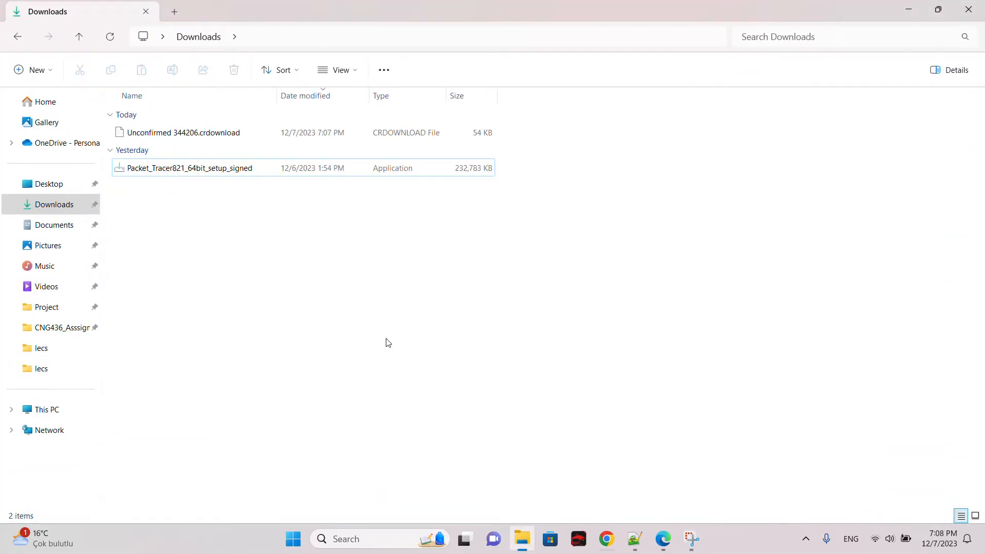
left_click(205, 167)
left_click(194, 201)
Step: Search the system for "packet" and launch Cisco Packet Tracer
left_click(378, 539)
type("pa")
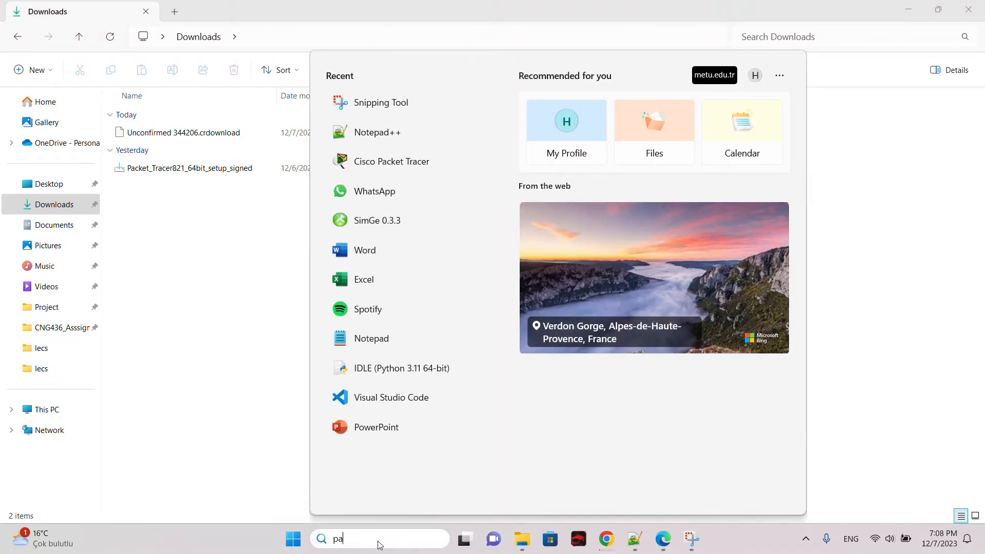
type("cket")
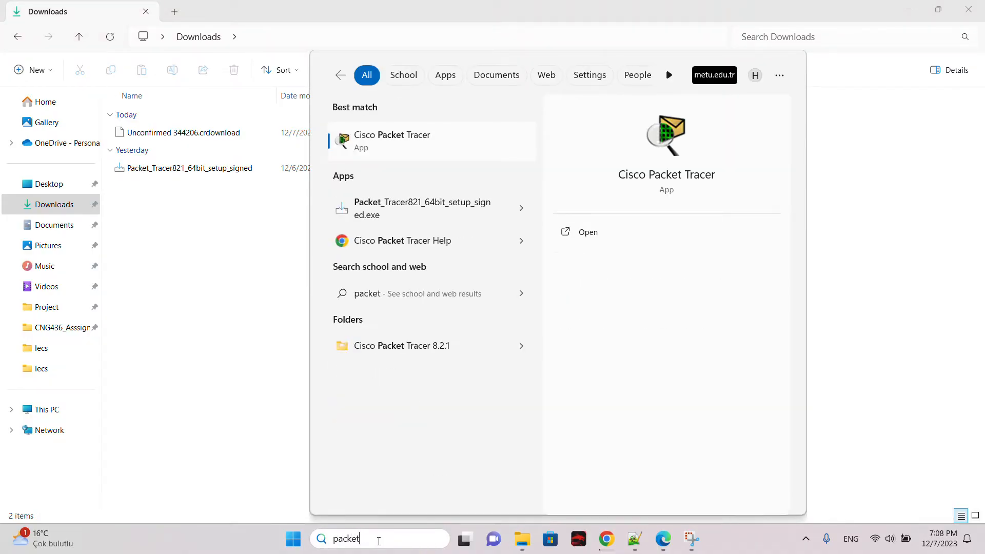
left_click(405, 148)
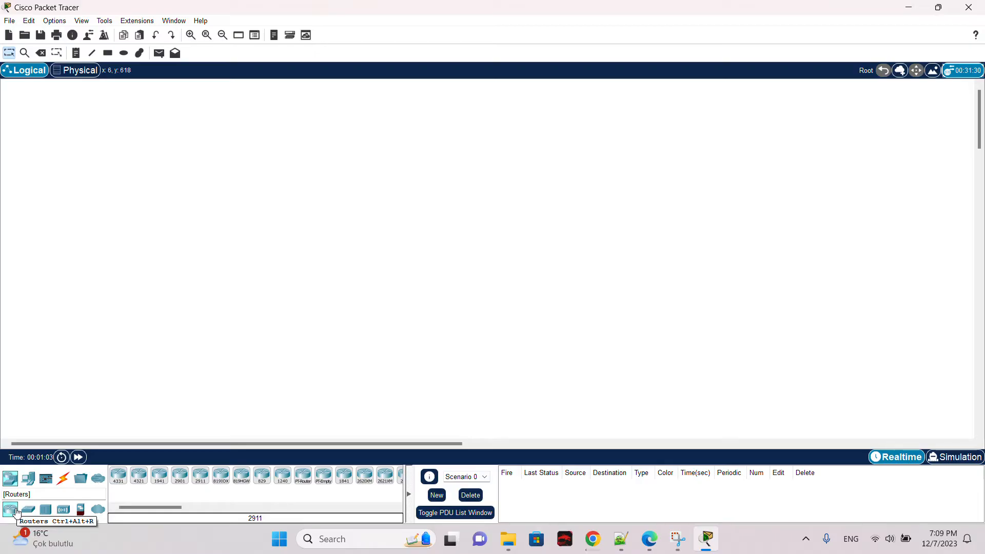
Step: Browse the device categories and place a 2901 router in the logical workspace
left_click(45, 509)
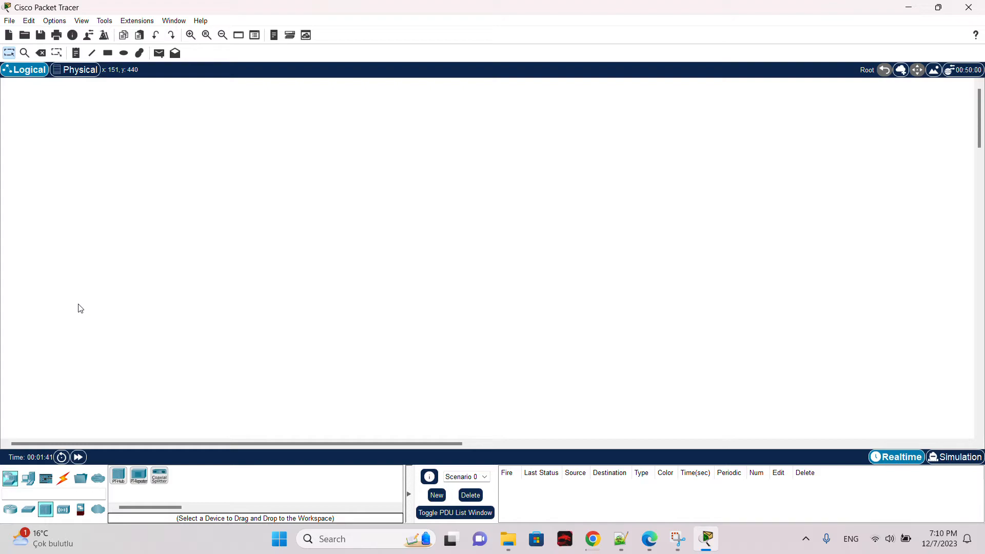
left_click(15, 508)
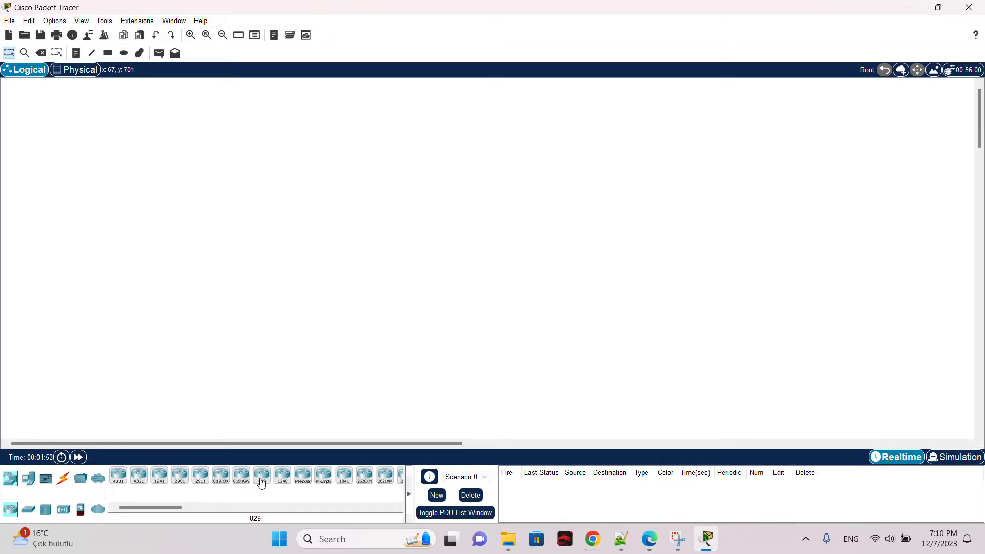
mouse_move(176, 503)
left_mouse_down()
mouse_move(197, 513)
mouse_move(167, 510)
left_mouse_up()
mouse_move(180, 477)
left_mouse_down()
mouse_move(68, 438)
mouse_move(183, 482)
left_mouse_up()
left_click(183, 480)
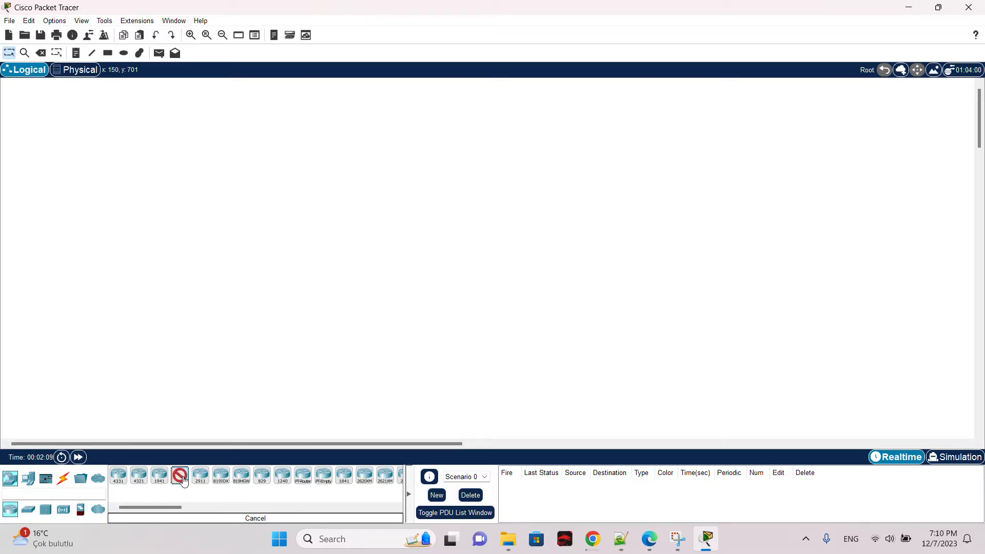
left_click(180, 478)
left_click_drag(185, 480, 238, 301)
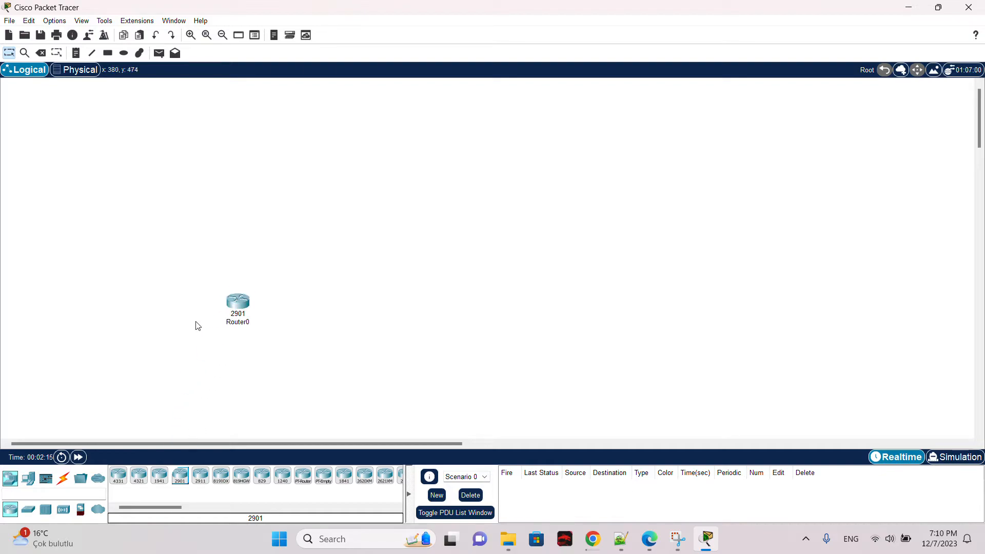
Step: Open Router0's configuration, dismiss the booting notices, inspect its GigabitEthernet0/0 and GigabitEthernet0/1 settings, and close it
left_click(236, 303)
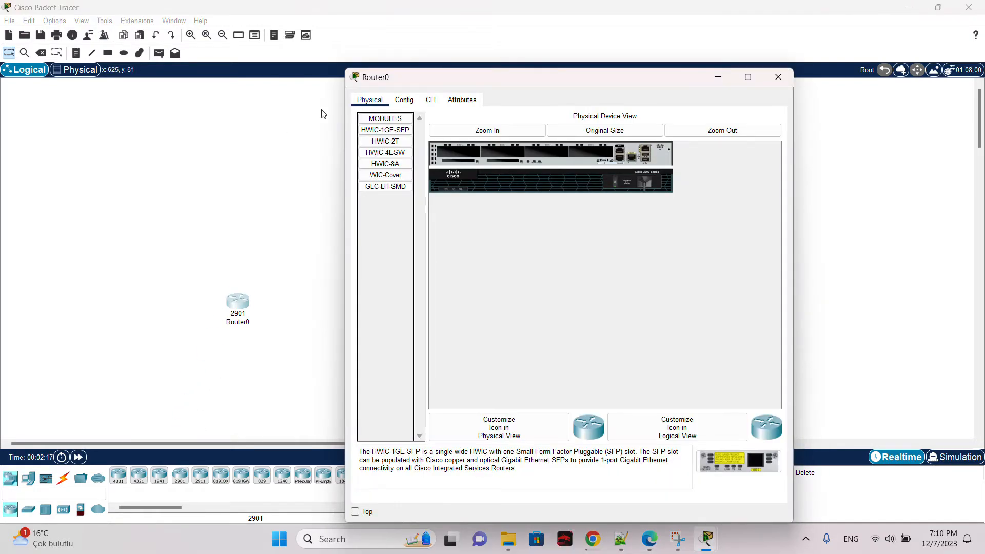
left_click(408, 103)
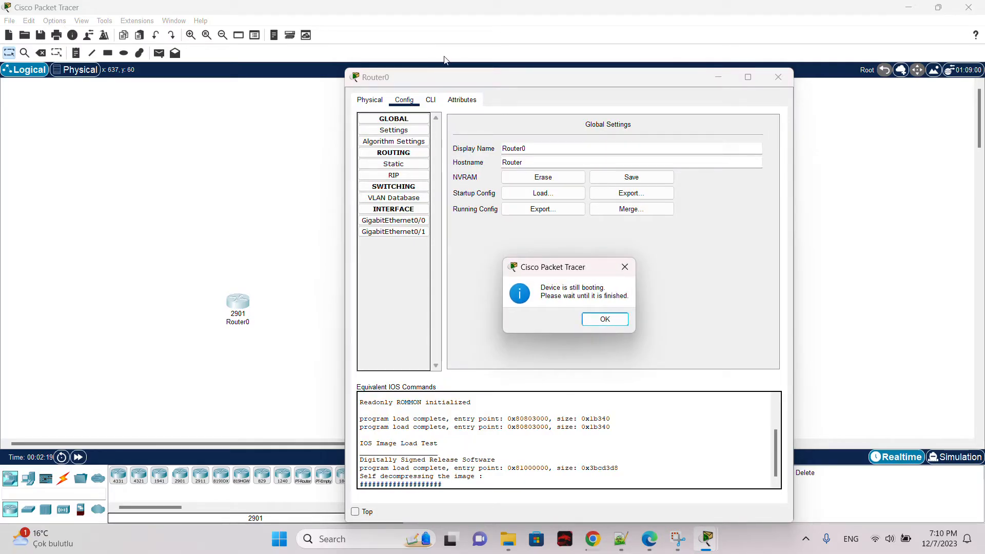
left_click(605, 319)
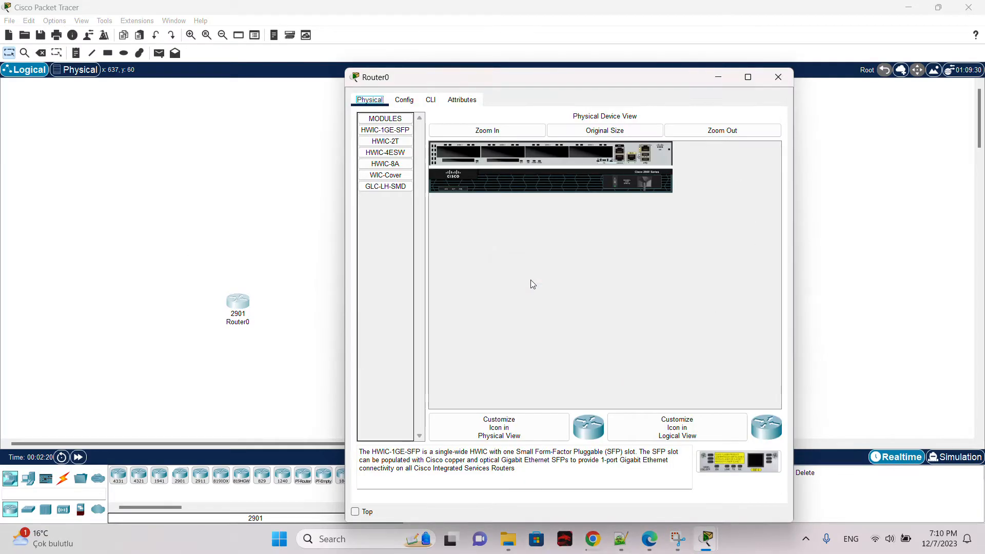
left_click(391, 102)
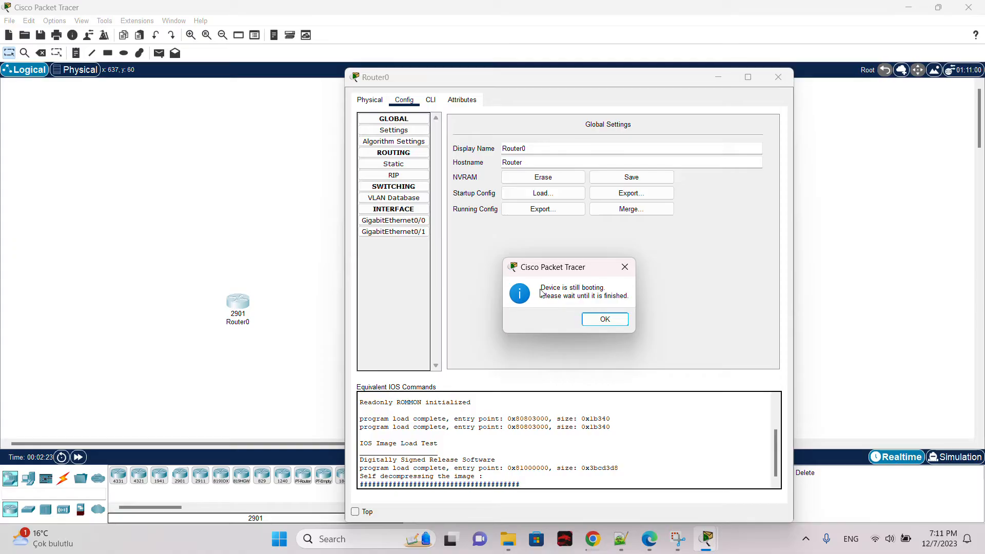
left_click(605, 319)
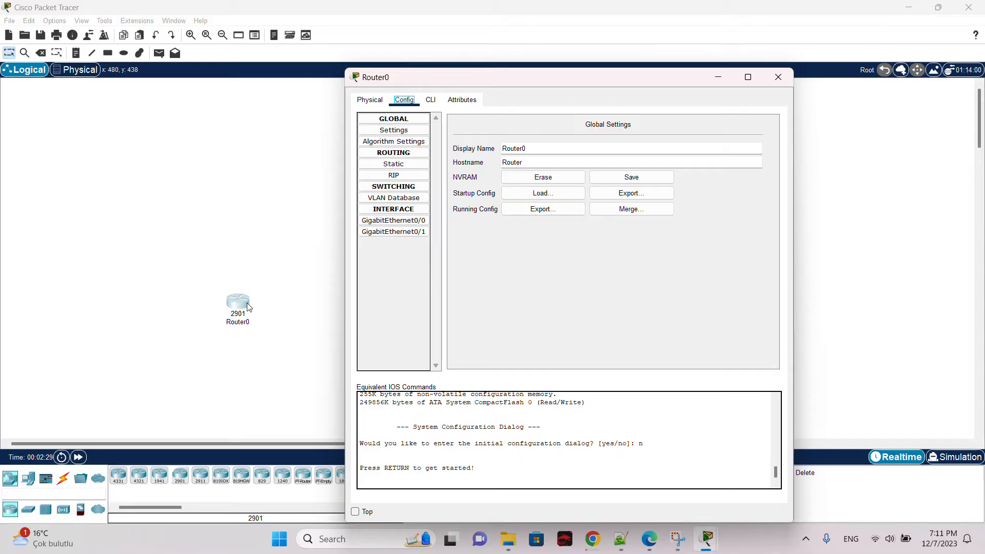
left_click(404, 224)
left_click(404, 232)
left_click(404, 221)
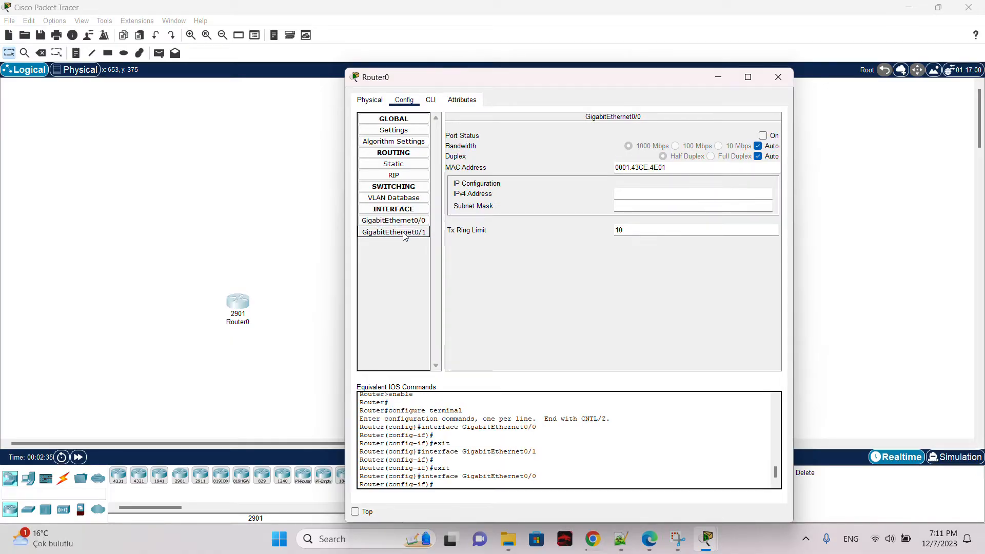
left_click(405, 232)
left_click(778, 78)
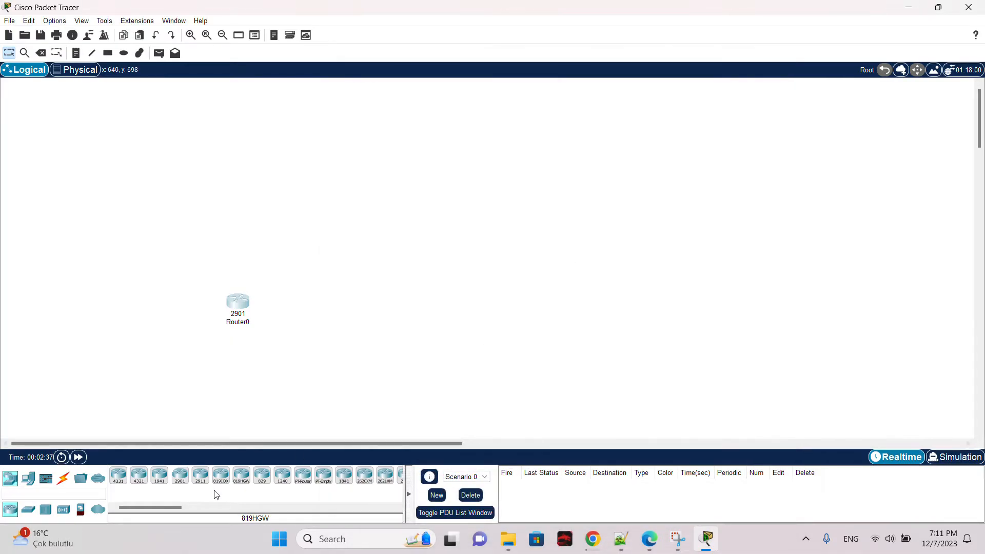
Step: Place a 2811 router to the right of Router0 and open then close its configuration
left_click_drag(164, 508, 411, 310)
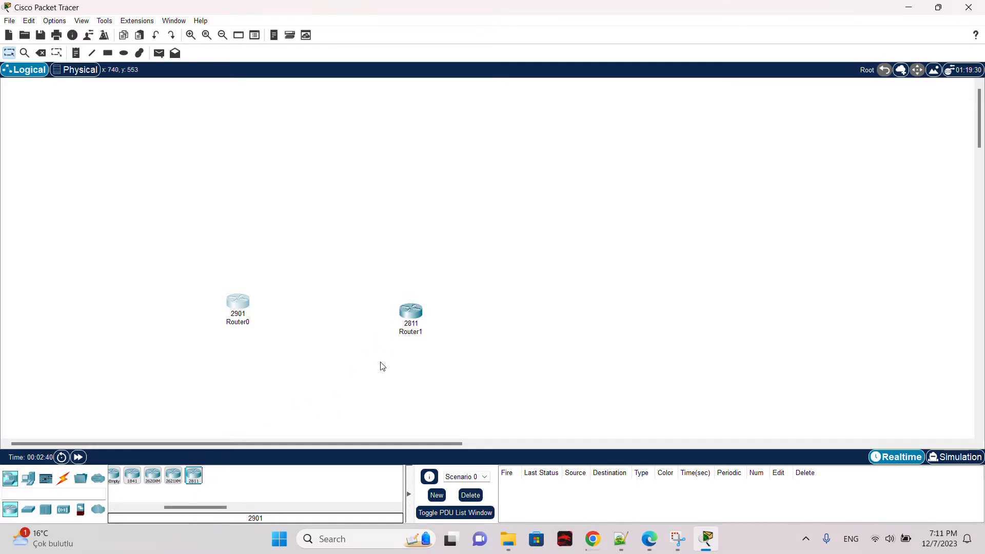
left_click(408, 311)
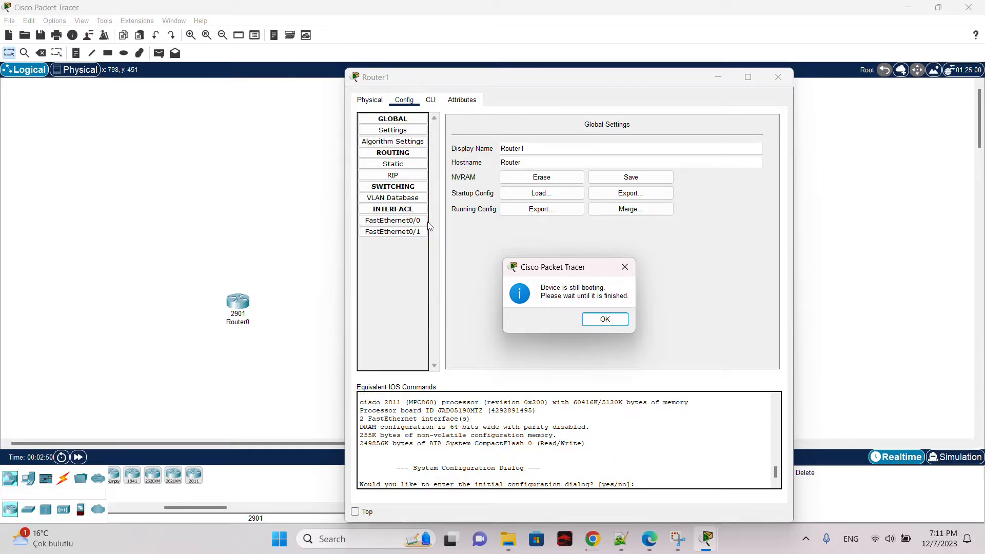
left_click(607, 319)
left_click(778, 78)
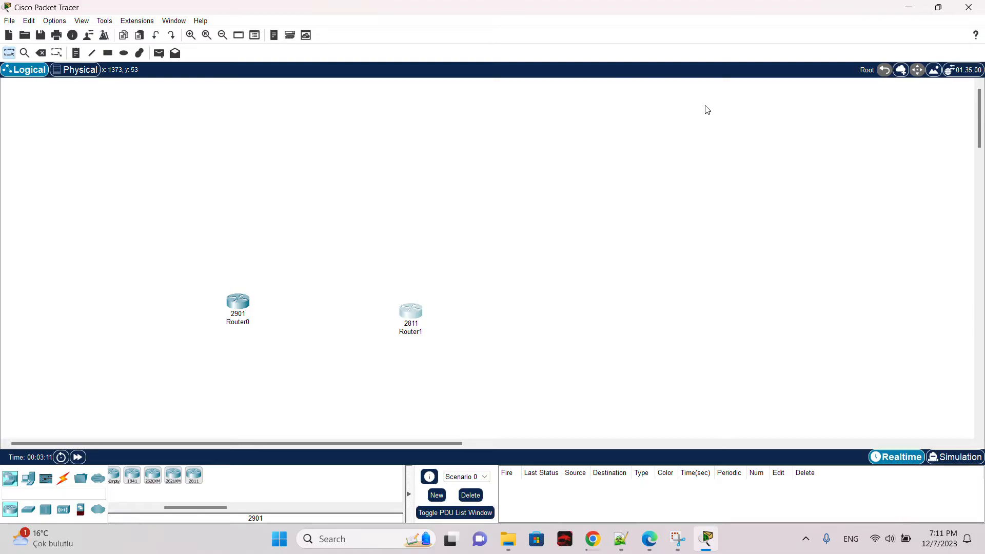
Step: Delete both routers from the workspace with the Delete tool, confirming each deletion
left_click_drag(442, 282, 245, 315)
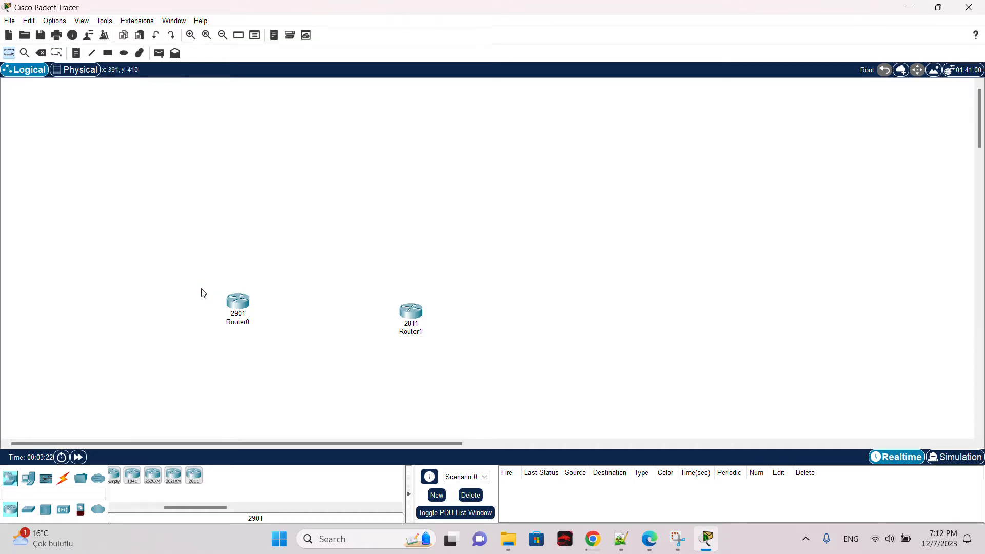
left_click_drag(198, 280, 456, 346)
left_click(279, 271)
key("Delete")
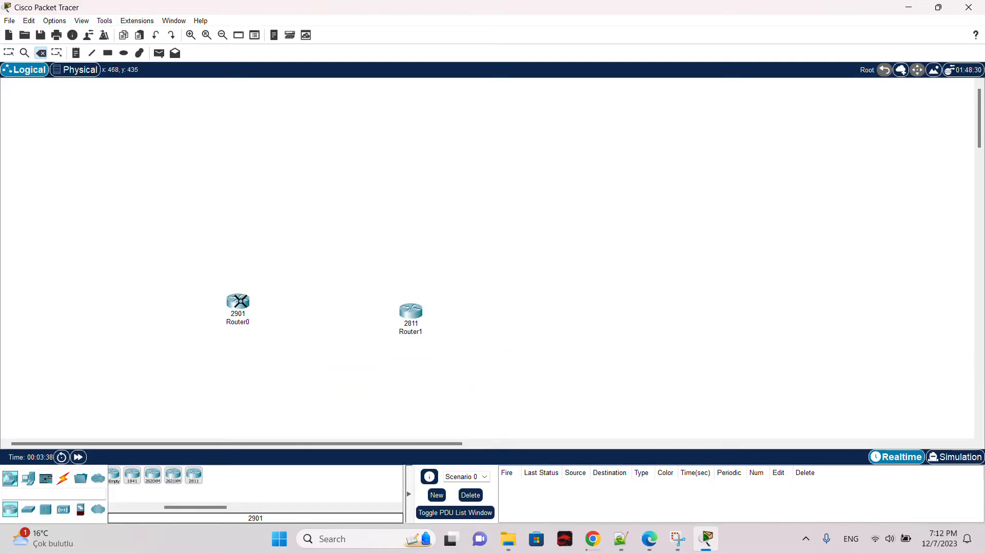
mouse_move(238, 301)
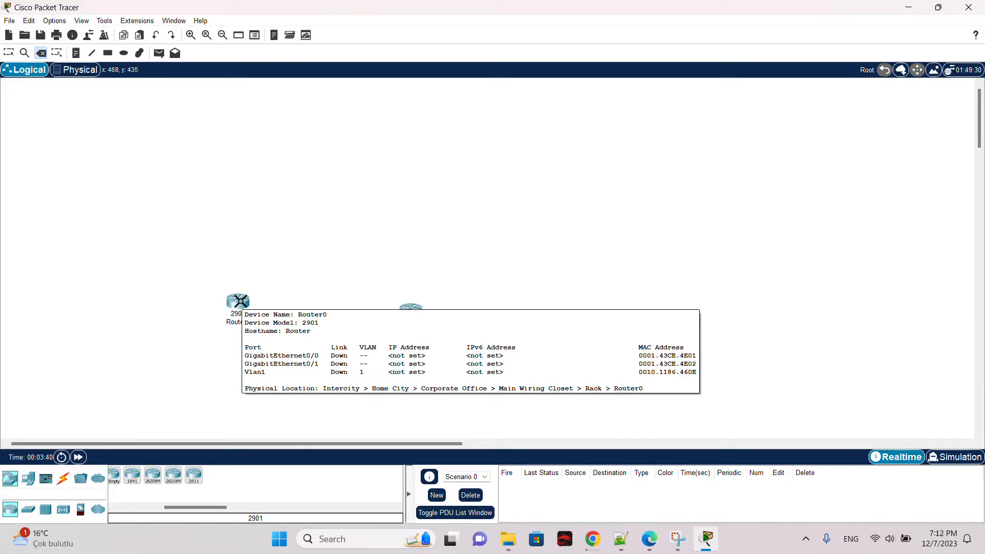
left_click(238, 301)
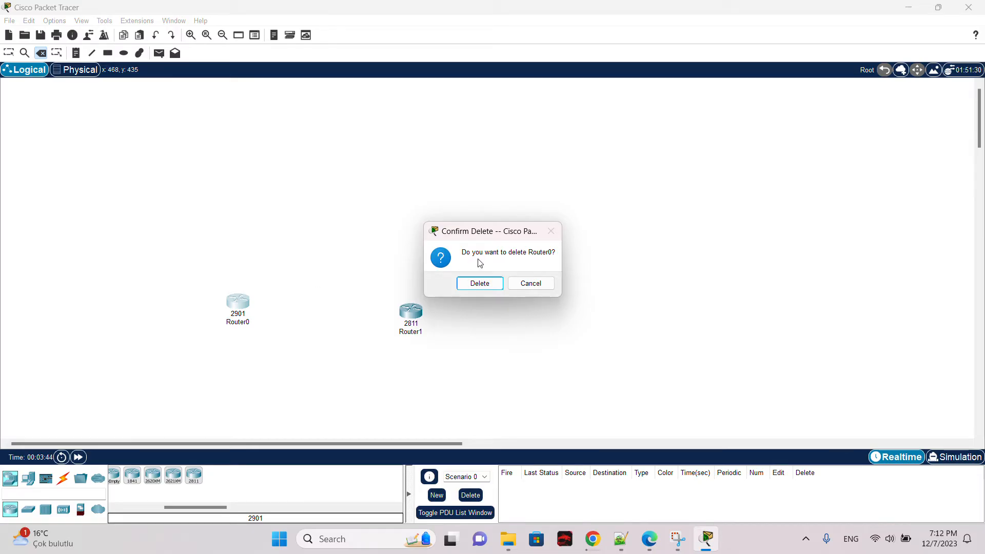
left_click(476, 285)
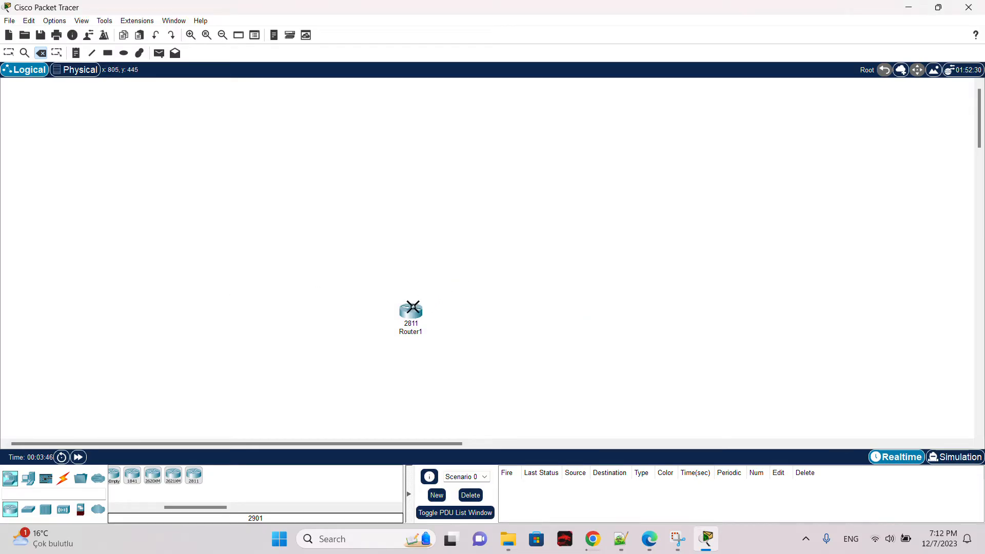
left_click(421, 305)
left_click(498, 283)
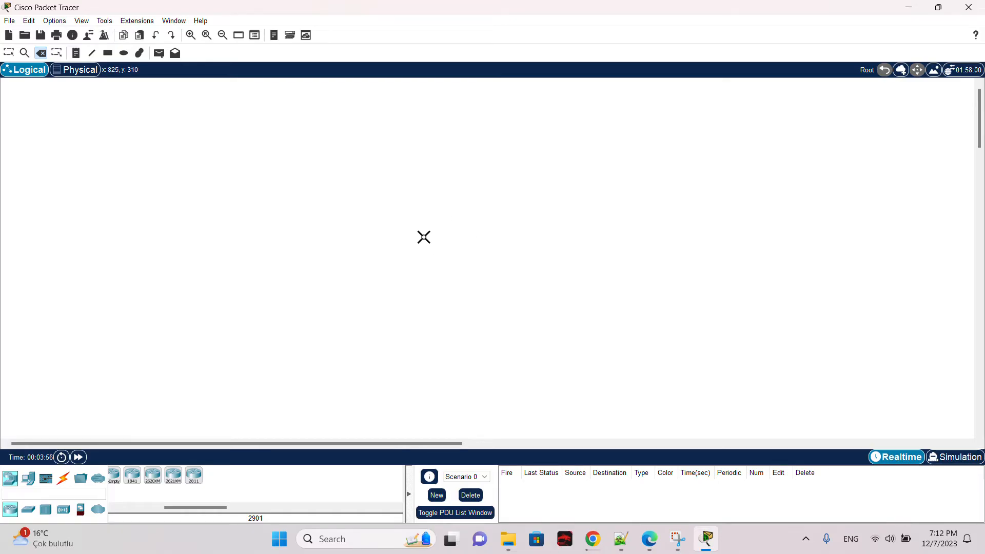
Step: Browse the switch, hub, wireless and end-device categories in the device library
key("Escape")
left_click_drag(219, 507, 168, 508)
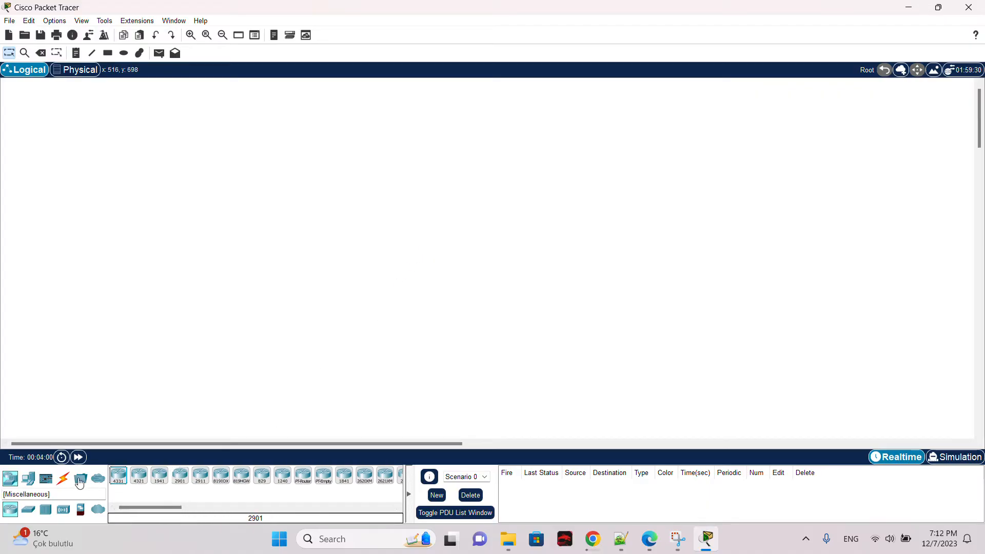
left_click(27, 514)
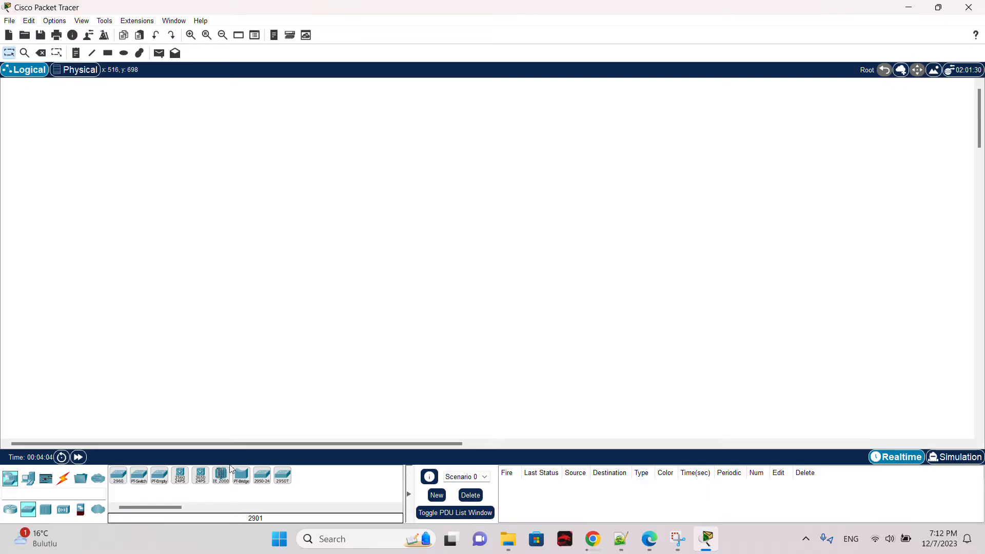
left_click(51, 509)
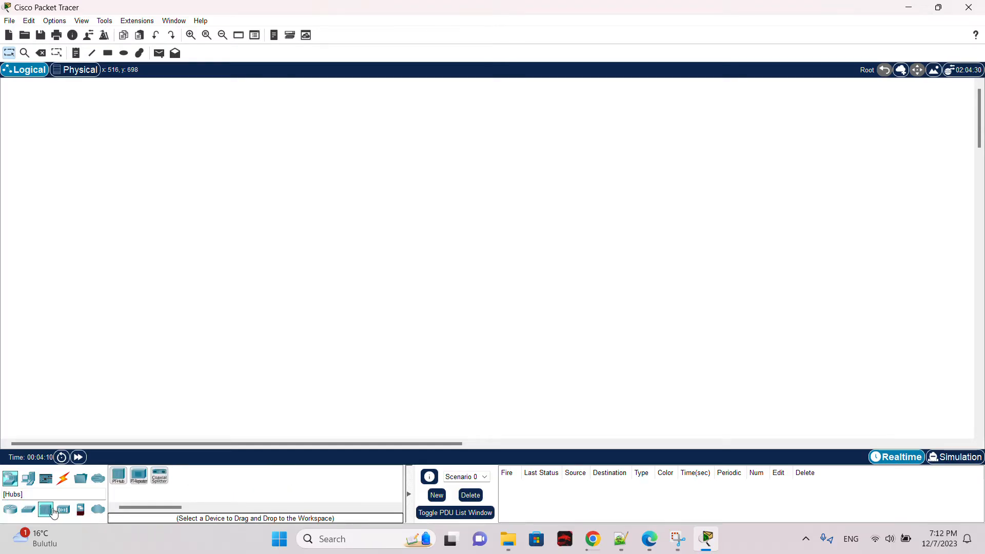
left_click(62, 512)
left_click(47, 510)
left_click(27, 480)
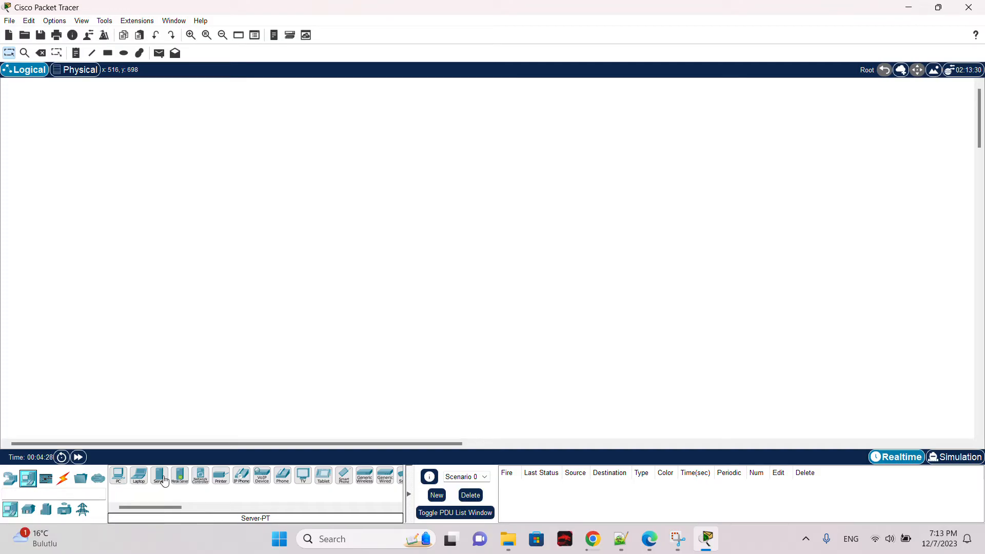
Step: Place a generic PC and a laptop side by side in the lower left of the workspace
left_click_drag(119, 476, 165, 362)
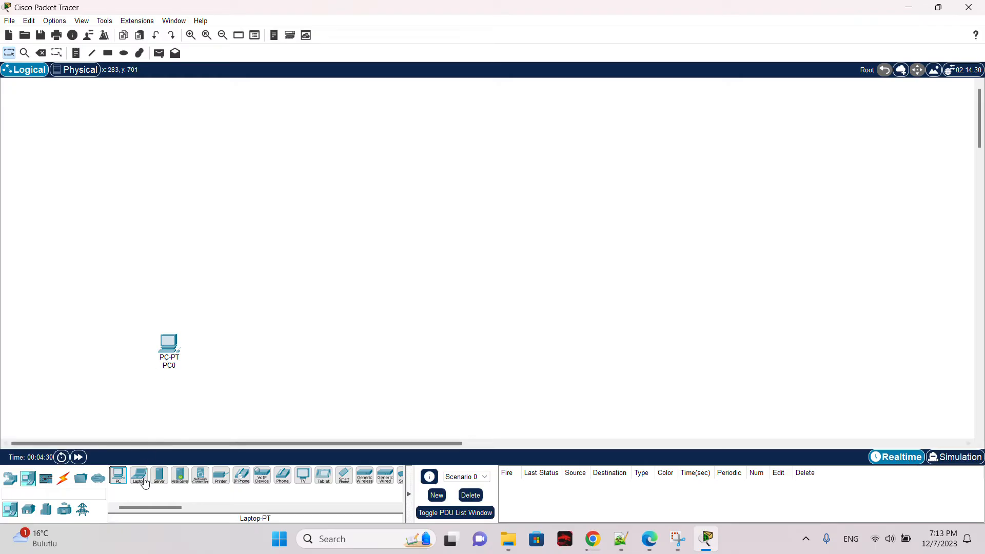
left_click_drag(138, 475, 249, 360)
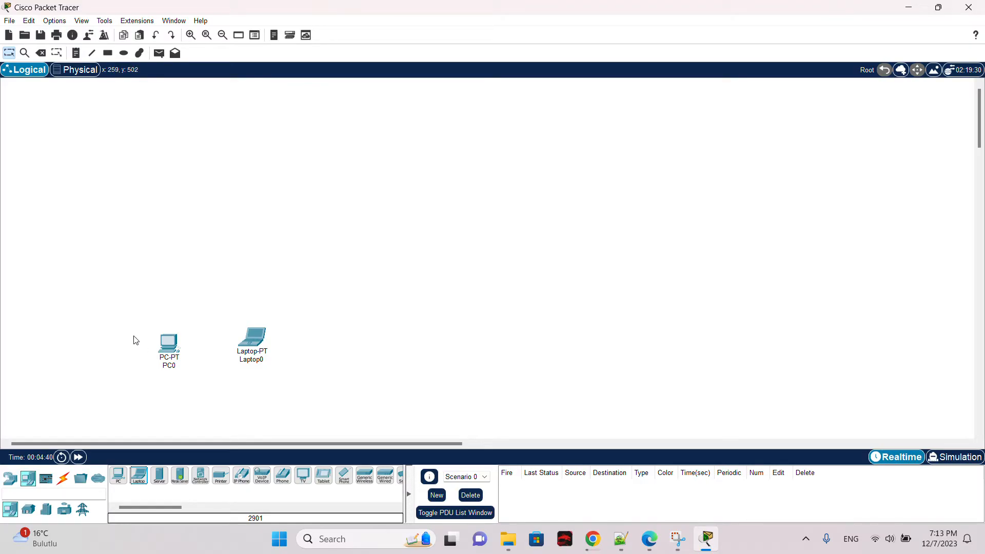
Step: Delete the laptop and the PC from the workspace, confirming each deletion
left_click_drag(135, 289, 300, 371)
left_click(204, 326)
key("Delete")
left_click(253, 339)
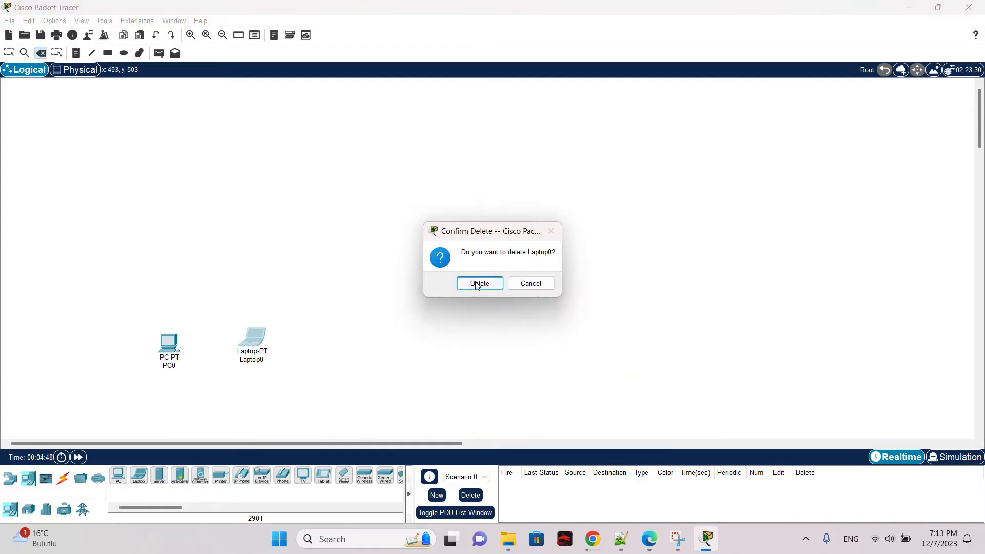
left_click(478, 284)
left_click(174, 354)
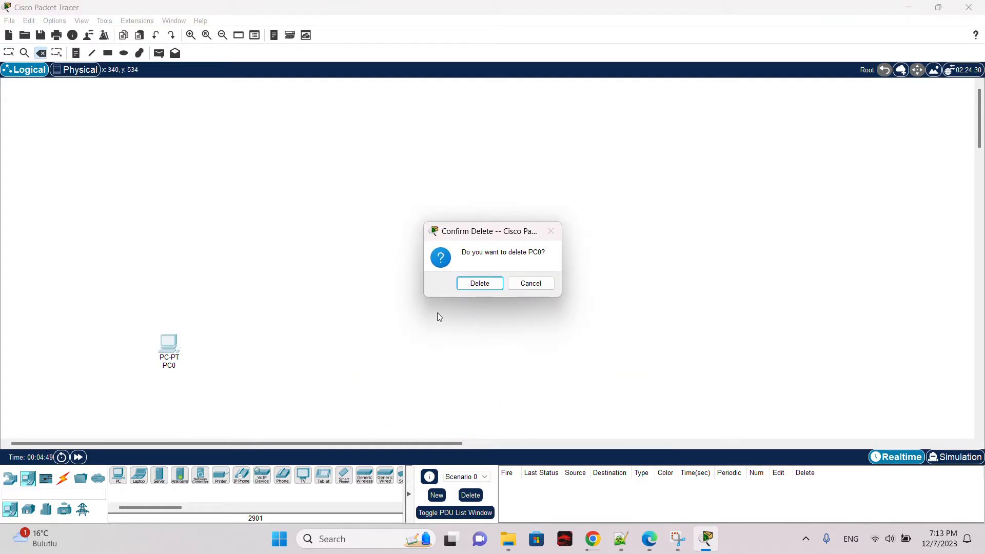
left_click(487, 282)
key("Escape")
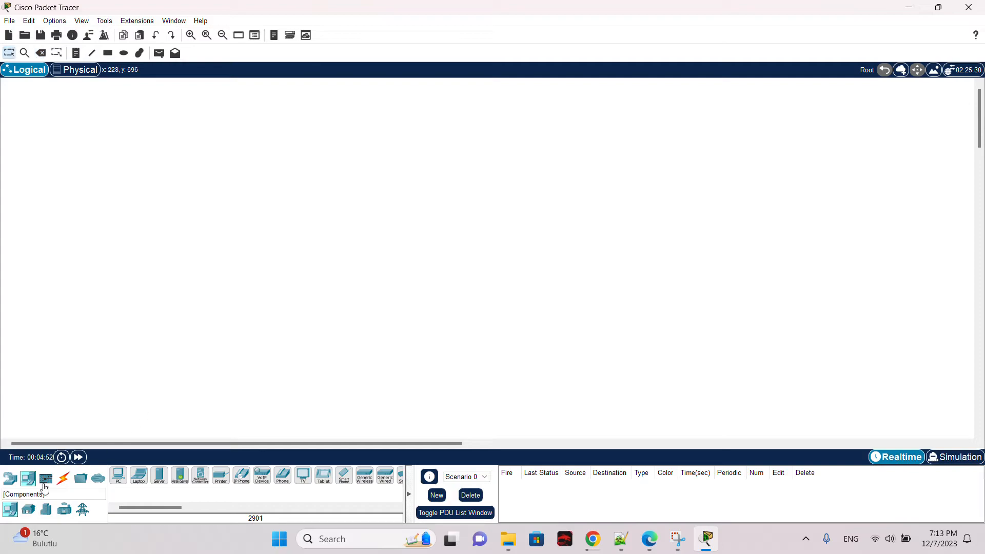
Step: Place a 2960 switch in the lower left of the workspace
left_click(58, 483)
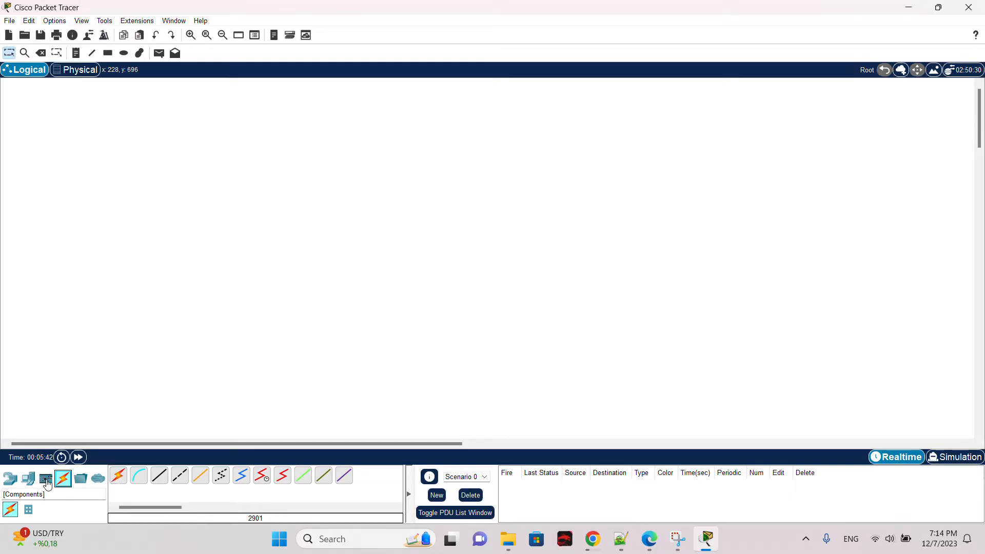
left_click(10, 478)
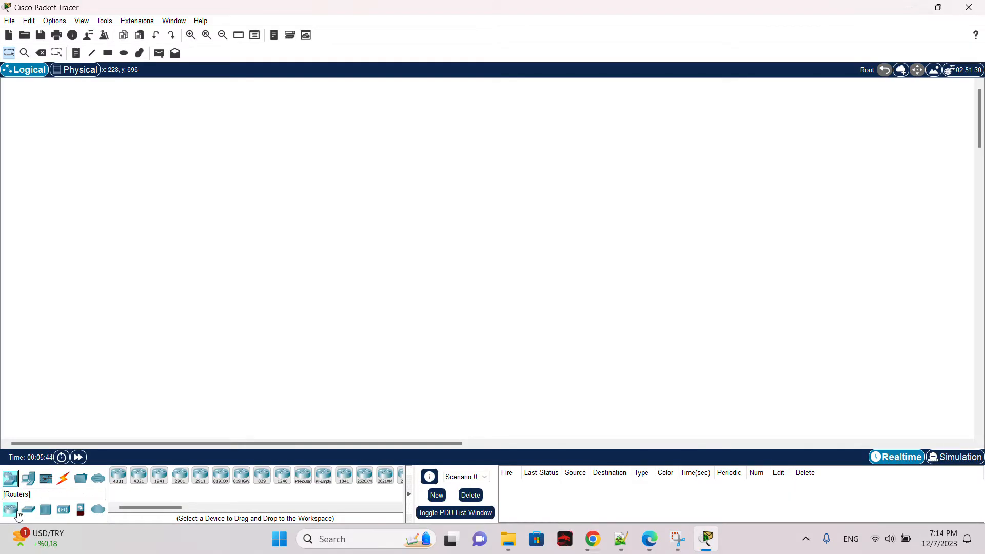
left_click(28, 509)
left_click(119, 476)
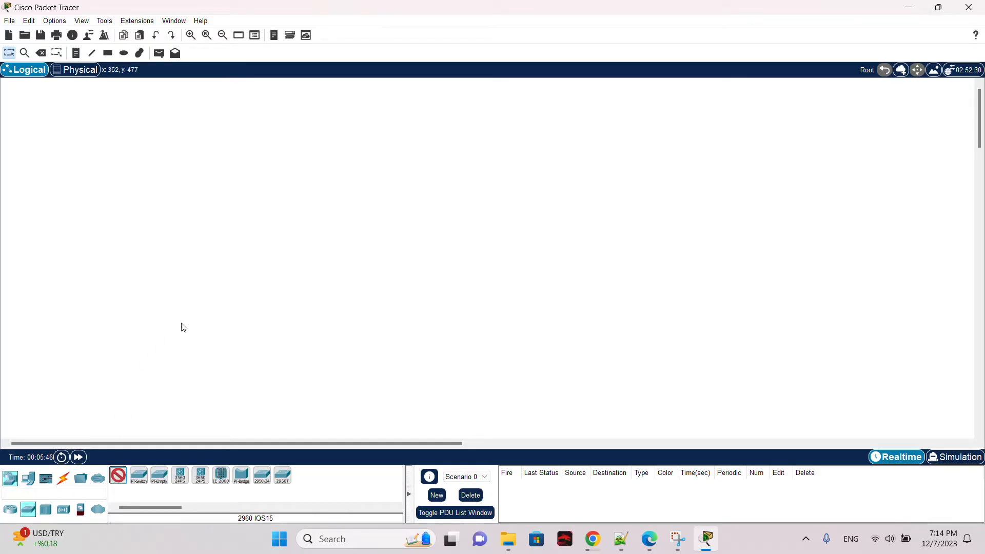
left_click(182, 324)
Step: Place an ISR4331 router above and to the right of the switch
left_click(10, 510)
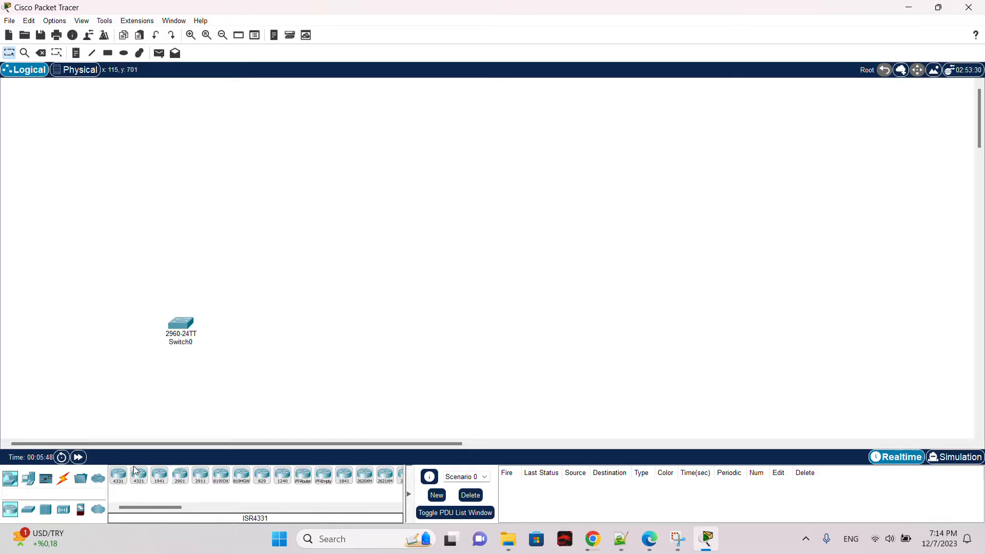
left_click(118, 476)
left_click(282, 229)
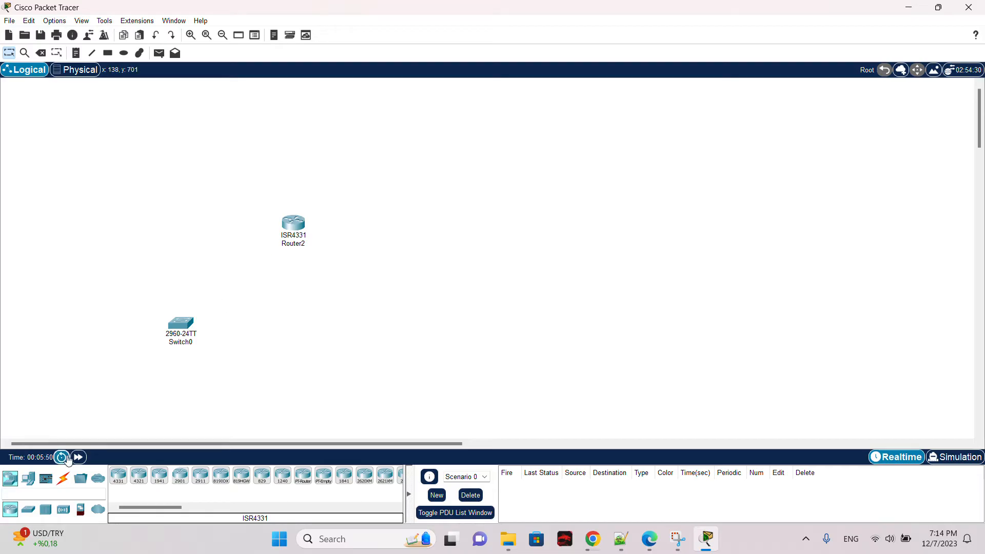
Step: Place a generic PC below the router, to the right of the switch
left_click(30, 478)
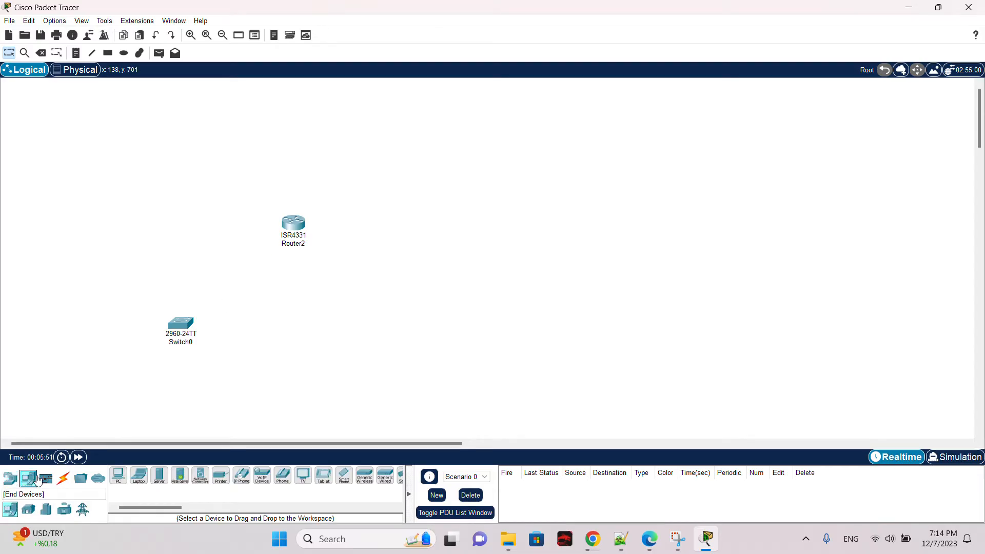
left_click(118, 476)
left_click(281, 395)
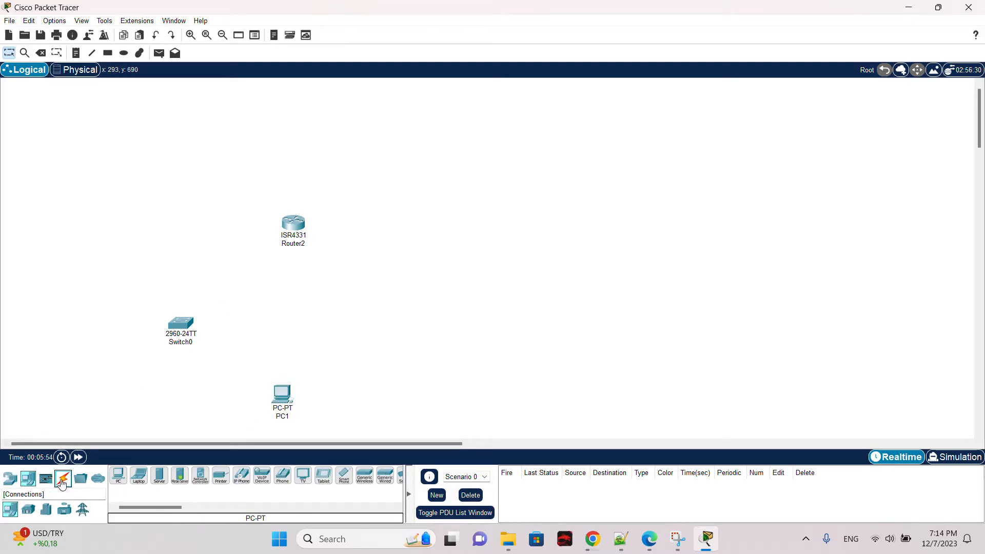
Step: Connect PC1 to Switch0 with the automatic connection type cable
left_click(63, 478)
left_click(120, 477)
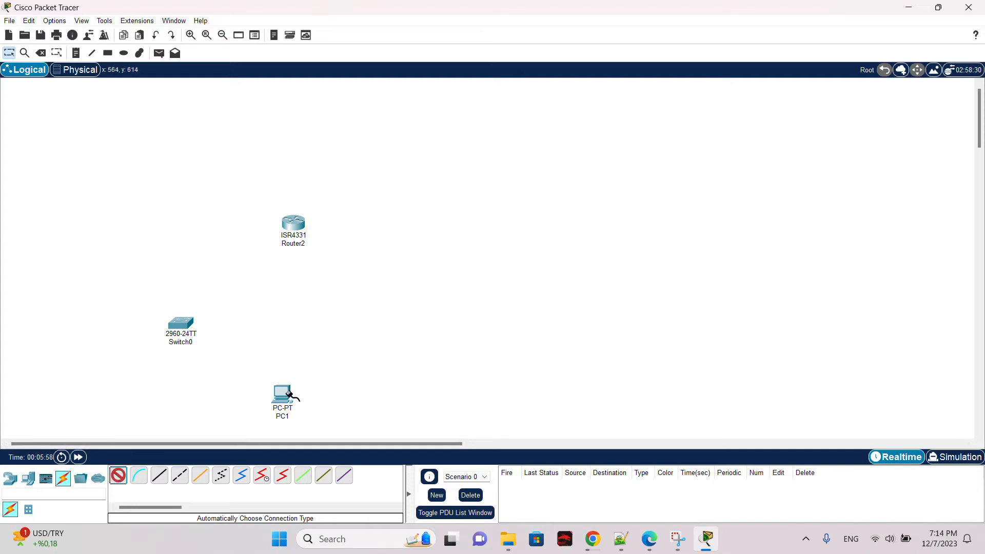
left_click(119, 478)
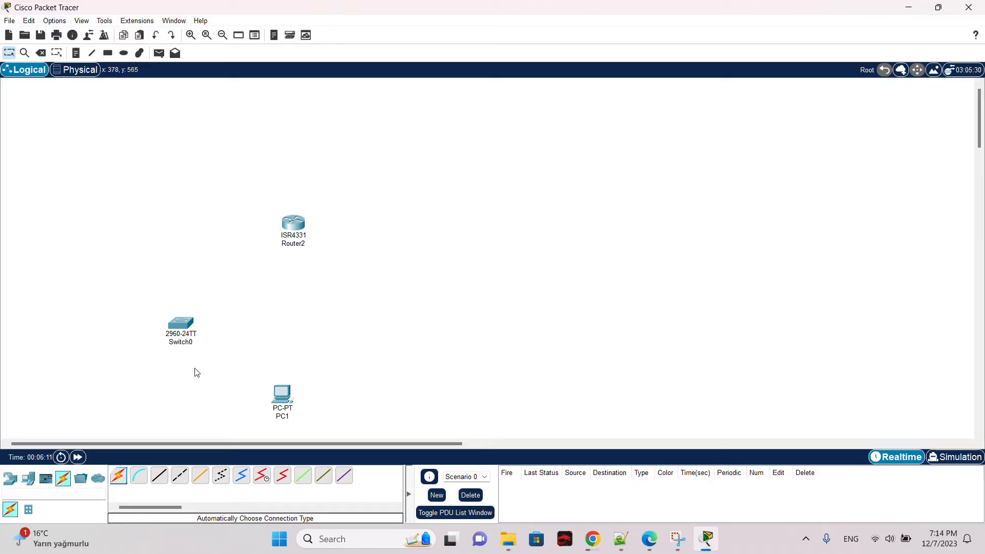
left_click(119, 479)
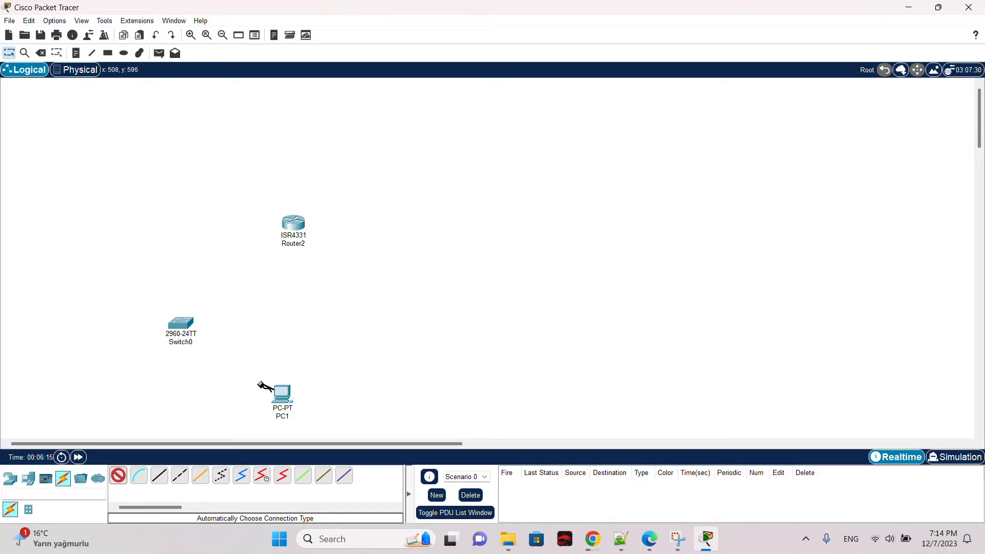
left_click(277, 390)
left_click(184, 327)
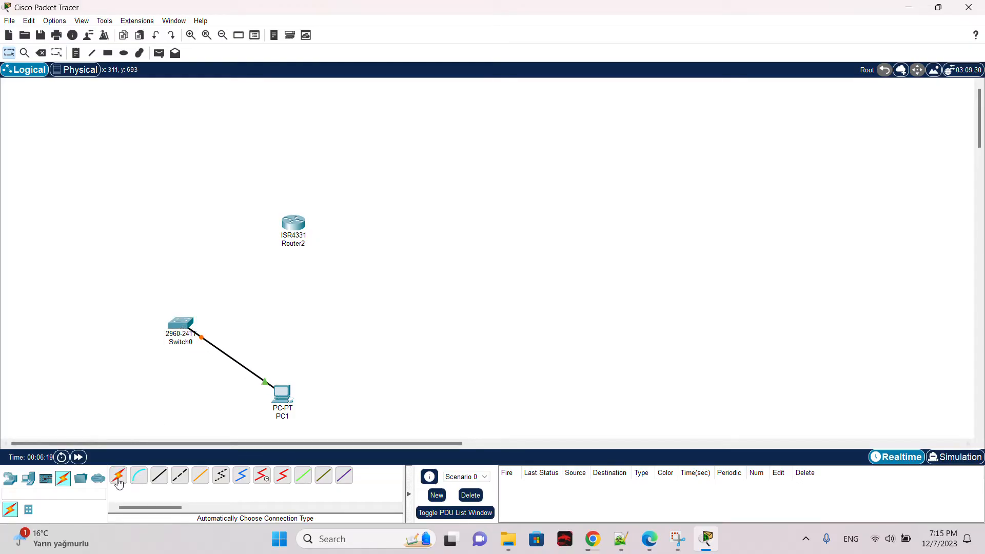
Step: Connect Switch0 to Router2 with the automatic connection type cable
left_click(119, 484)
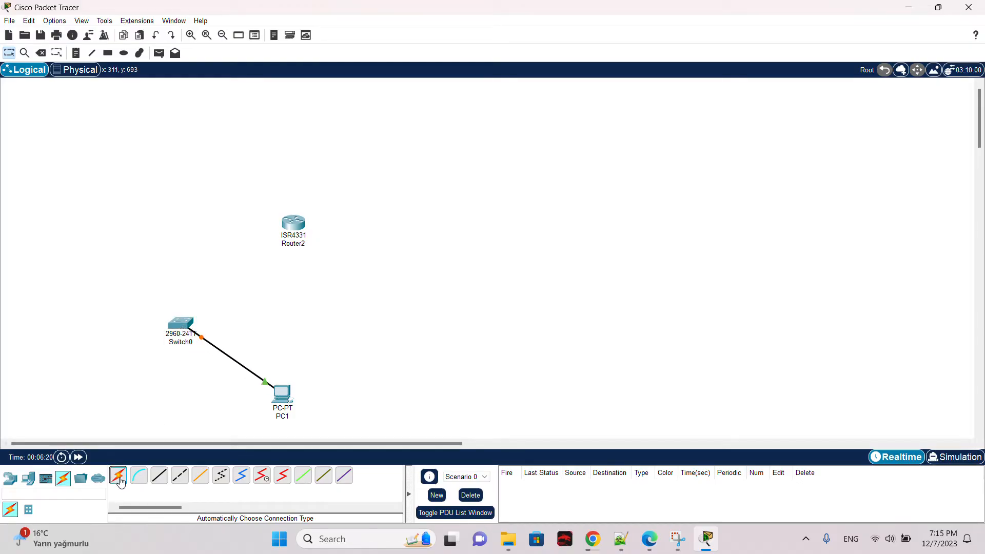
left_click(182, 326)
left_click(287, 227)
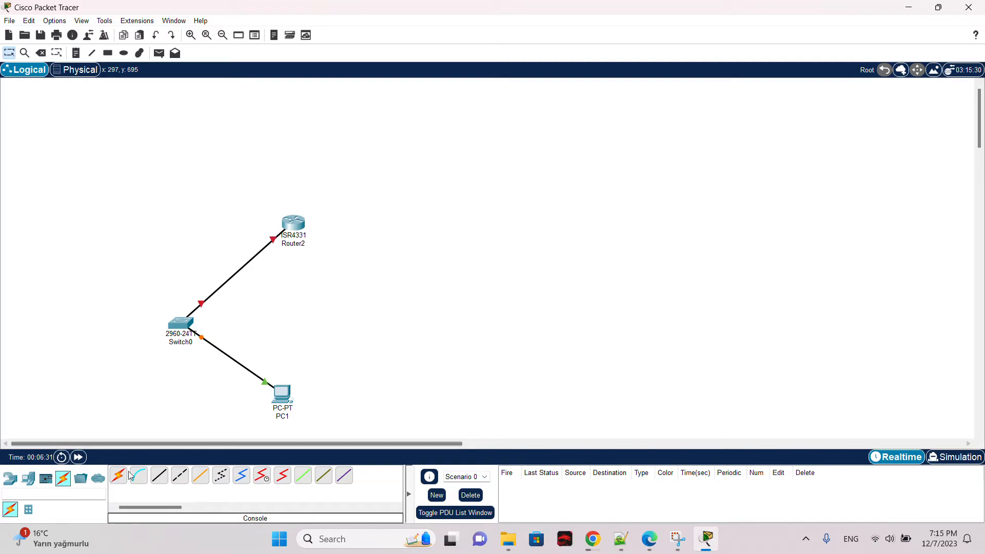
Step: Delete both cables with the Delete tool
key("Delete")
left_click(230, 359)
left_click(219, 285)
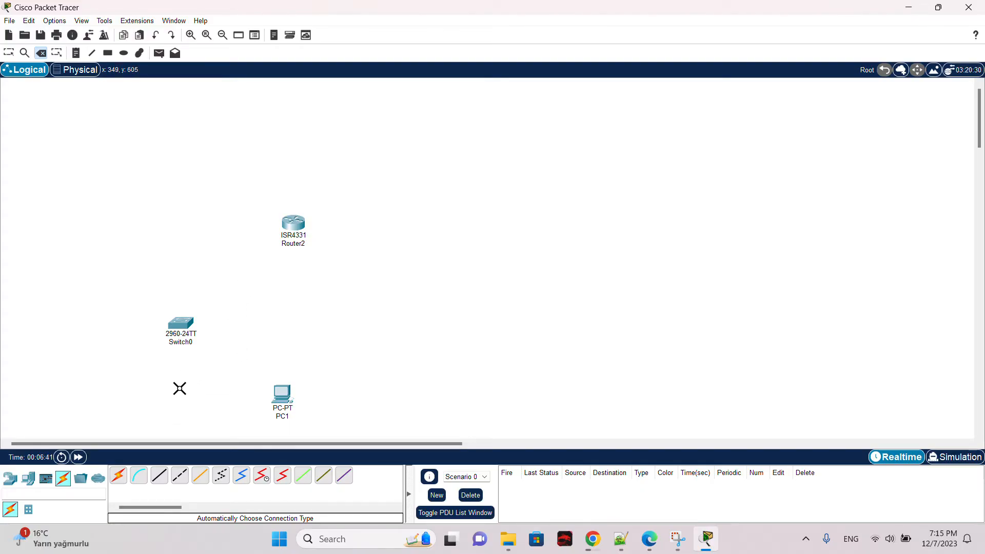
key("Escape")
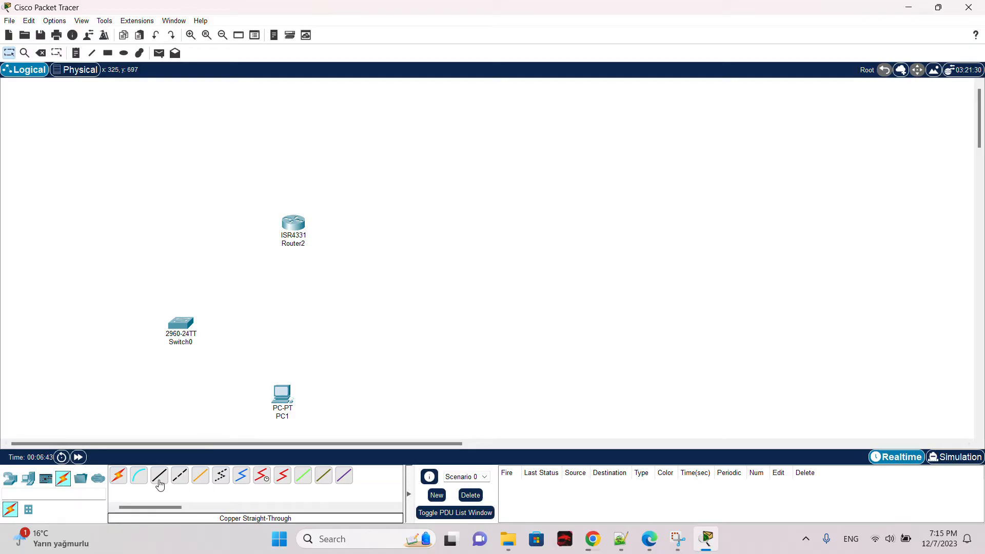
Step: Delete PC1, Switch0 and Router2 from the workspace, confirming each deletion
left_click(283, 395)
key("Delete")
key("Return")
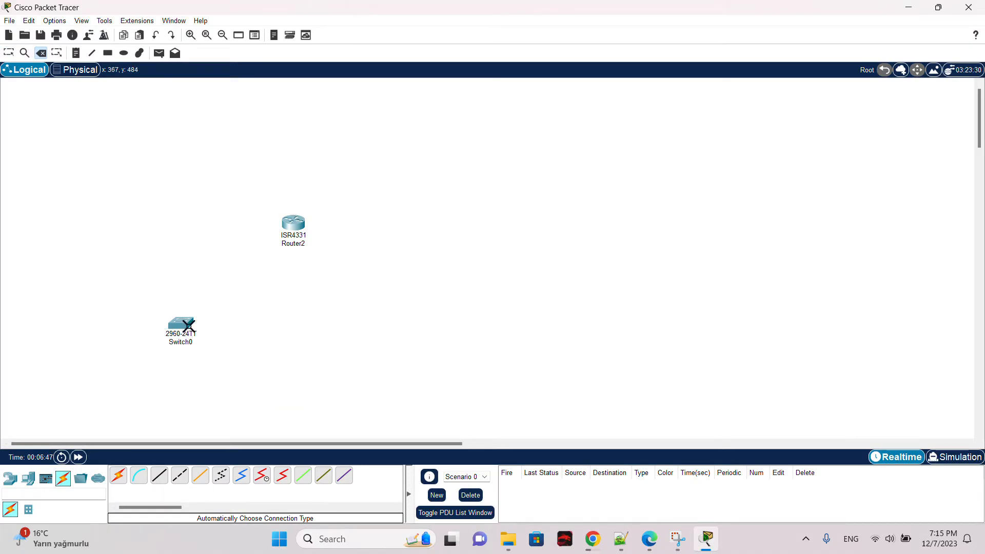
left_click(180, 325)
key("Return")
left_click(295, 224)
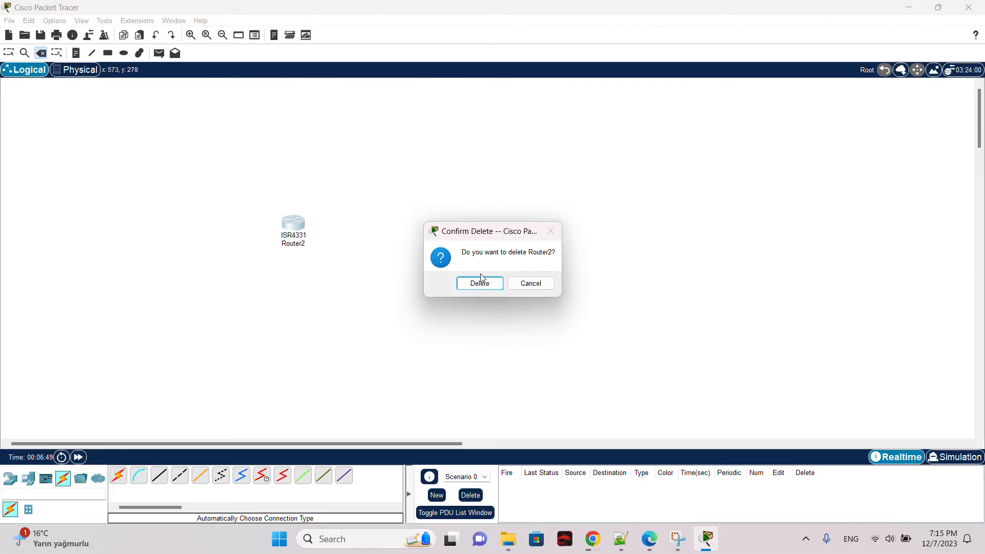
left_click(482, 280)
key("Escape")
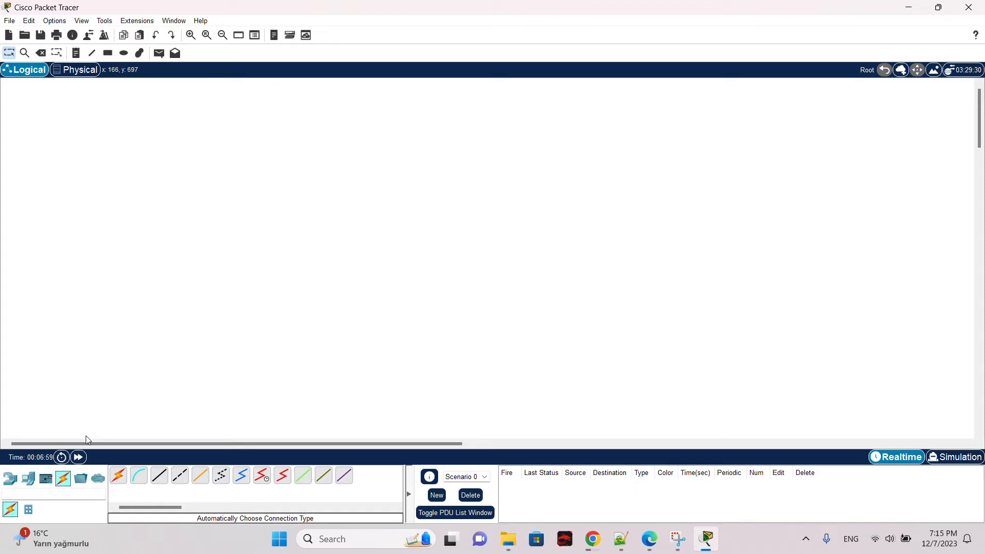
left_click(9, 478)
left_click(28, 480)
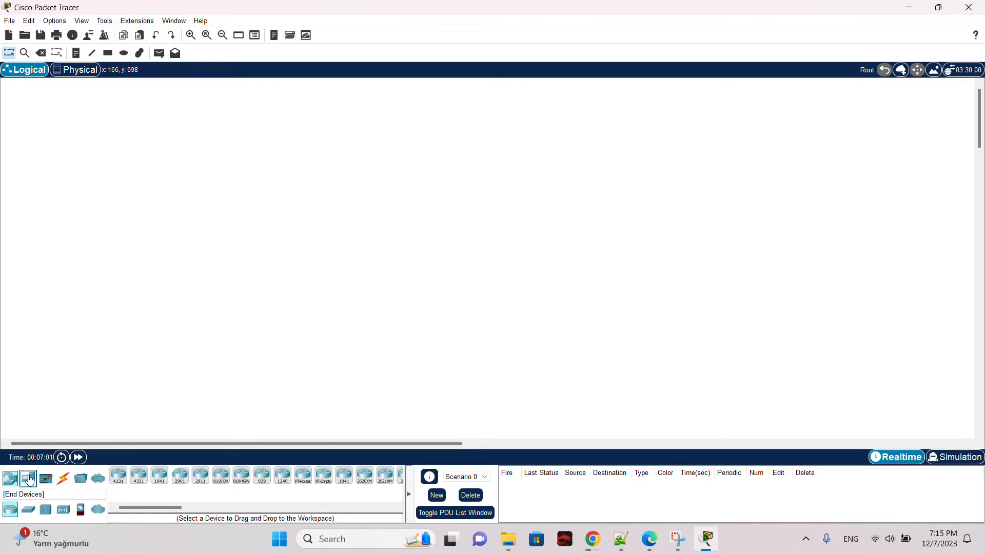
left_click(63, 478)
left_click(10, 479)
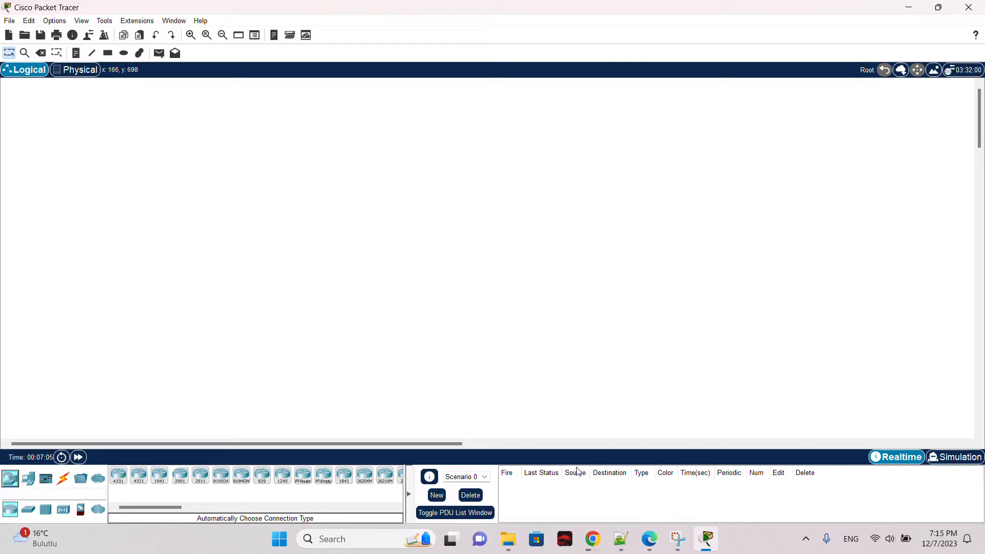
Step: Switch to Notepad++ to review the first scenario description, then return to Packet Tracer
left_click(629, 547)
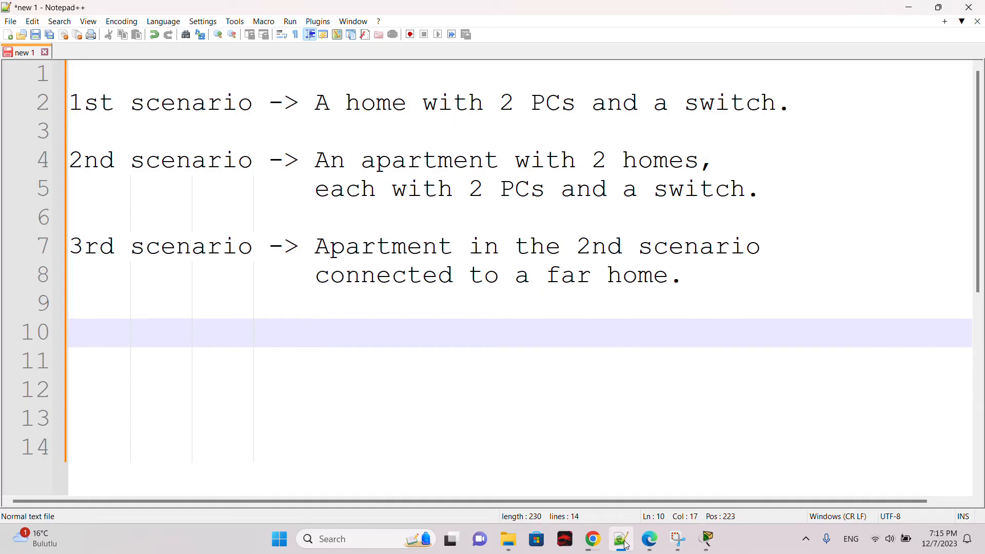
left_click_drag(71, 102, 401, 112)
left_click_drag(500, 106, 581, 106)
left_click(581, 102)
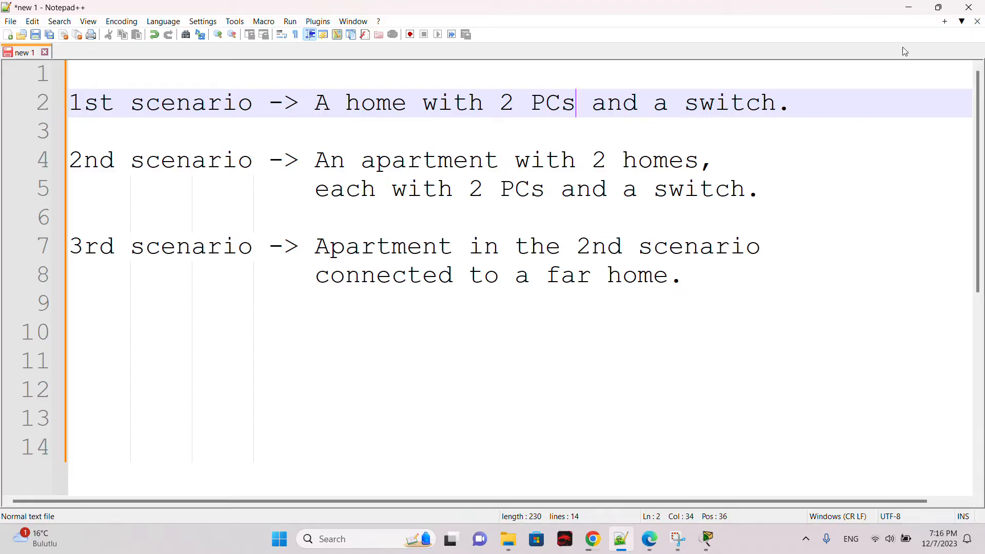
left_click(908, 7)
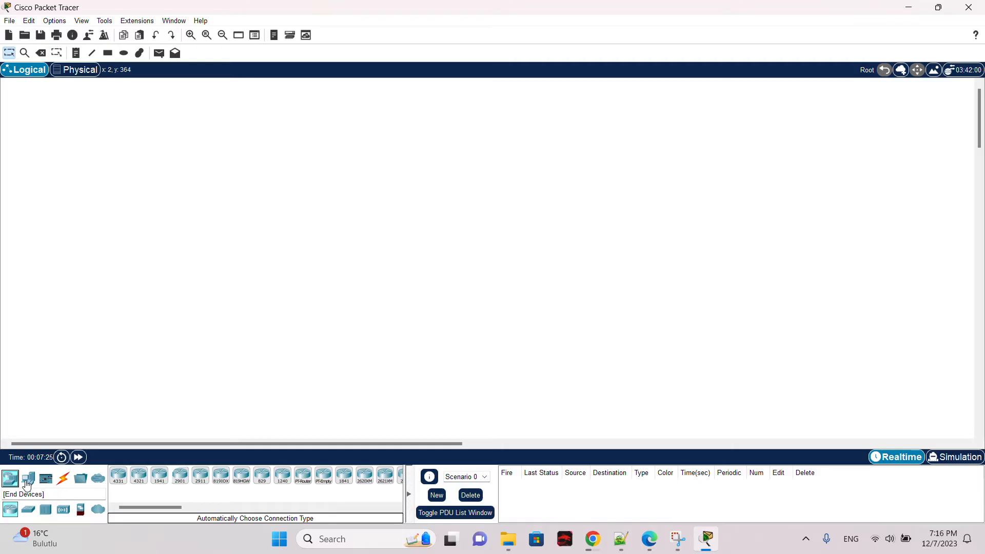
Step: Place two generic PCs side by side in the lower left of the workspace
left_click(29, 486)
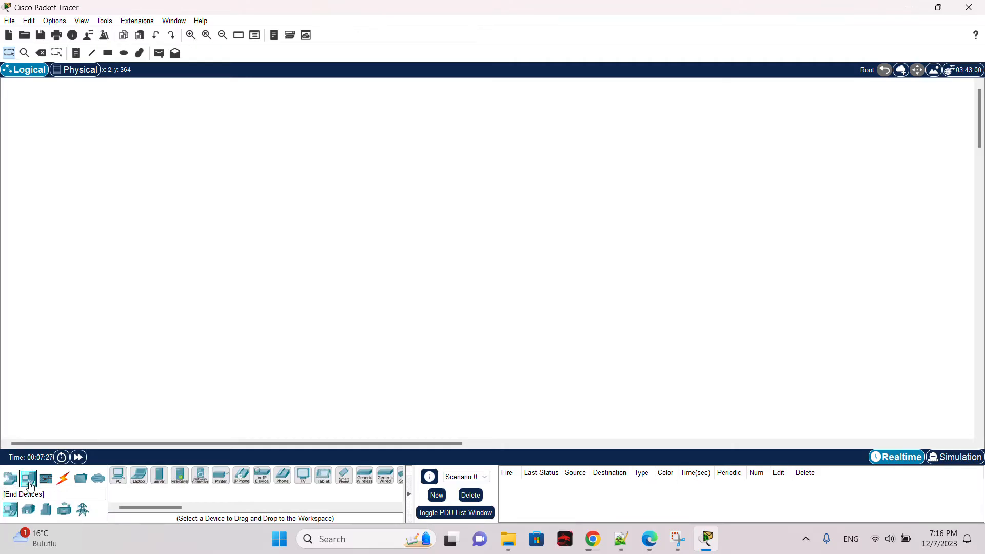
left_click(118, 475)
left_click(175, 365)
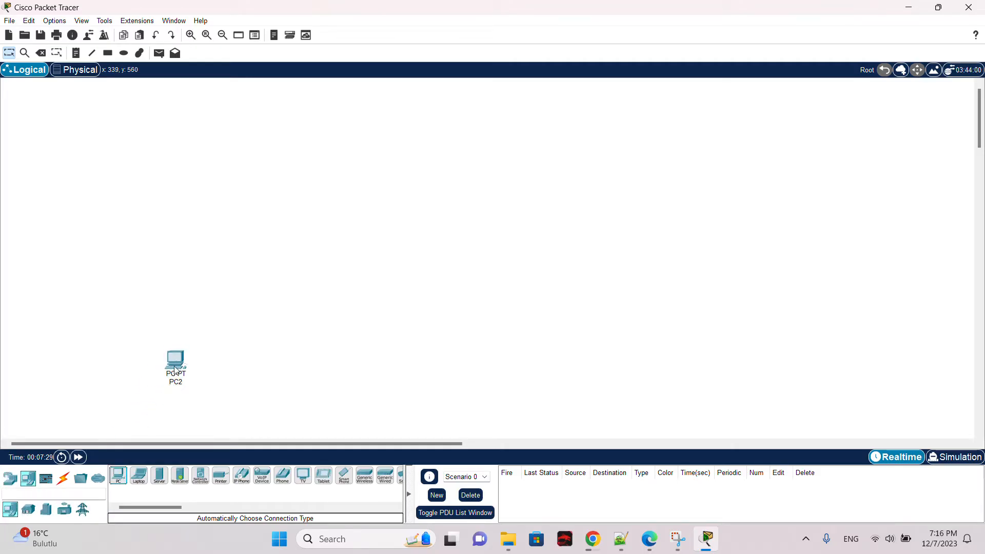
left_click(126, 471)
left_click(247, 363)
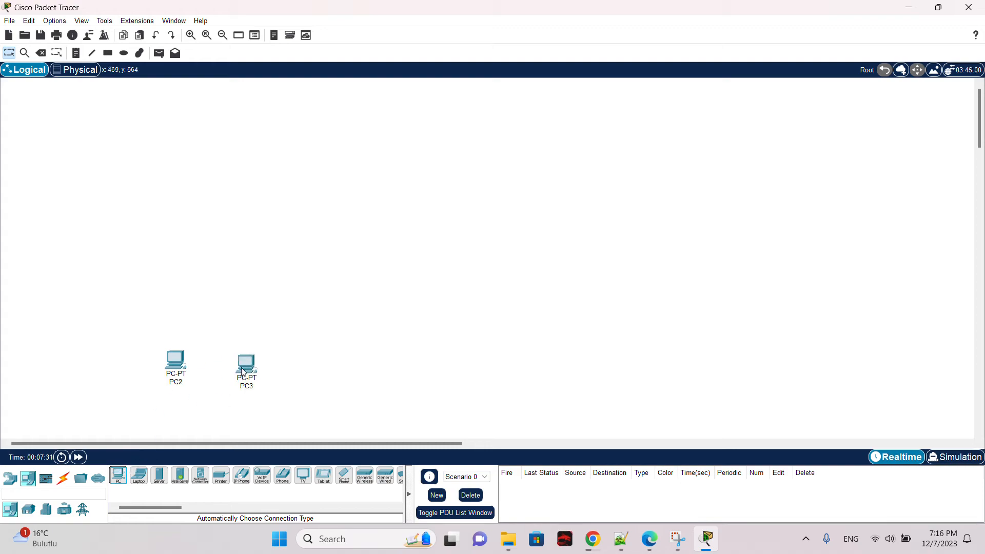
left_click(10, 479)
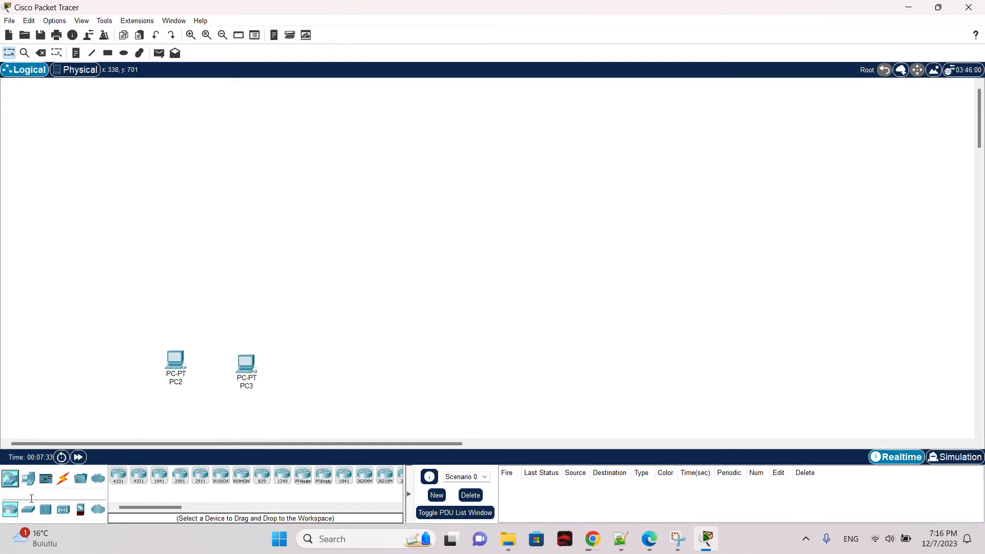
Step: Place a 2960 switch above and between the two PCs
left_click(29, 509)
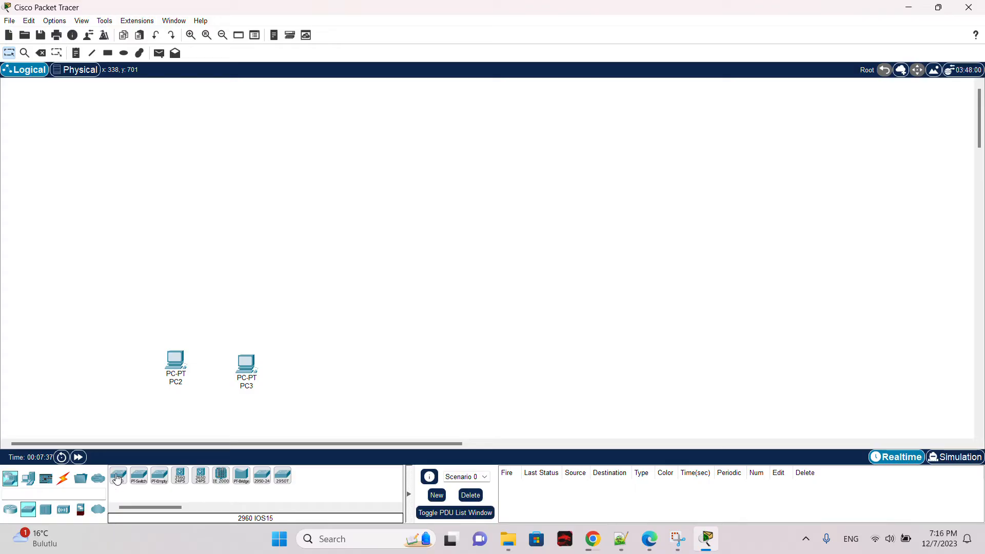
left_click_drag(121, 482, 220, 317)
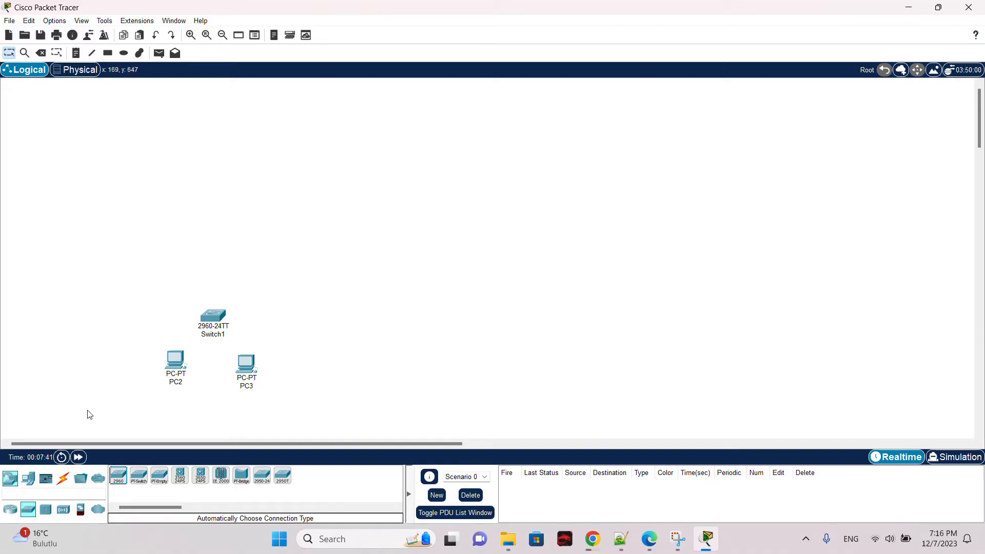
Step: Connect PC2's FastEthernet0 to the switch's FastEthernet0/1 with a copper straight-through cable
left_click(63, 478)
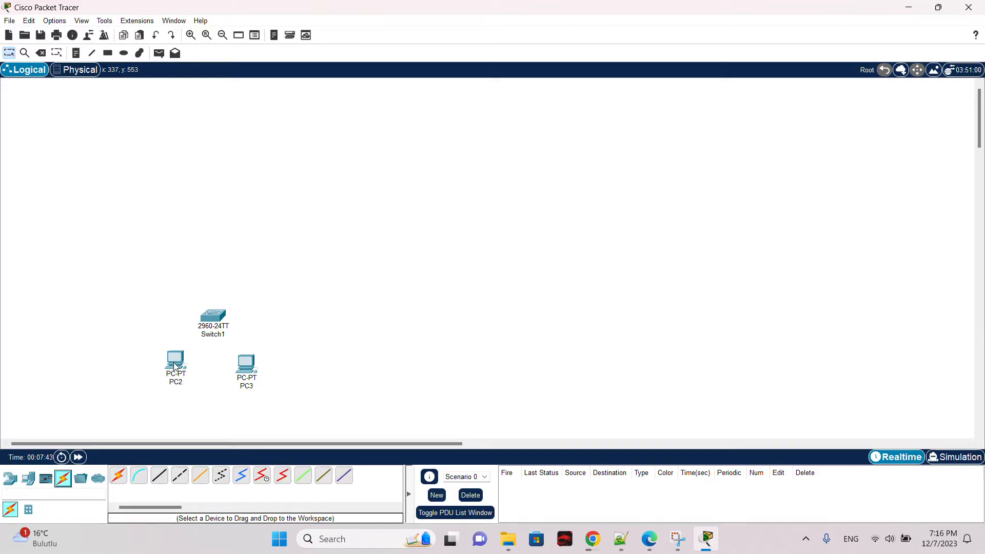
left_click(157, 478)
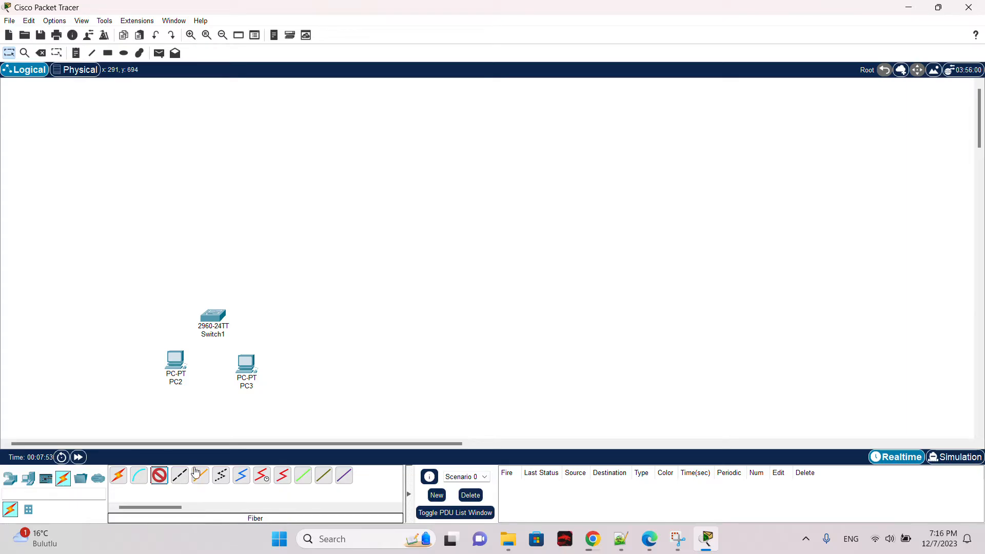
left_click(127, 477)
left_click(177, 363)
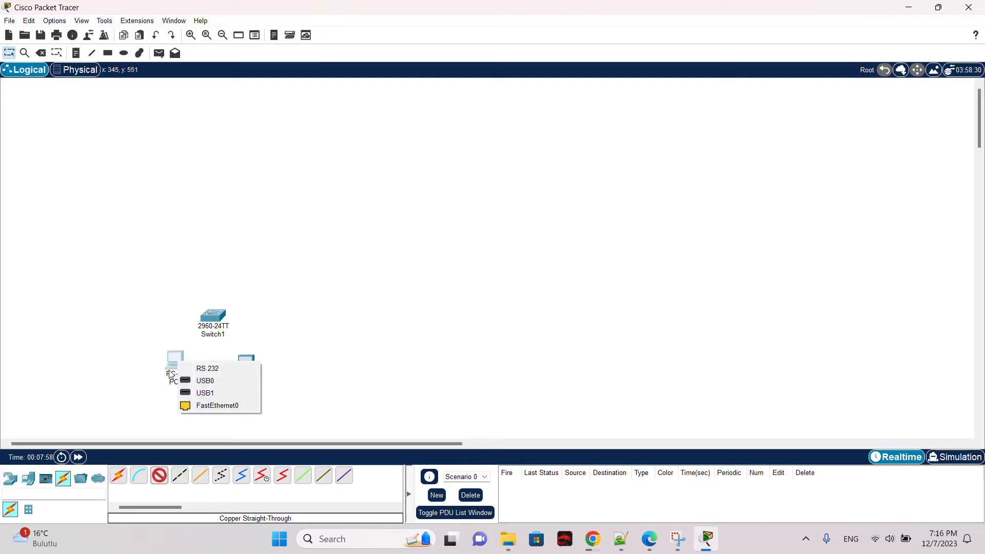
left_click(214, 407)
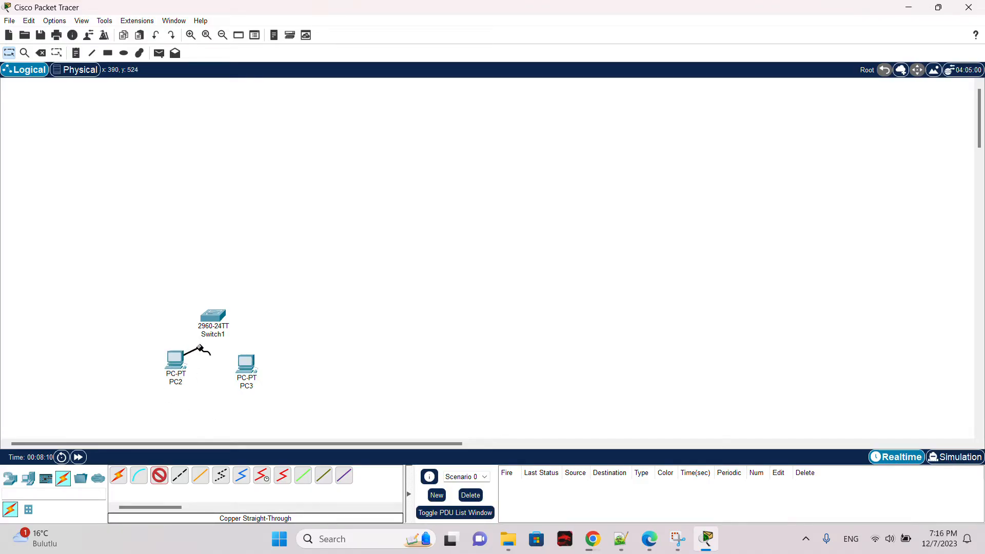
left_click(214, 319)
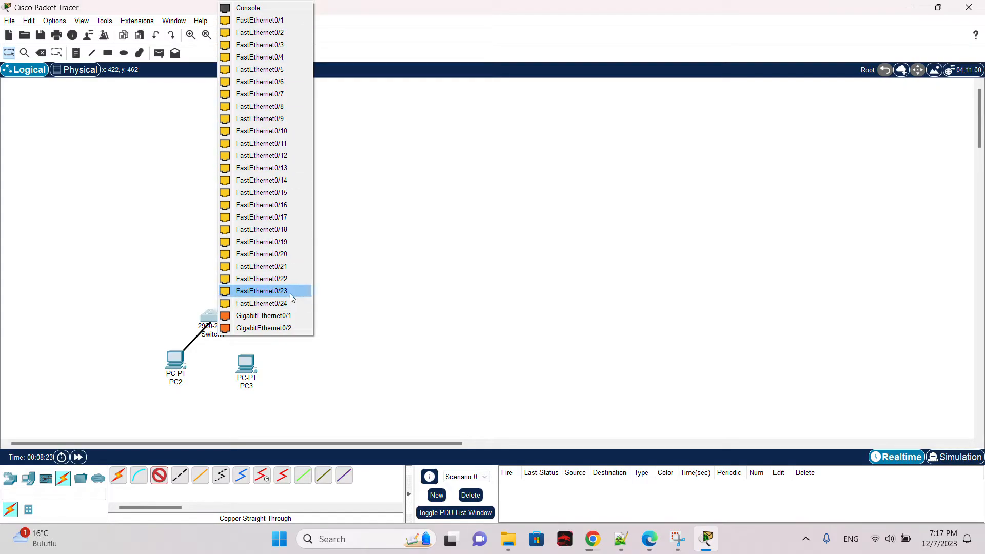
left_click(285, 20)
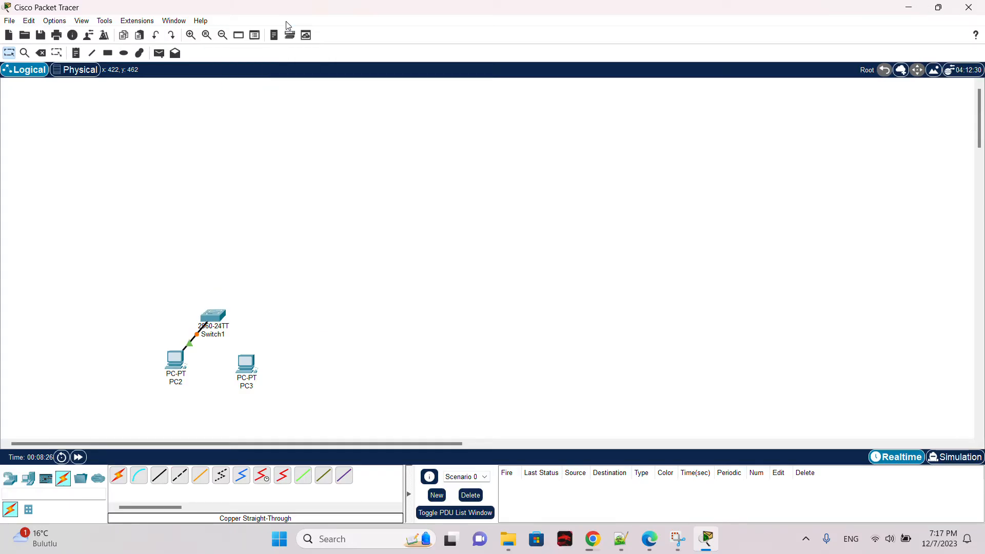
Step: Connect PC3's FastEthernet0 to the switch's FastEthernet0/2 with a copper straight-through cable
left_click(163, 481)
left_click(247, 364)
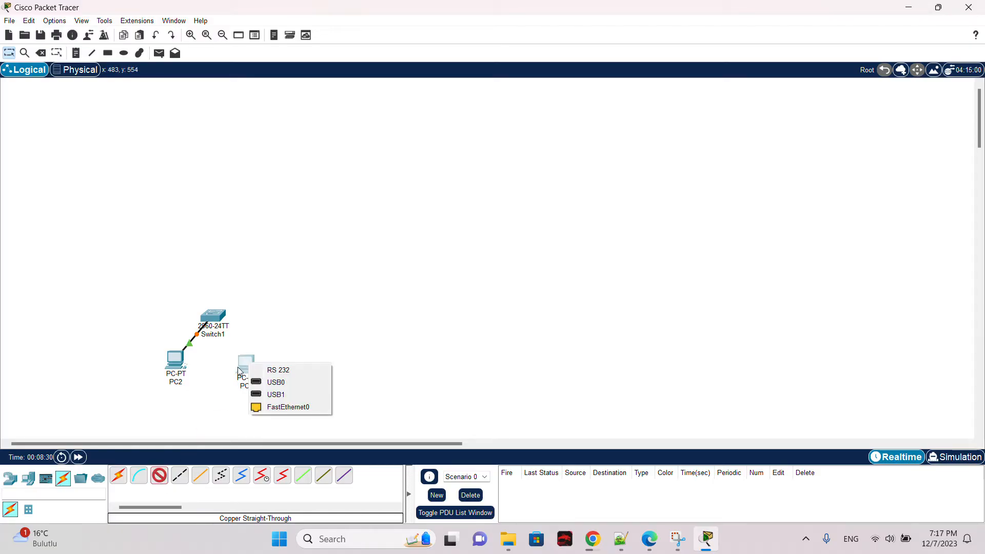
left_click(281, 411)
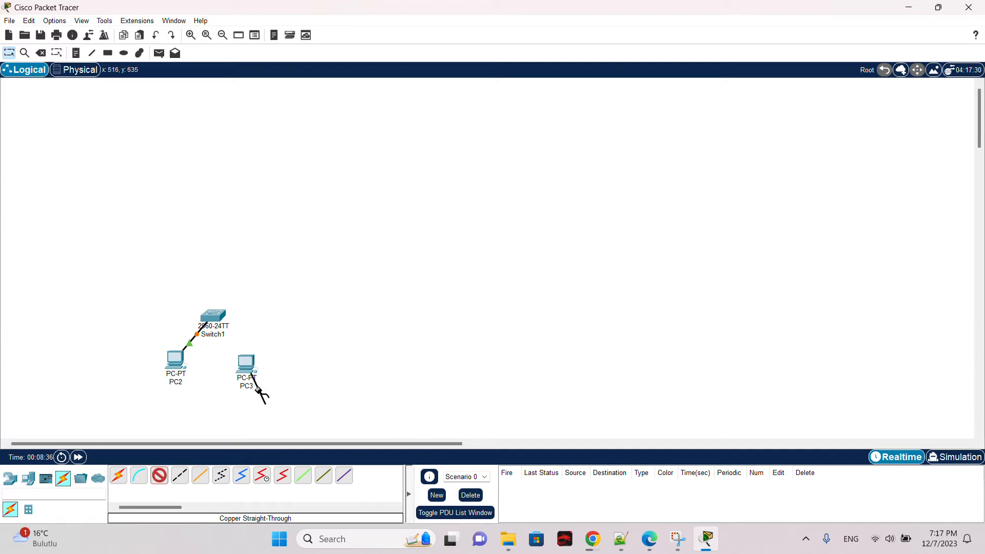
left_click(217, 317)
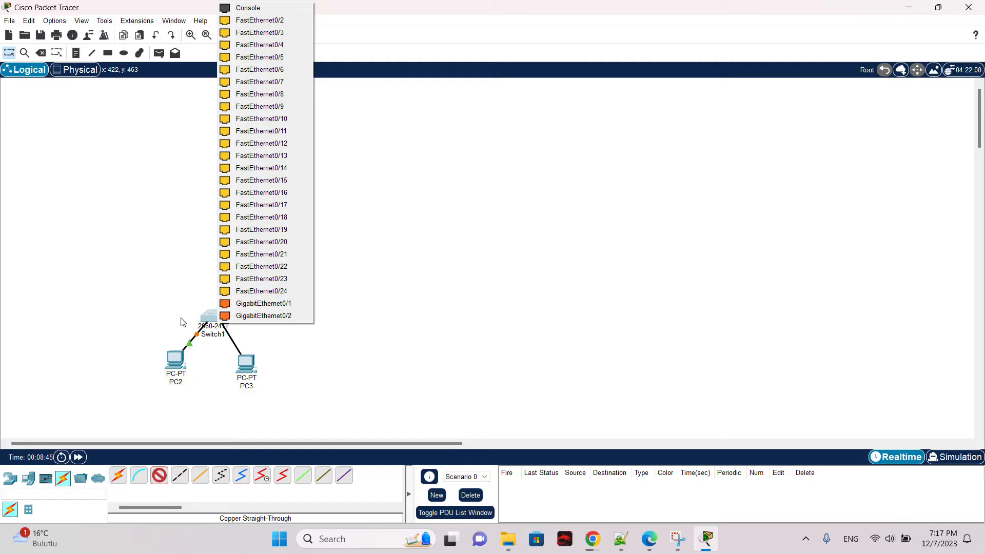
left_click(259, 21)
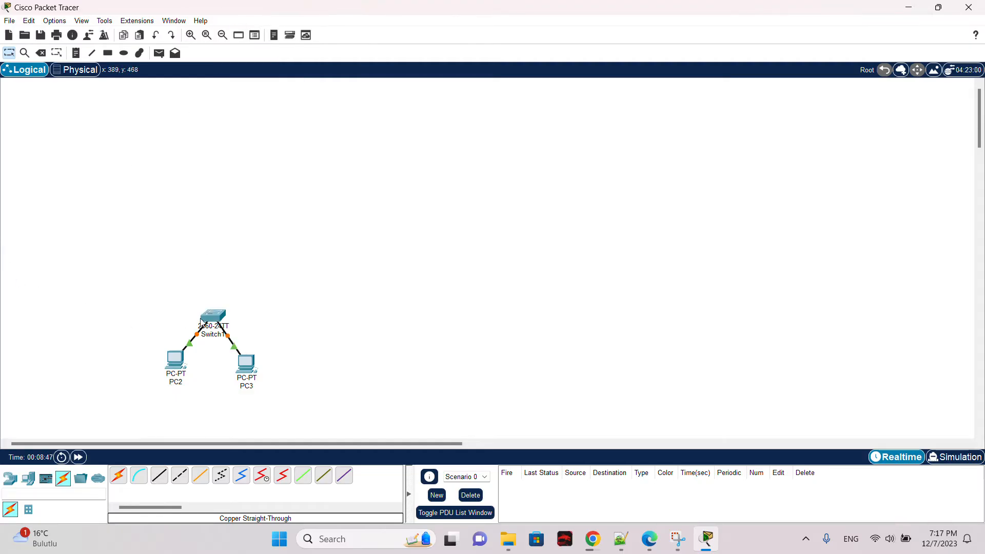
left_click_drag(144, 293, 316, 382)
left_click(296, 350)
left_click_drag(176, 293, 287, 345)
left_click(274, 318)
left_click_drag(162, 285, 258, 335)
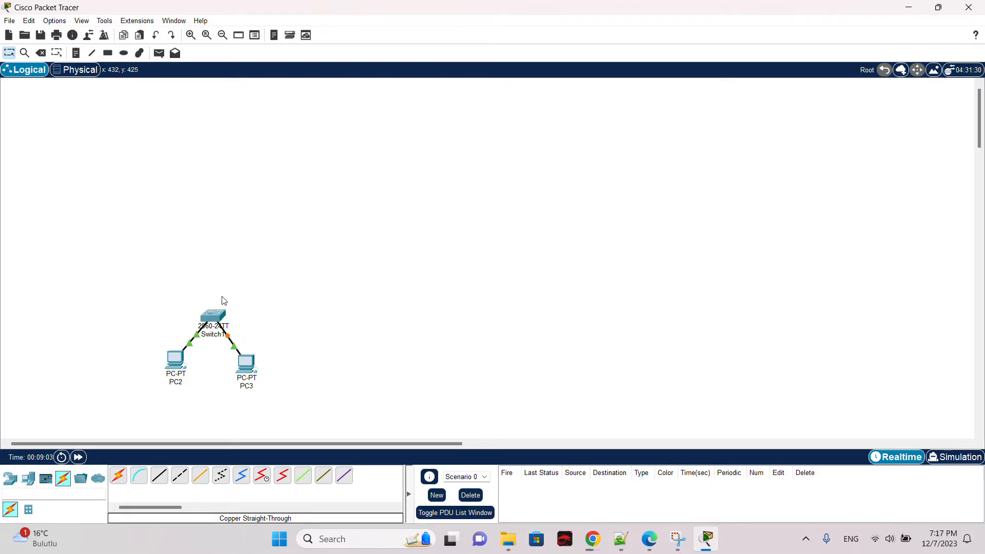
Step: Open the switch's settings and inspect the configuration of its FastEthernet0/1 and FastEthernet0/2 ports
left_click(224, 323)
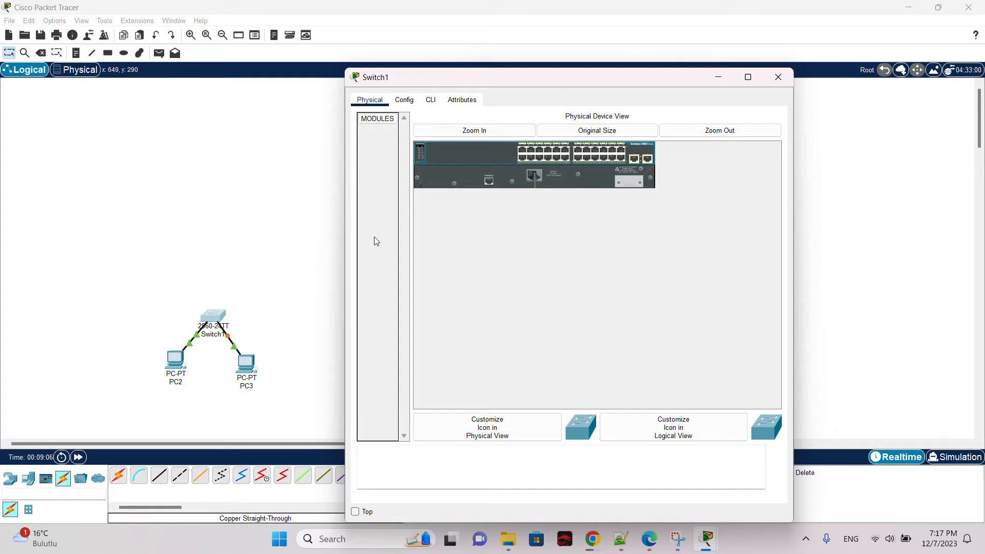
left_click(778, 77)
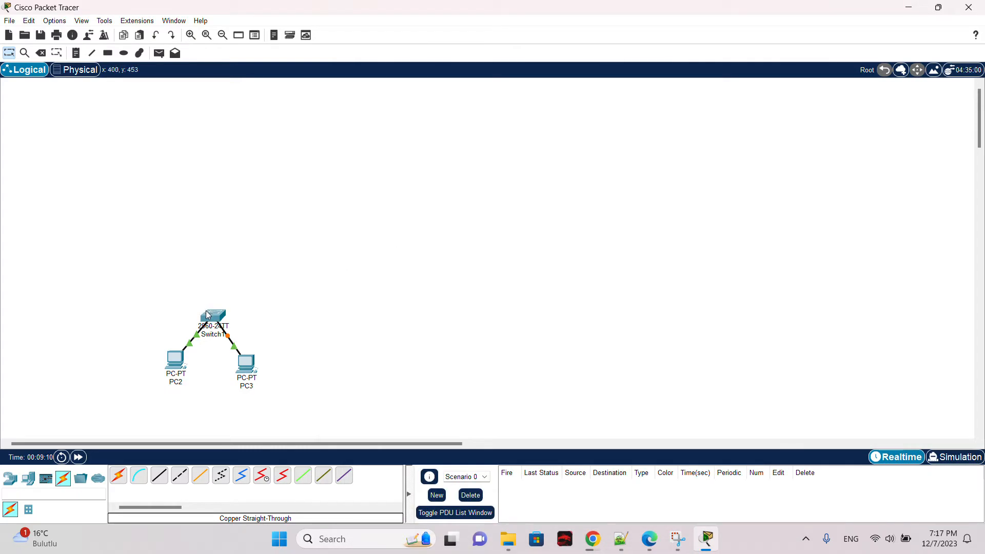
left_click_drag(207, 315, 209, 317)
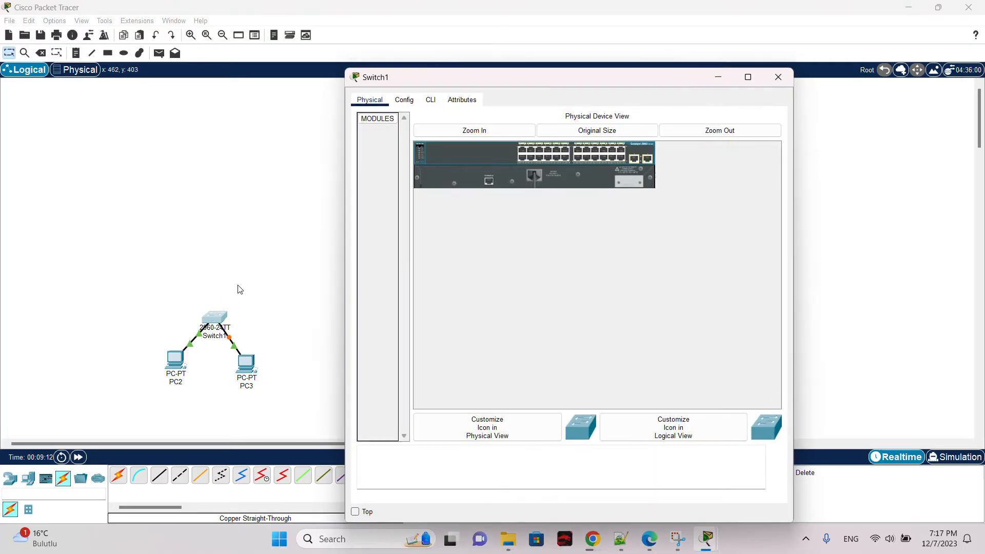
left_click(404, 99)
left_click(405, 187)
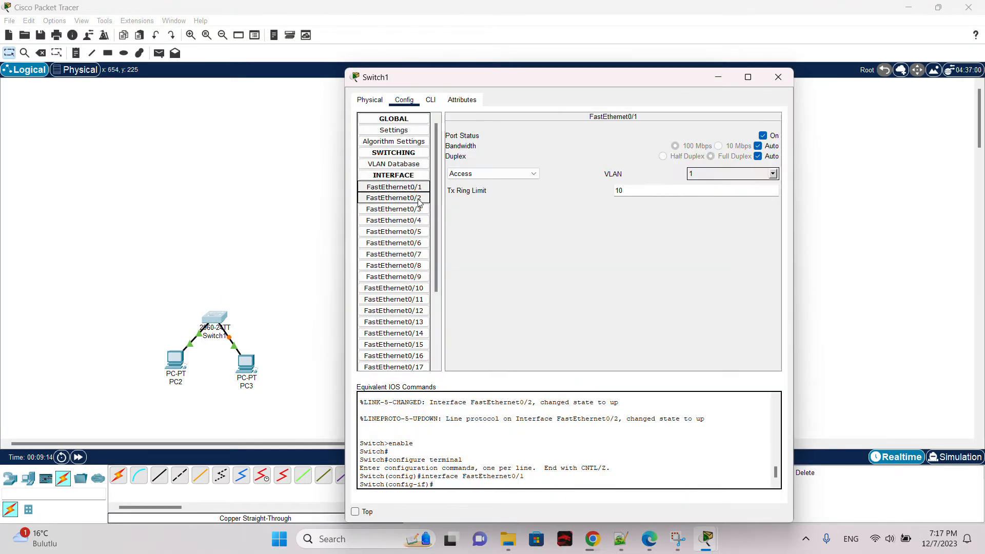
left_click(418, 202)
left_click(778, 77)
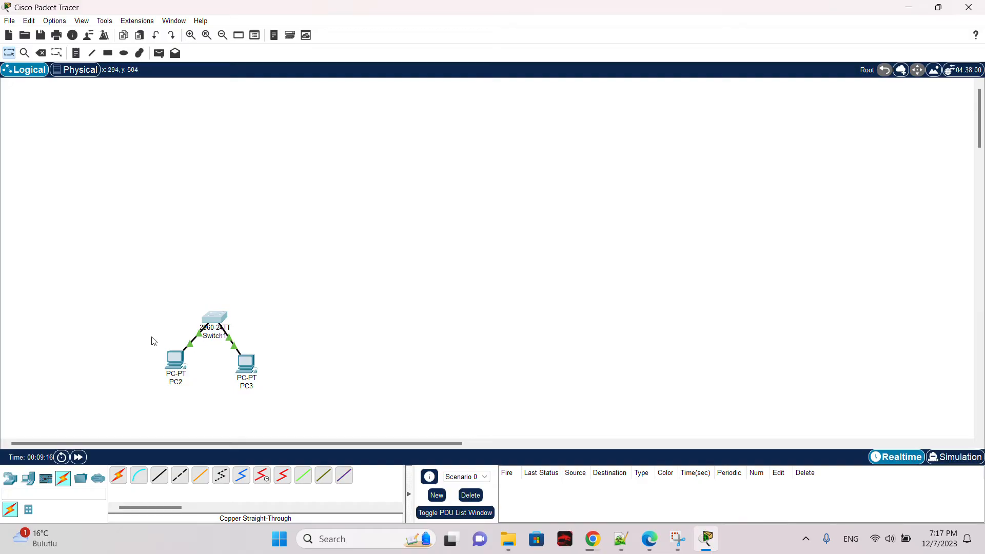
Step: Open PC2's settings and view its Config and Physical tabs
left_click(174, 356)
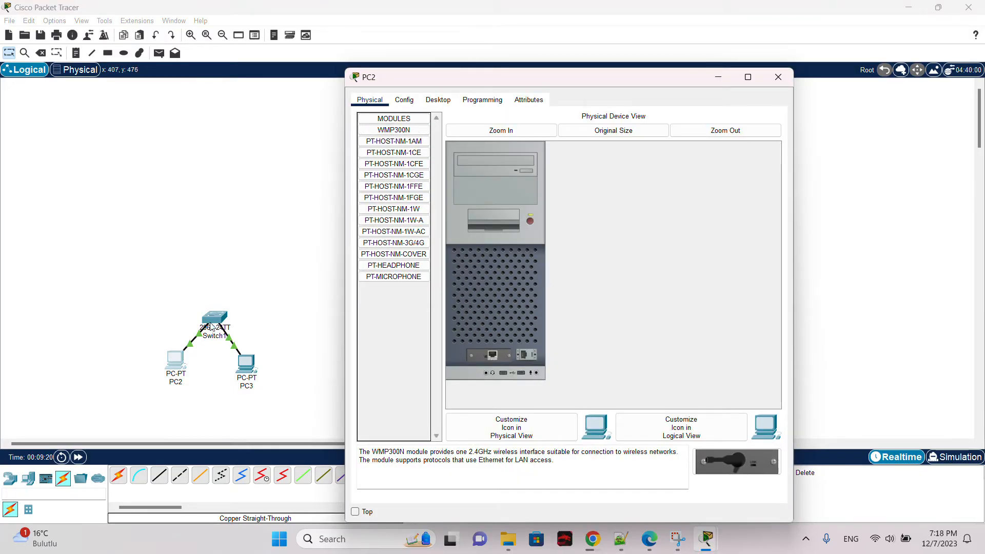
left_click(404, 100)
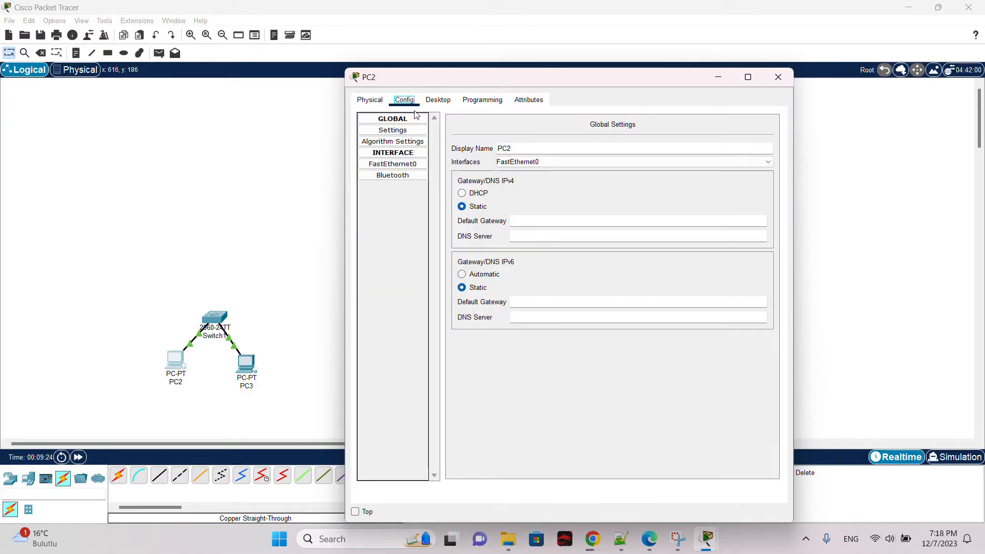
left_click(373, 101)
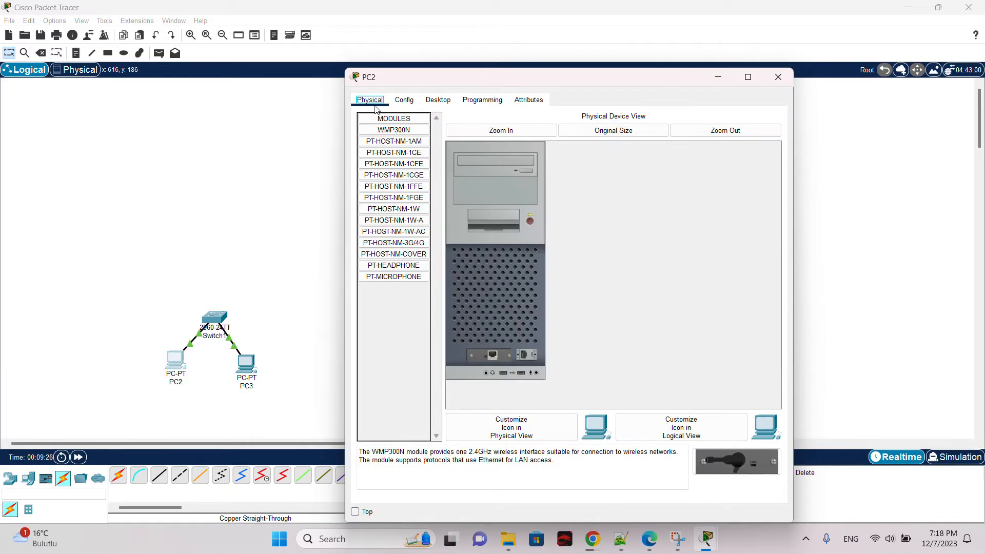
left_click(778, 77)
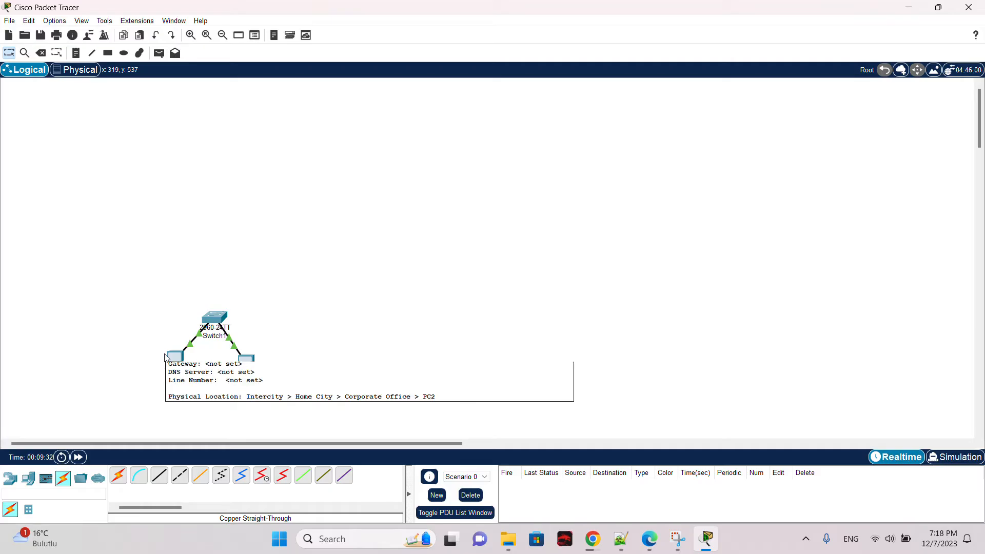
Step: Explore PC2's desktop applications, opening the Terminal and the Command Prompt
left_click(179, 355)
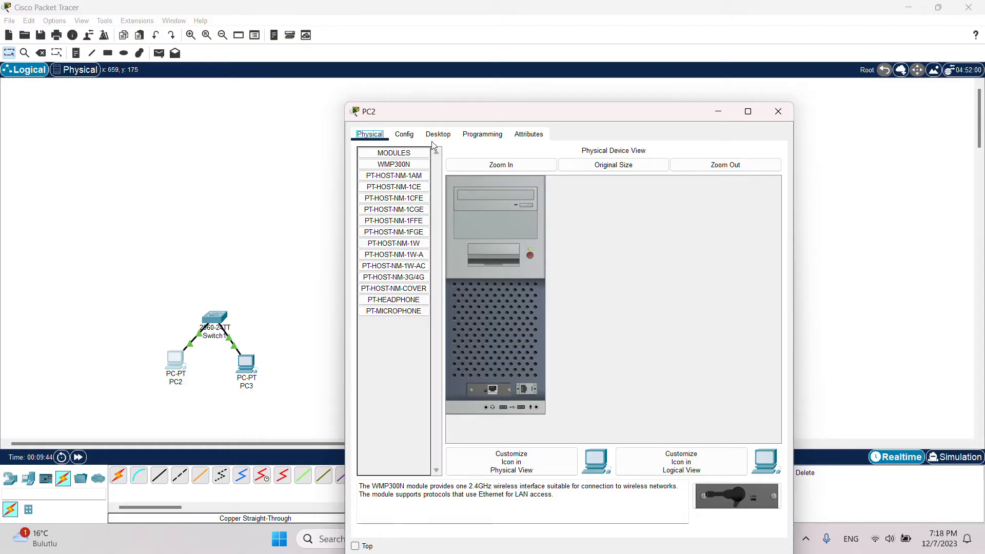
left_click(474, 136)
left_click(429, 136)
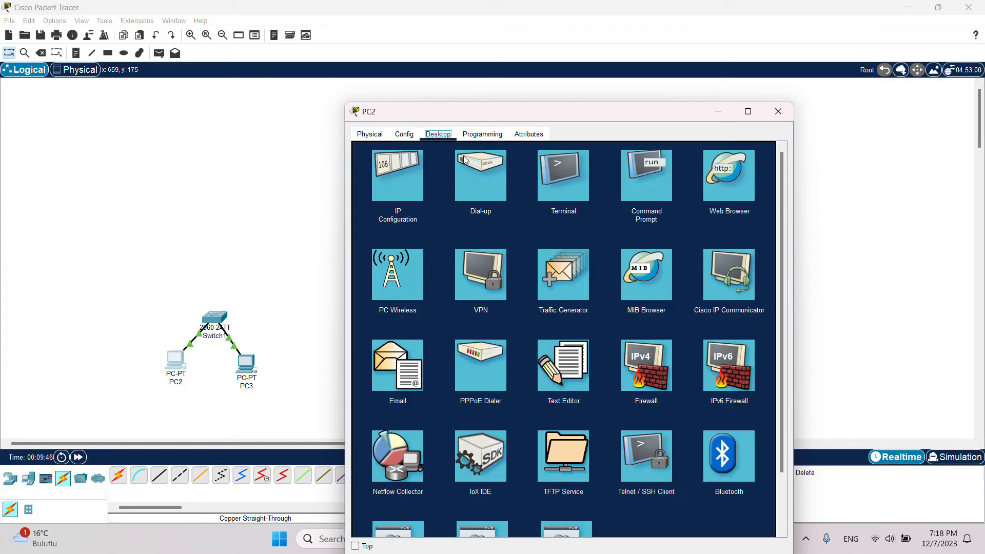
left_click(553, 193)
left_click(482, 134)
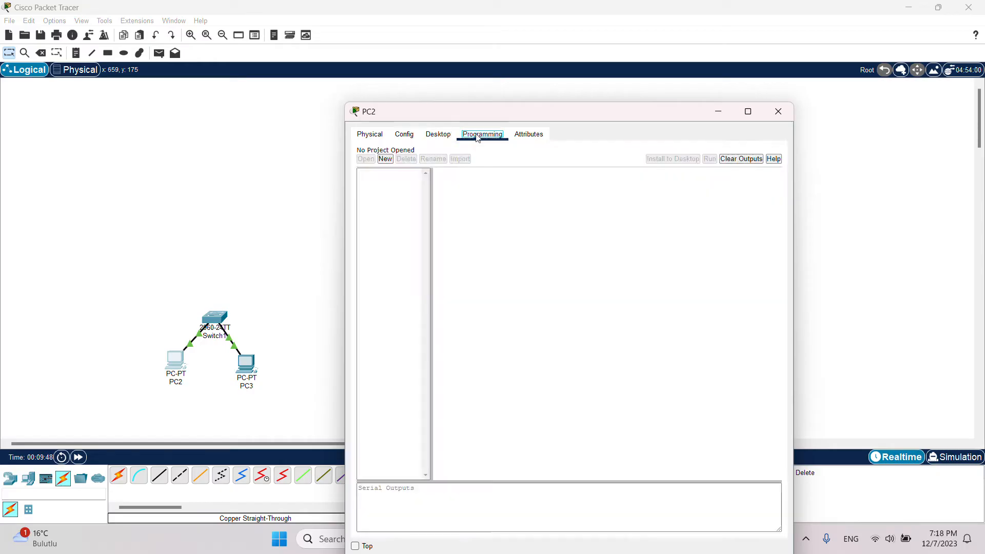
left_click(438, 135)
left_click(403, 137)
left_click(433, 136)
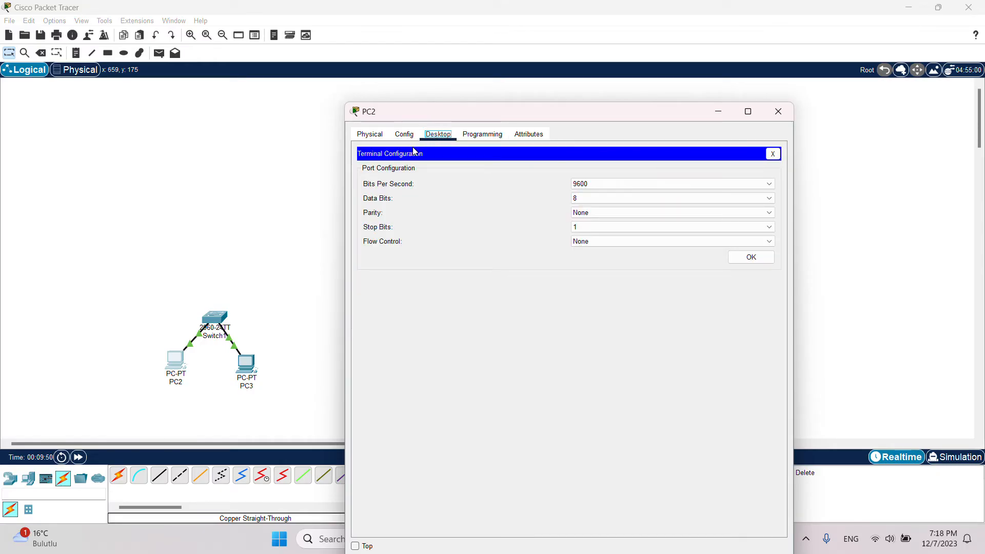
left_click(773, 154)
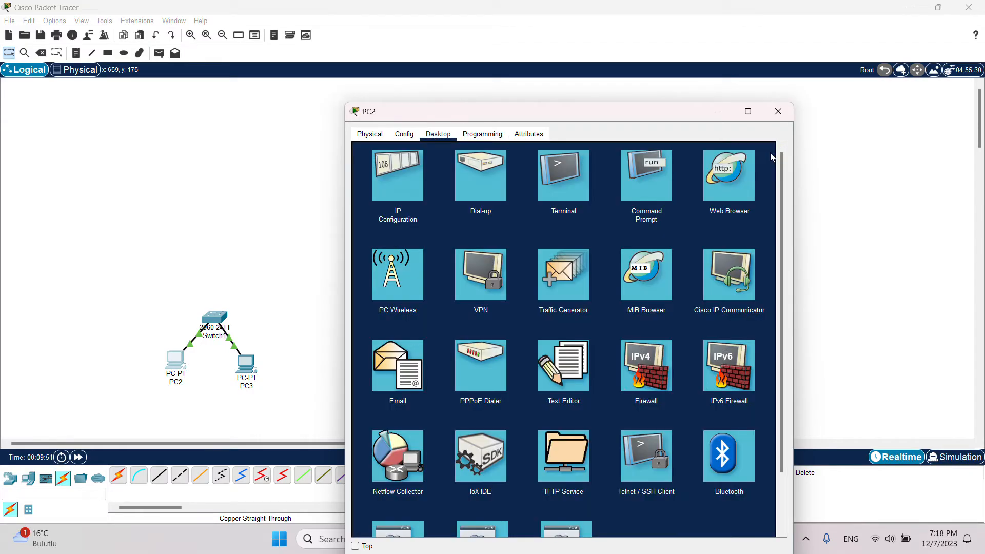
left_click(644, 185)
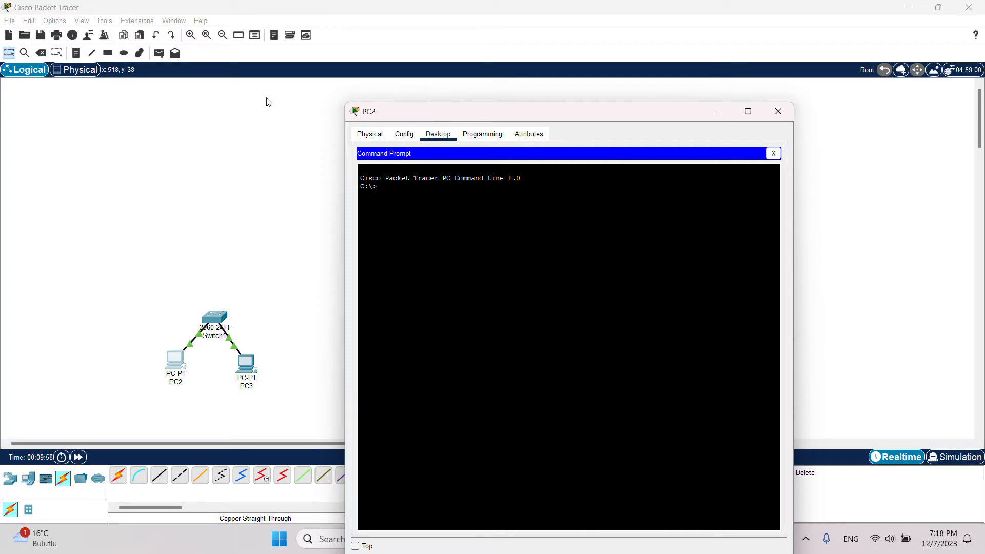
Step: Set PC2's FastEthernet0 static IPv4 address to 192.1.0.1 with subnet mask 255.255.255.0
left_click(405, 134)
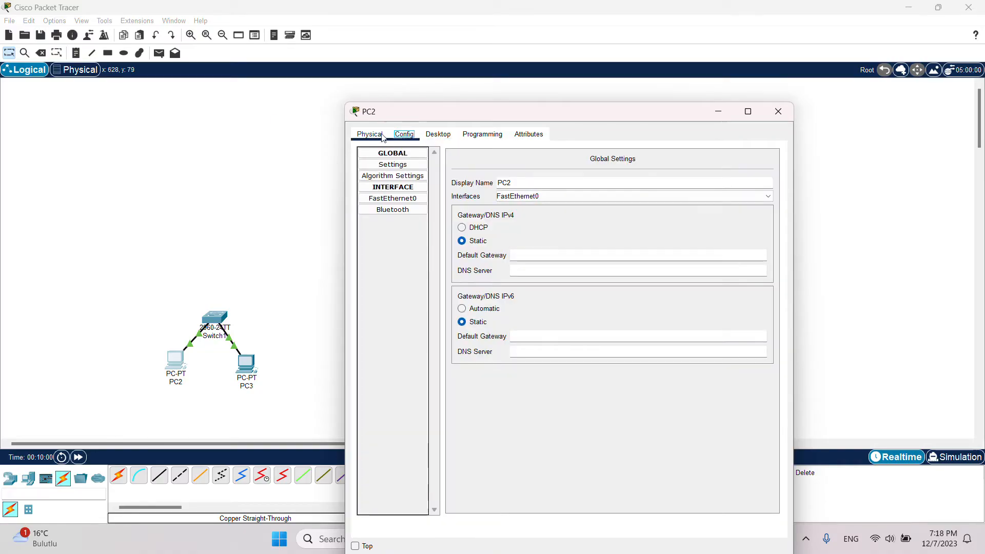
left_click(377, 135)
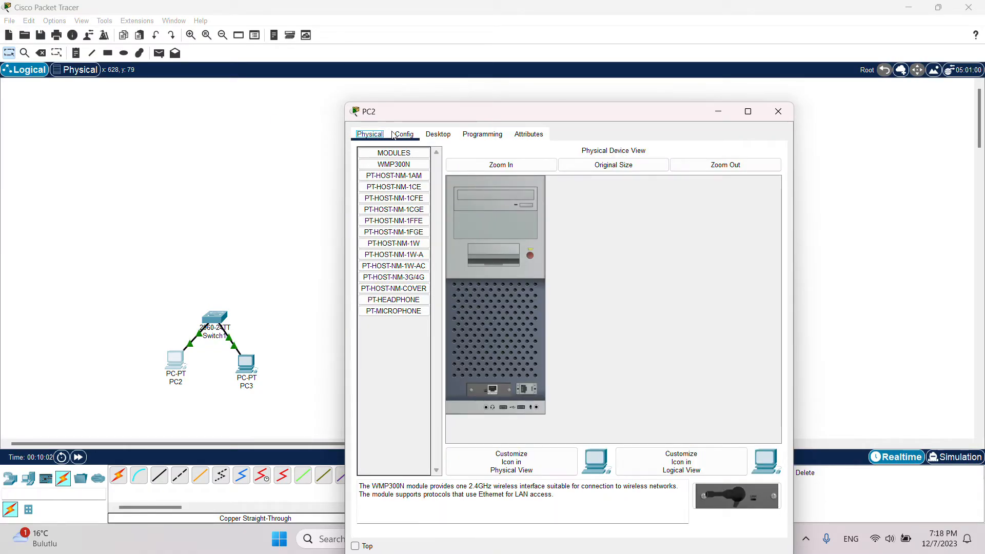
left_click(392, 134)
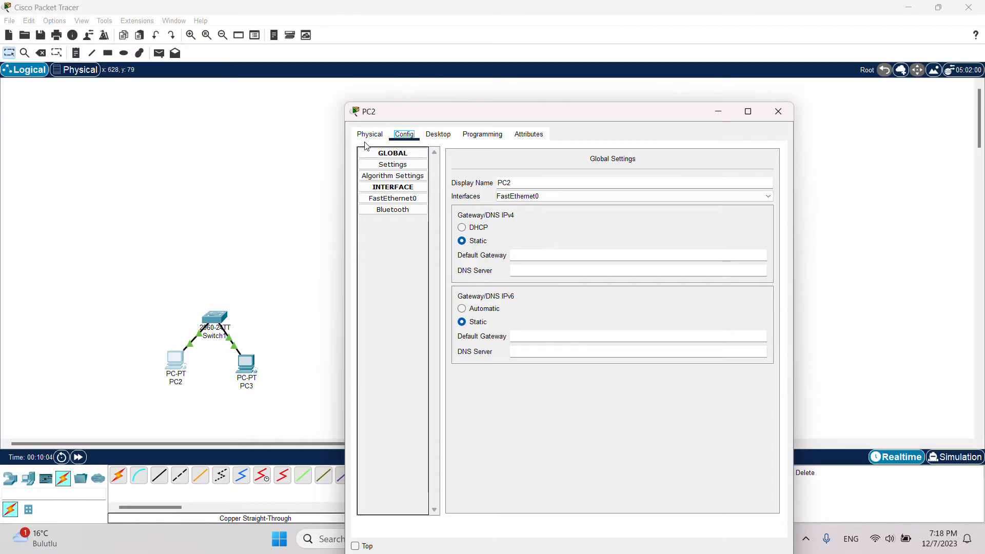
left_click(402, 201)
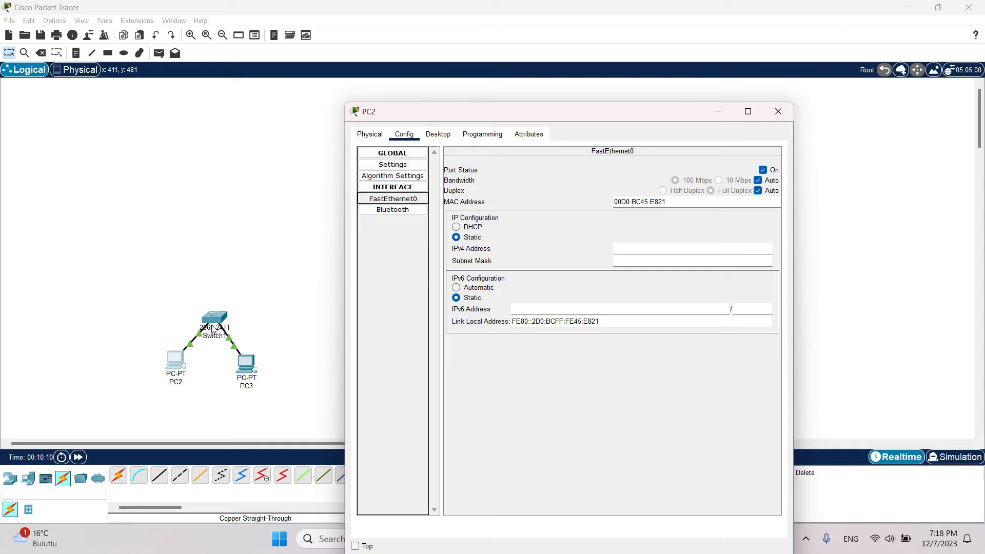
left_click(627, 250)
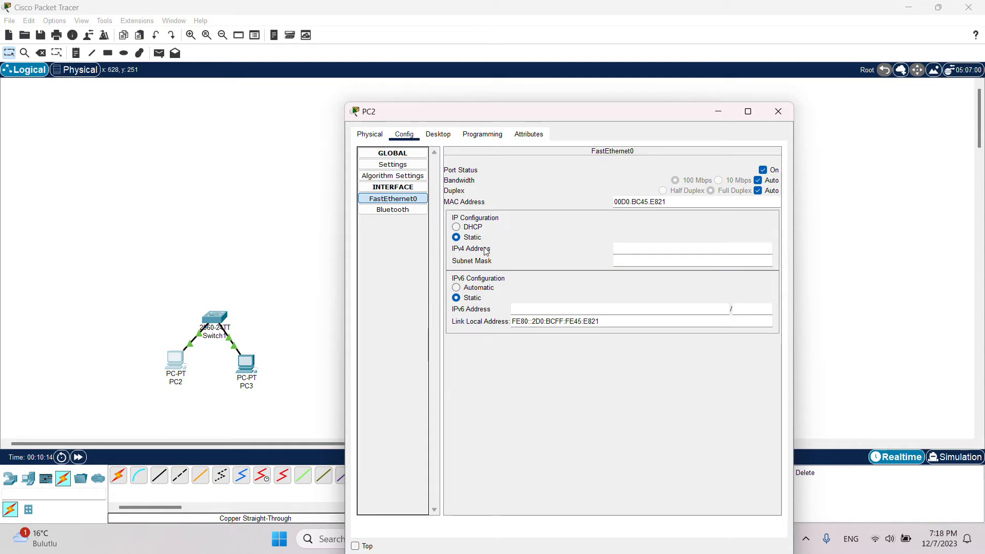
left_click(634, 250)
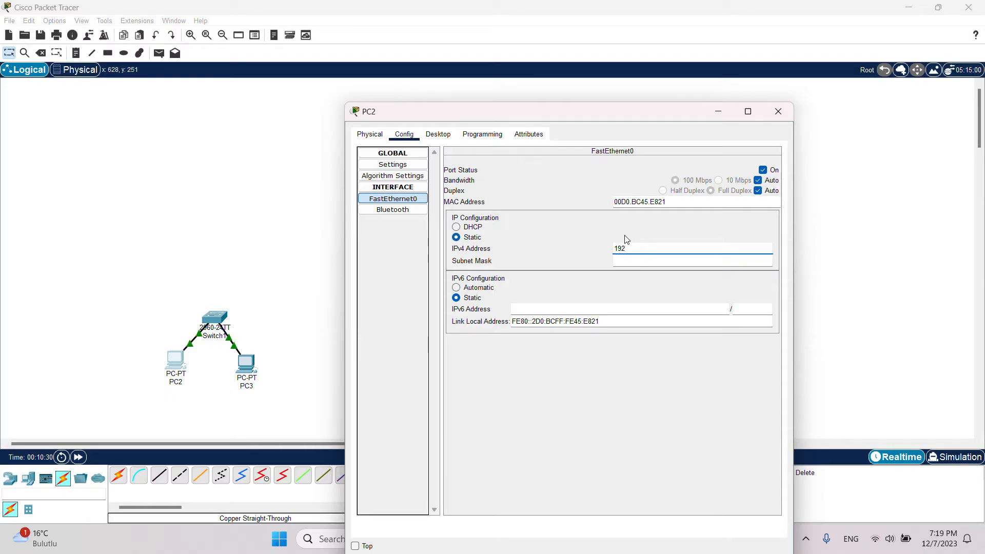
type(".")
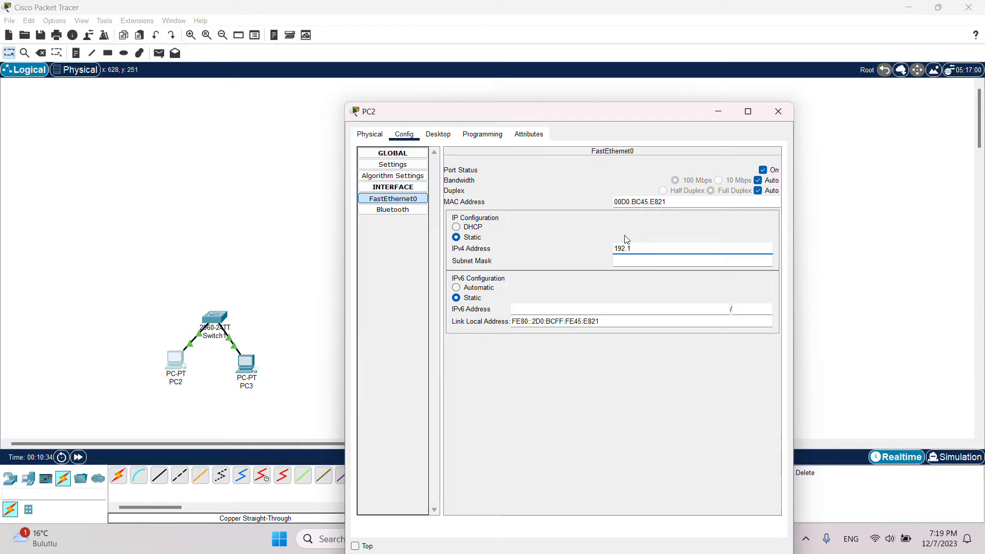
type("1.0.")
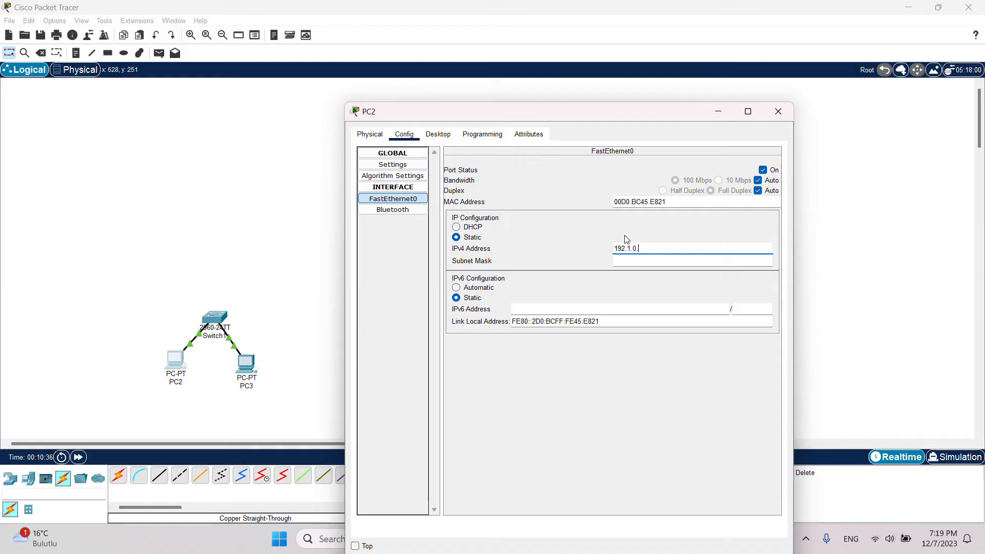
type("1")
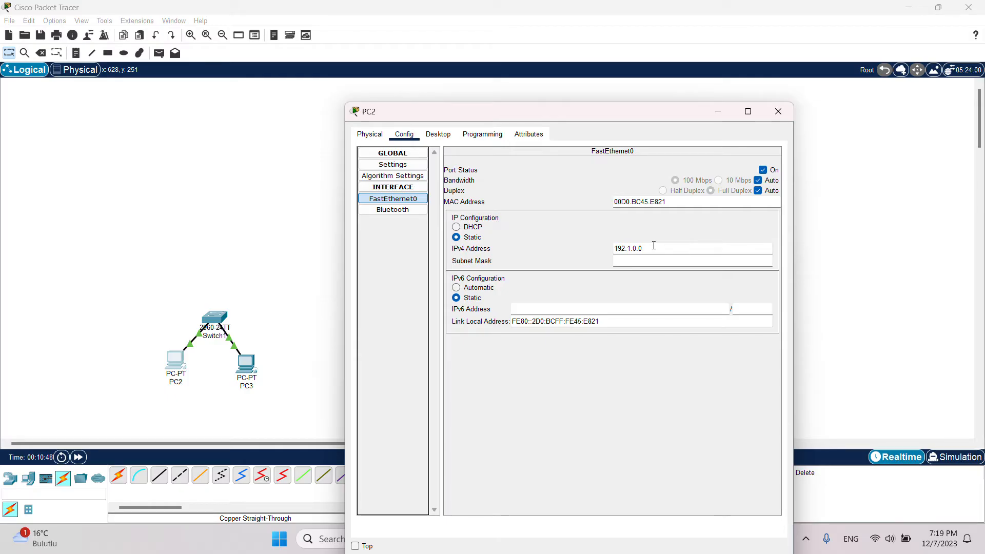
key("BackSpace")
type("1")
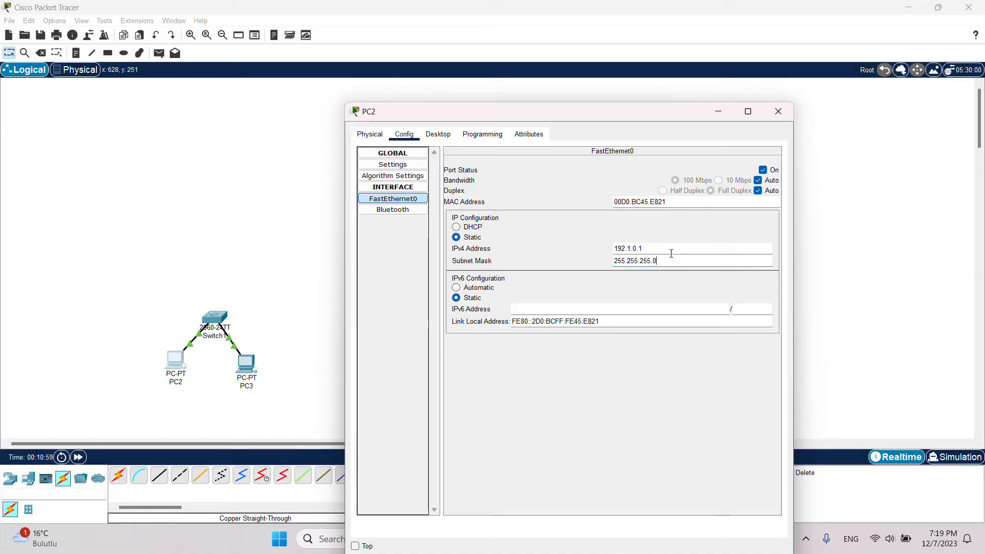
left_click_drag(669, 259, 610, 261)
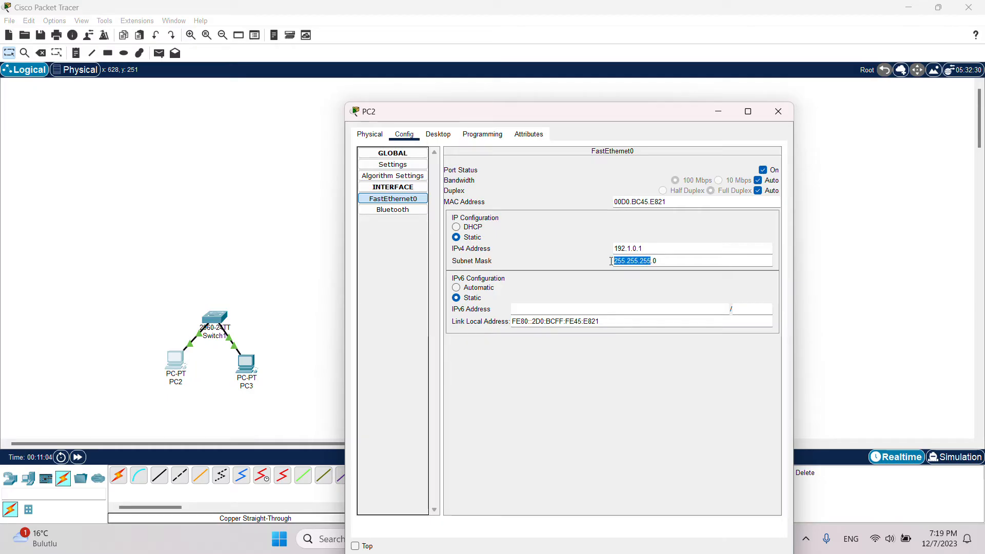
left_click(568, 269)
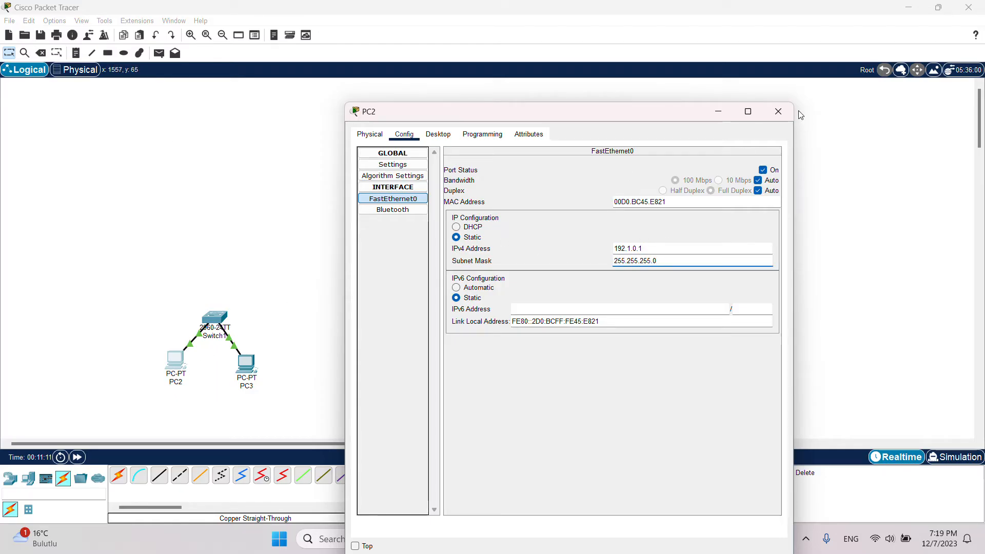
left_click(778, 112)
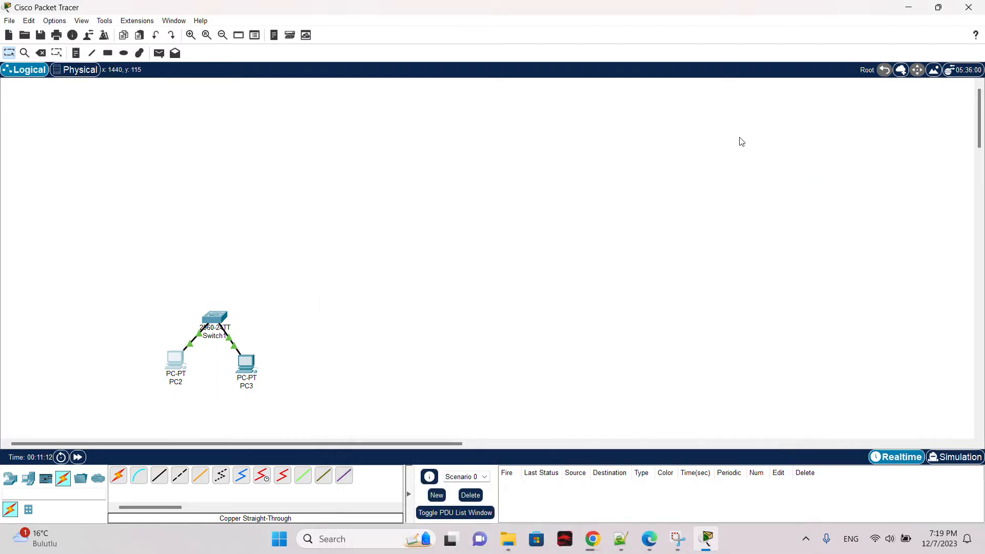
Step: Set PC3's FastEthernet0 static IPv4 address to 192.1.1.2 with subnet mask 255.255.255.0
left_click(243, 363)
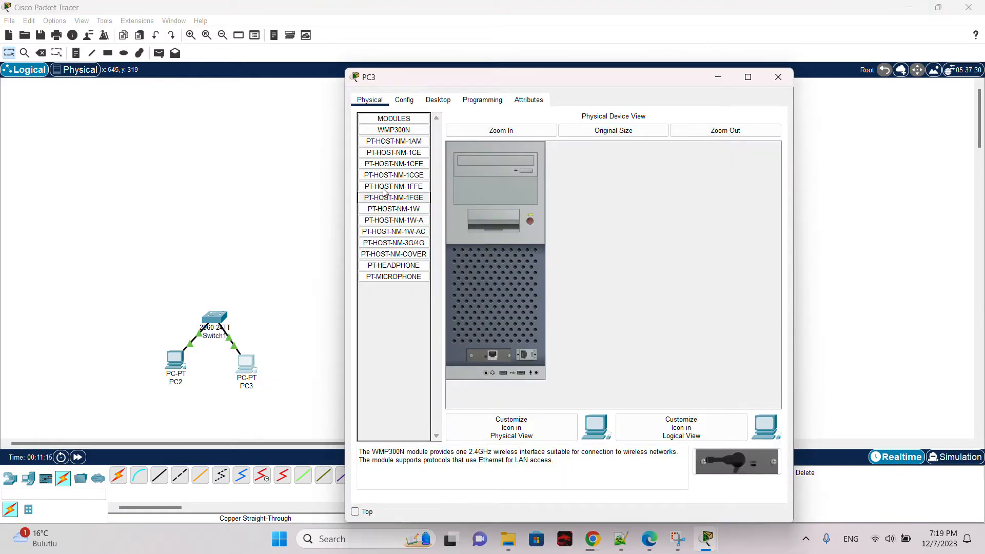
left_click(403, 101)
left_click(393, 165)
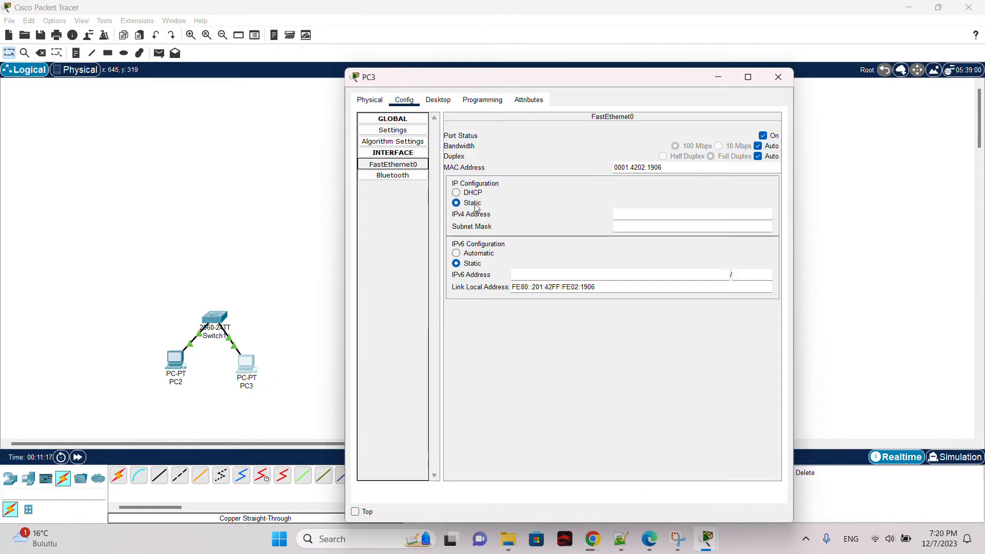
left_click(635, 212)
type("192")
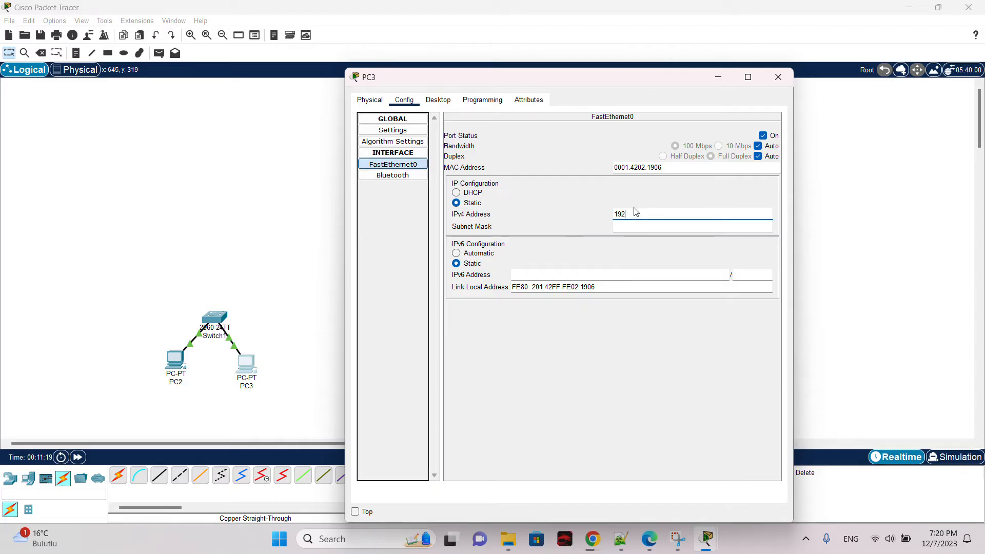
type(".1")
type("0")
type(".")
type("2")
left_click(632, 216)
left_click(650, 227)
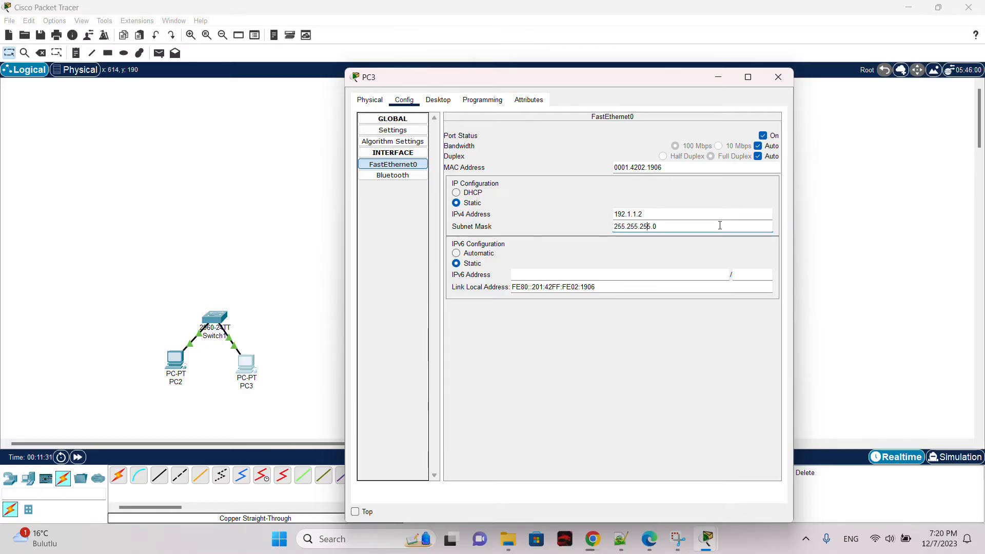
left_click(778, 77)
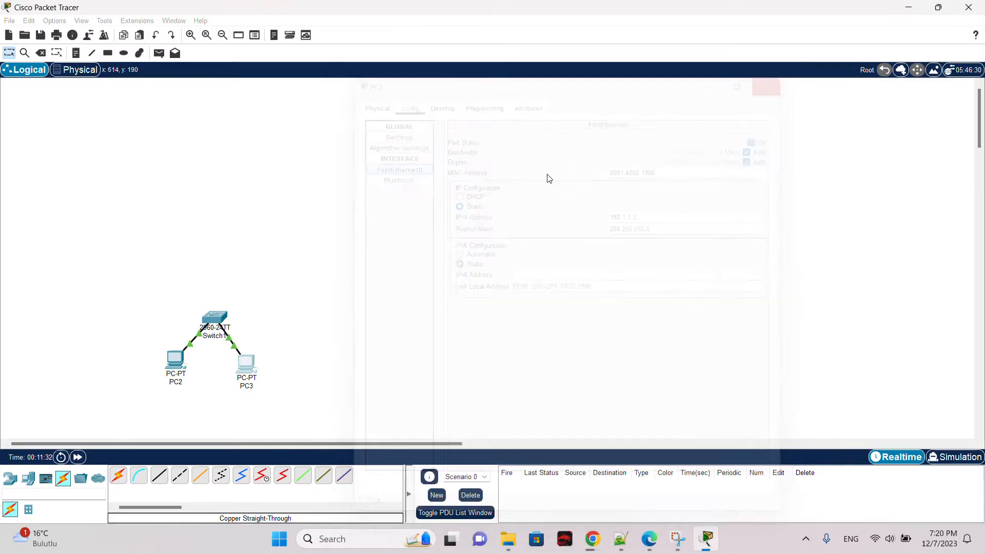
Step: Edit the end of PC2's FastEthernet0 IPv4 address
left_click(177, 362)
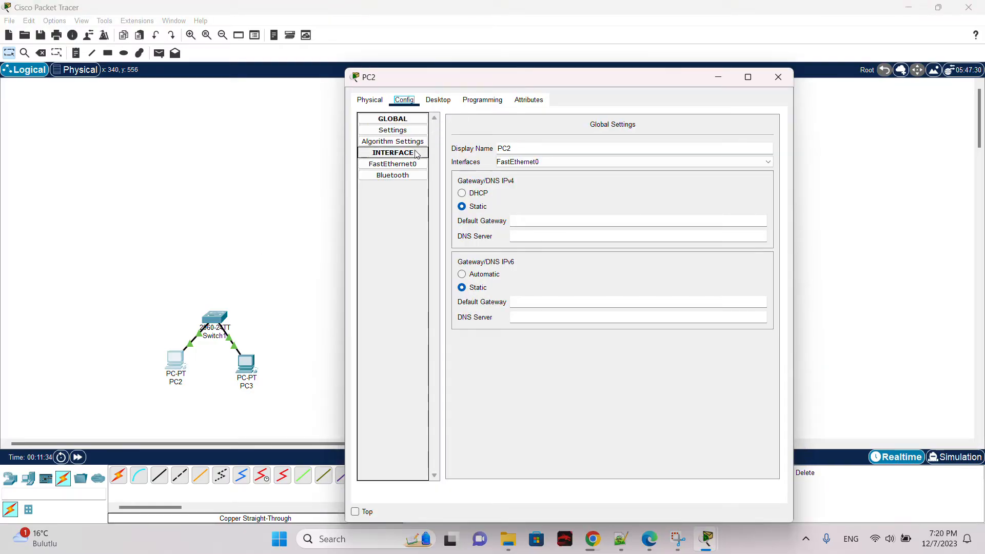
left_click(420, 165)
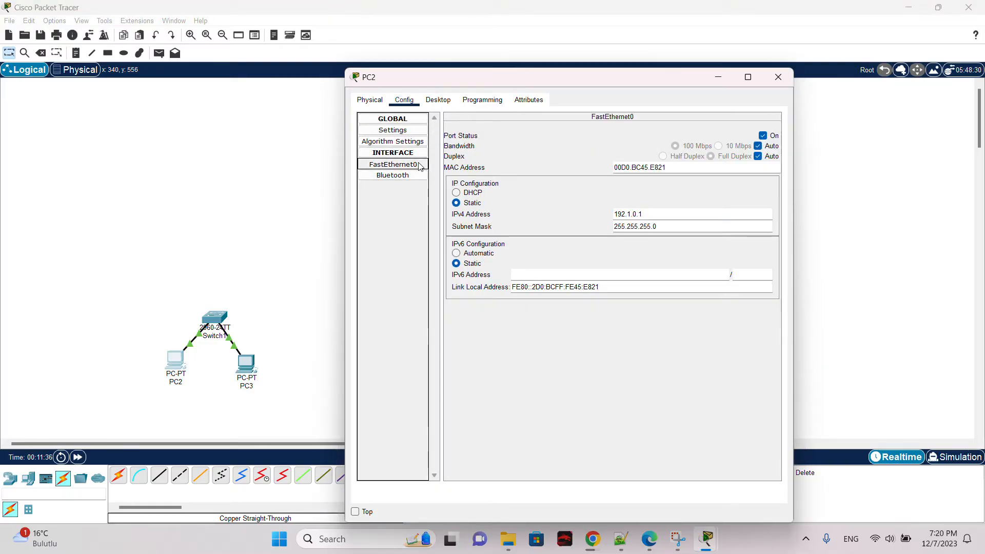
left_click(641, 214)
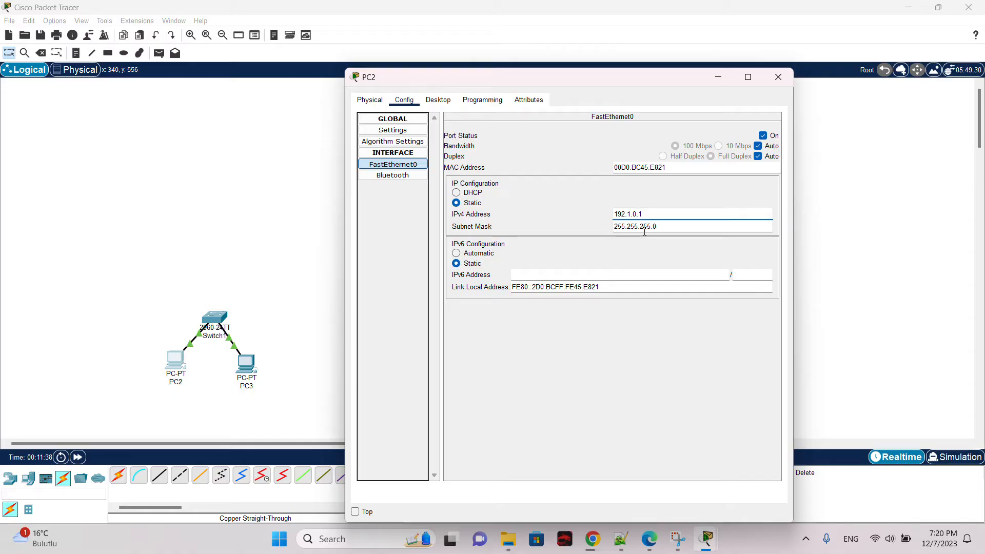
type(".1")
left_click(778, 77)
Step: Open PC3's FastEthernet0 settings and check its IPv4 address
left_click(250, 367)
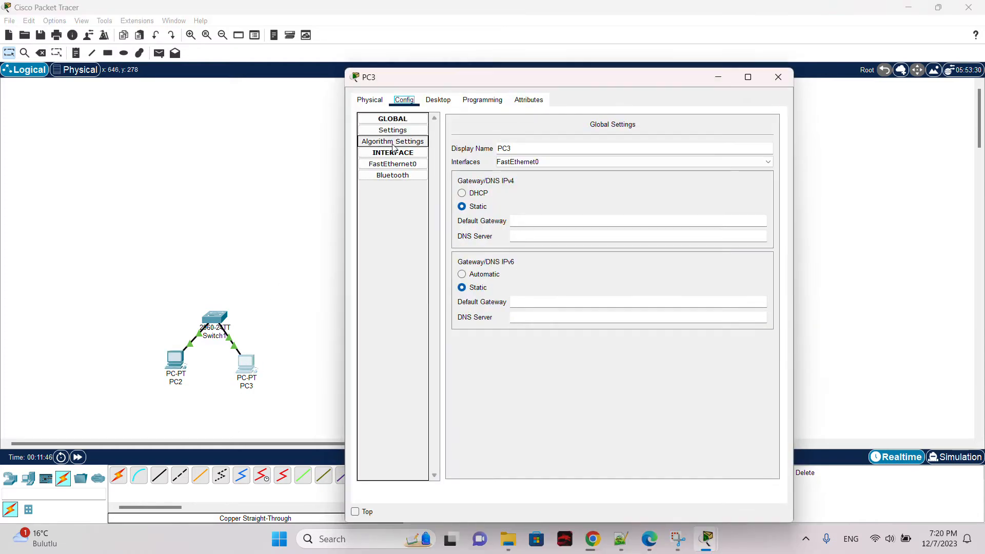
left_click(393, 165)
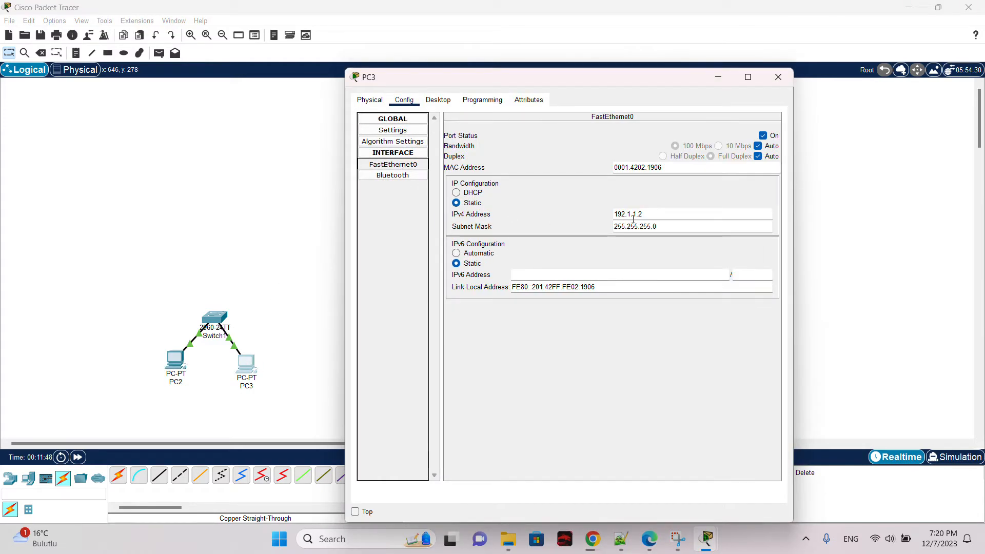
left_click_drag(648, 214, 613, 214)
left_click(673, 218)
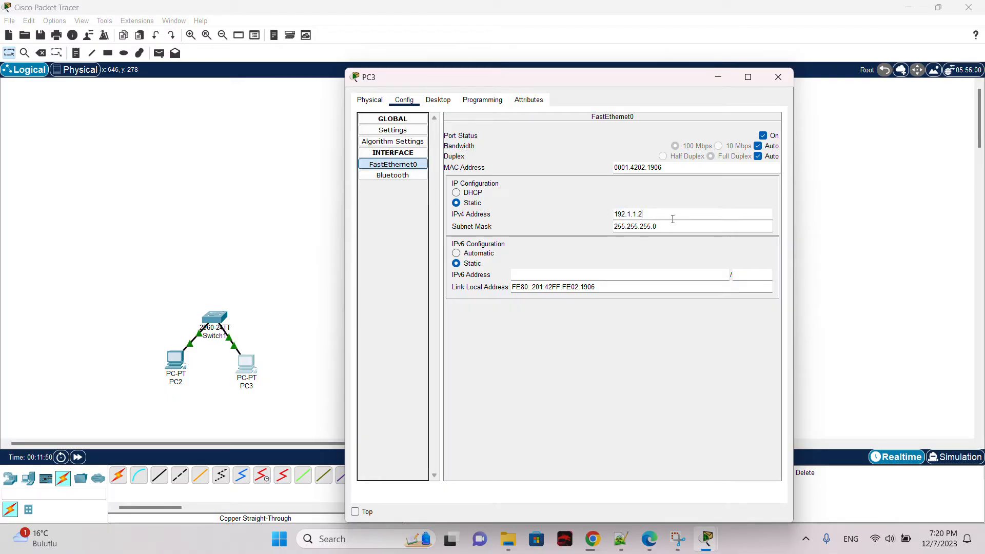
left_click(778, 77)
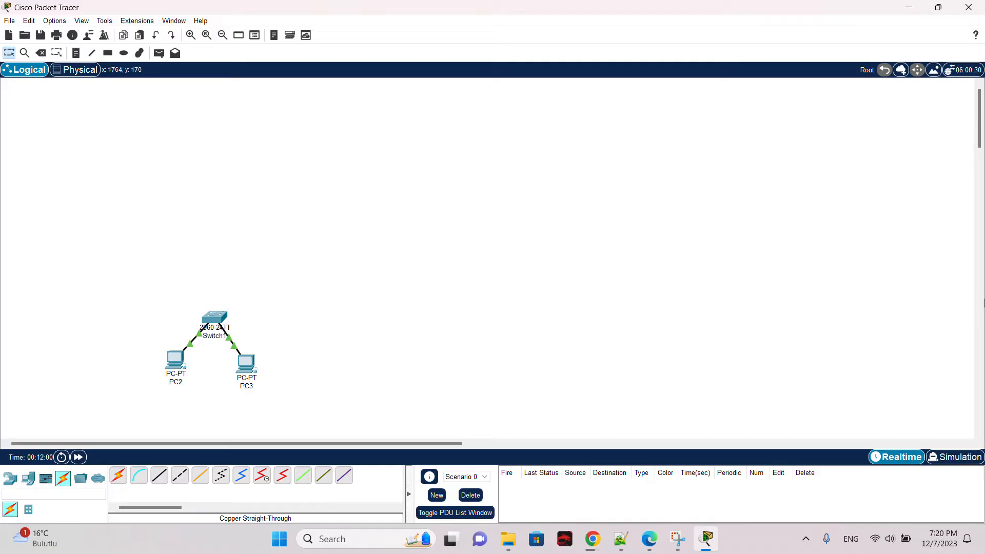
Step: Send a simple PDU from PC2 to PC3 to test connectivity
left_click(158, 53)
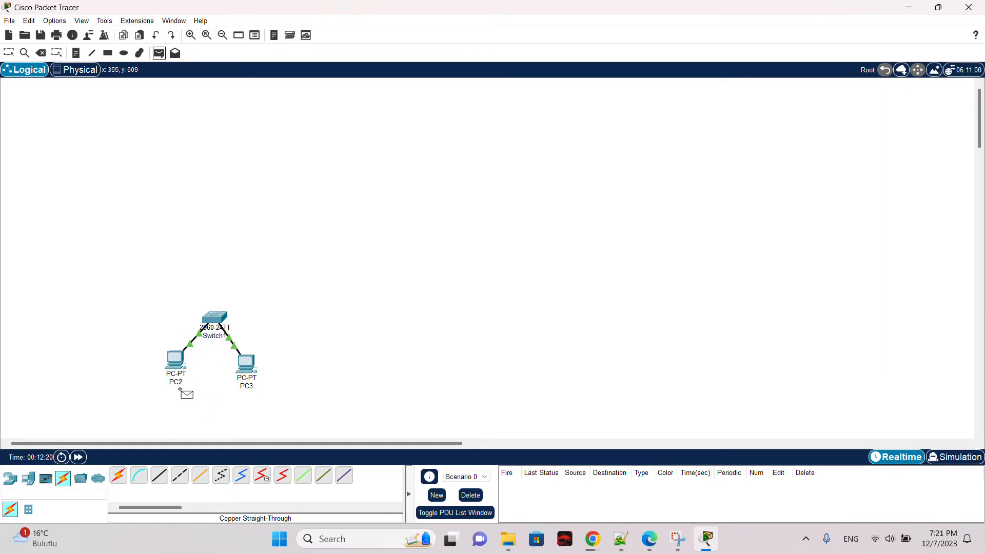
left_click(173, 359)
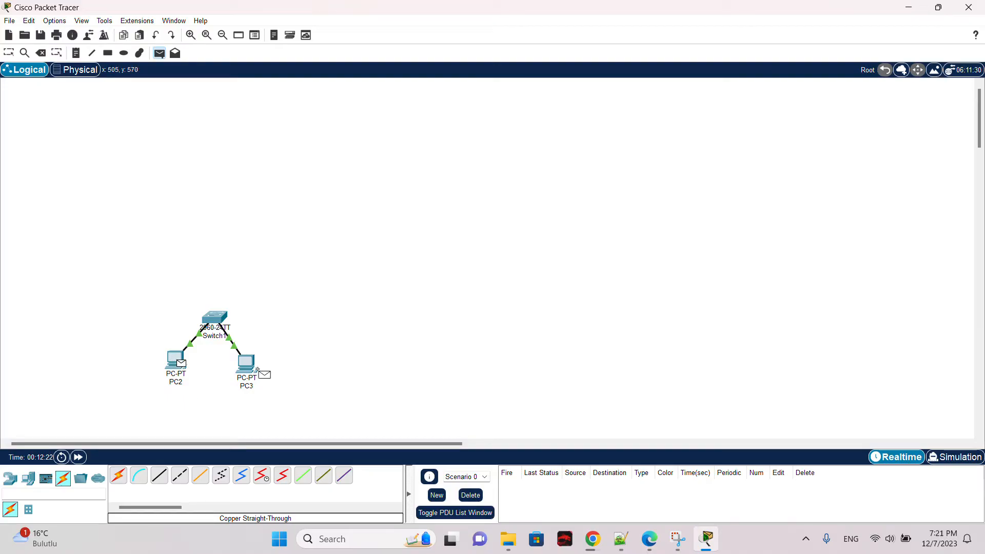
left_click(243, 362)
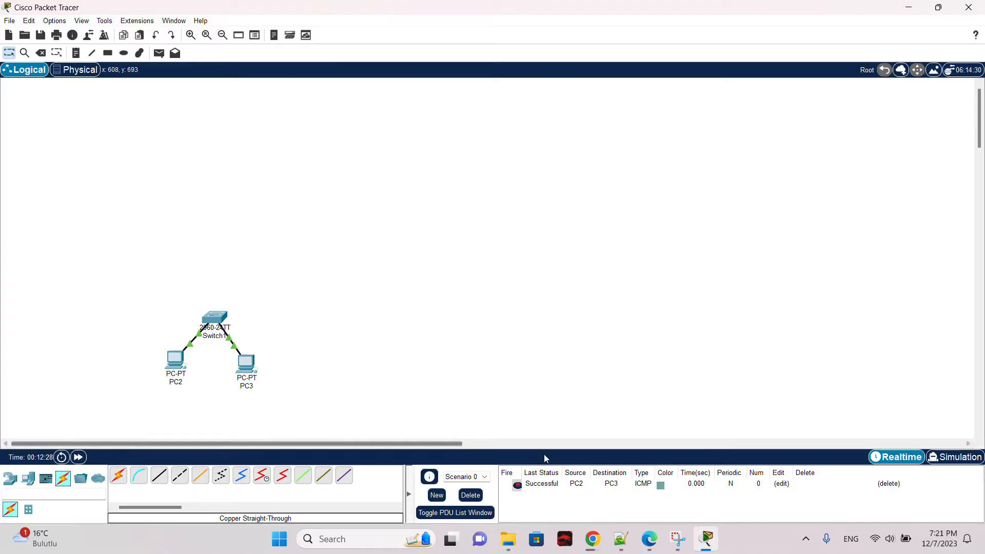
left_click(535, 485)
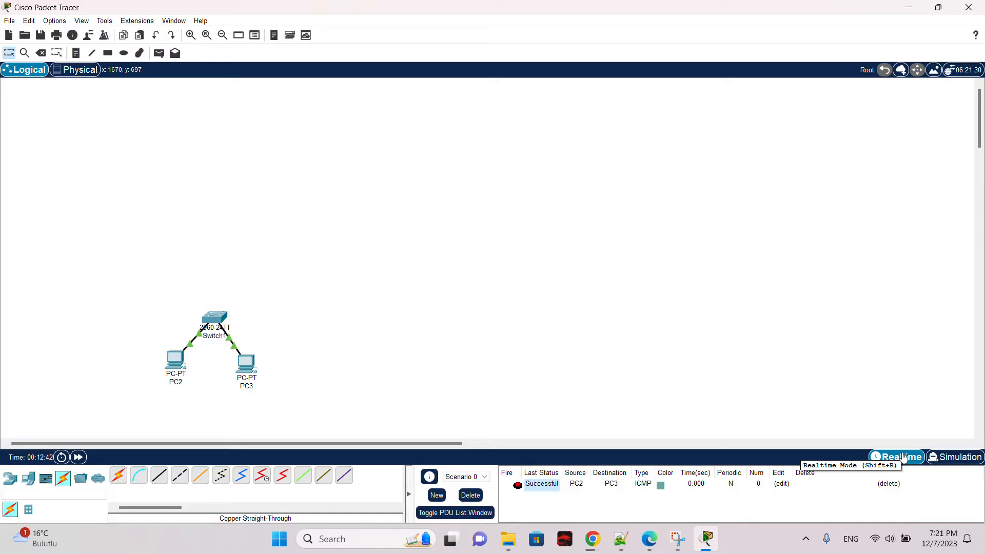
Step: Switch to Simulation mode and play back the PDU exchange between PC2 and PC3
left_click(931, 460)
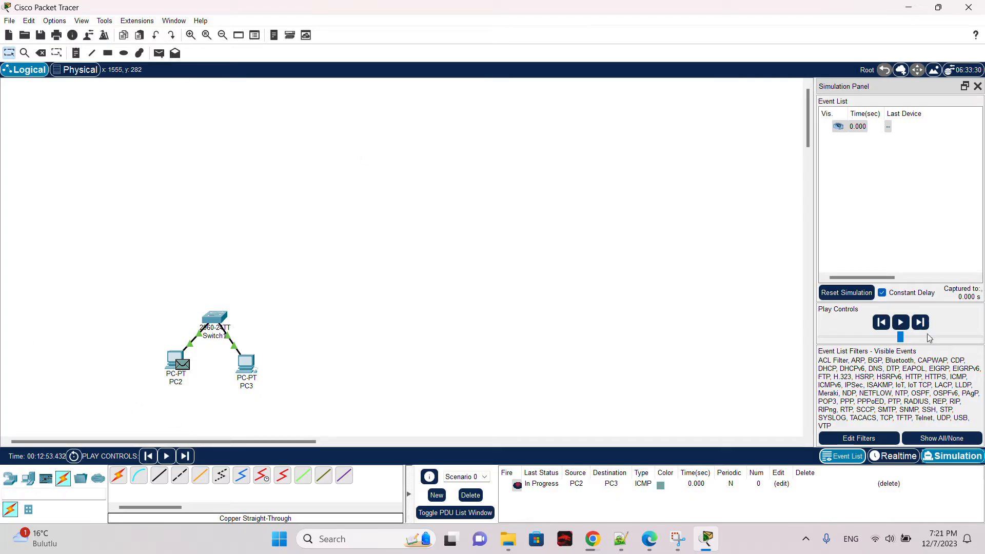
left_click(952, 461)
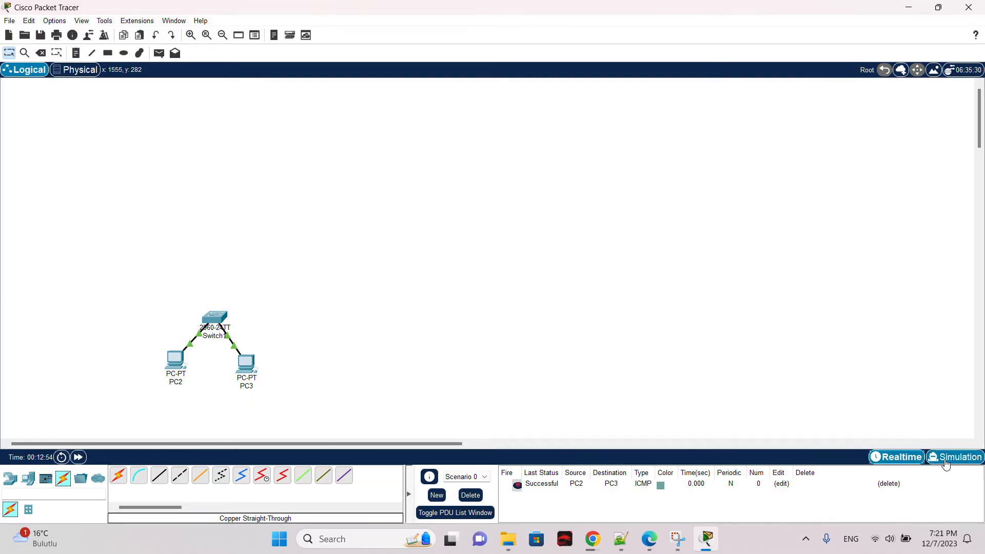
left_click(947, 461)
left_click(903, 323)
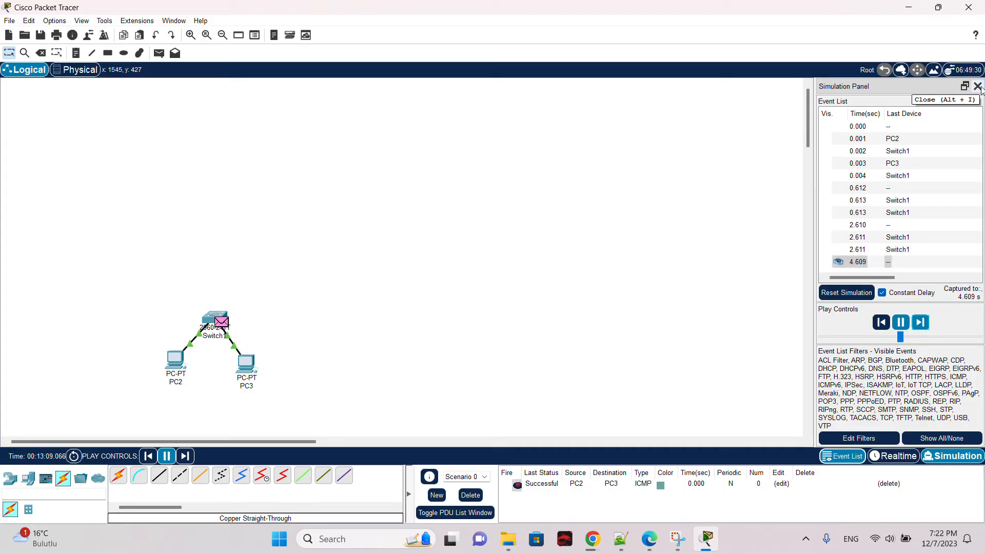
left_click(979, 86)
Step: Delete the PDU scenario and switch to Notepad++ with the scenario list
left_click_drag(161, 300, 302, 413)
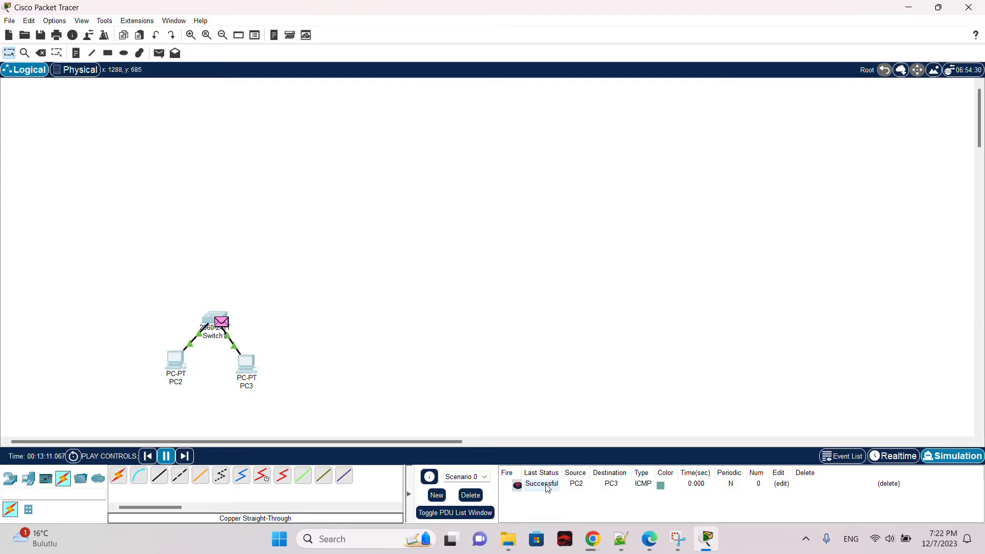
left_click(471, 496)
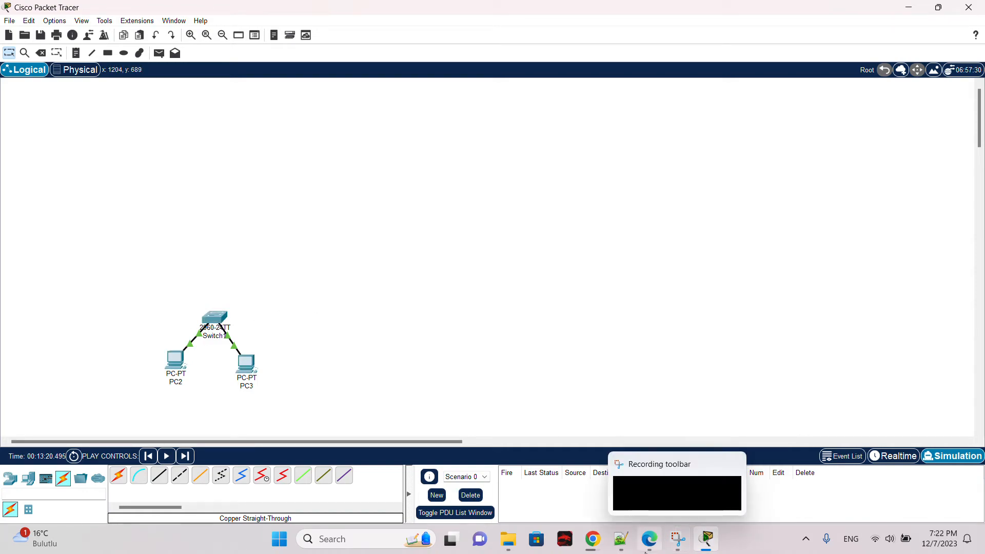
left_click(622, 548)
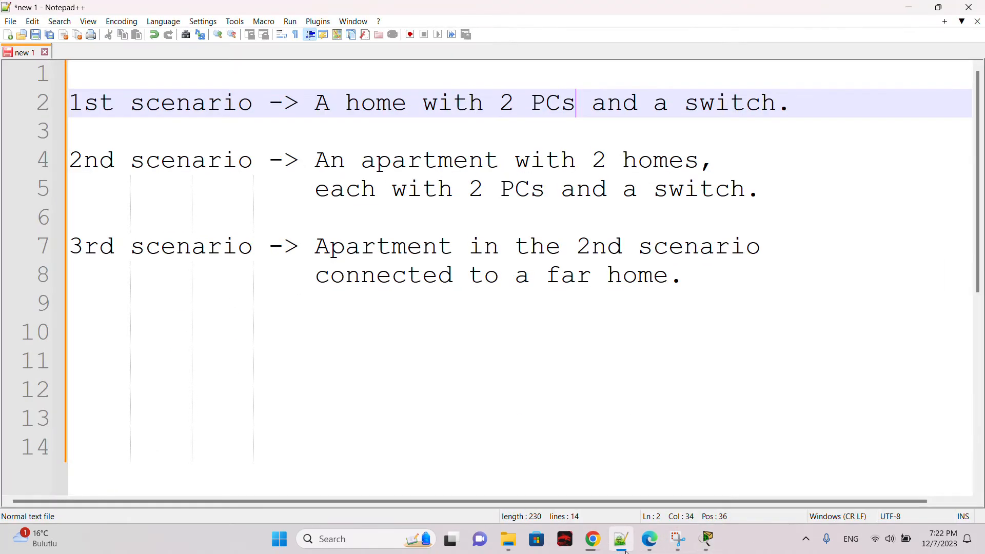
Step: Highlight the second scenario's description text in the scenario list
left_click_drag(77, 168, 114, 169)
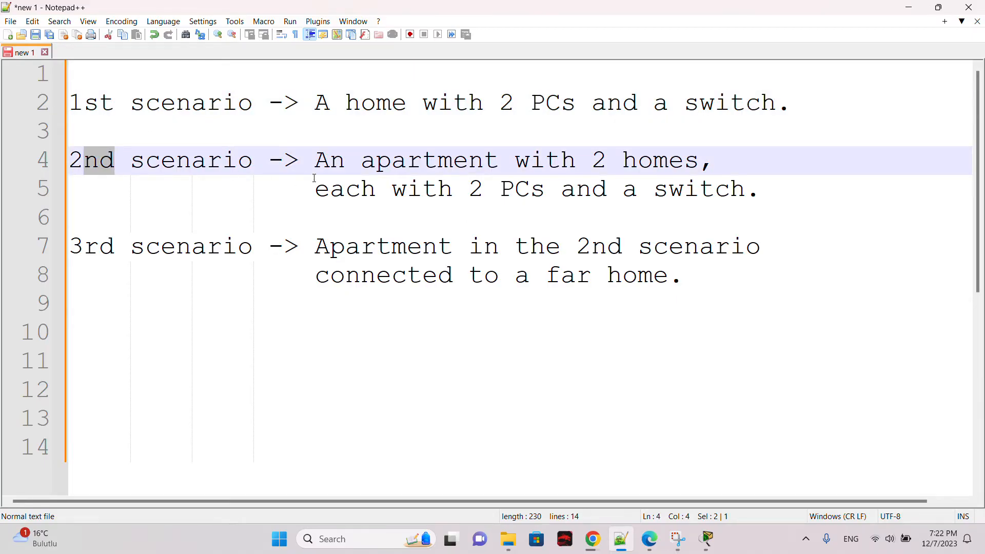
left_click_drag(315, 165, 684, 149)
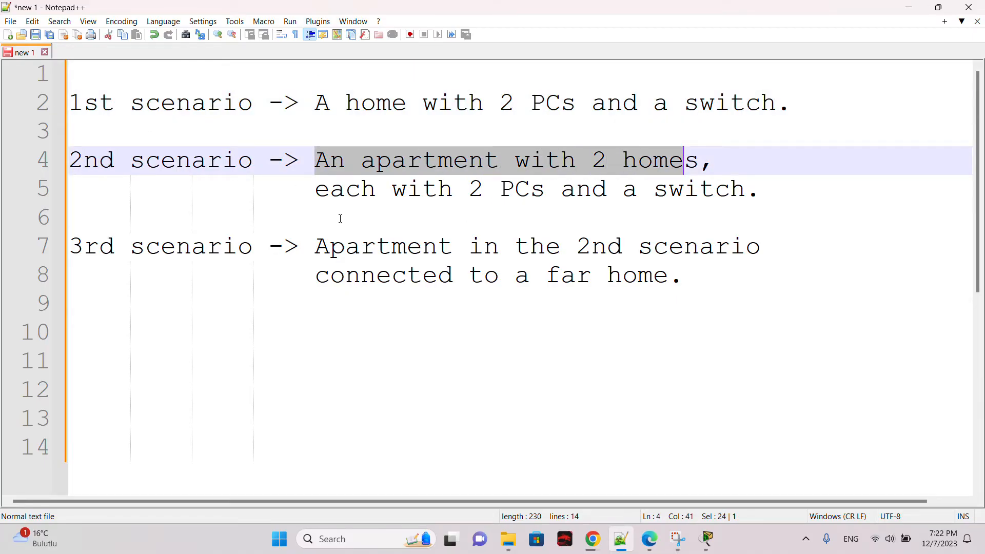
left_click_drag(315, 190, 561, 189)
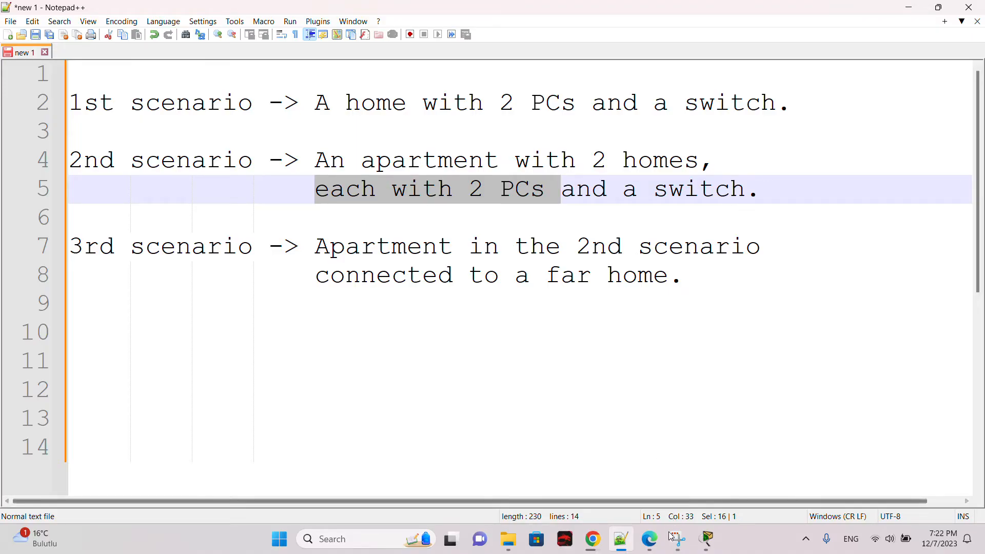
Step: Extend the second scenario so a new line reads "they are connected to a router." after "switch,"
left_click(710, 213)
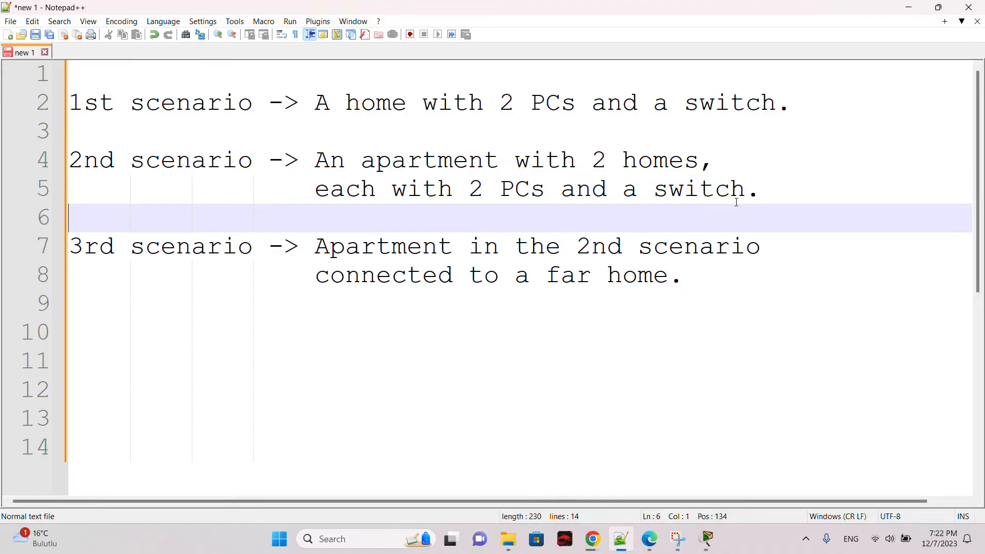
left_click(752, 197)
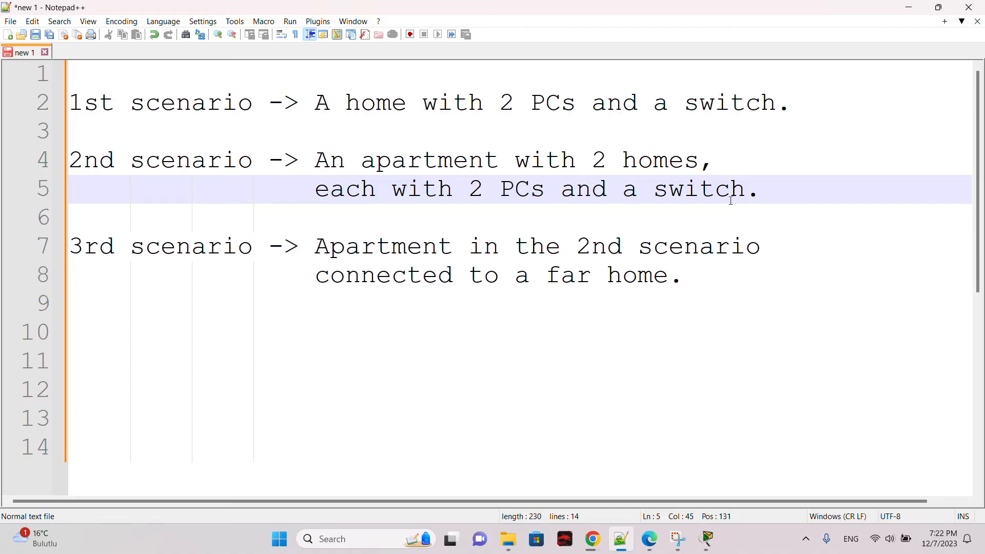
type("co")
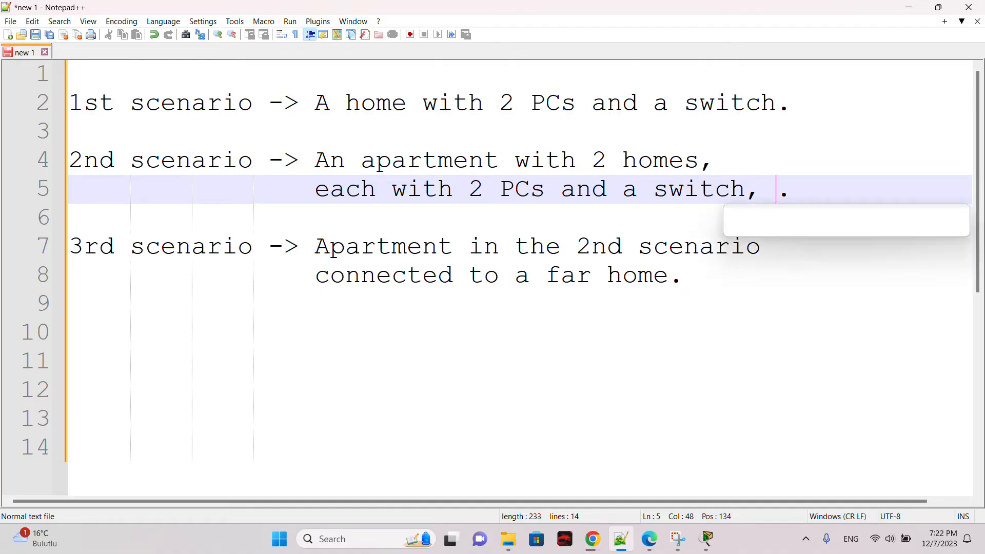
key("BackSpace")
key("BackSpace")
key("BackSpace")
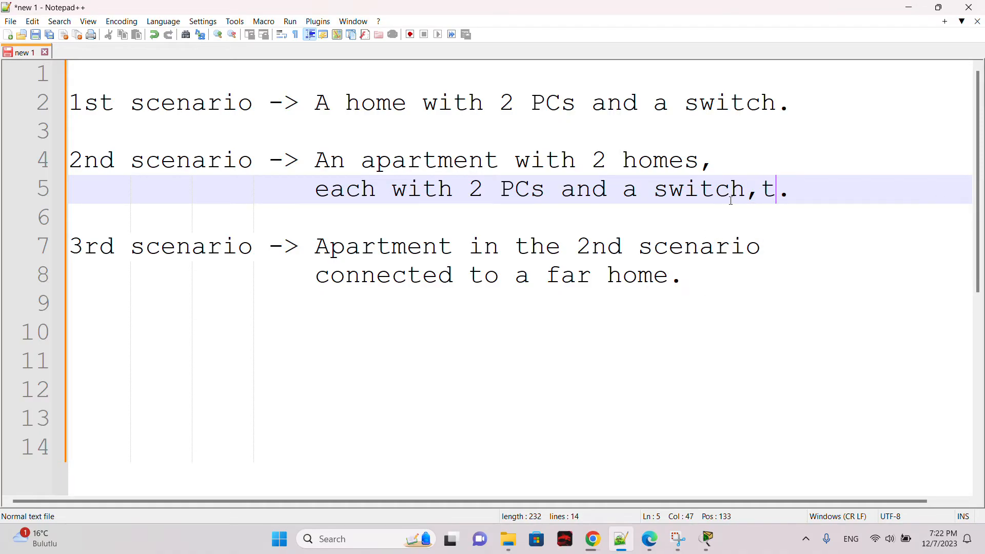
type("they are con")
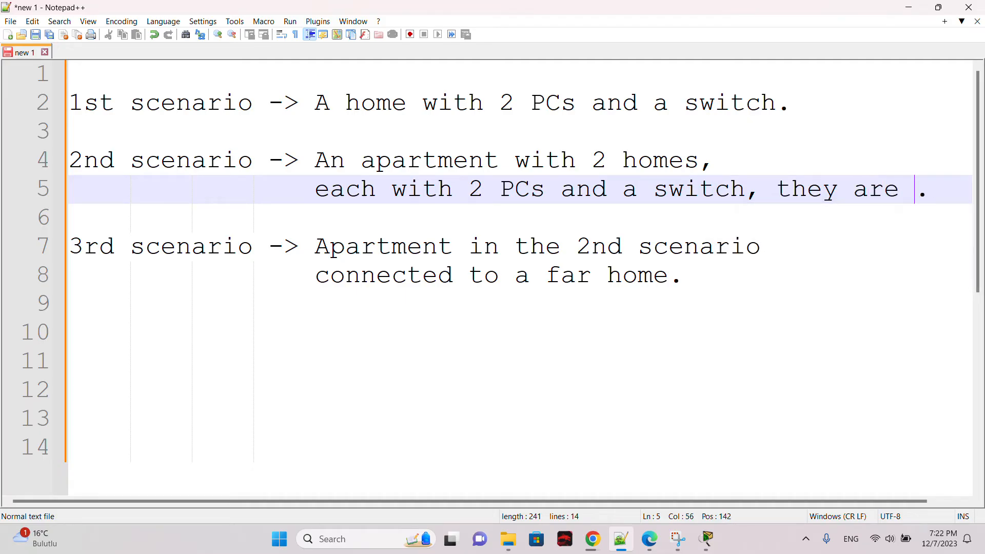
type("nect")
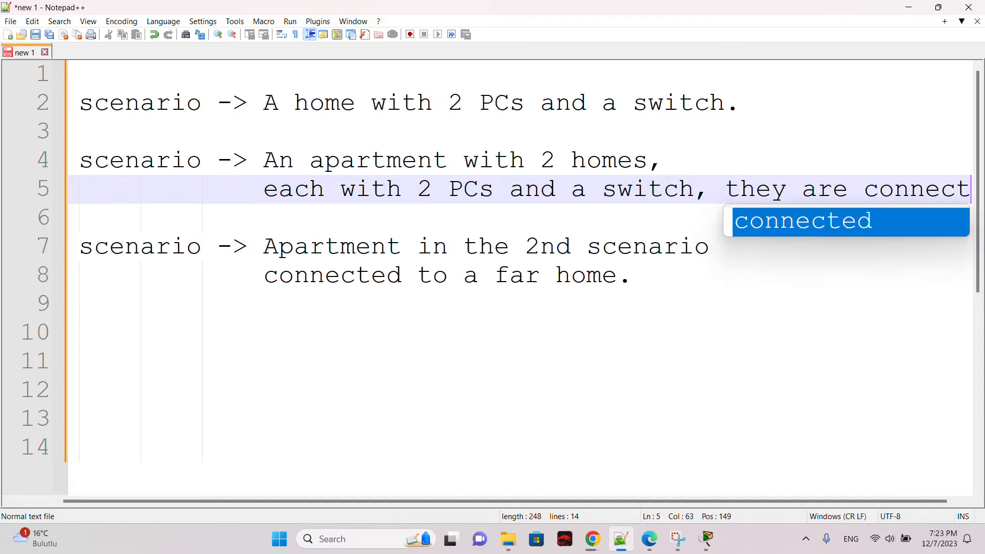
type("ed to a route")
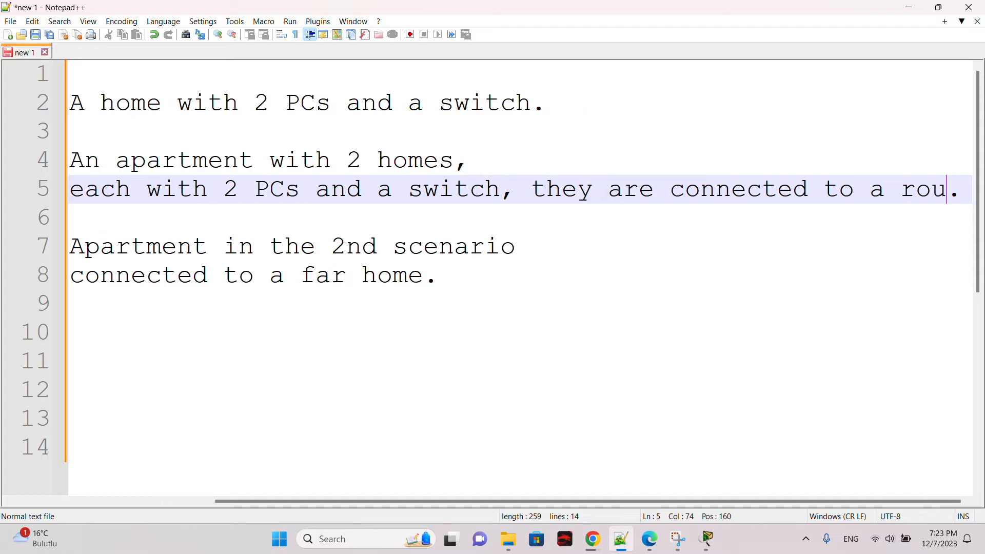
type("r")
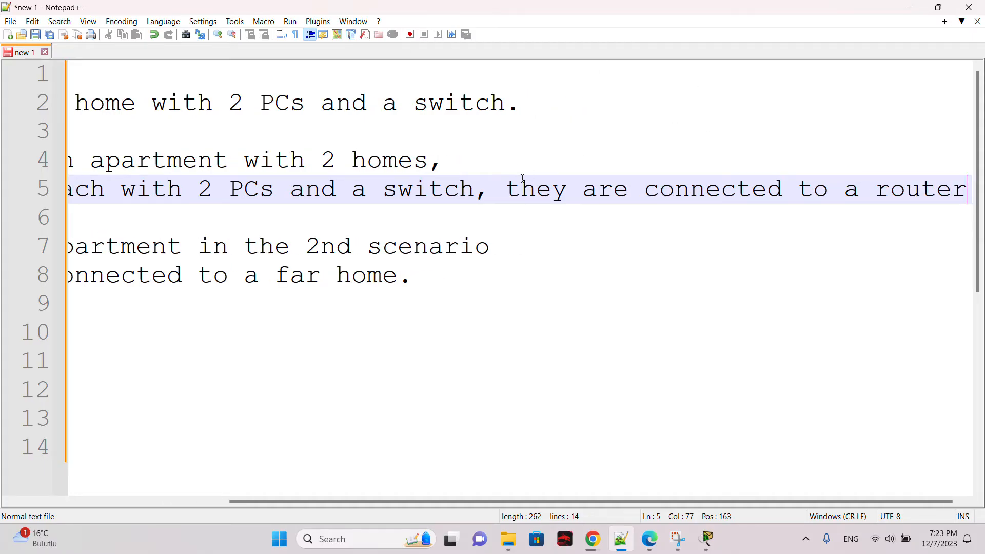
key("Return")
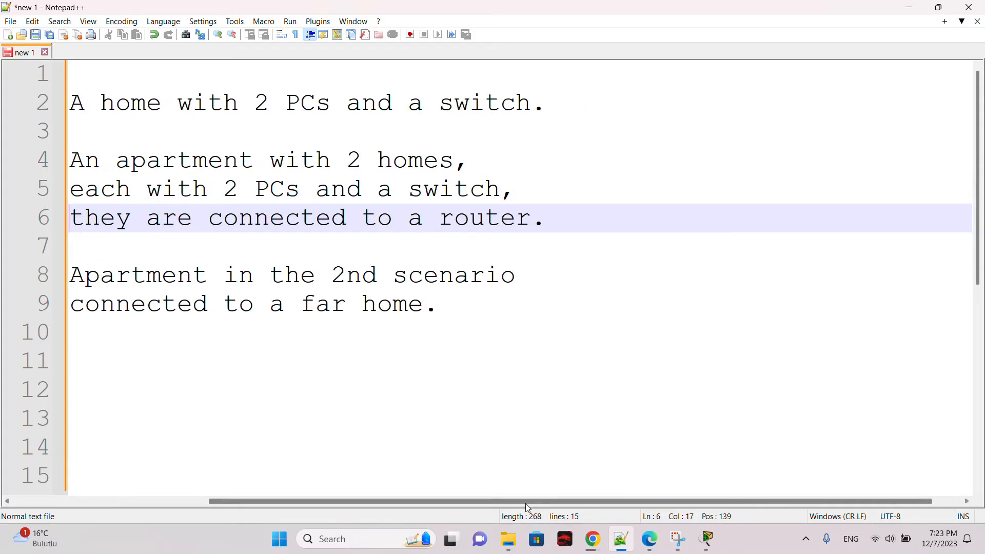
Step: Switch to Cisco Packet Tracer
left_click_drag(525, 503, 393, 492)
left_click_drag(718, 218, 250, 163)
left_click(250, 162)
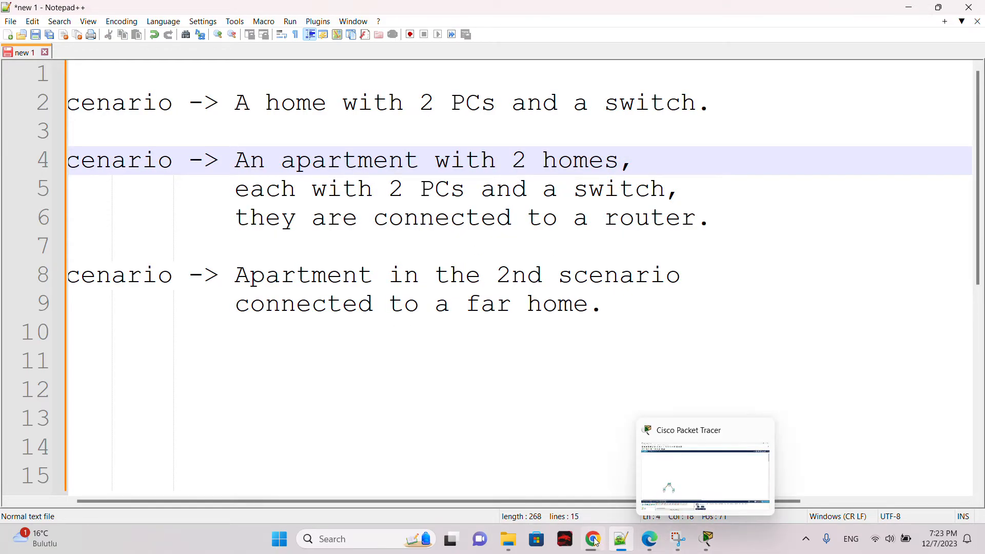
left_click(619, 540)
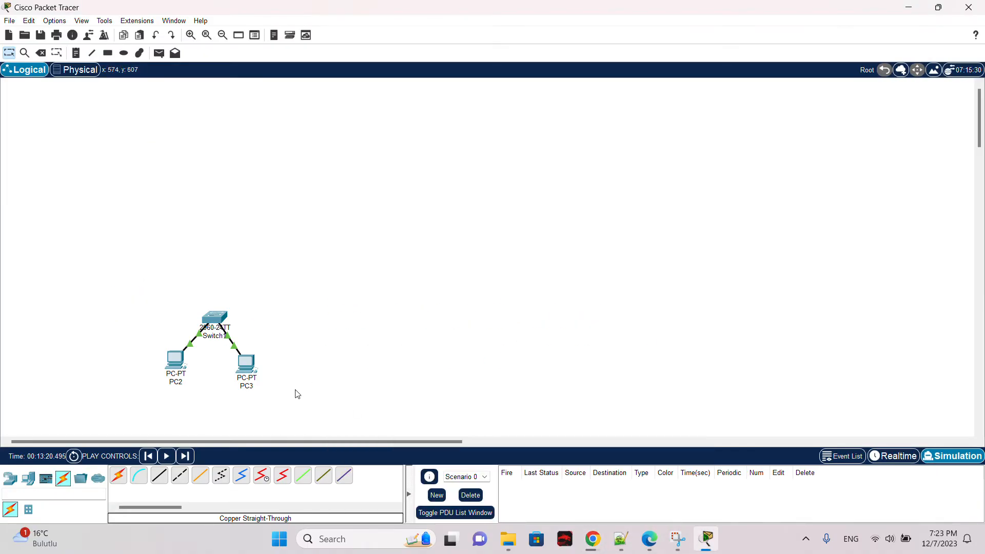
Step: Place two more generic PCs to the right of the existing home network
left_click(28, 478)
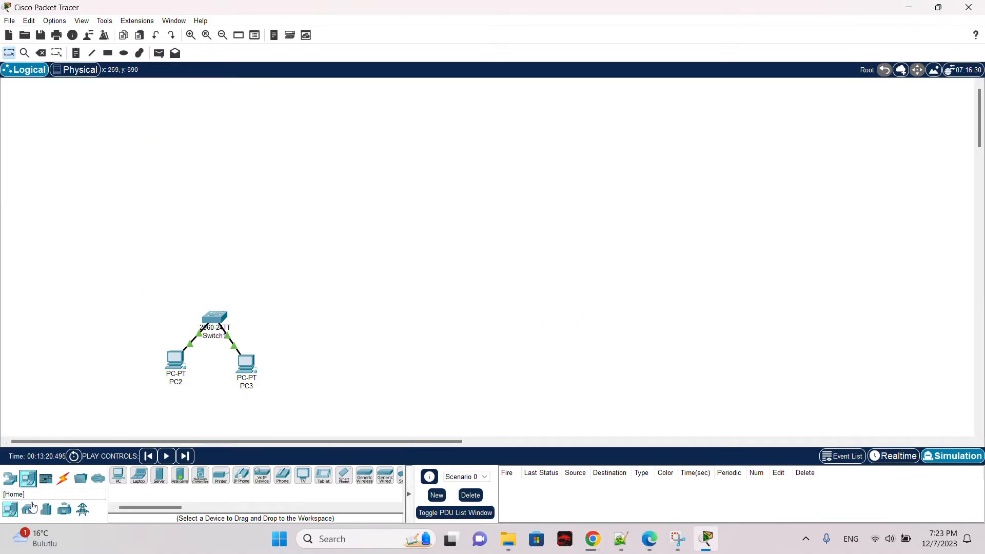
left_click(119, 475)
left_click(364, 370)
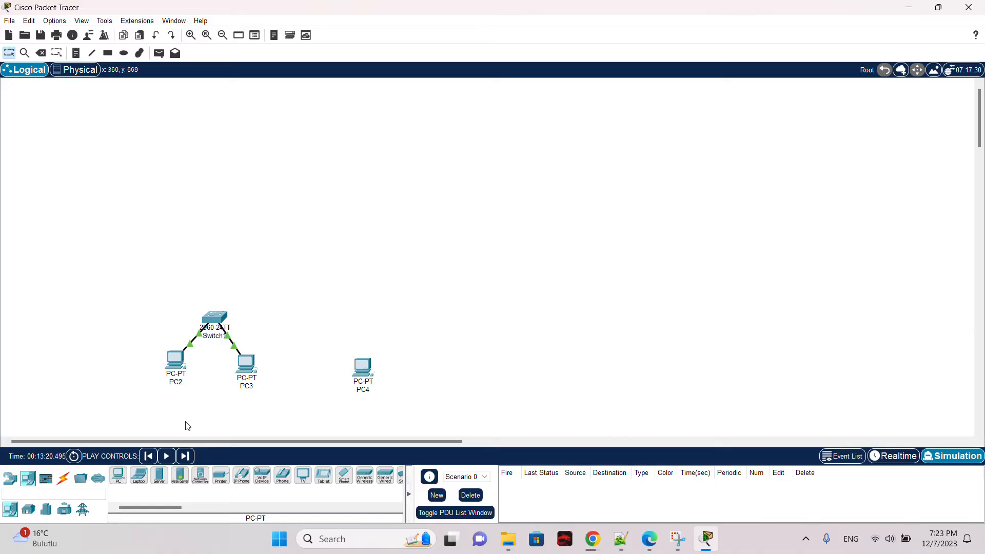
left_click(119, 476)
left_click(440, 369)
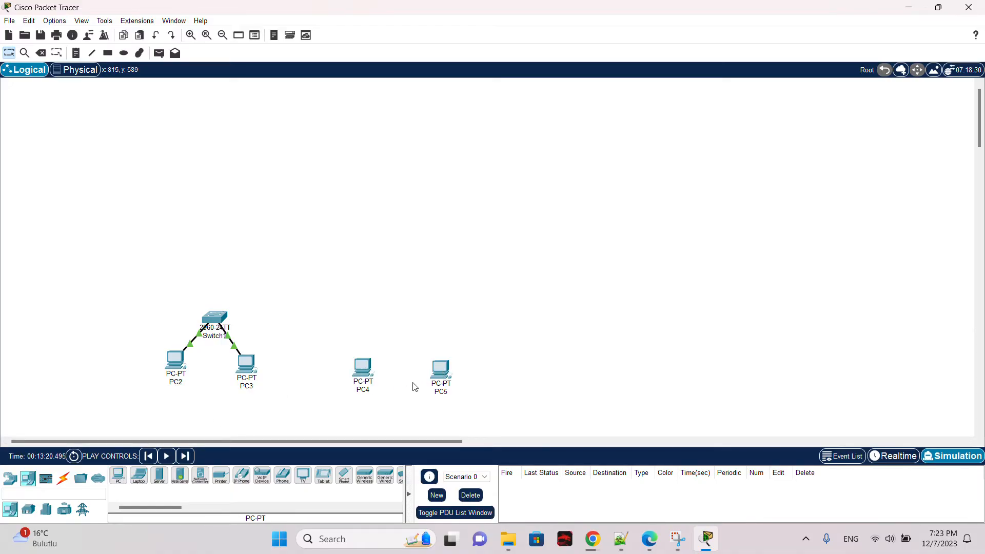
Step: Place a 2960 switch above the two new PCs
left_click(12, 484)
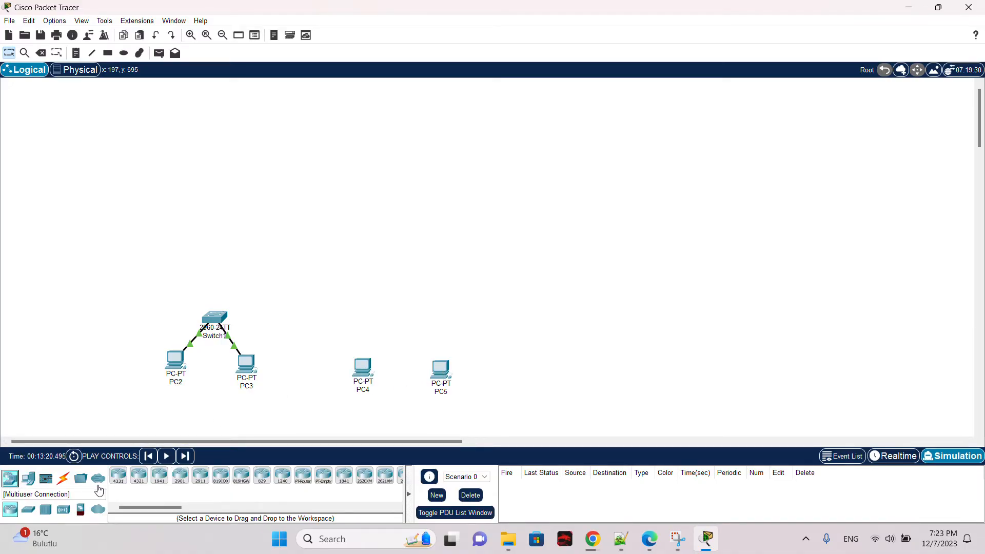
left_click(35, 510)
left_click(118, 476)
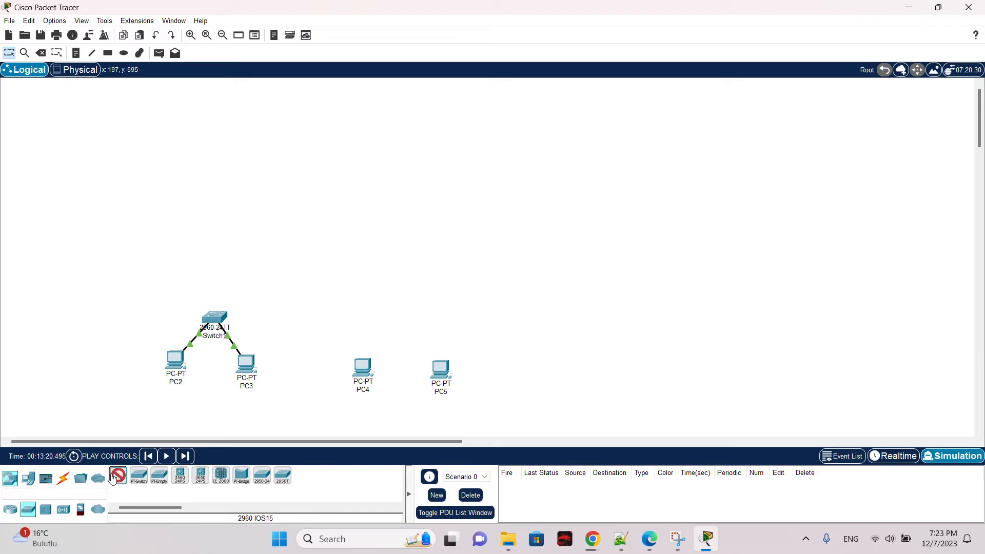
left_click(405, 319)
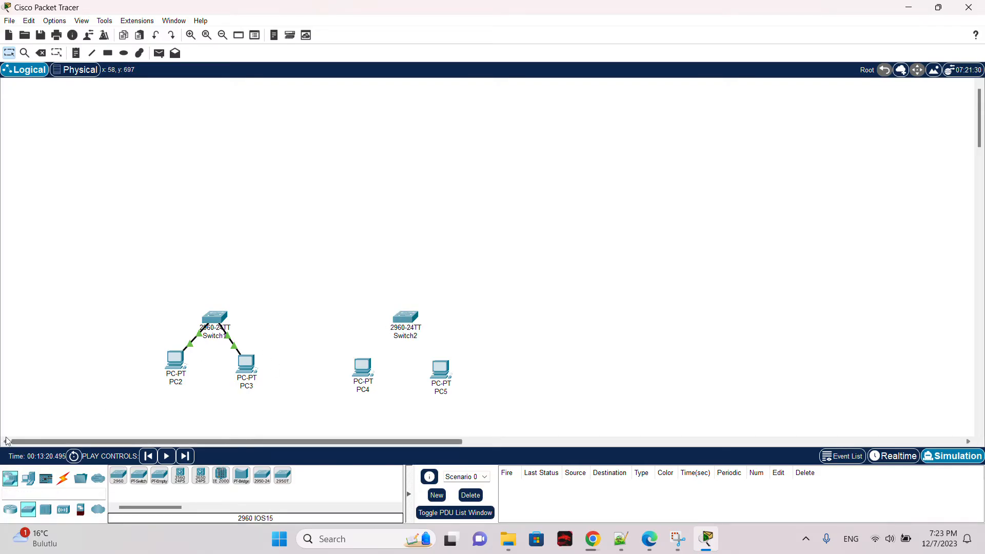
Step: Place a 2811 router above, between the two switches
left_click(10, 509)
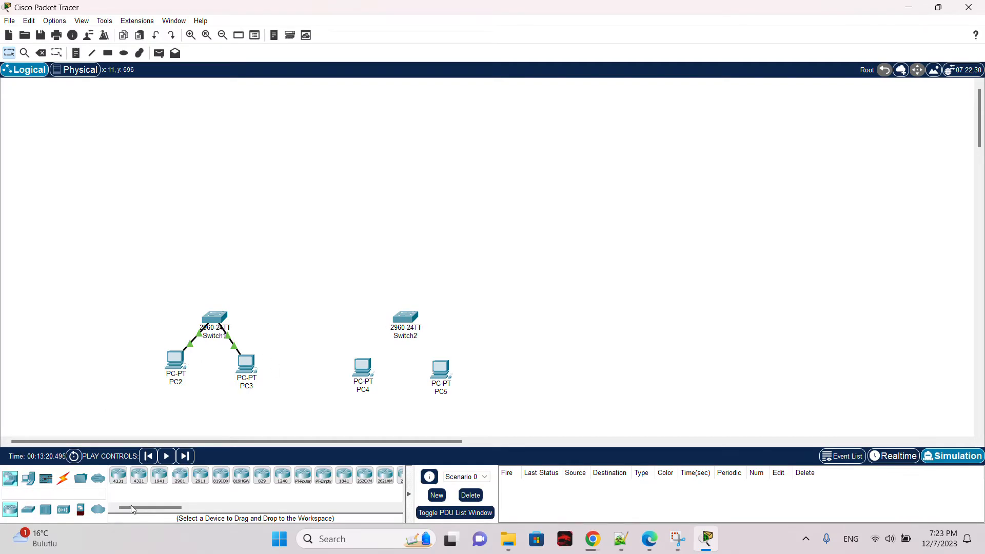
left_click_drag(143, 509, 160, 509)
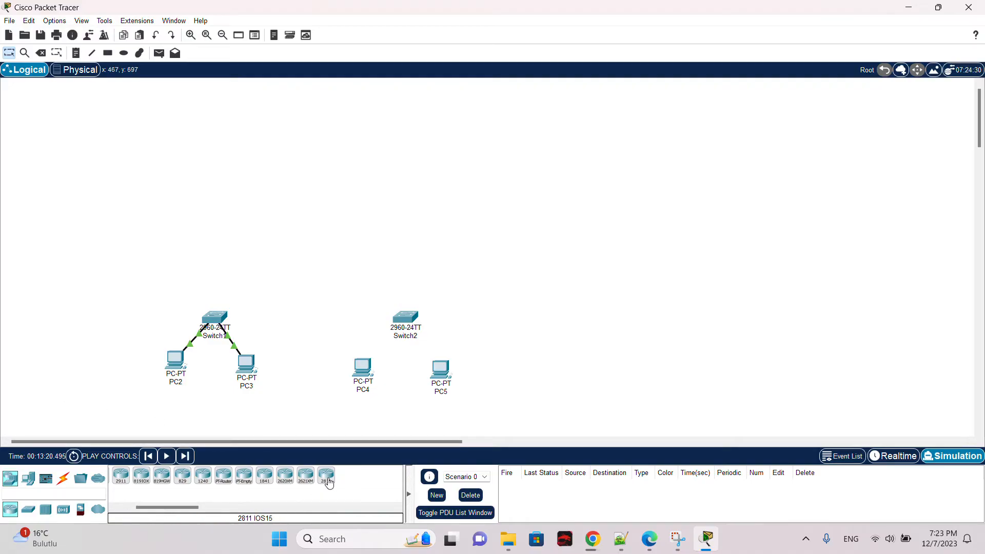
left_click(310, 256)
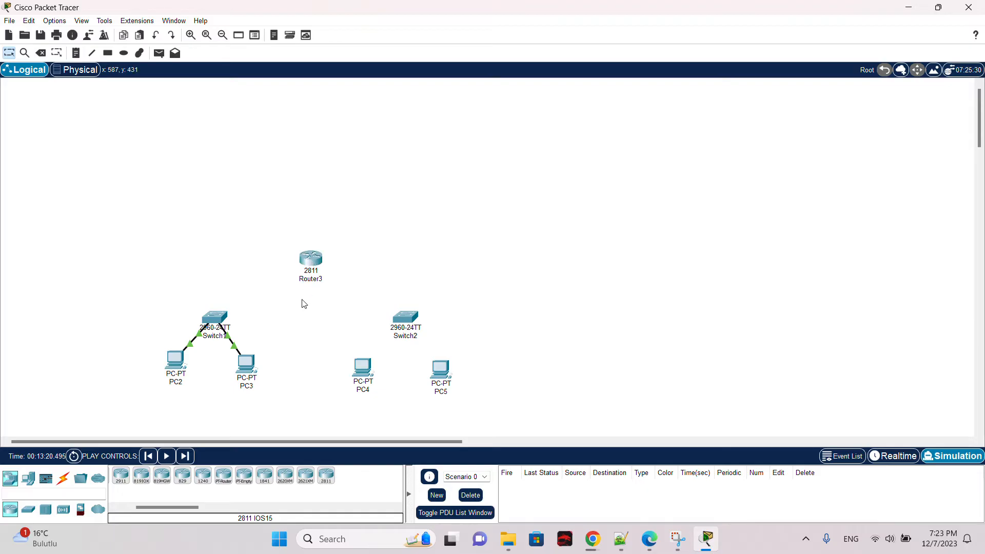
left_click(426, 23)
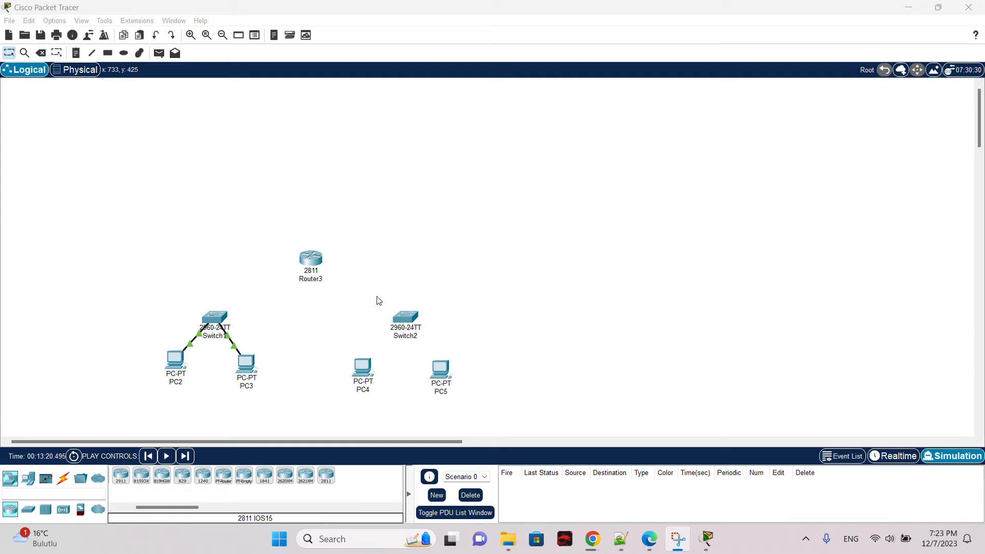
left_click_drag(140, 508, 120, 508)
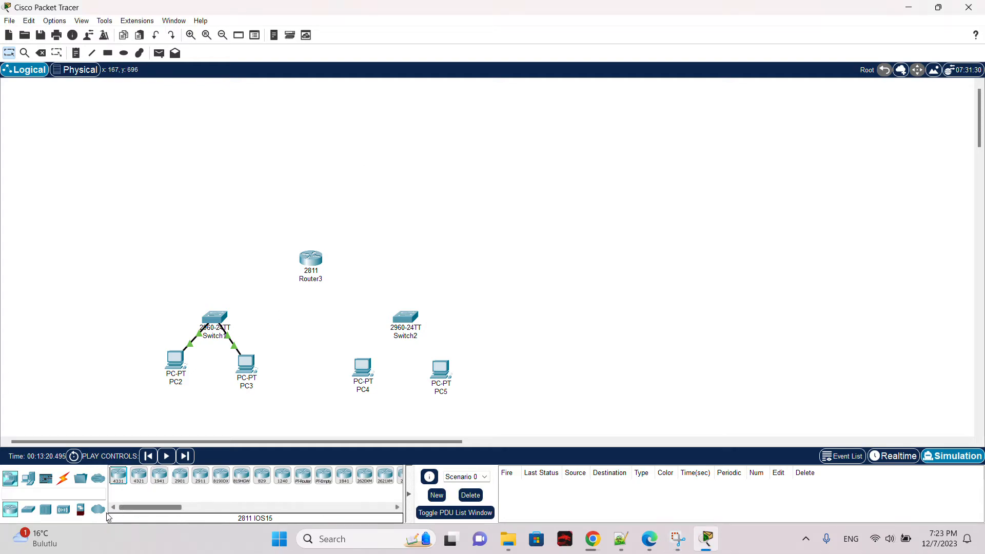
Step: Connect PC4's FastEthernet0 to Switch2's FastEthernet0/1 with a copper straight-through cable
left_click(63, 478)
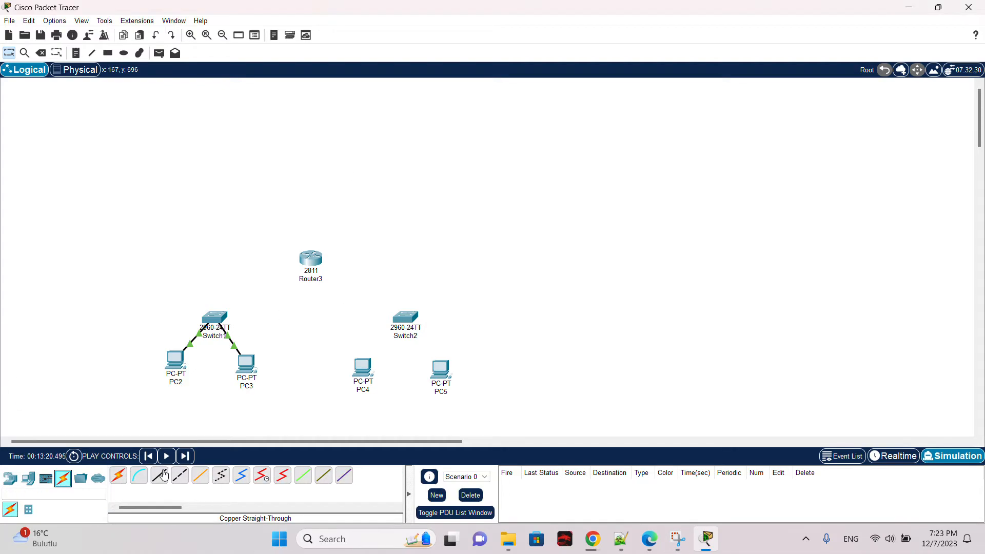
left_click(162, 476)
left_click(363, 370)
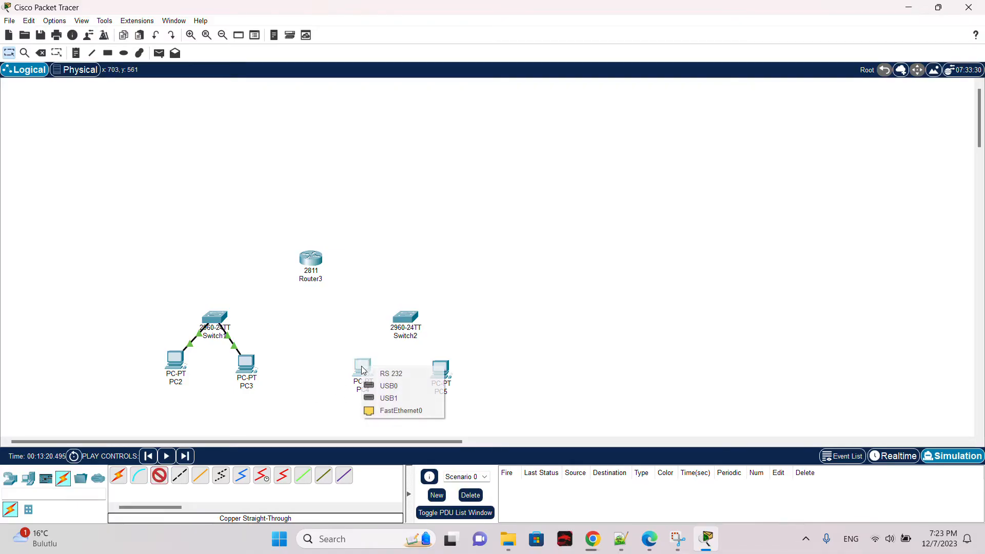
left_click(408, 410)
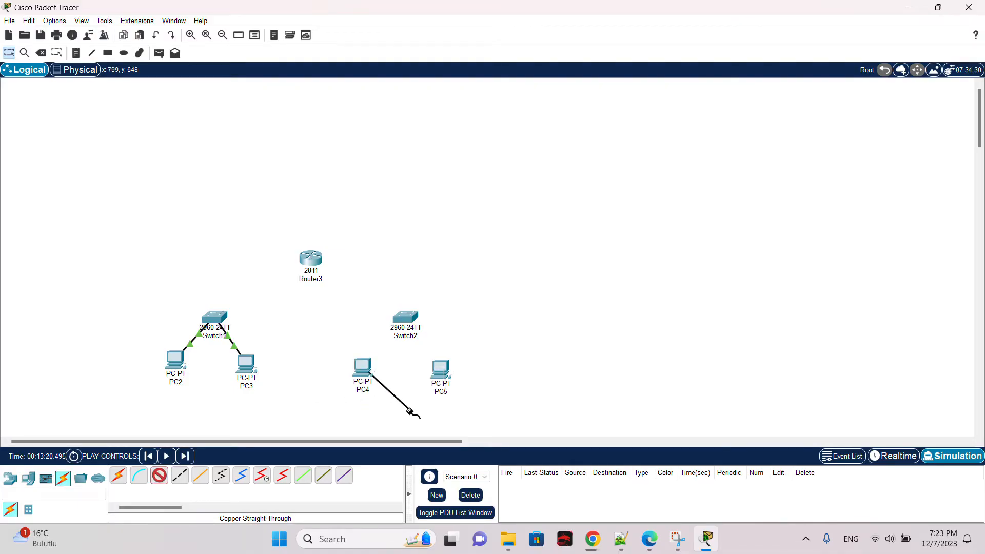
left_click(402, 320)
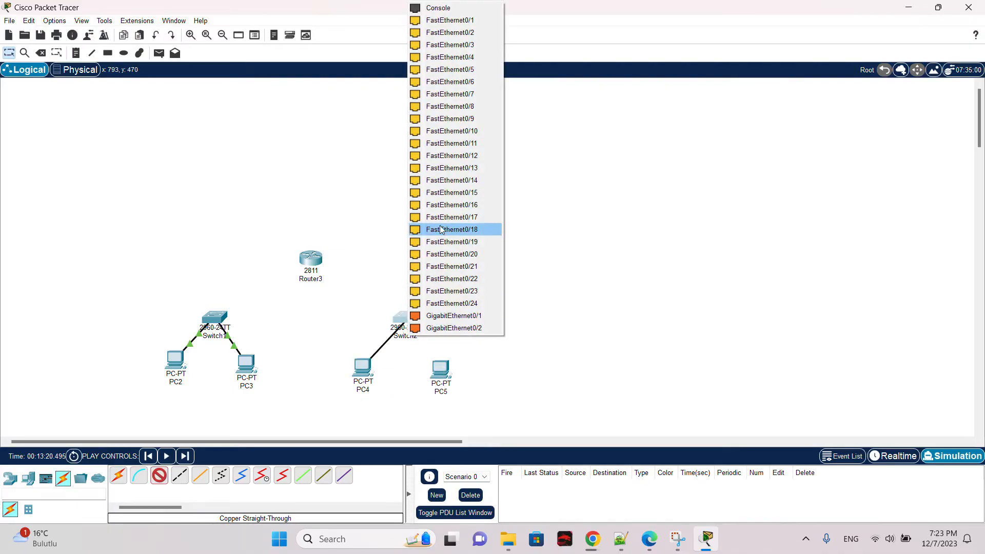
left_click(478, 19)
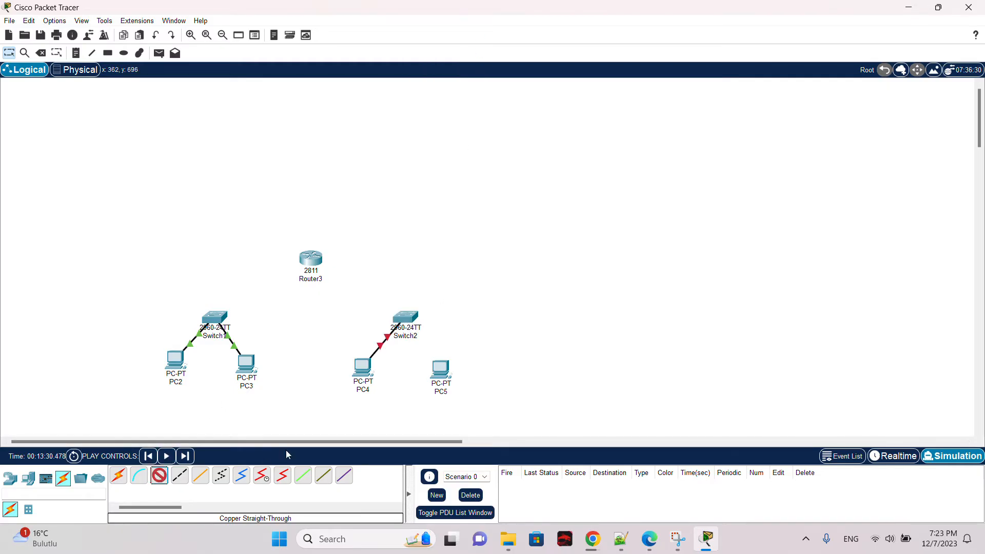
Step: Connect PC5's FastEthernet0 to Switch2's FastEthernet0/2 with a copper straight-through cable
left_click(441, 368)
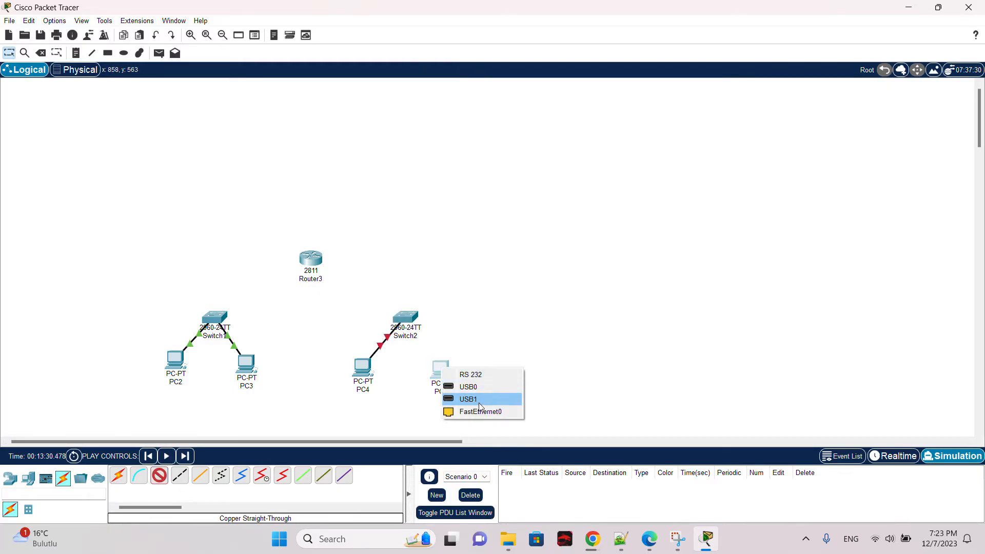
left_click(480, 411)
left_click(402, 322)
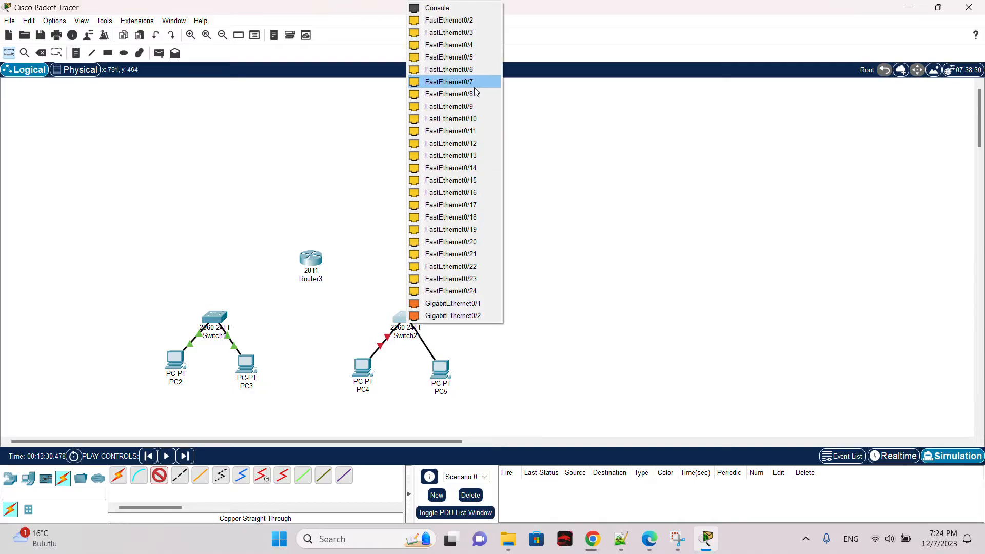
left_click(478, 20)
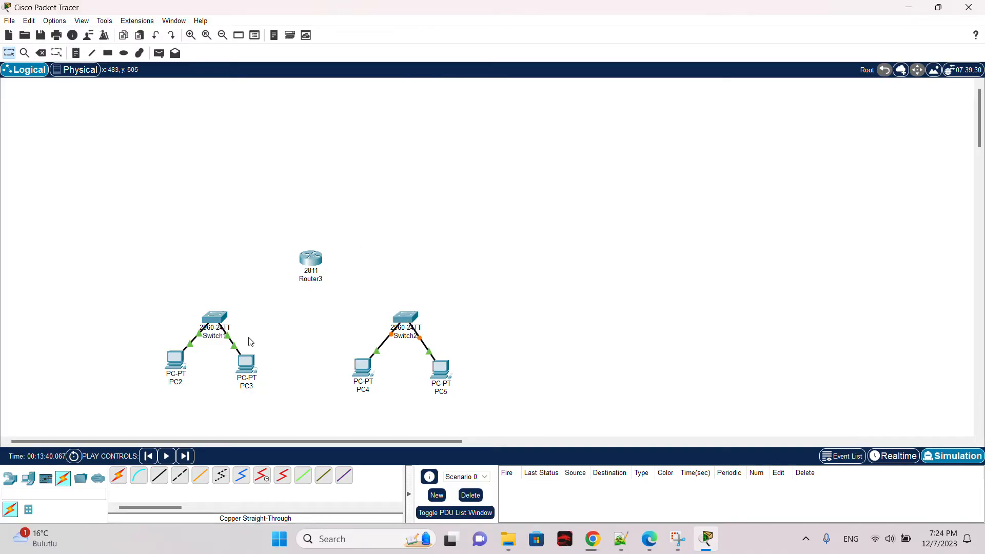
Step: Connect Switch's FastEthernet0/3 to Router3's FastEthernet0/0 with a copper straight-through cable
left_click(161, 482)
left_click(216, 315)
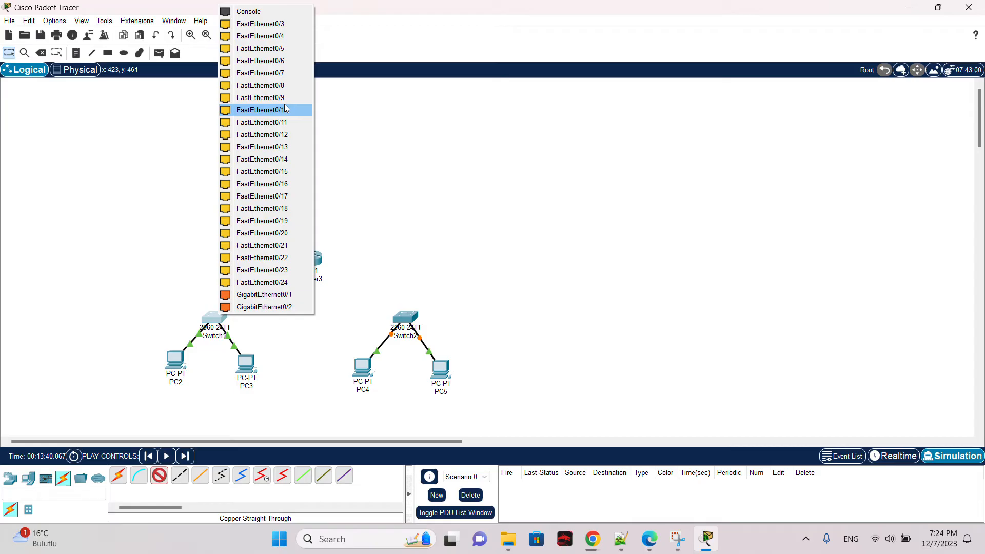
left_click(309, 24)
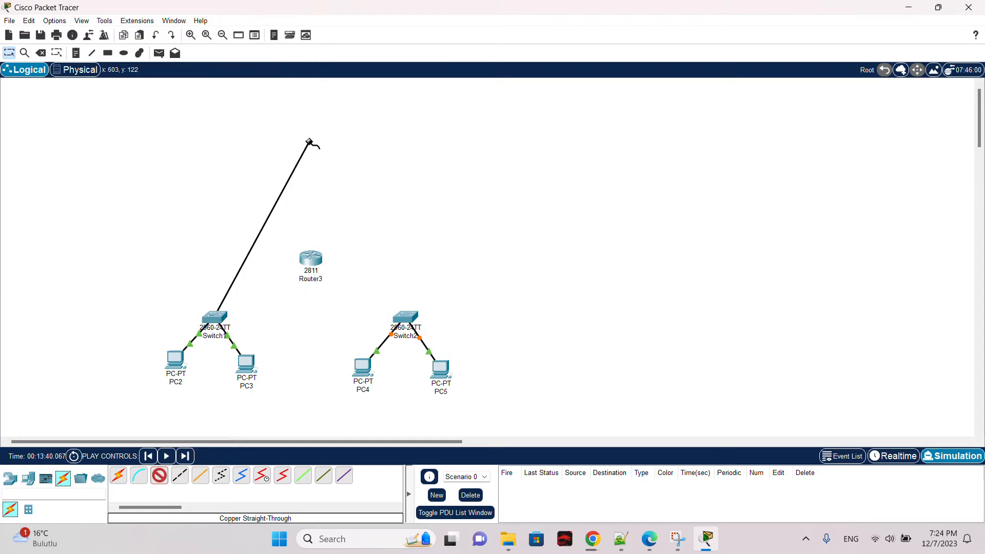
left_click(314, 260)
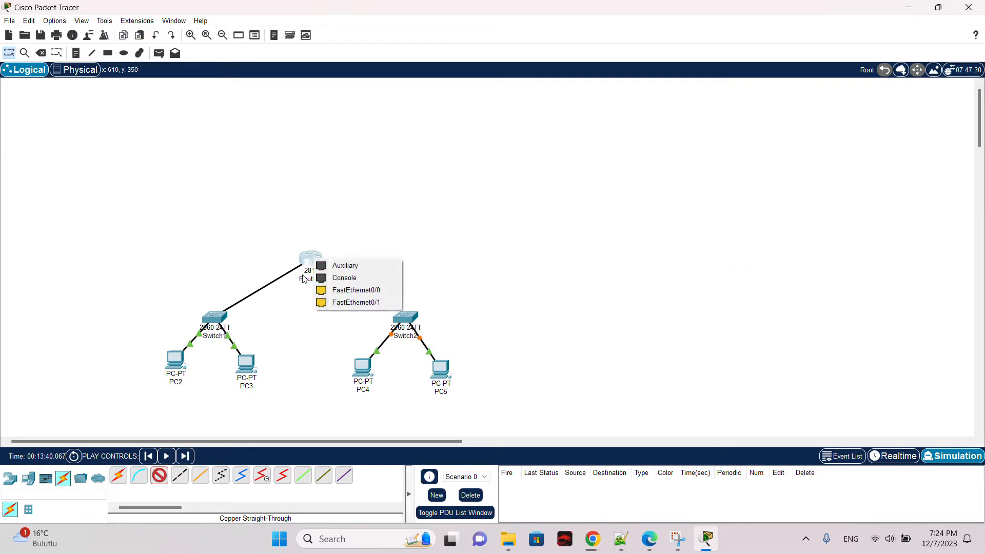
left_click(333, 293)
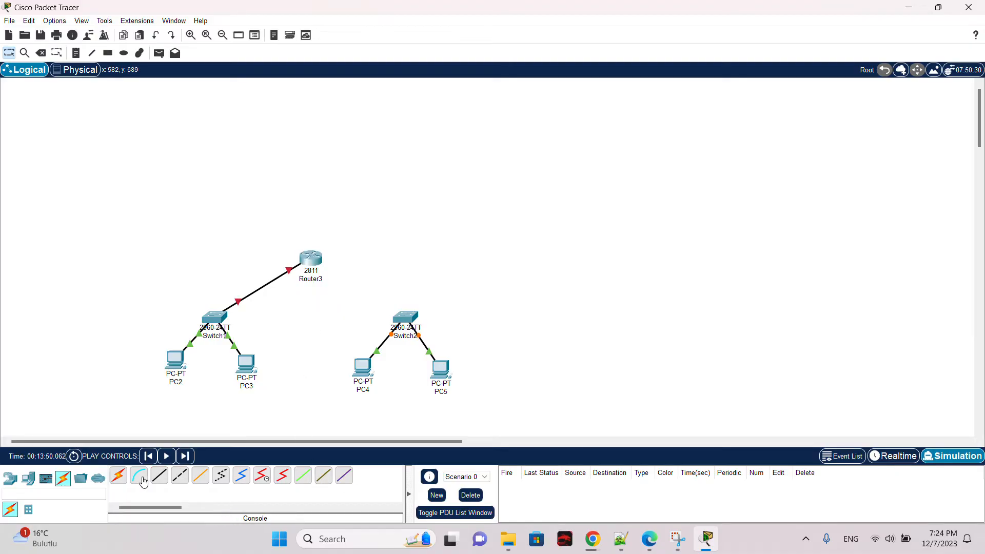
Step: Connect Switch2's FastEthernet0/3 to Router3's FastEthernet0/1 with a copper straight-through cable
left_click(159, 476)
left_click(404, 318)
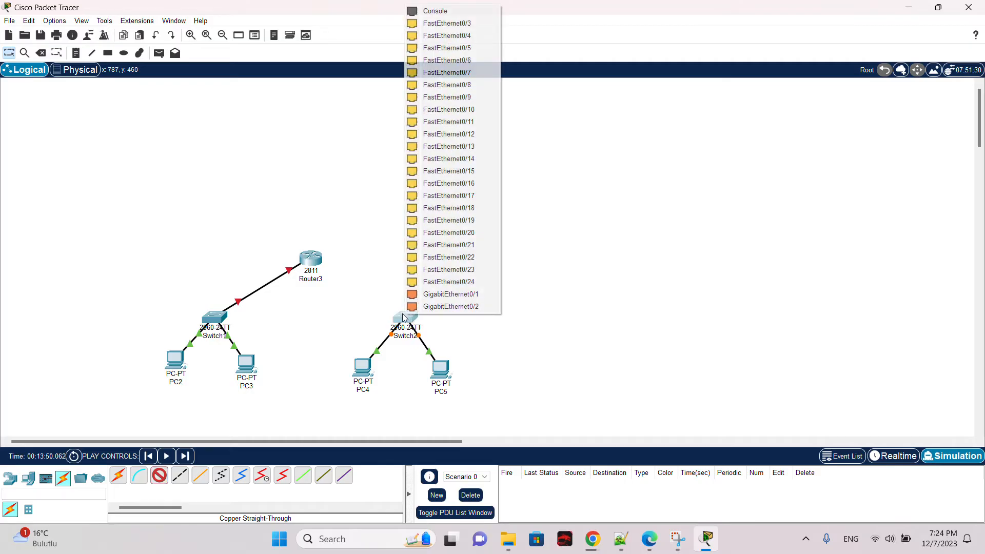
left_click(453, 24)
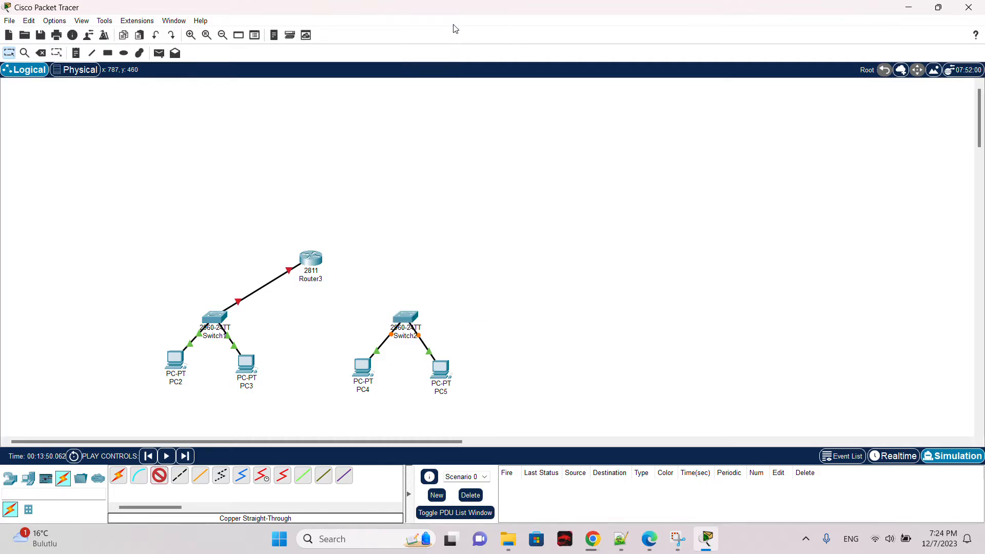
left_click(309, 259)
left_click(362, 292)
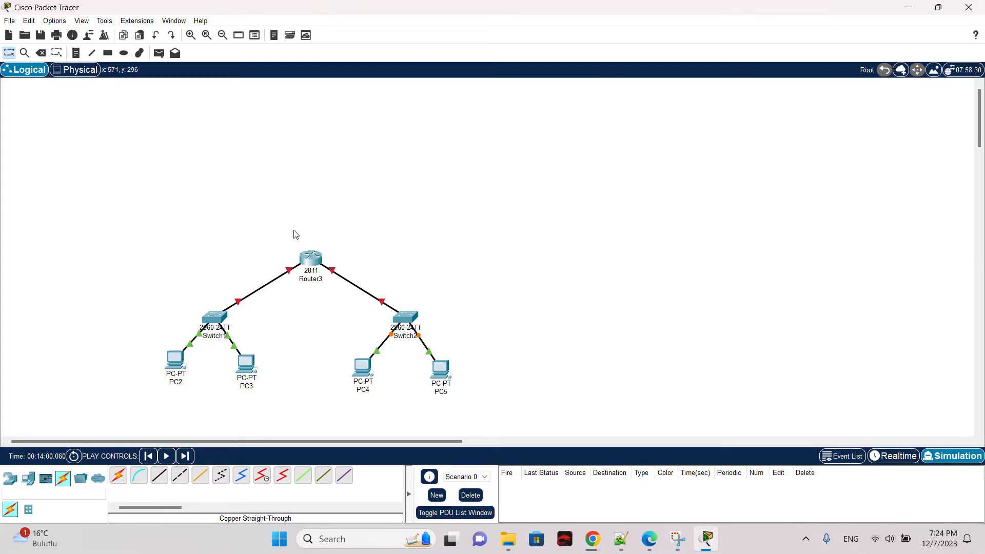
Step: Examine Router3's FastEthernet0/0 and FastEthernet0/1 interface settings in its configuration window
left_click(313, 261)
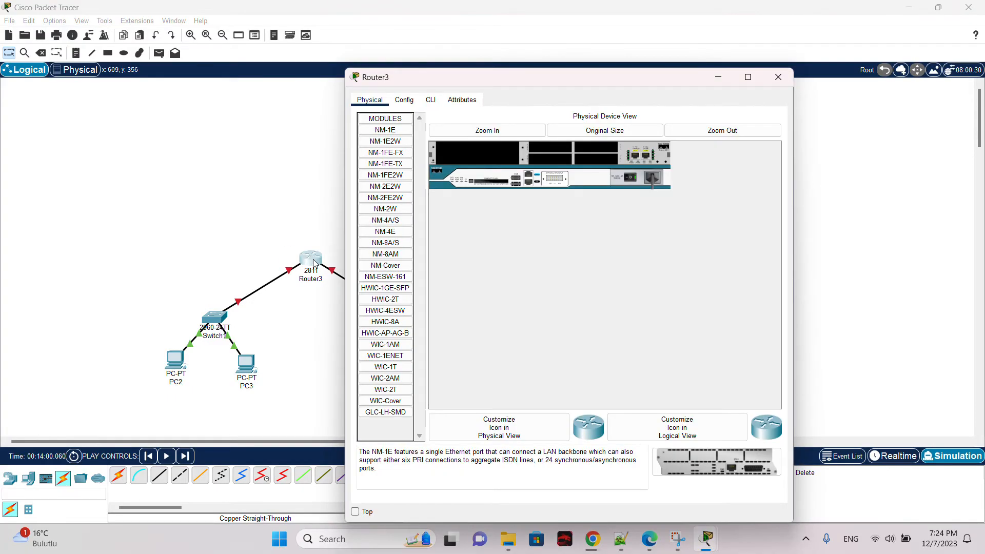
left_click(404, 100)
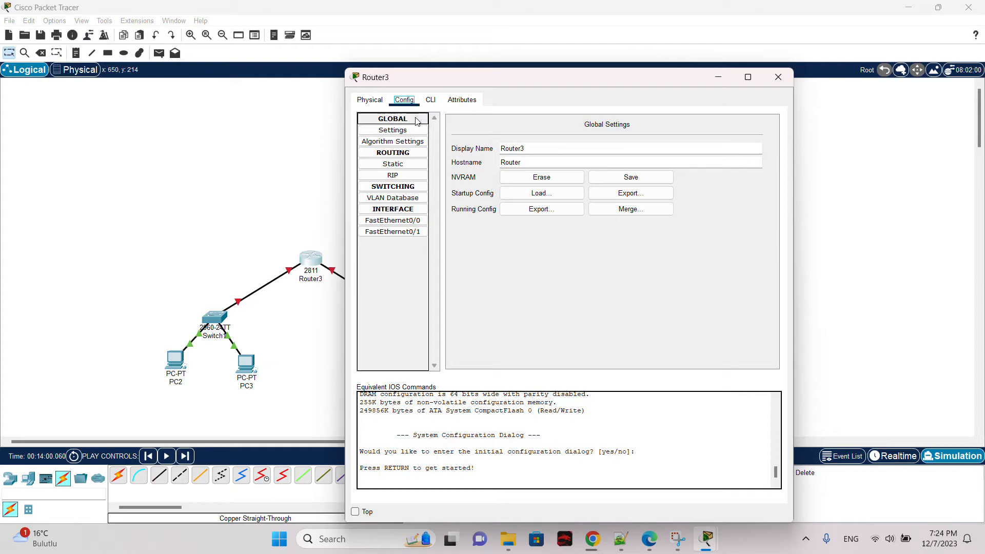
left_click(393, 220)
left_click(393, 232)
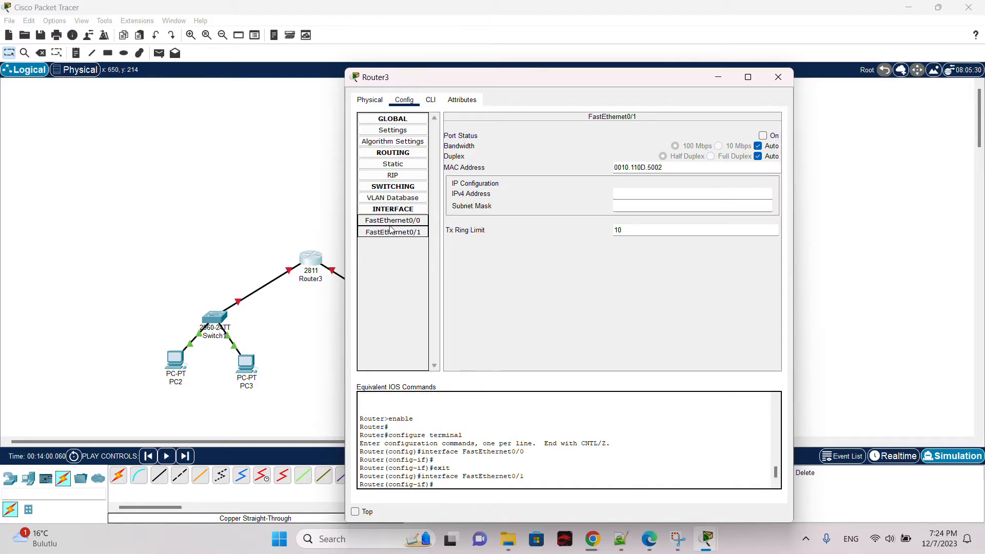
left_click(392, 220)
left_click(393, 232)
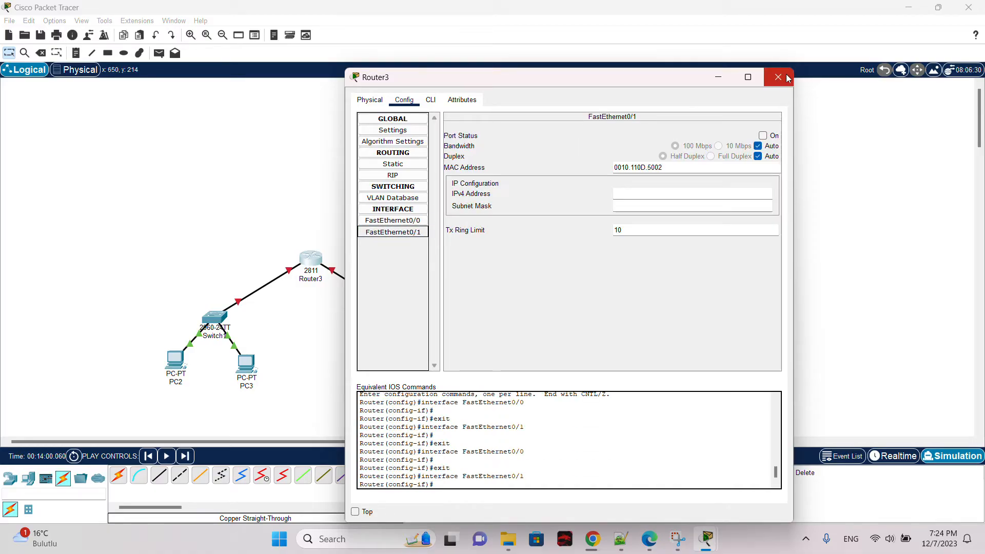
left_click_drag(706, 82, 870, 95)
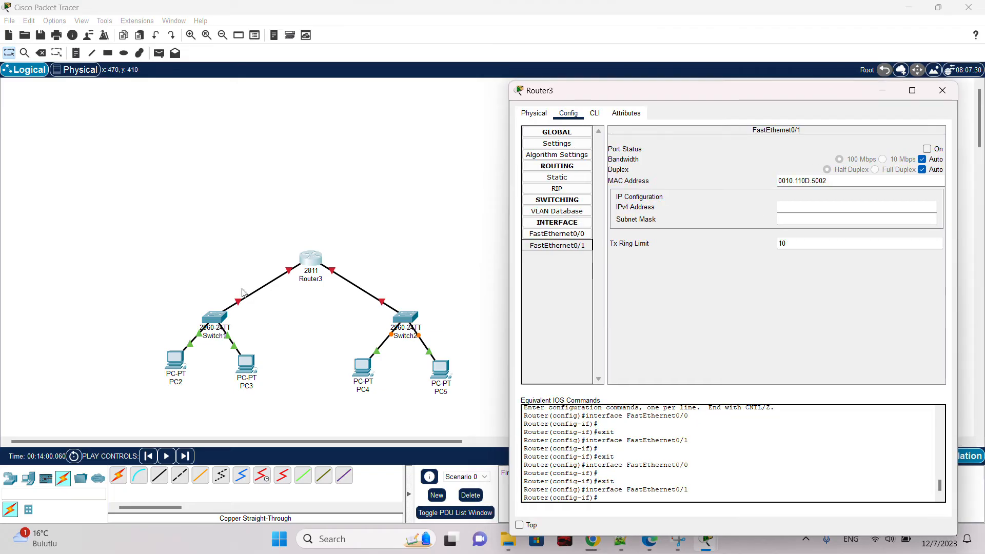
left_click(584, 235)
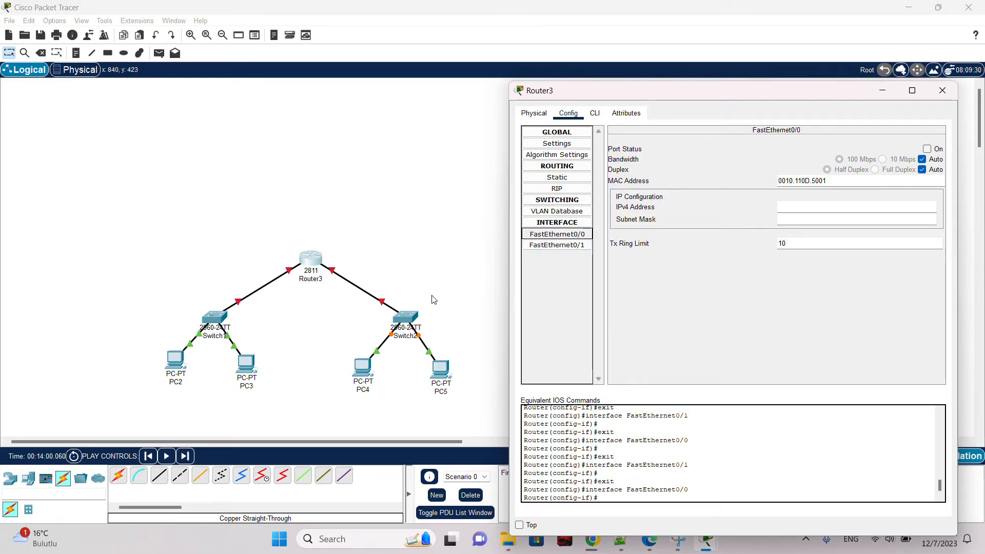
left_click(558, 245)
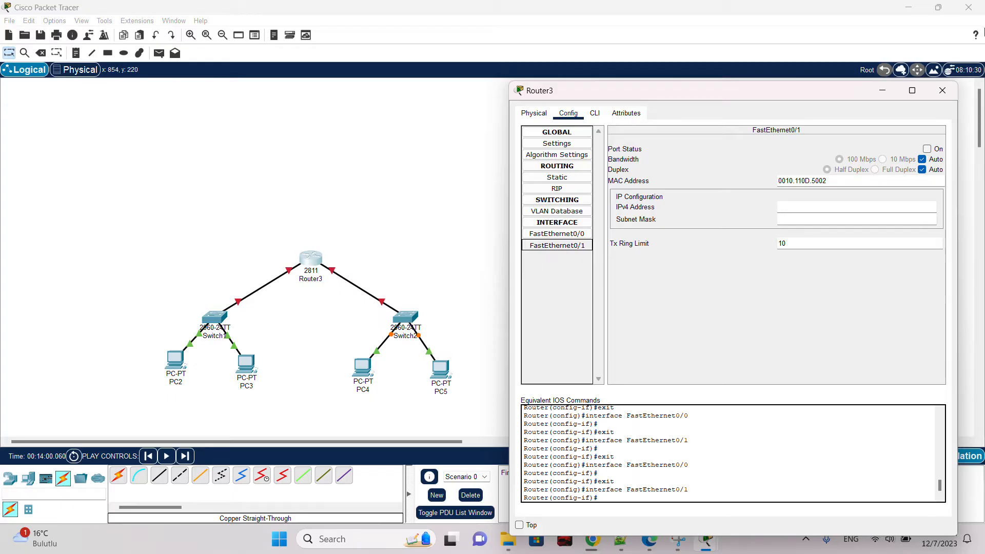
left_click(942, 91)
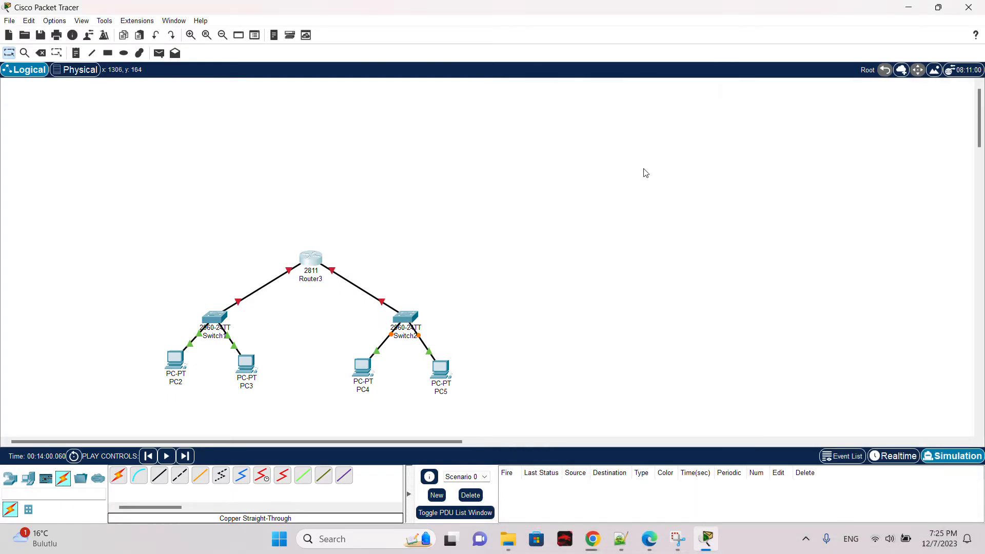
Step: Place a 2960 switch to the right of Router3
left_click(10, 478)
left_click(28, 509)
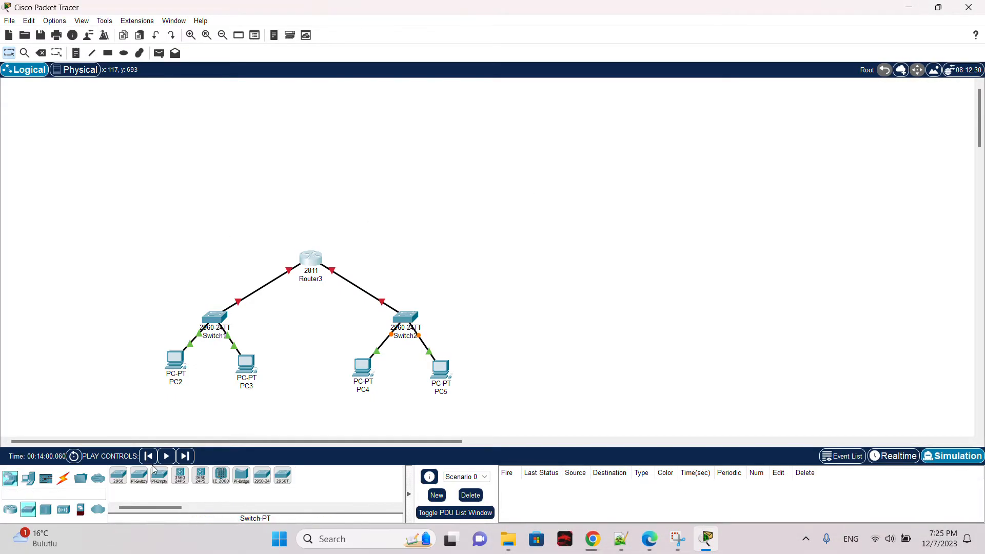
left_click(119, 476)
left_click(535, 237)
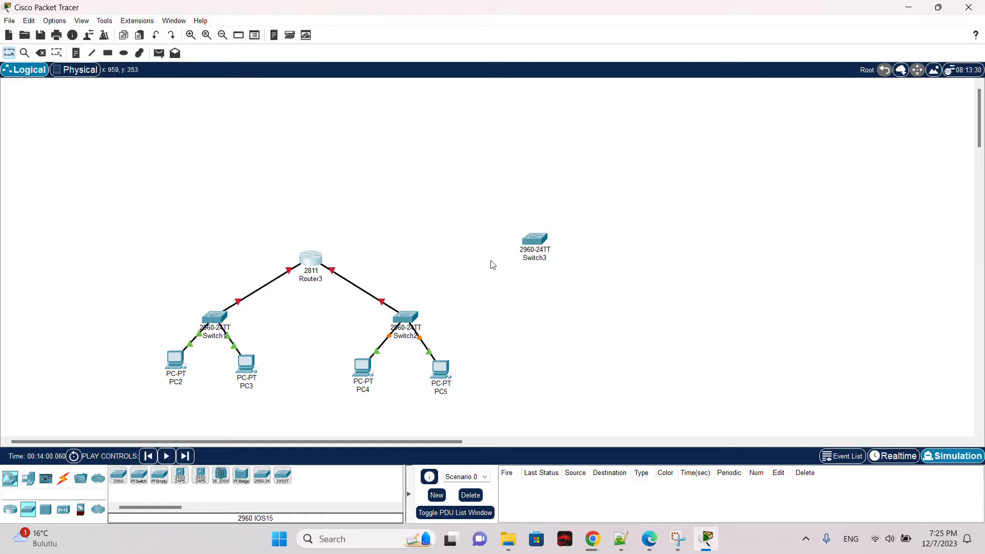
Step: Try to connect the new switch to Router3 with a copper straight-through cable
left_click(63, 478)
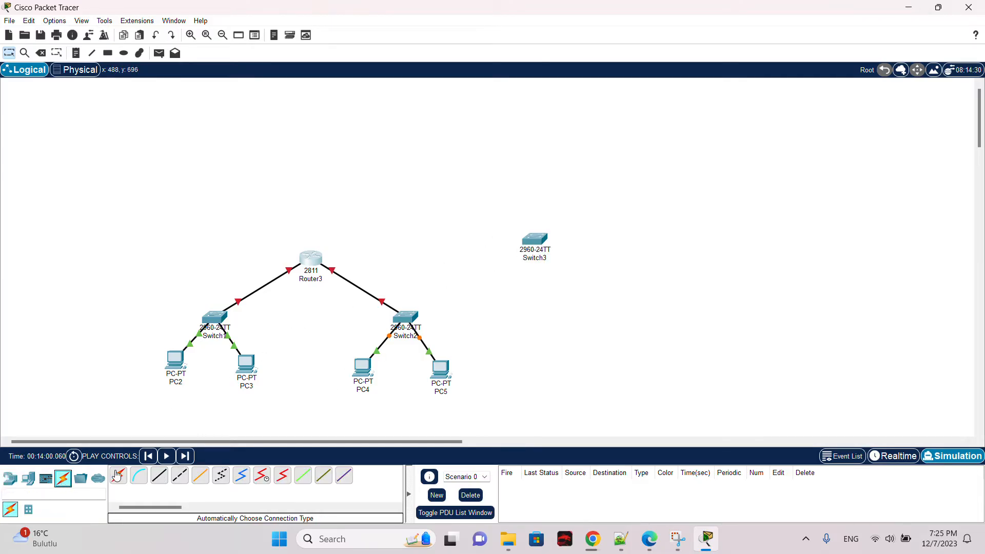
left_click(159, 476)
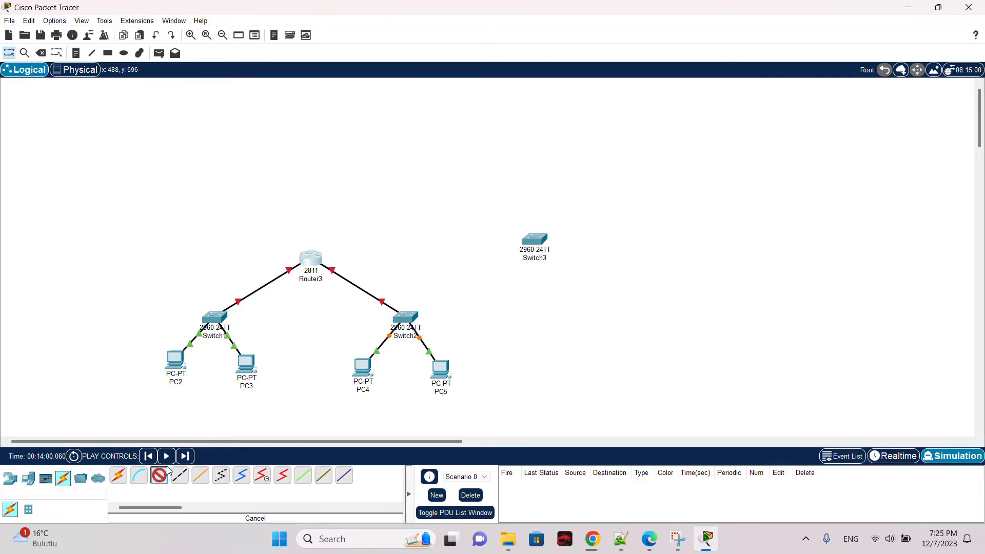
left_click(535, 237)
left_click(630, 22)
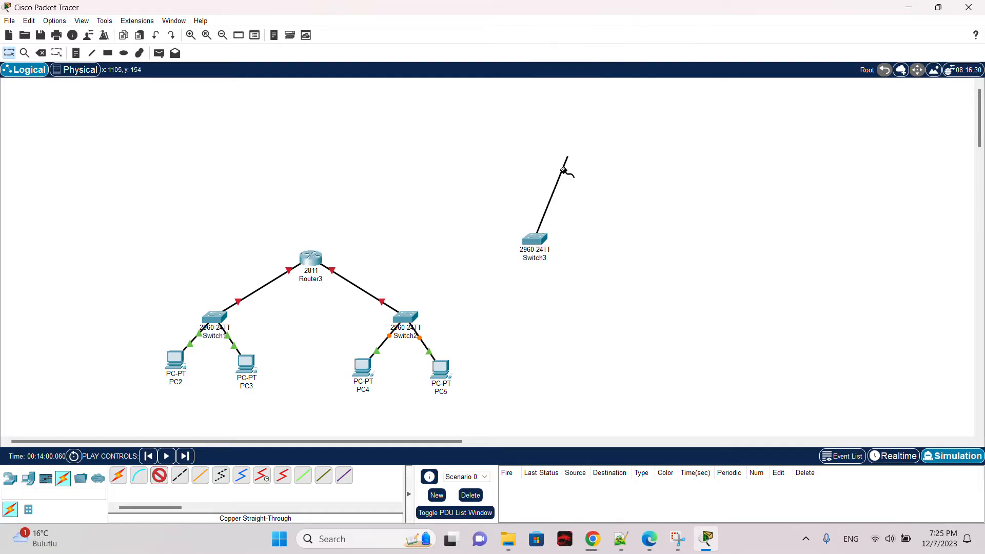
left_click(313, 255)
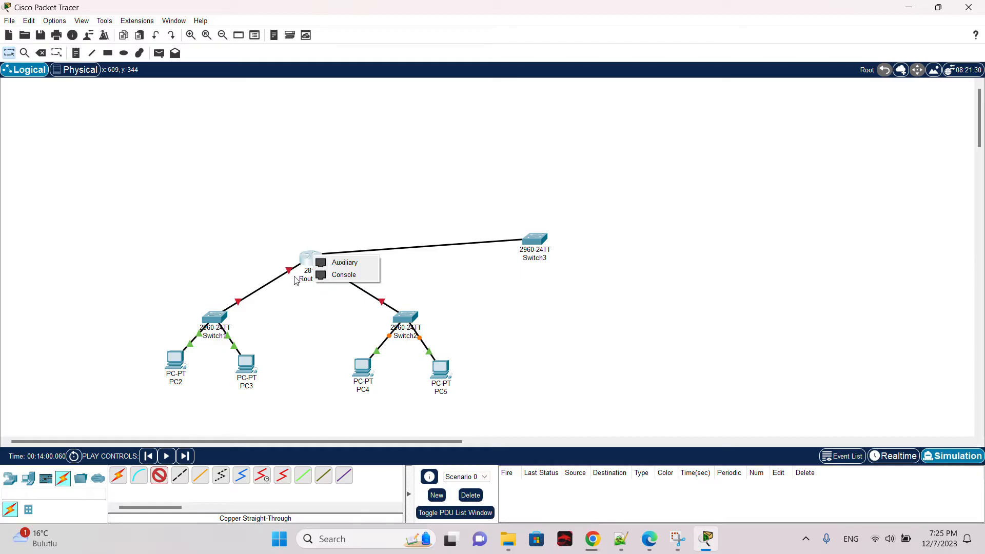
left_click(388, 217)
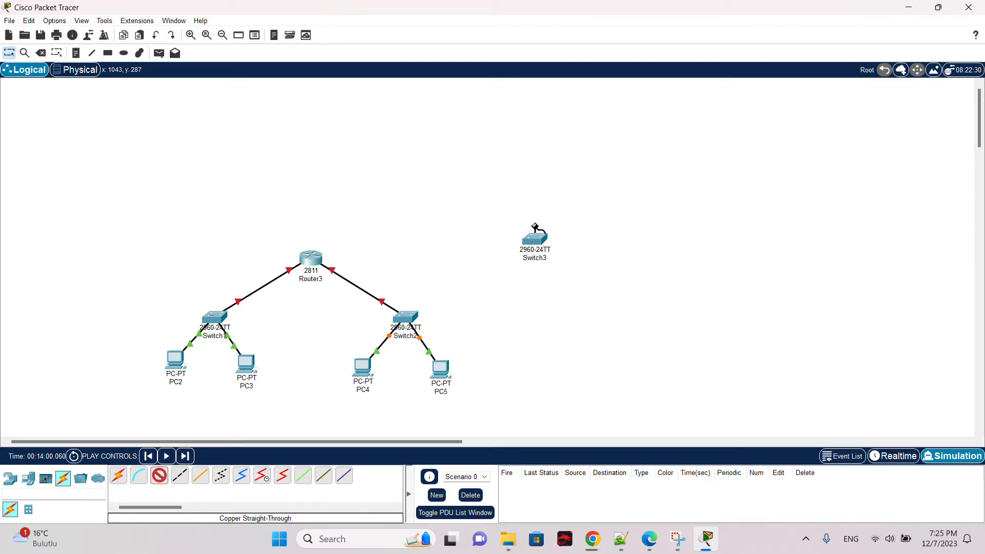
key("Escape")
Step: Delete the newly placed switch
left_click(536, 237)
left_click(476, 282)
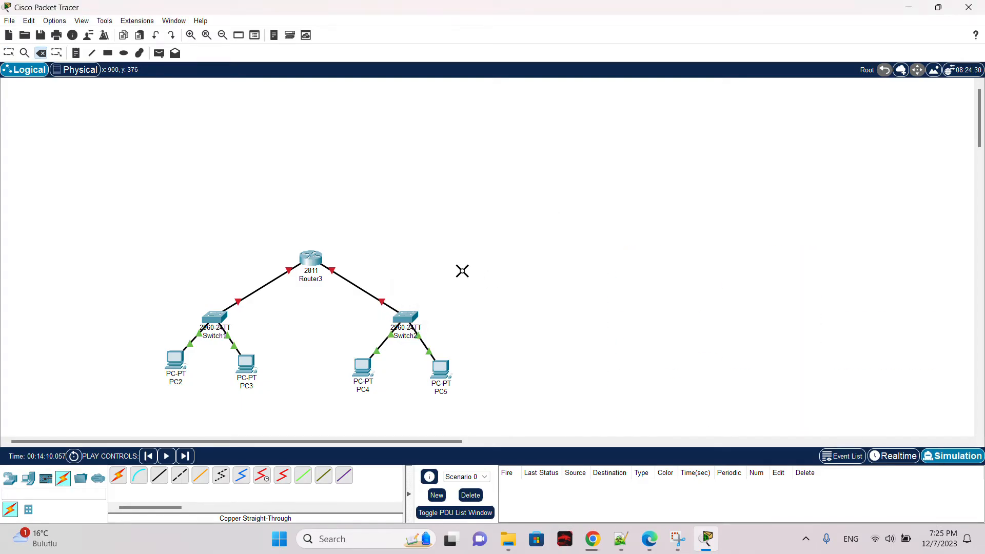
key("Escape")
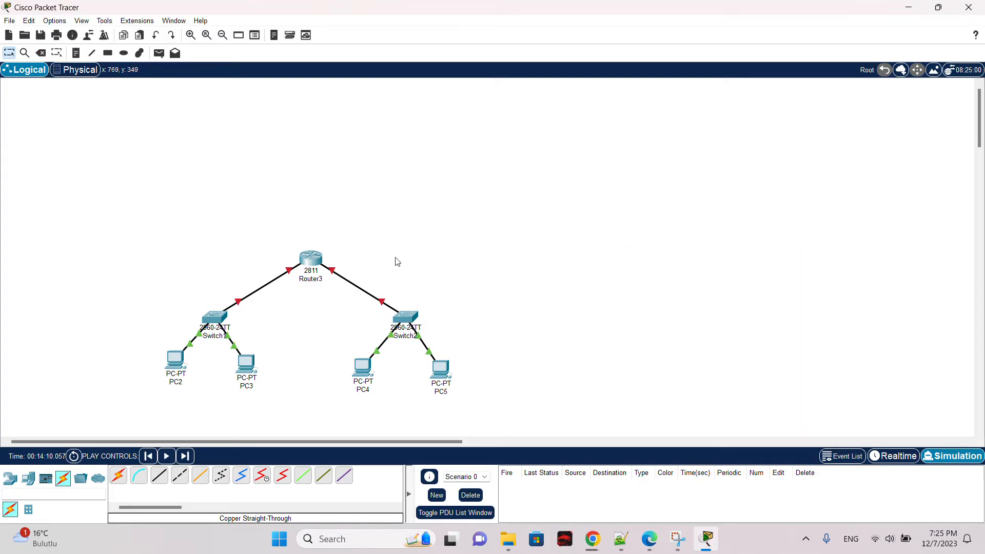
Step: Open Router3's physical device view and review the NM-2W, NM-2FE2W and NM-2E2W module descriptions
left_click(311, 261)
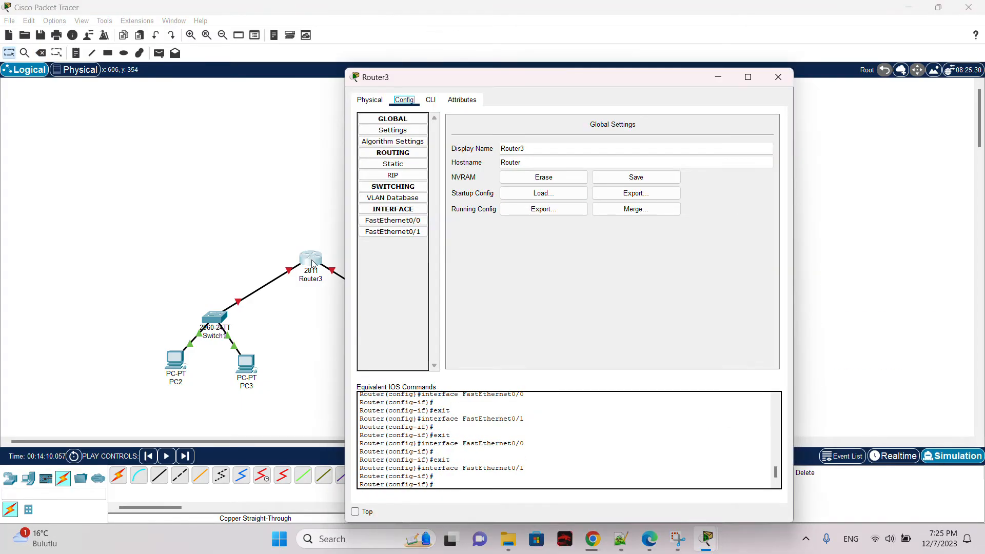
left_click(371, 100)
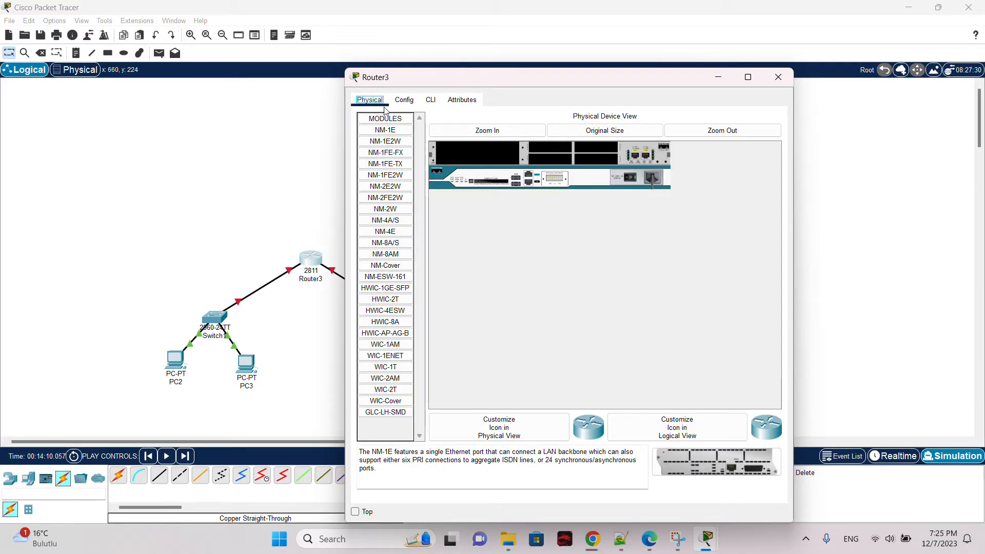
left_click(636, 178)
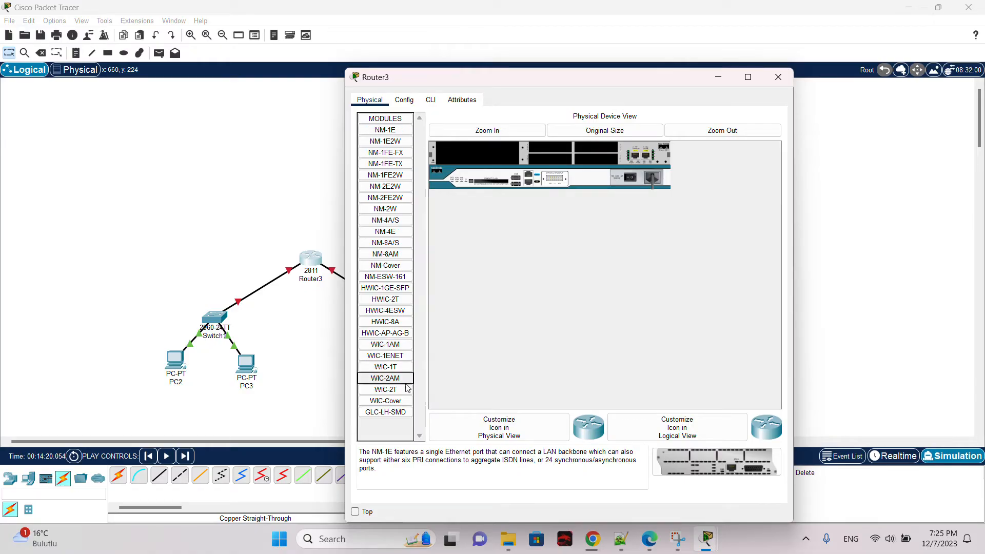
left_click(396, 210)
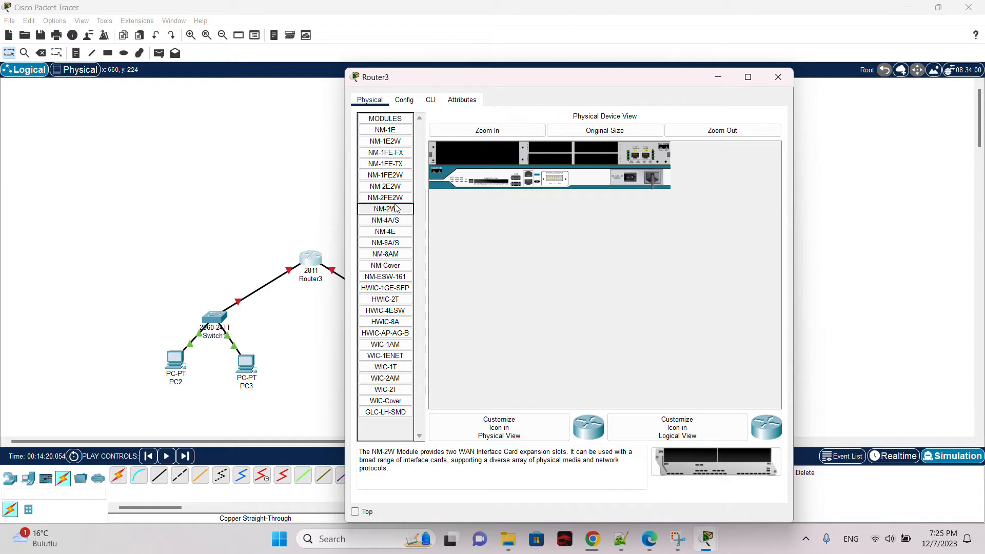
left_click(393, 197)
left_click(391, 183)
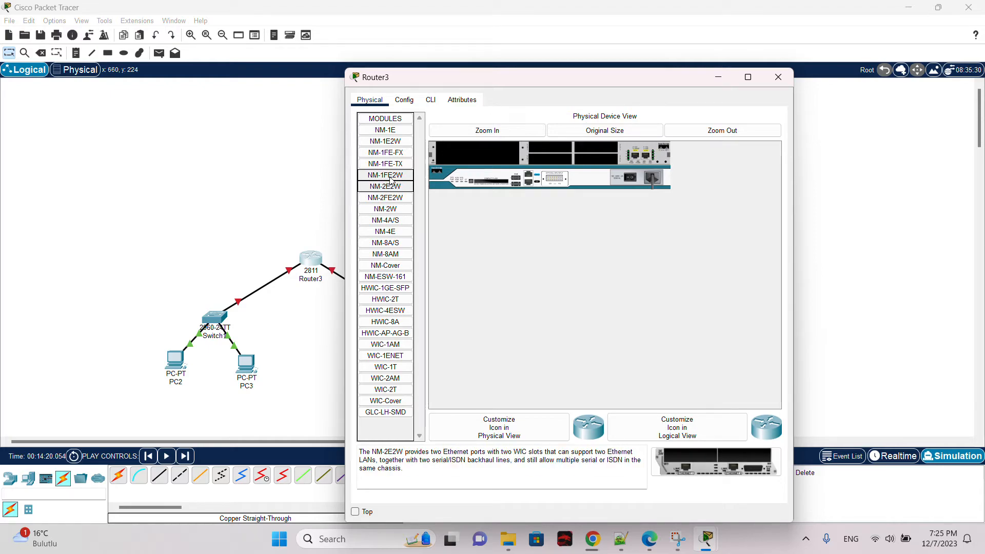
Step: Compare the descriptions of the NM-2FE2W, NM-2W and WIC-2T modules for Router3
left_click_drag(380, 460, 496, 453)
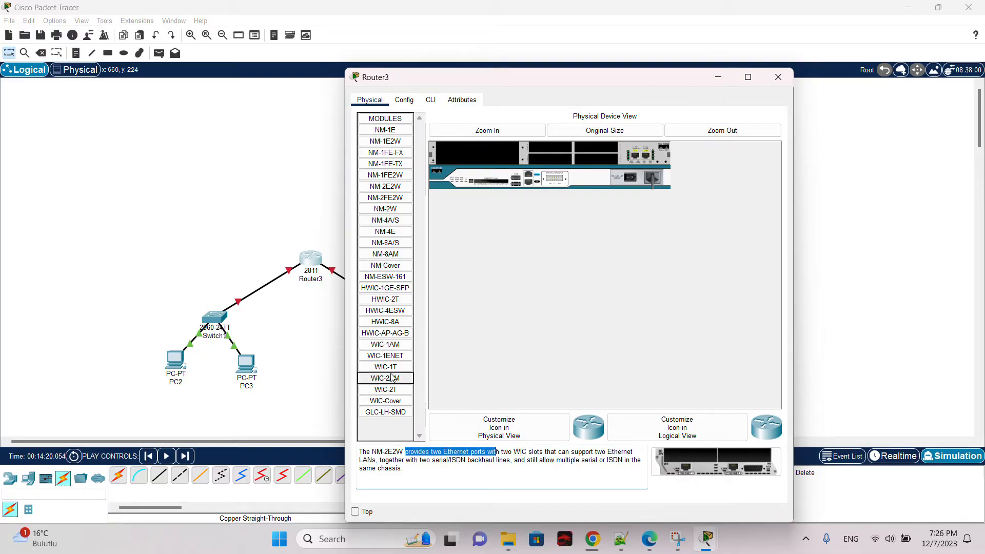
left_click(402, 198)
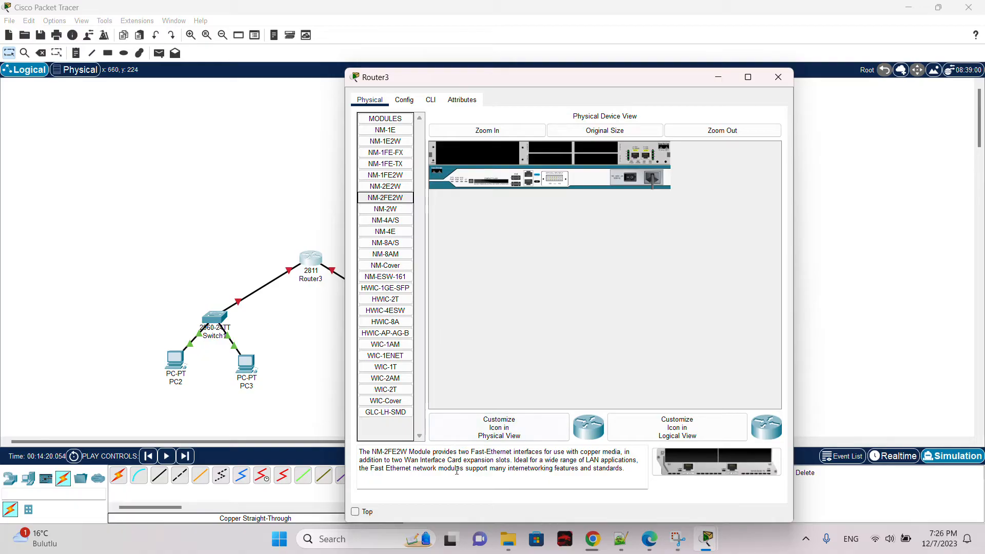
left_click_drag(462, 453, 545, 454)
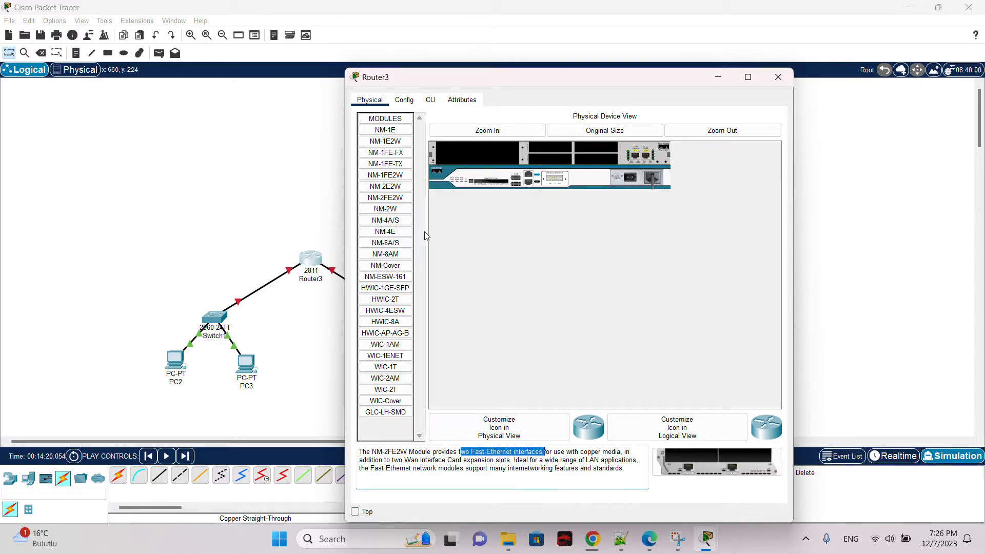
left_click(404, 221)
left_click(403, 209)
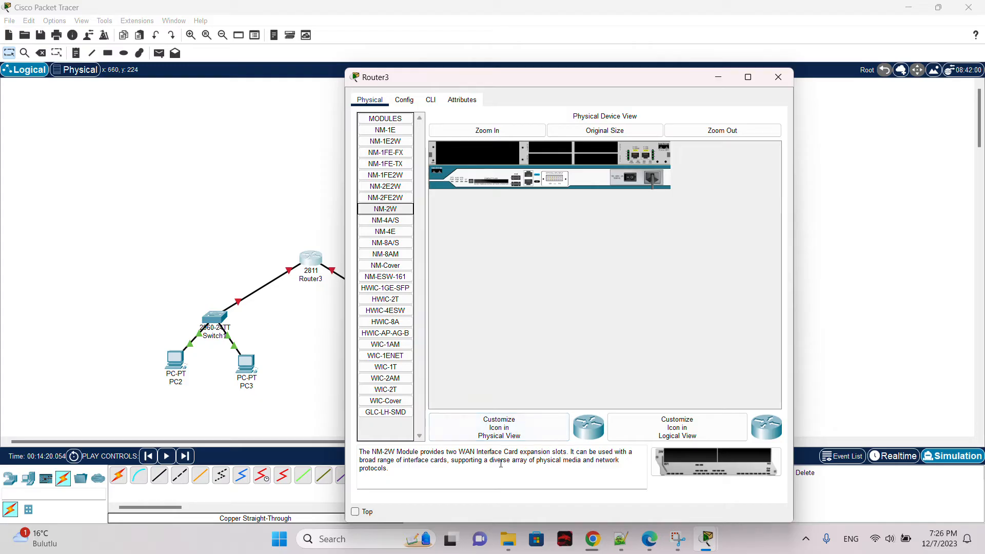
left_click_drag(479, 453, 498, 454)
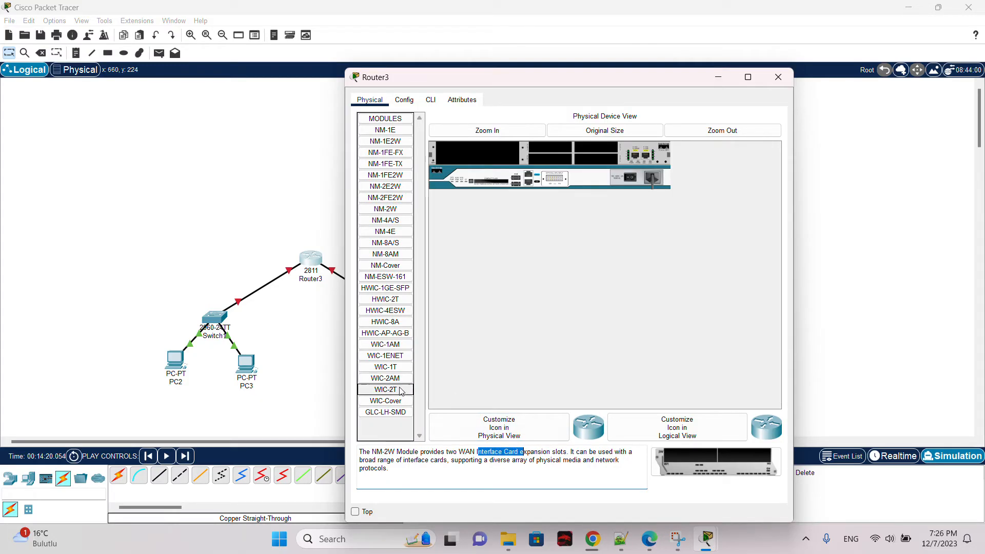
left_click(392, 392)
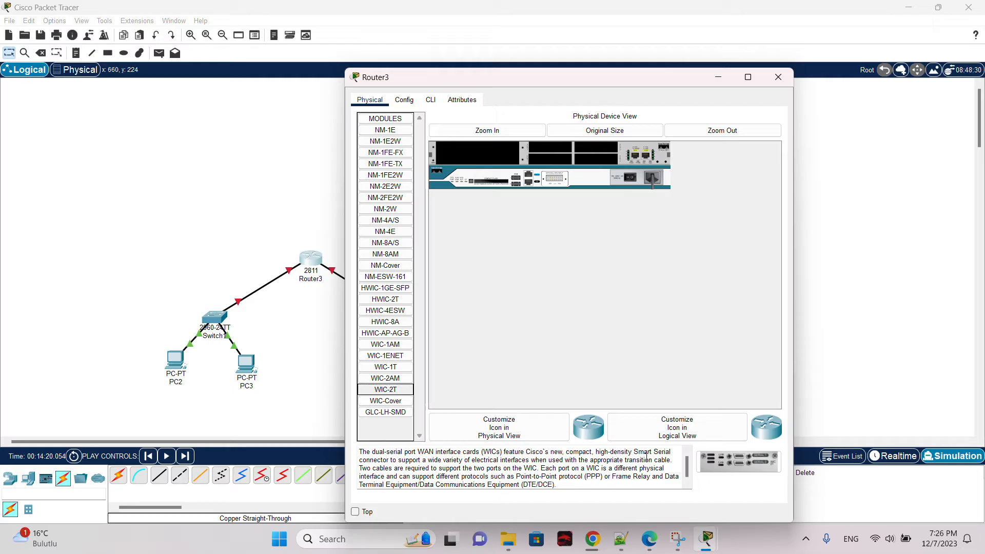
Step: Compare the NM-2E2W and NM-2FE2W module descriptions in Router3's physical device view
left_click(391, 187)
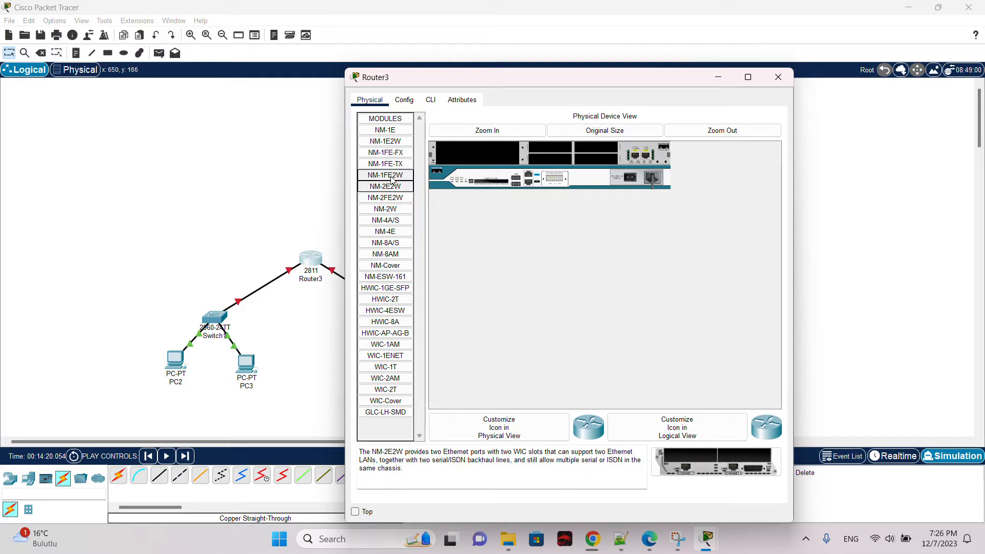
left_click(405, 199)
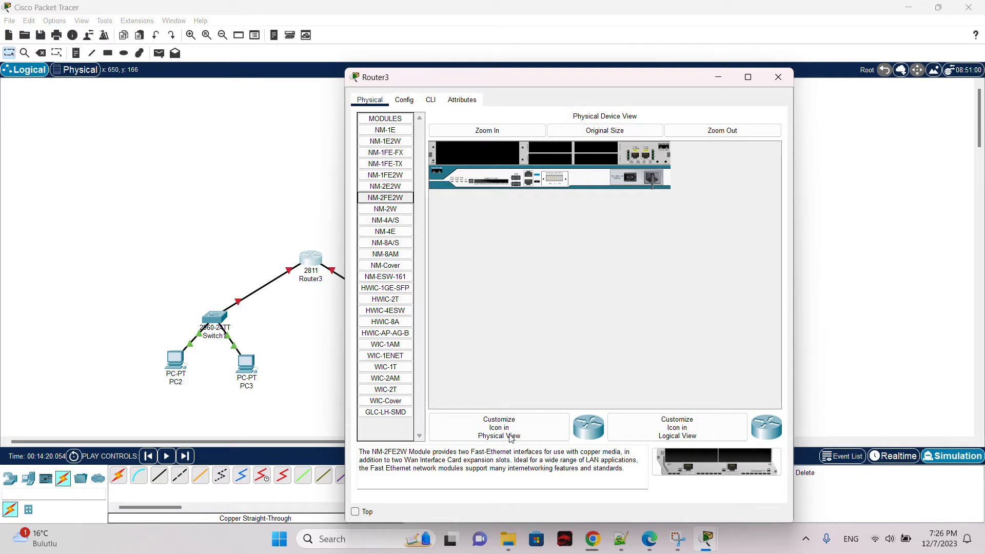
left_click(397, 187)
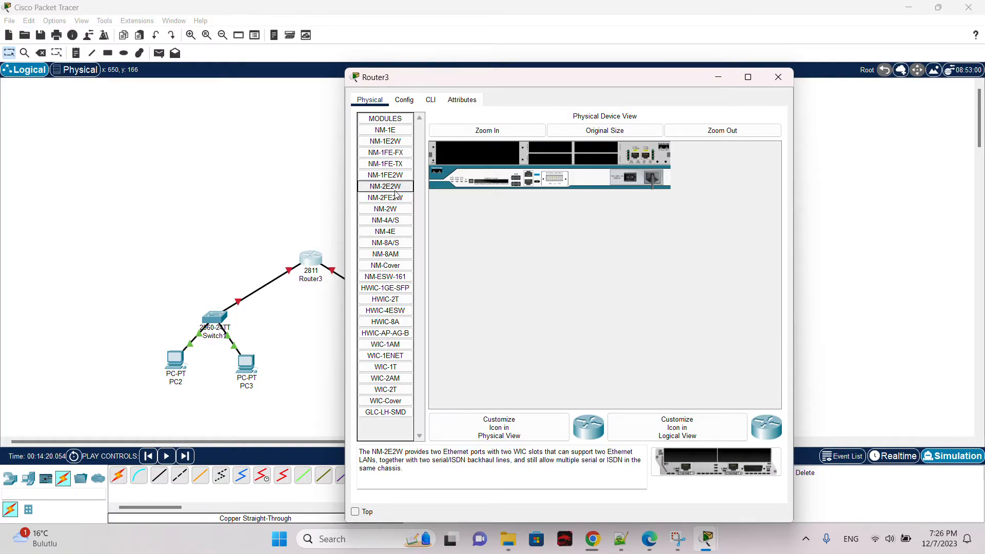
left_click(397, 198)
left_click(396, 187)
left_click(398, 199)
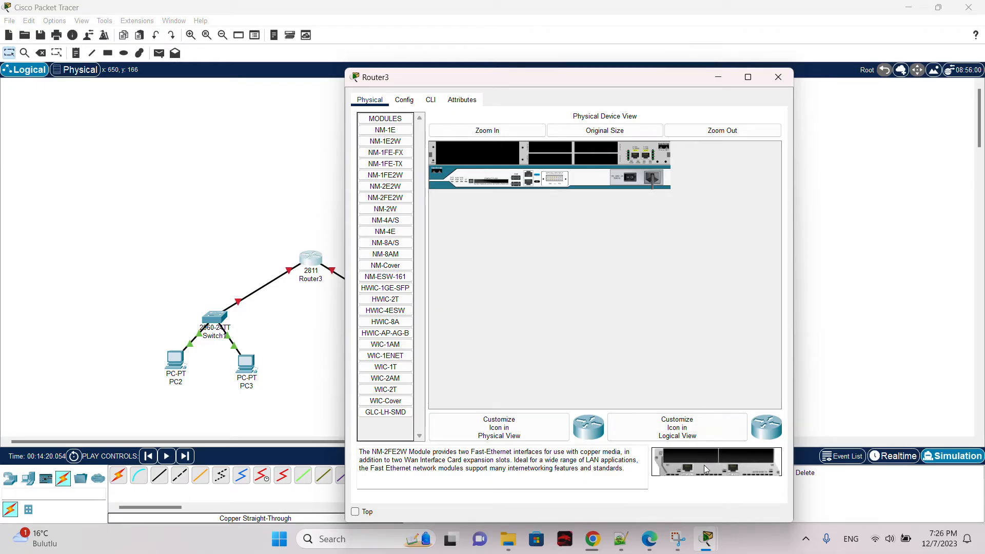
Step: Install the NM-2FE2W module into Router3's empty network module slot and switch the router's power on
left_click_drag(704, 465, 485, 153)
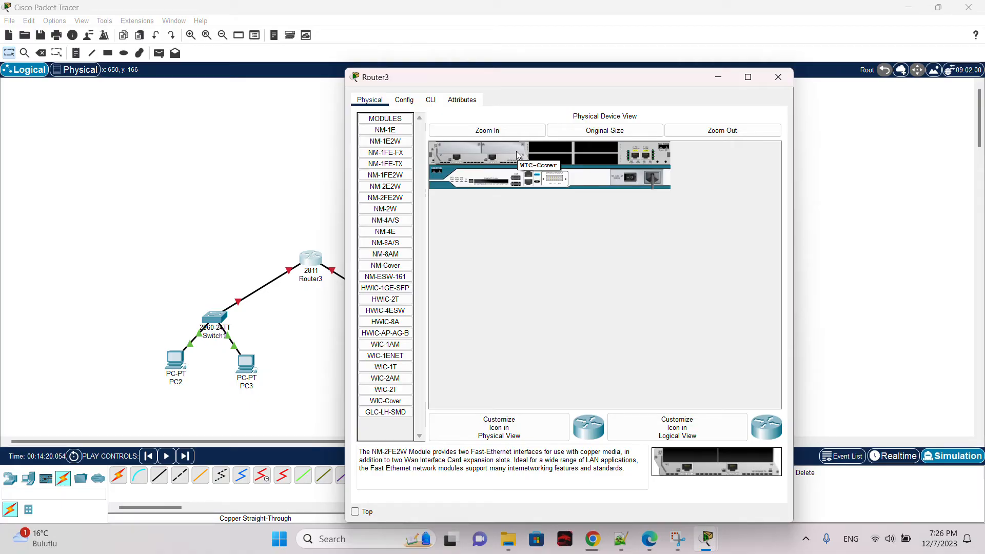
left_click(635, 178)
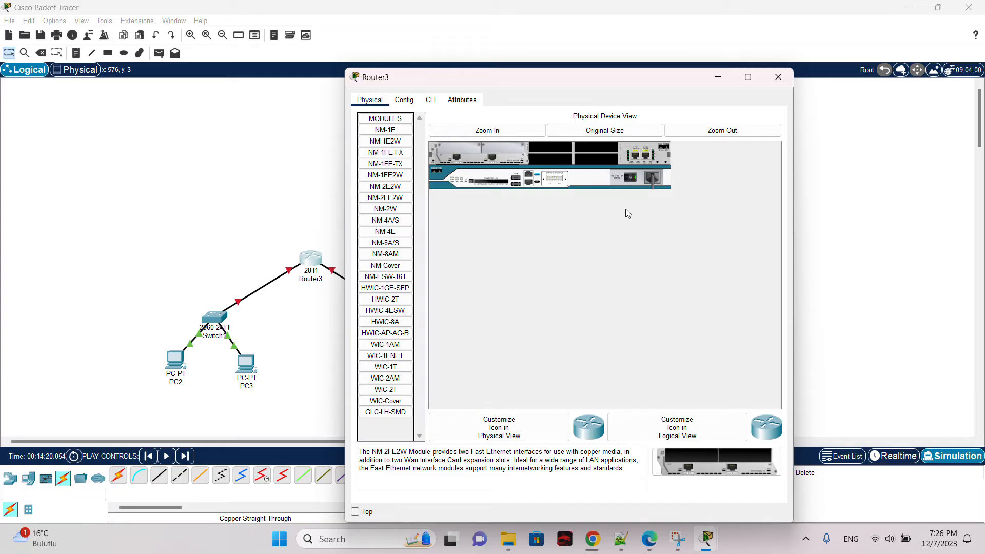
Step: Try to open Router3's configuration settings, then close the router window
left_click(403, 101)
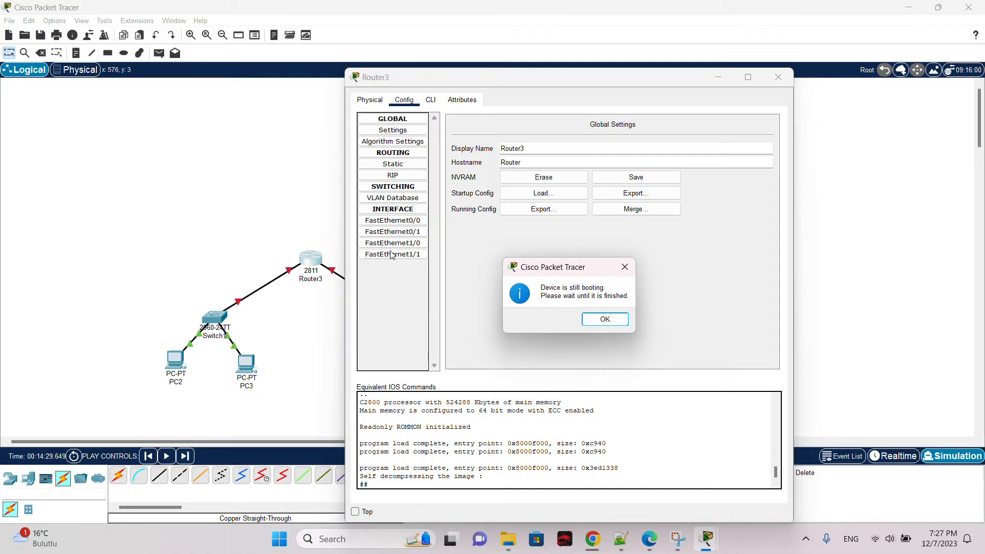
left_click(616, 318)
left_click(404, 99)
left_click(611, 319)
left_click(405, 101)
left_click(605, 319)
left_click(778, 77)
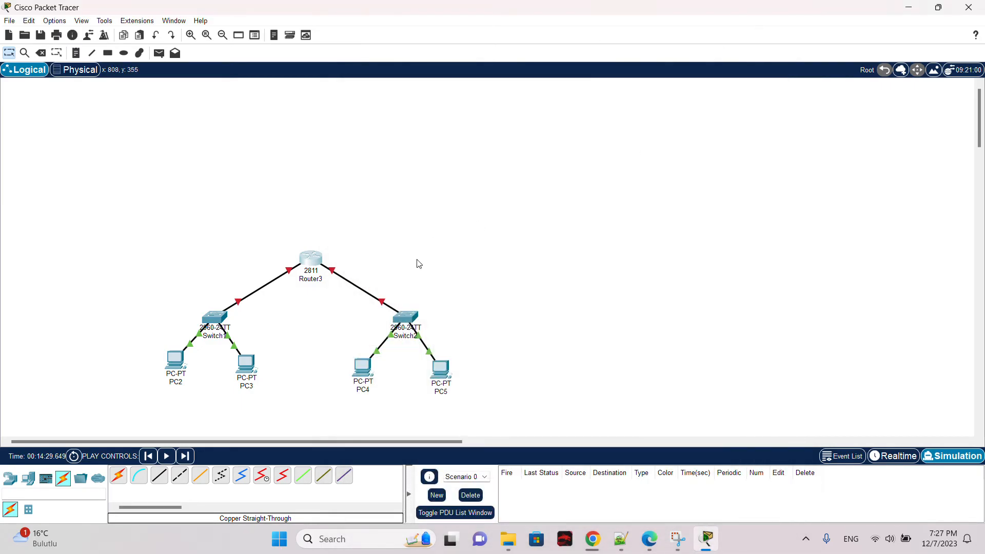
Step: Place a new 2960 switch to the right of Router3 and cable it to a router FastEthernet port with copper straight-through
left_click(10, 479)
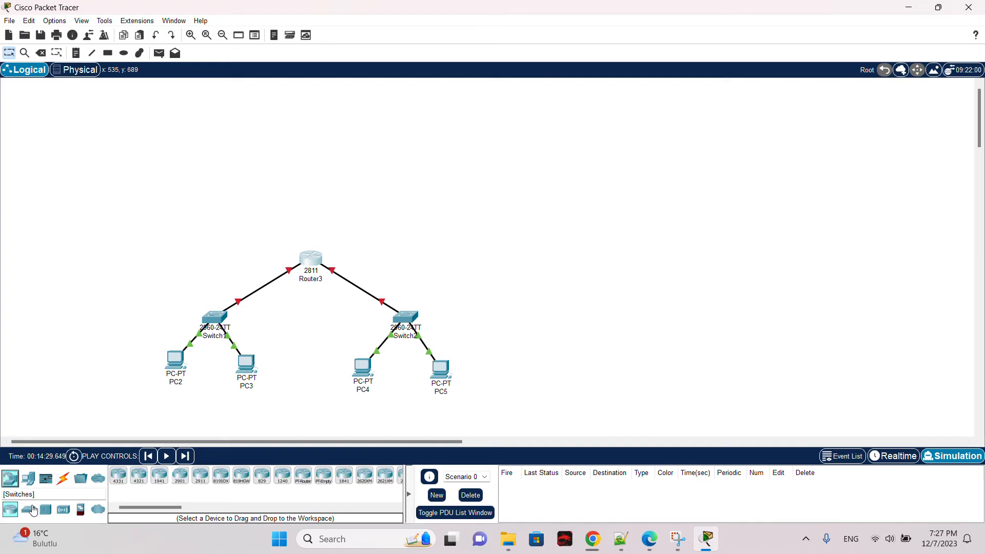
left_click(31, 509)
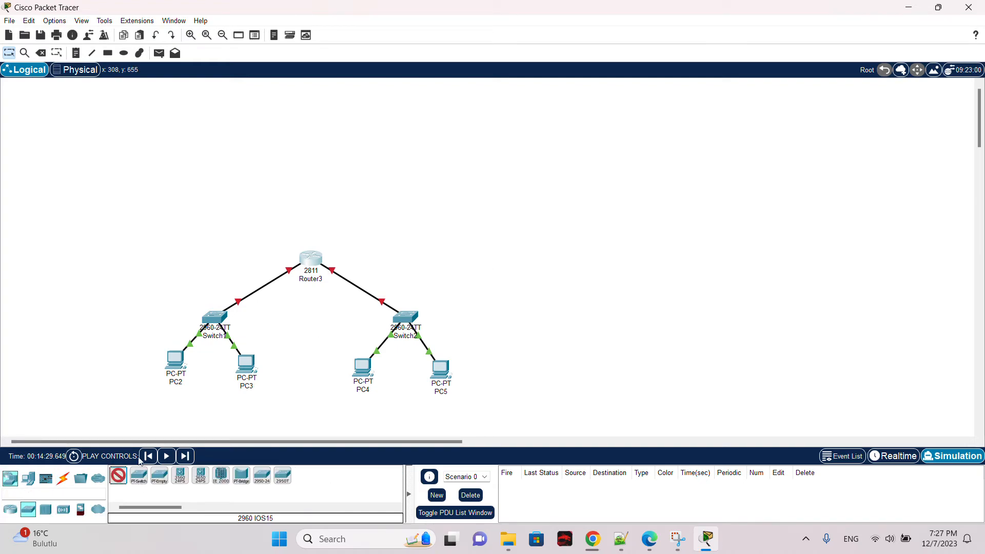
left_click(558, 248)
left_click(63, 478)
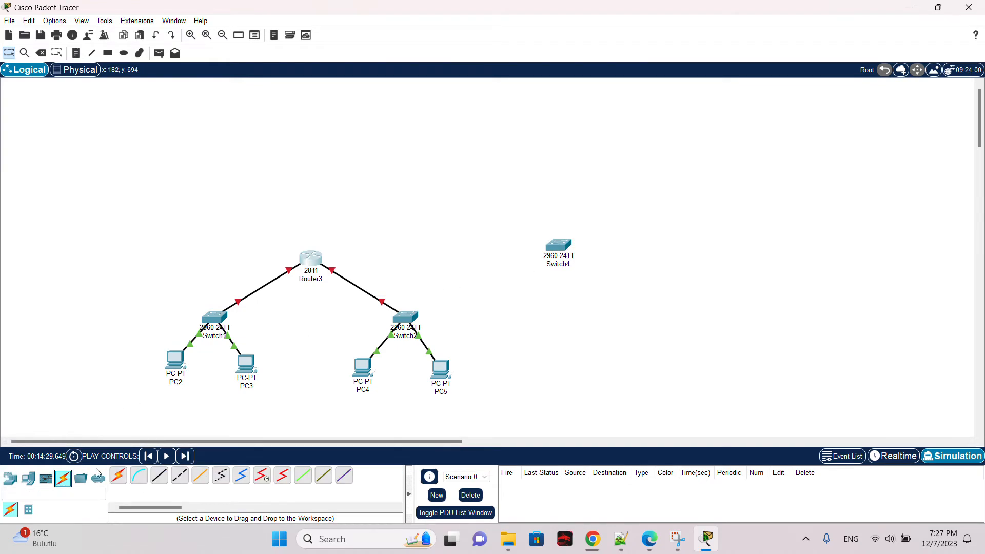
left_click(159, 476)
left_click(307, 261)
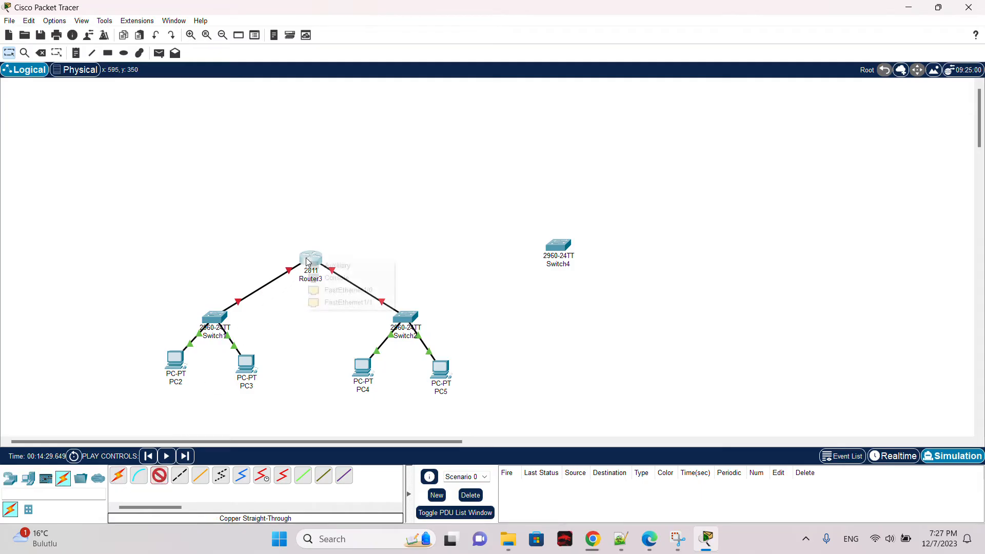
left_click(353, 290)
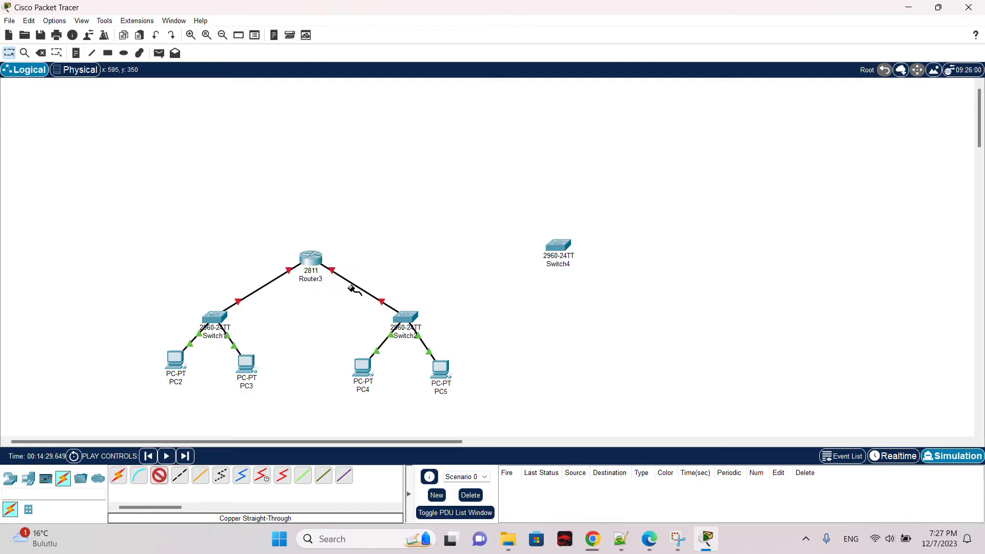
left_click(559, 245)
left_click(604, 26)
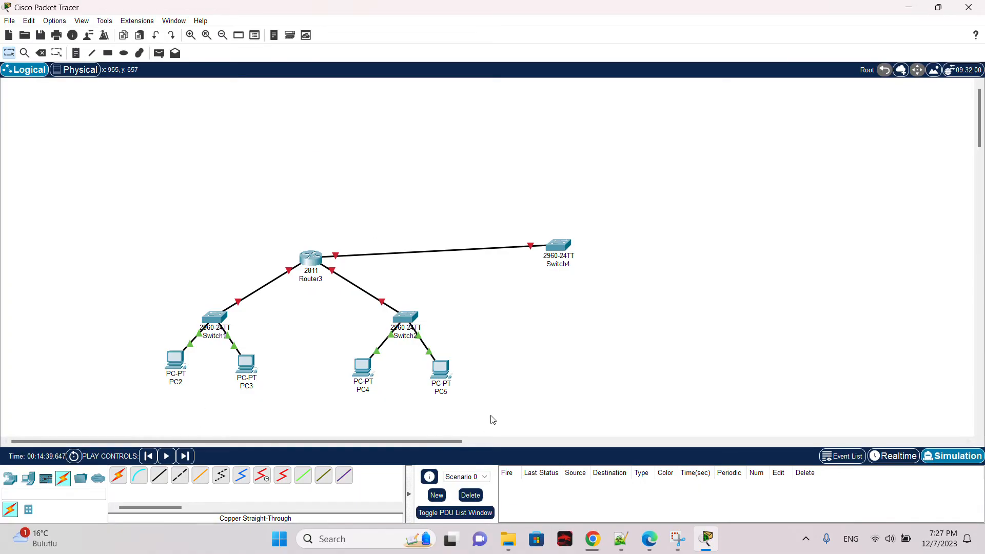
Step: Delete the newly placed 2960 switch along with its link
key("Delete")
left_click(558, 248)
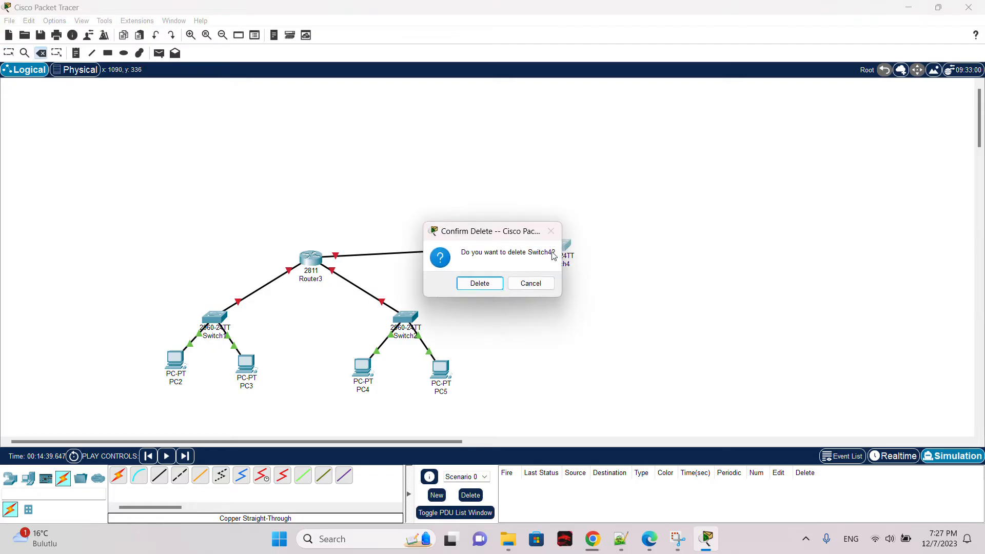
left_click(467, 288)
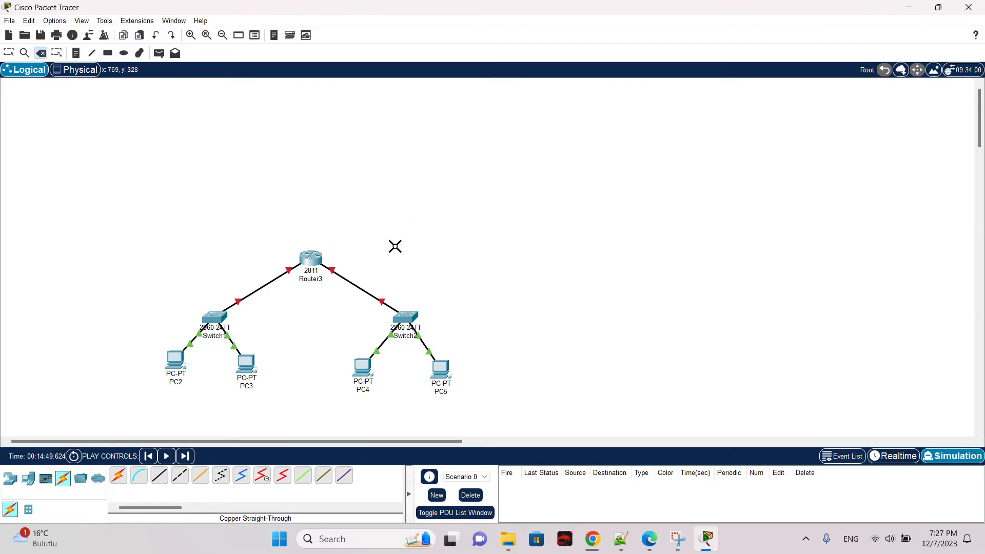
key("Escape")
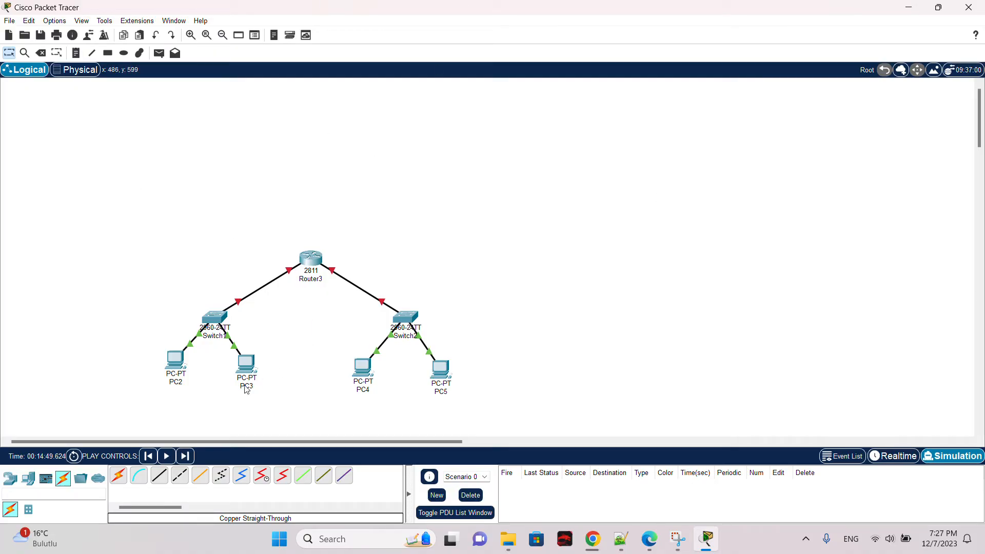
Step: Review the FastEthernet0 IPv4 address and subnet mask of PC2 and PC3
left_click(172, 362)
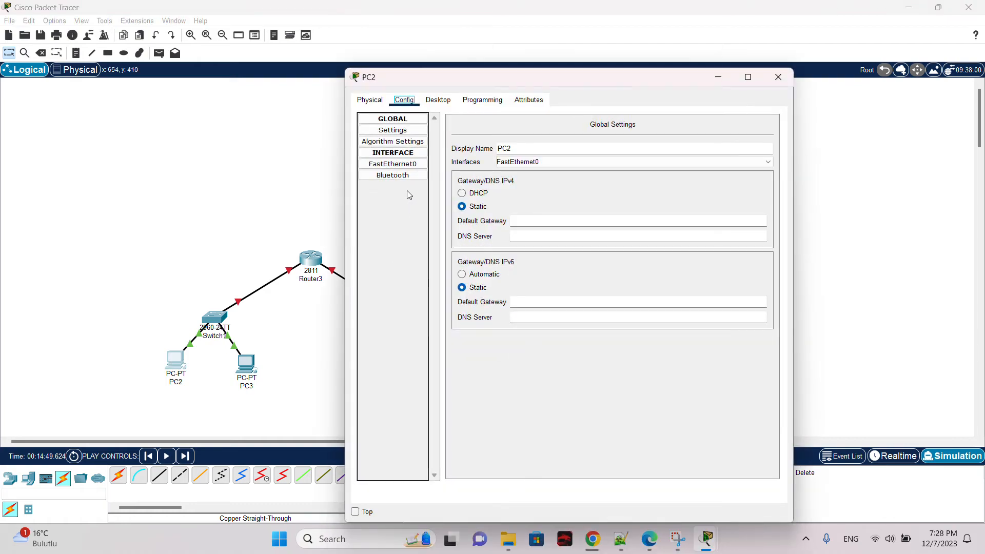
left_click(410, 166)
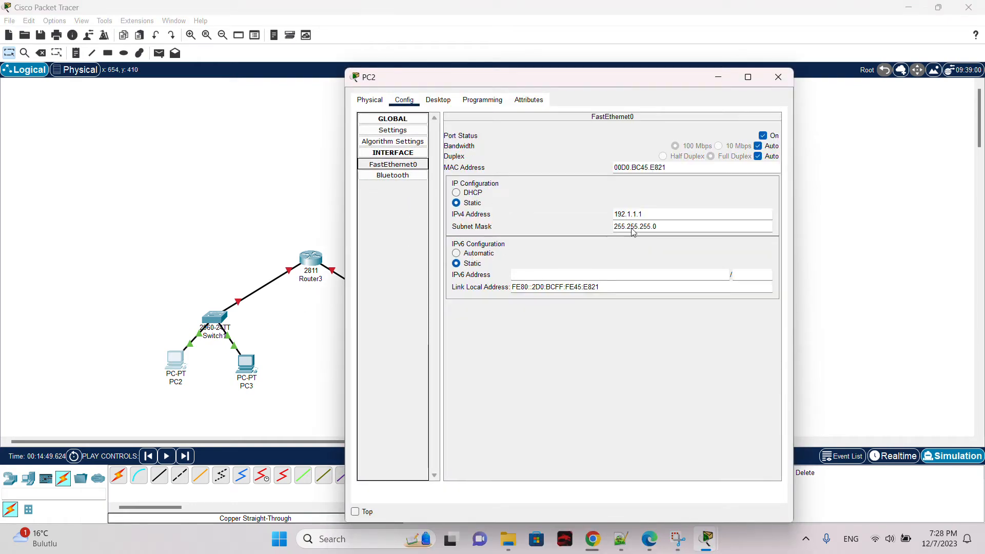
left_click_drag(659, 214, 634, 214)
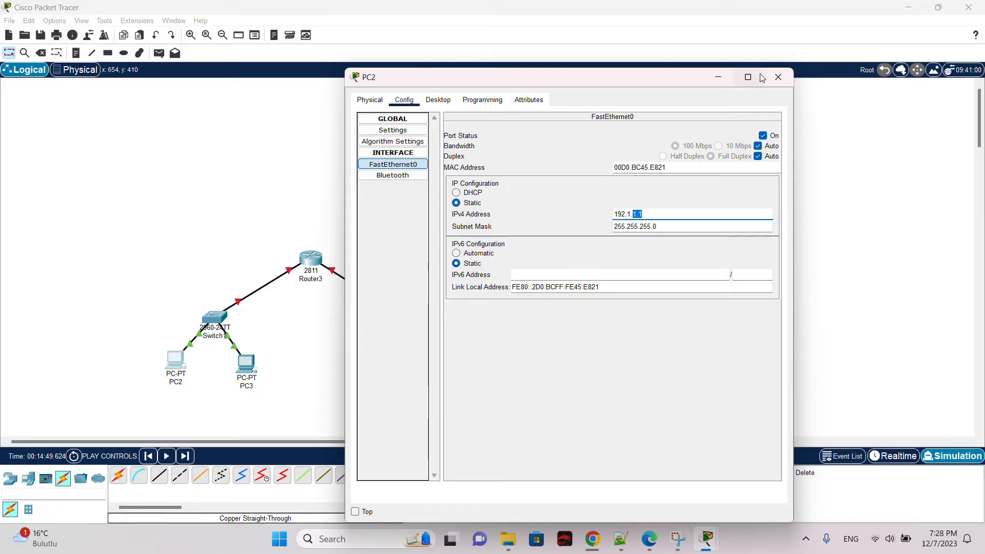
left_click(779, 77)
left_click(247, 367)
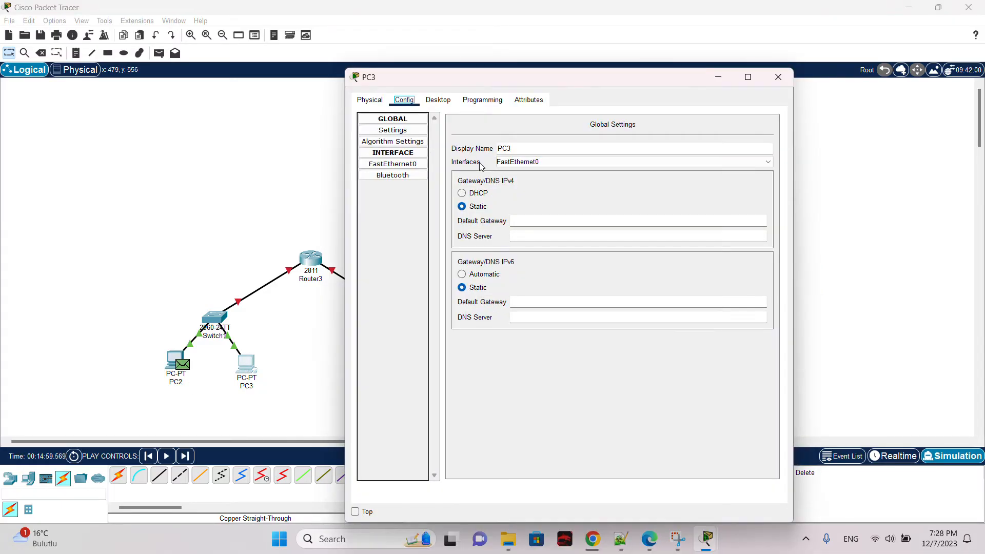
left_click(393, 164)
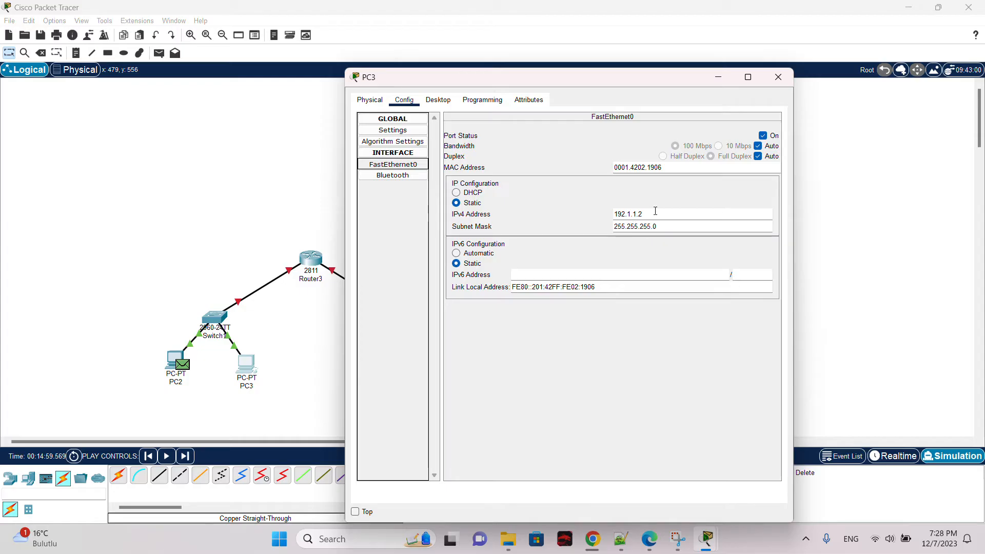
left_click(778, 77)
Step: Open PC4's configuration, then recheck PC2's FastEthernet0 IP settings
left_click(355, 381)
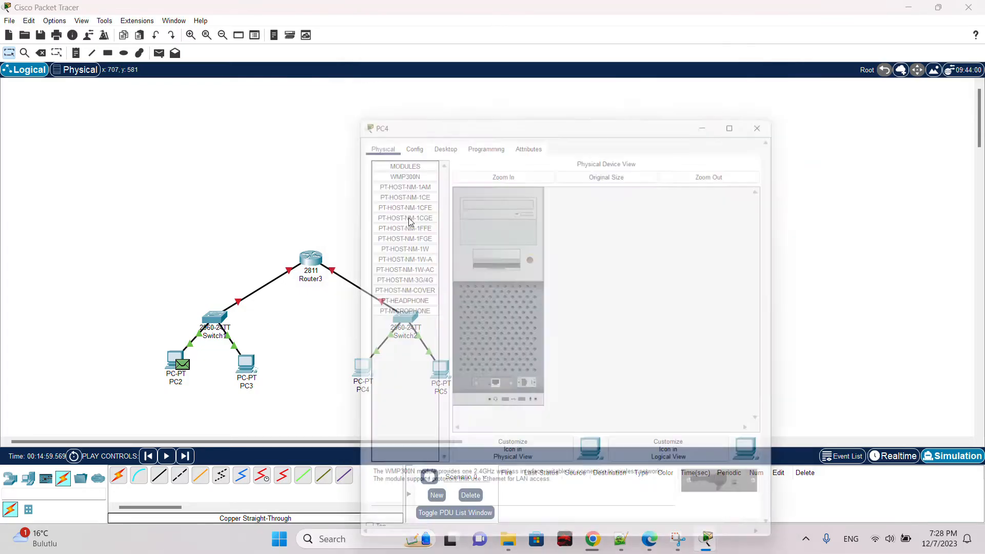
left_click(404, 100)
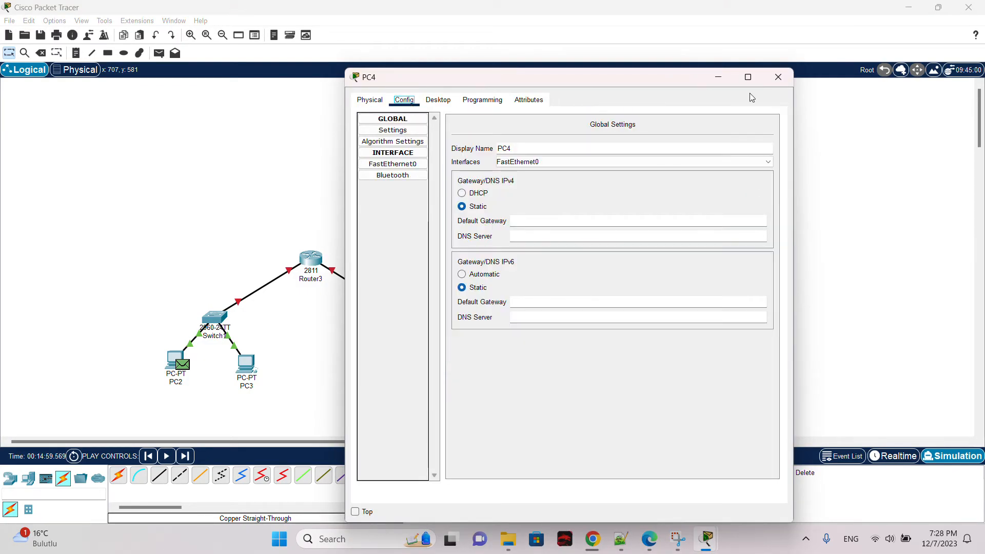
left_click(776, 83)
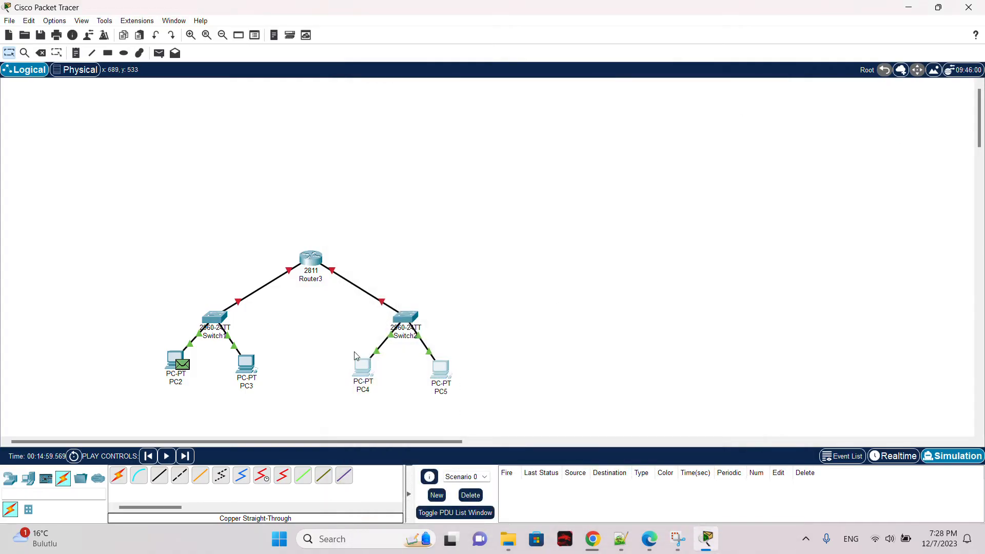
left_click_drag(313, 325, 338, 212)
left_click(179, 356)
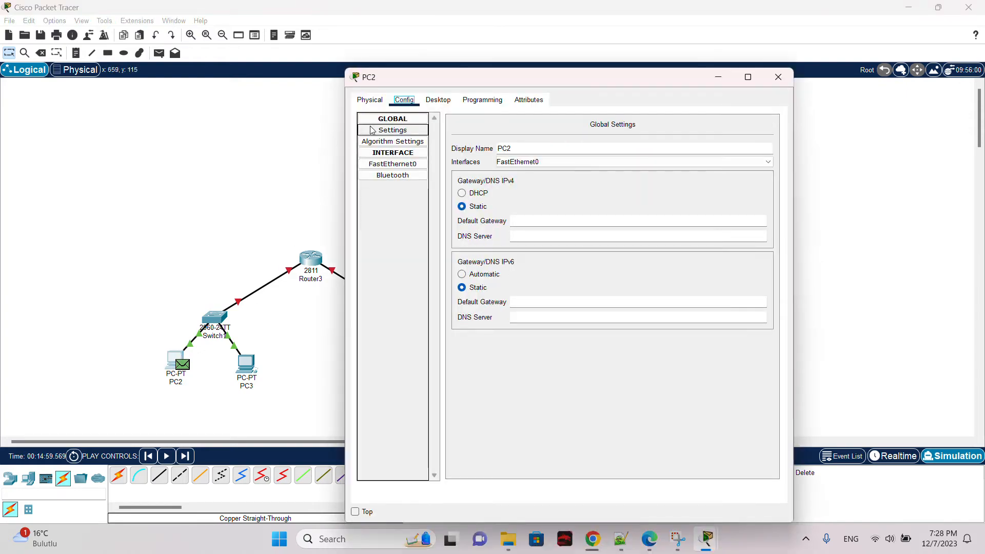
left_click(415, 164)
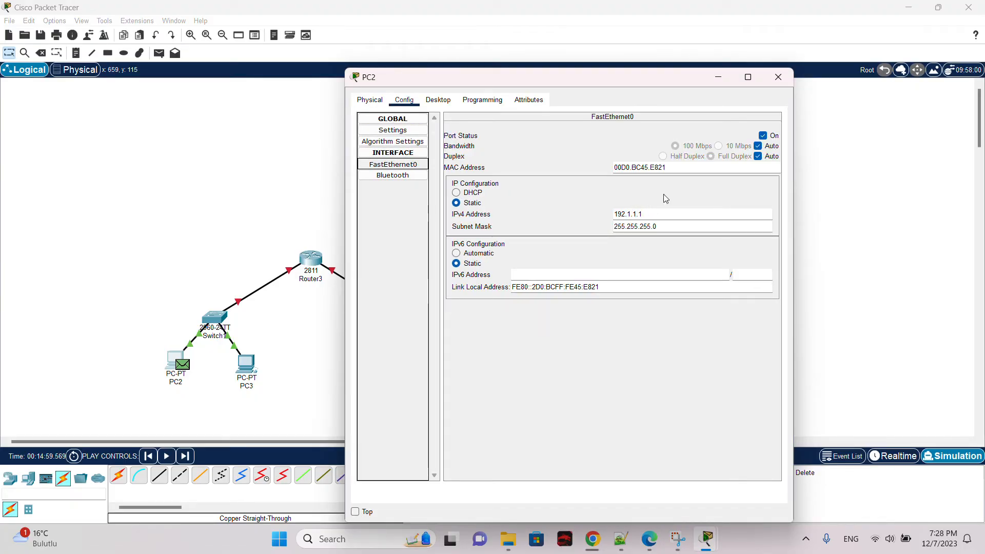
left_click(779, 77)
Step: Assign PC4's FastEthernet0 the IPv4 address 192.1.2.1 with subnet mask 255.255.255.0
left_click(361, 373)
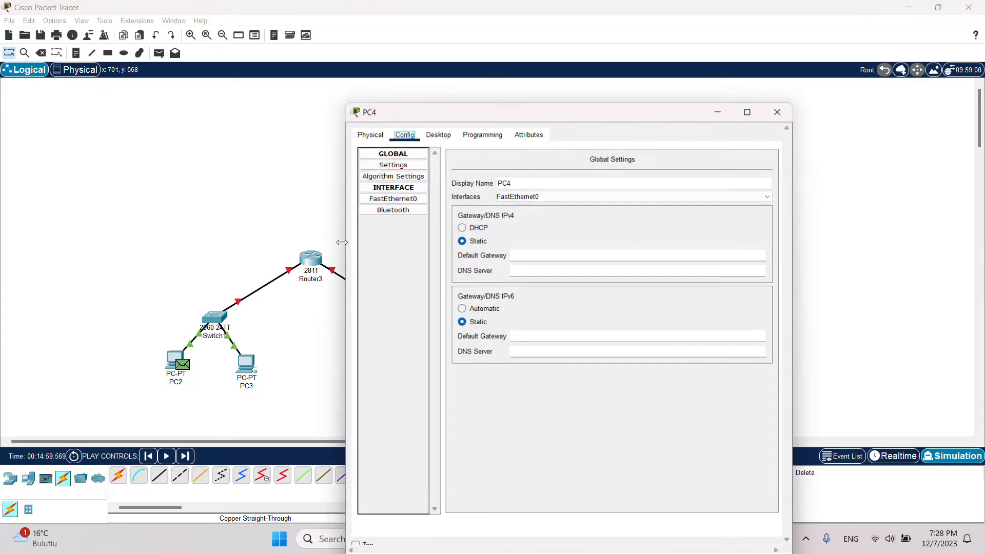
left_click(403, 168)
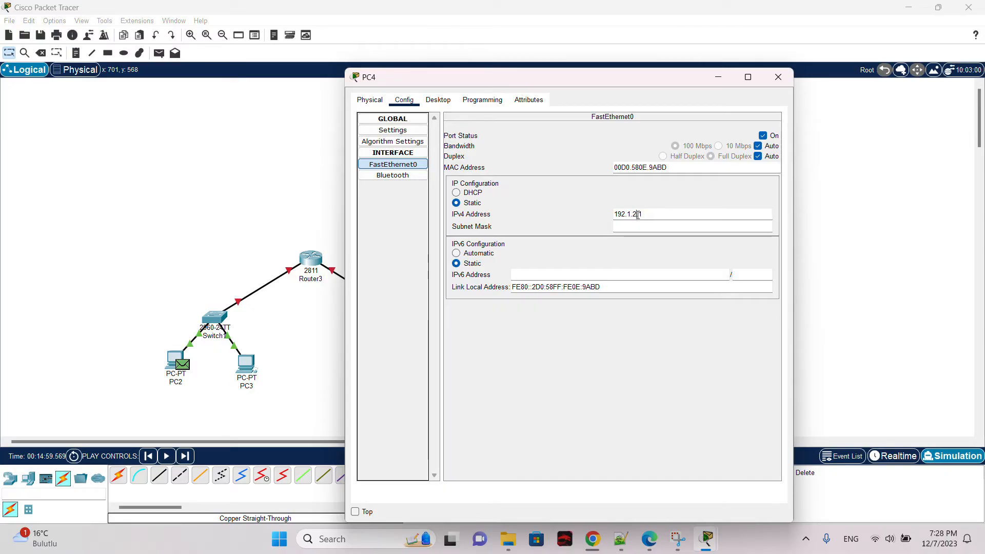
left_click(648, 226)
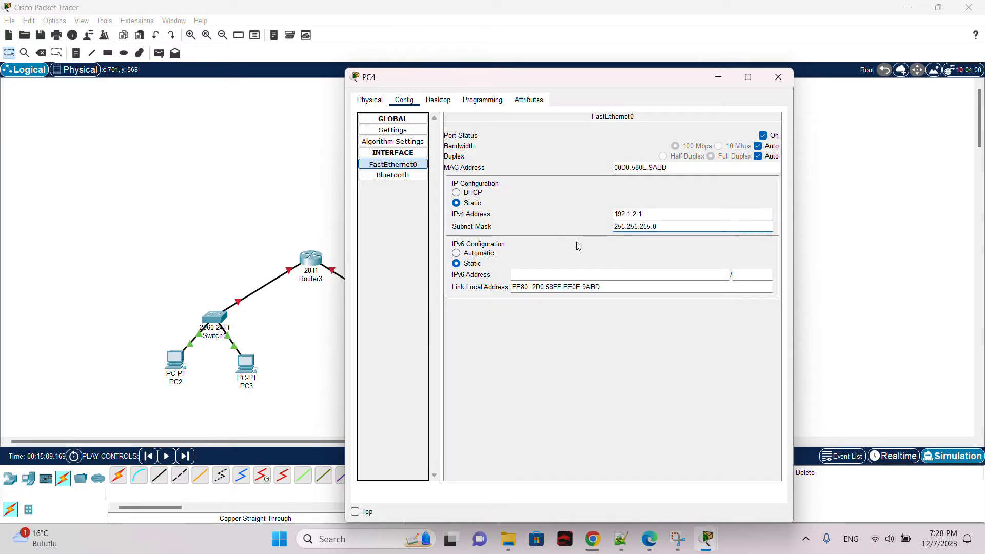
left_click(778, 77)
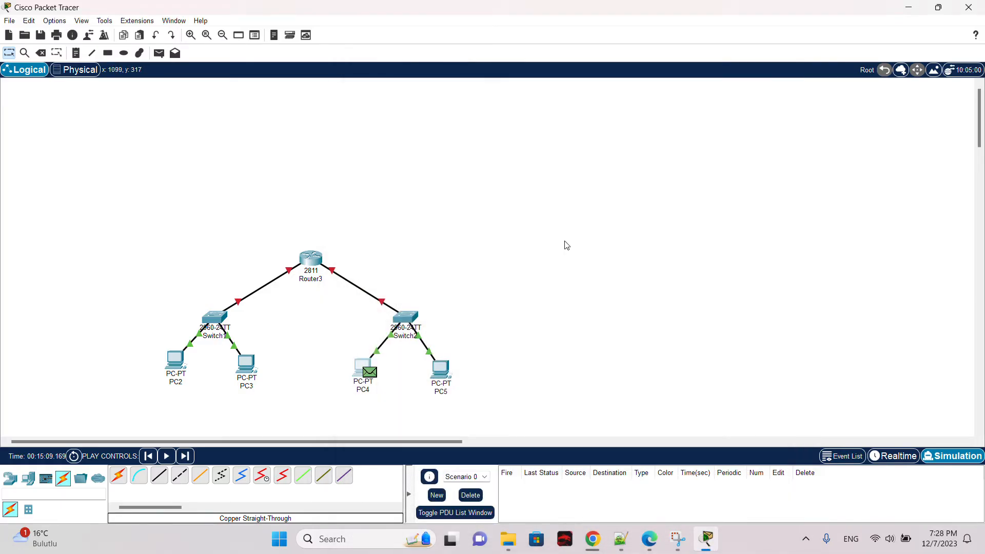
Step: Assign PC5's FastEthernet0 the IPv4 address 192.1.2.2 and fill in its subnet mask
left_click(434, 371)
left_click(405, 99)
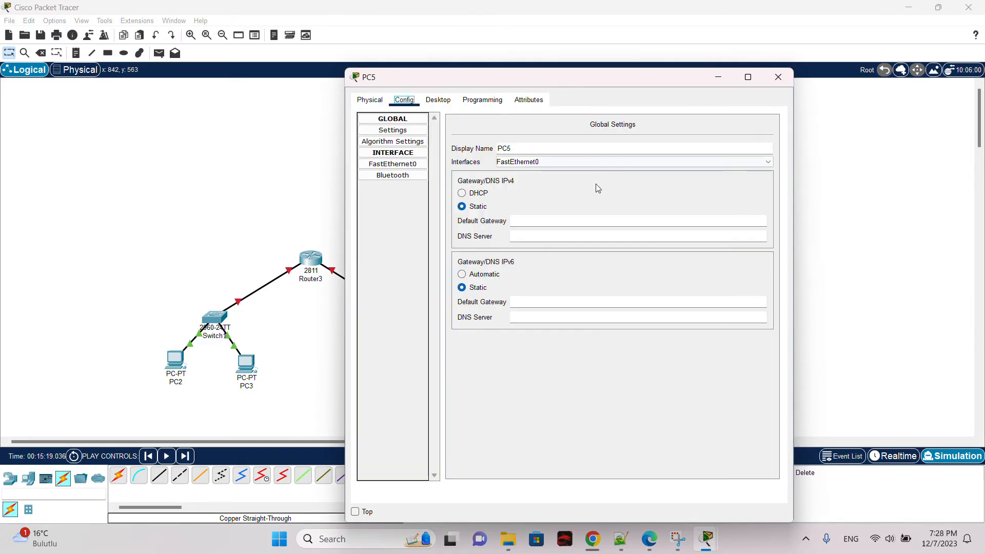
left_click(393, 164)
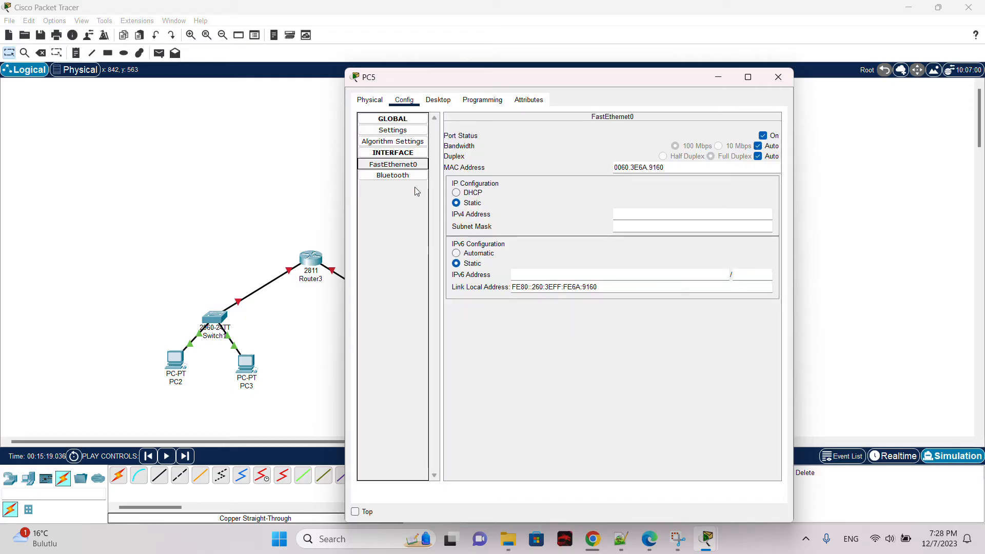
left_click(651, 214)
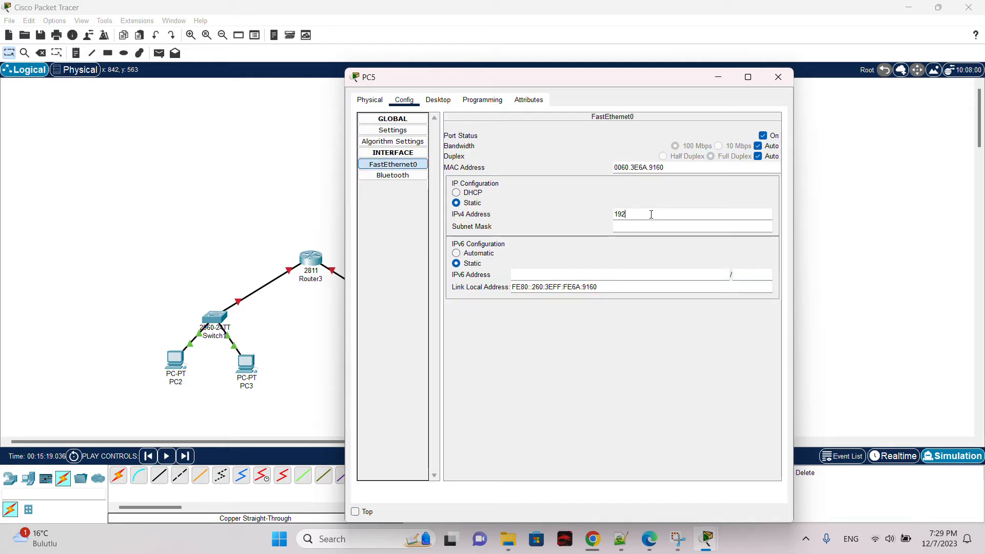
type("192.1.2.2")
left_click(642, 226)
left_click(778, 77)
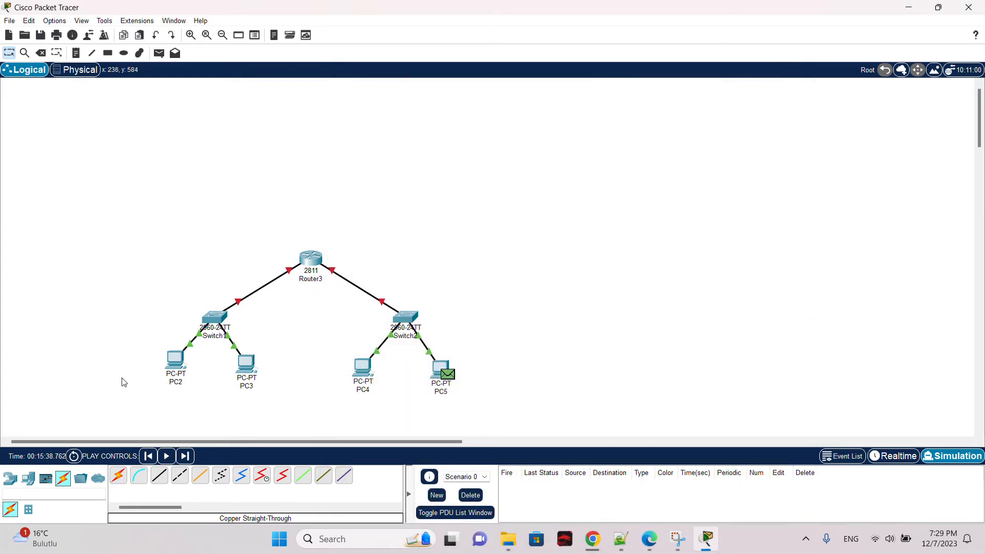
left_click_drag(121, 378, 500, 348)
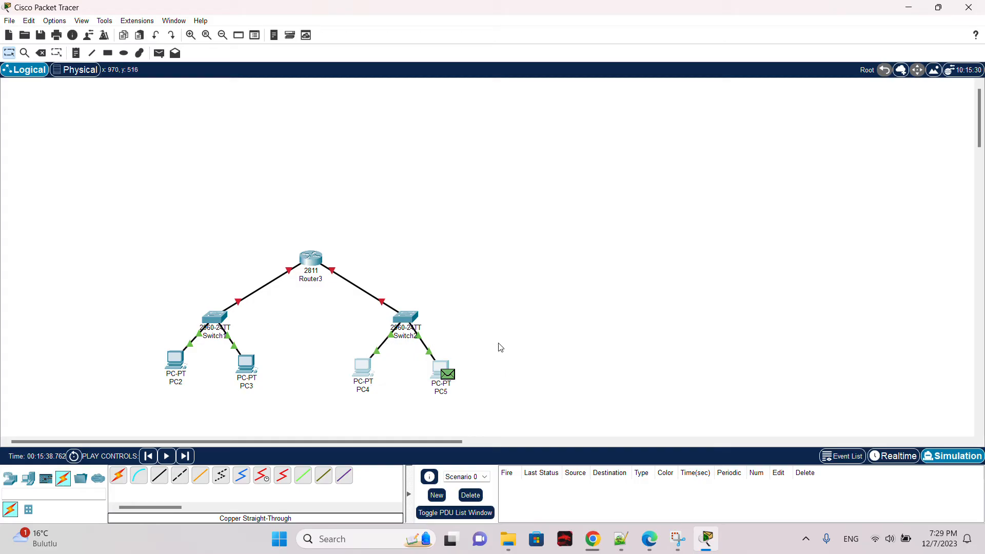
left_click(499, 344)
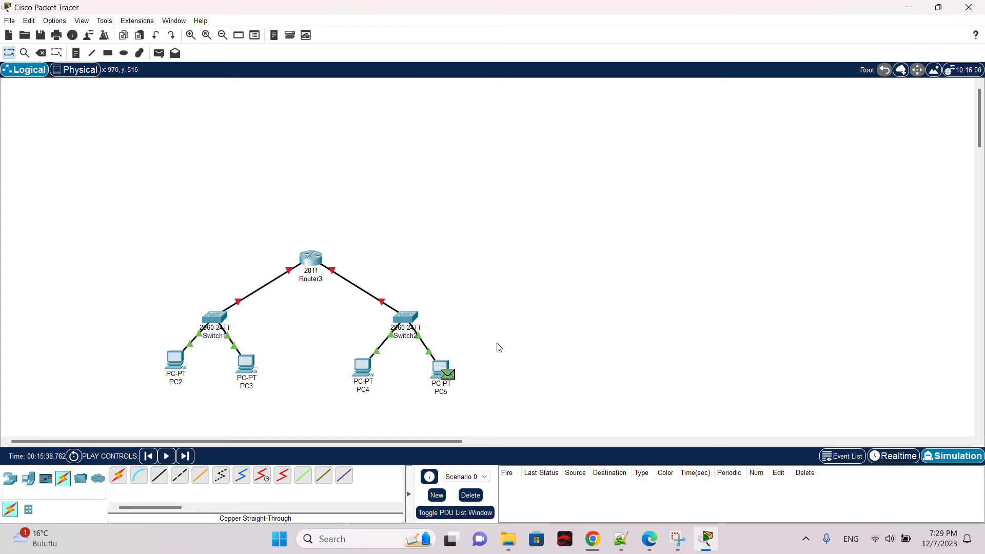
left_click(471, 495)
Step: Send a simple PDU from PC2 to PC3 and switch to realtime mode
left_click(161, 55)
left_click(176, 361)
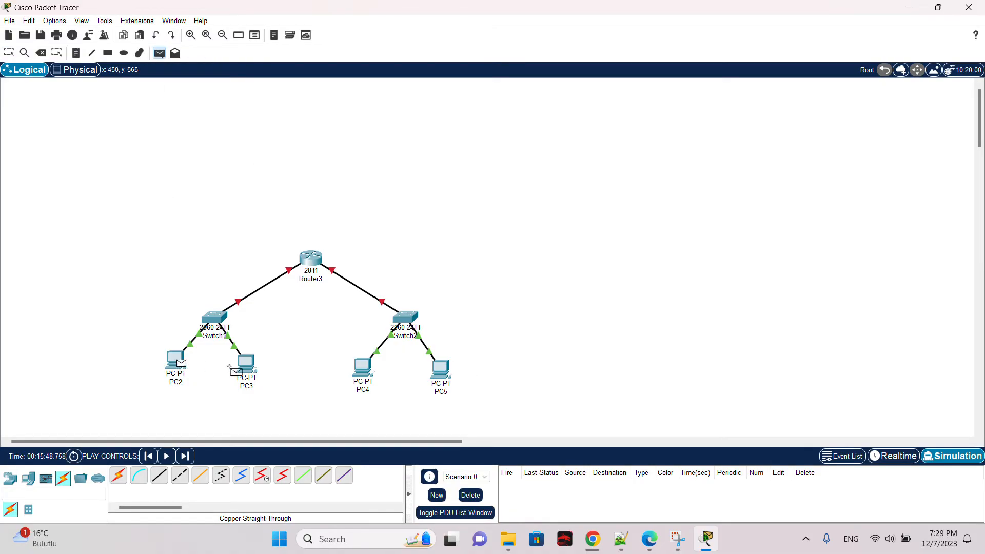
left_click(241, 367)
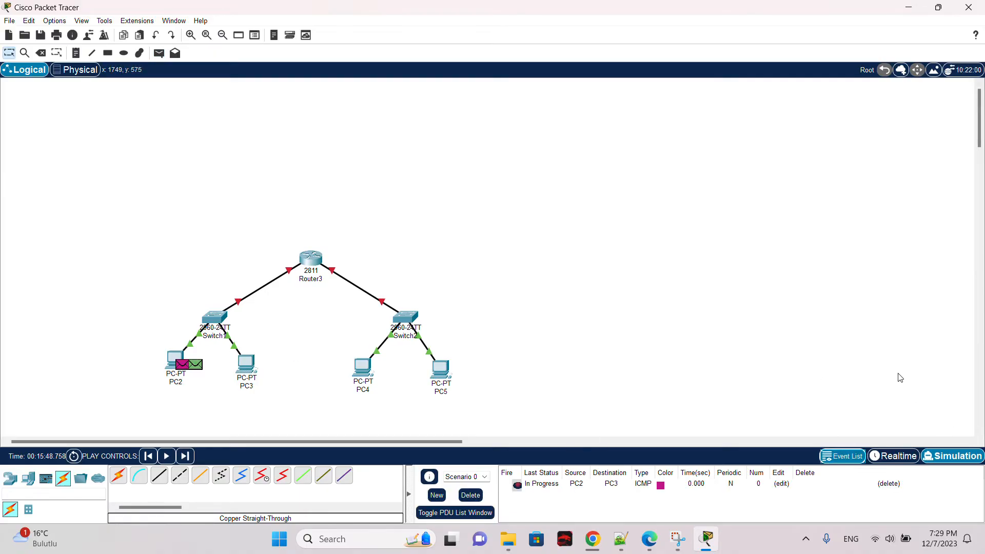
left_click(911, 458)
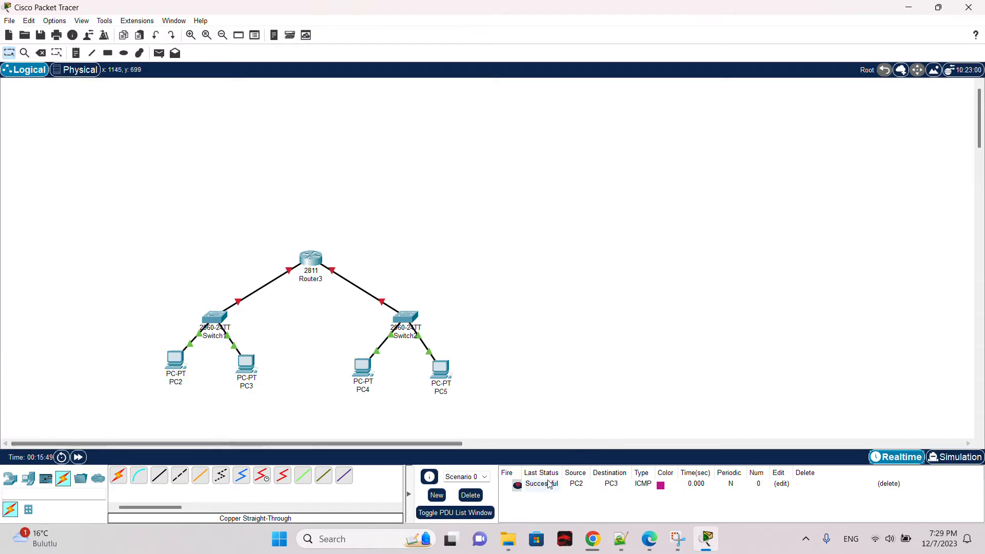
Step: Send a simple PDU from PC4 to PC5
left_click(159, 53)
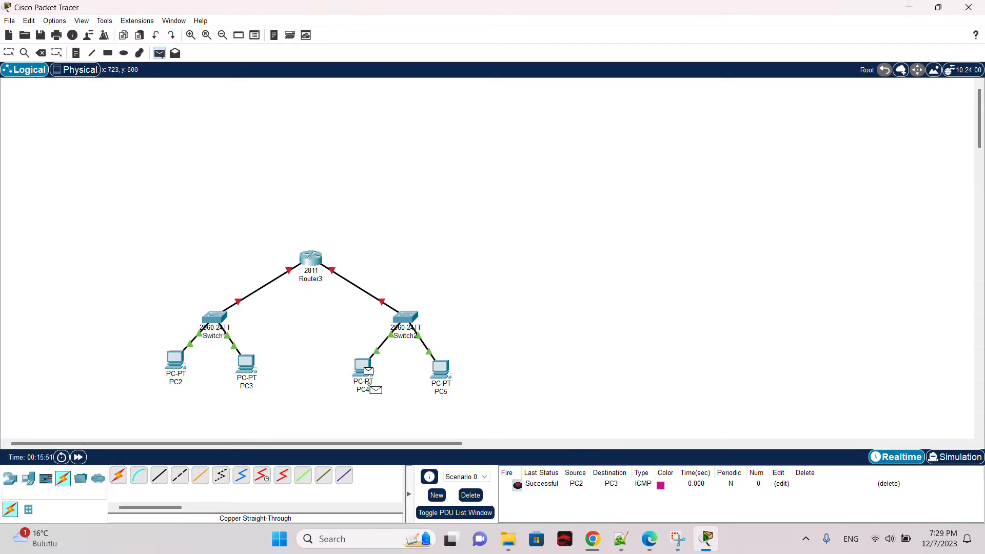
left_click(371, 384)
left_click(443, 371)
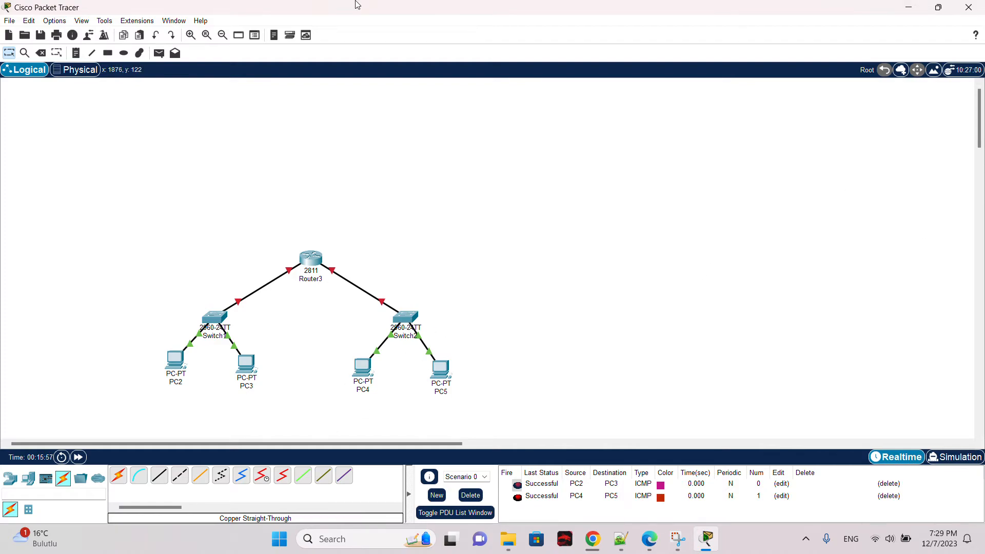
Step: Send simple PDUs from PC2 to PC4 twice
left_click(159, 53)
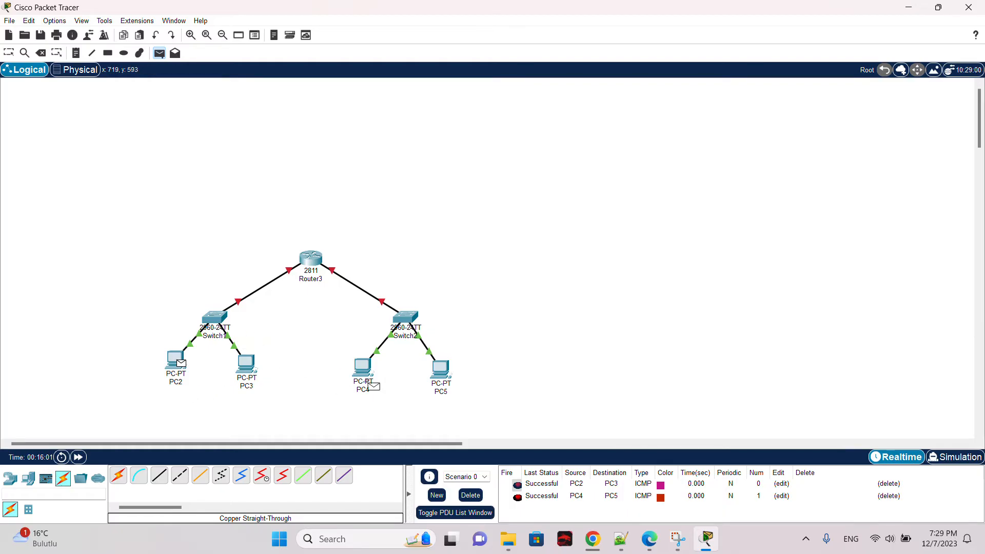
left_click(370, 375)
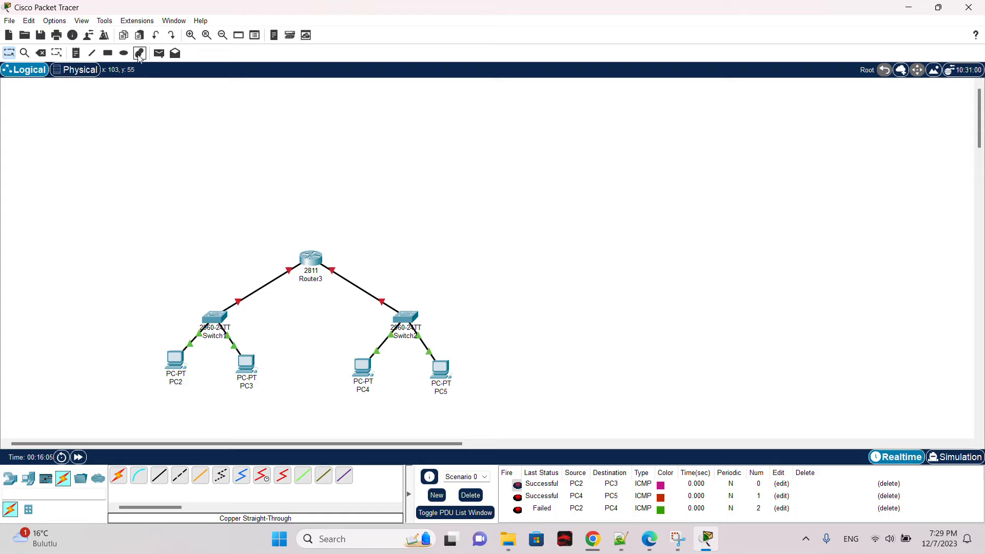
left_click(159, 53)
left_click(179, 359)
left_click(364, 367)
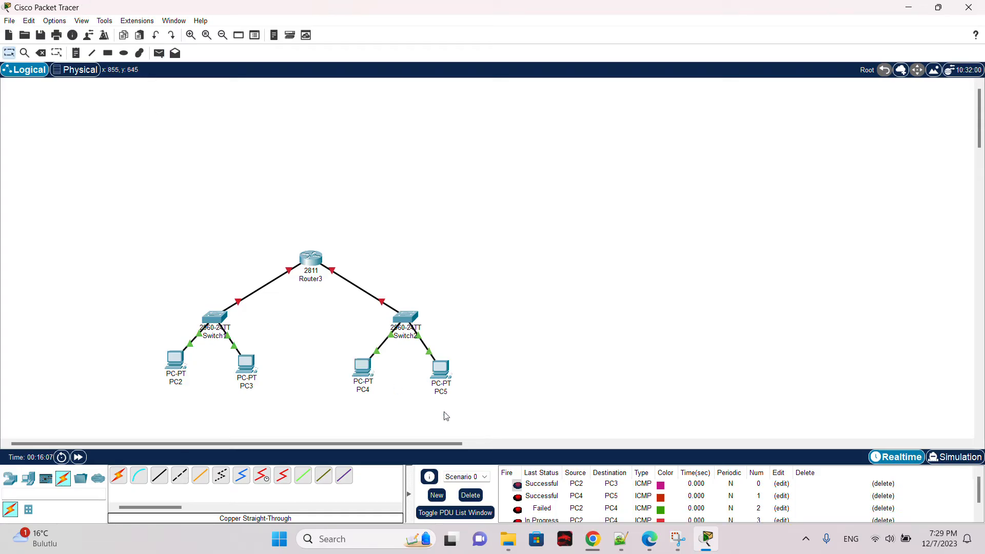
Step: Clear the PDU list and send another simple PDU from PC2 to PC4
scroll(577, 493, "down", 1)
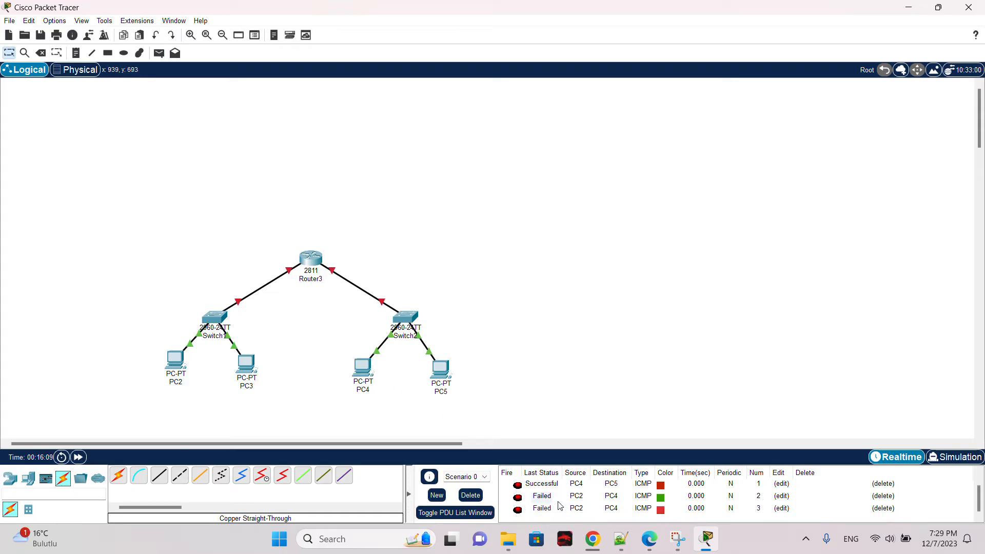
left_click(481, 498)
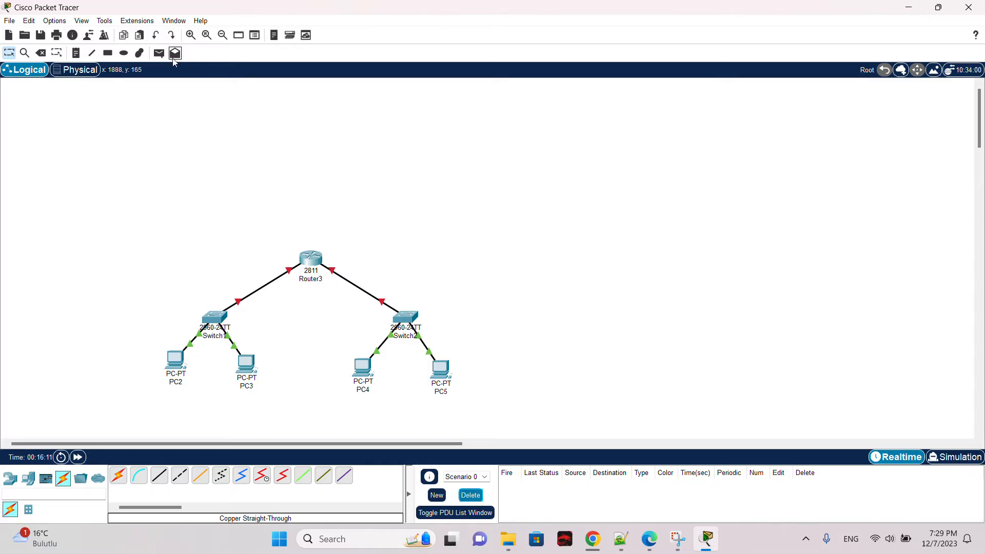
left_click(159, 53)
left_click(177, 360)
left_click(364, 366)
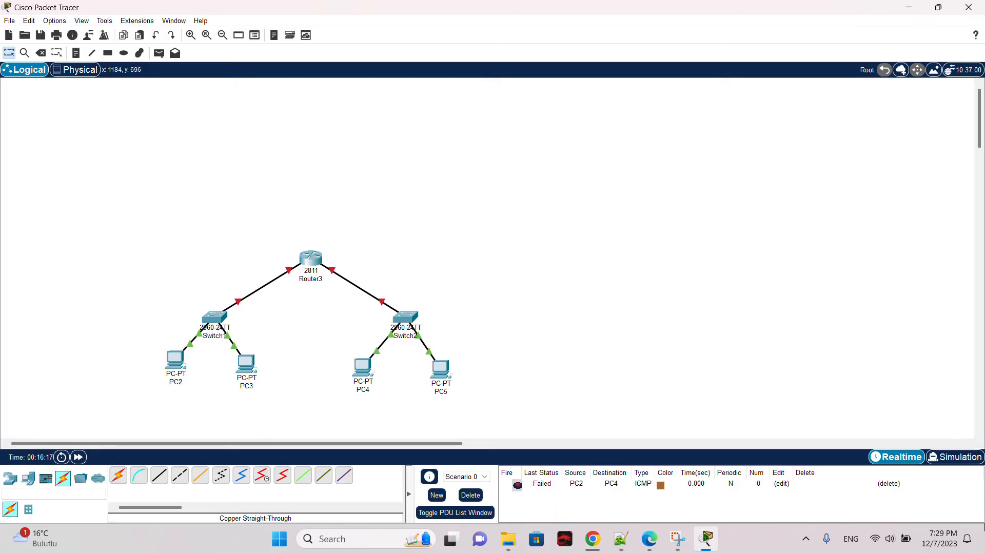
Step: Switch to simulation mode, send a simple PDU from PC2 to PC4 and play the simulation
left_click(953, 457)
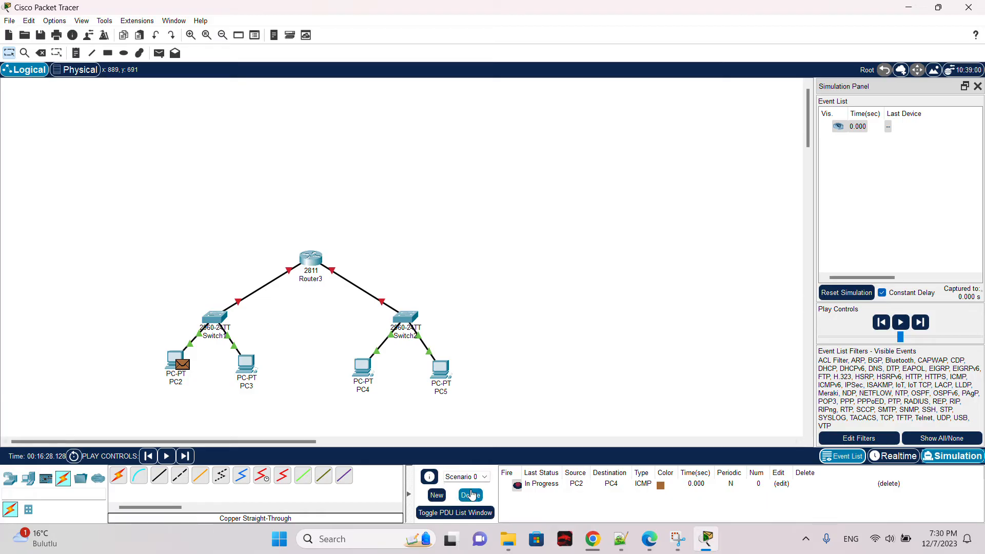
left_click(471, 495)
left_click(159, 53)
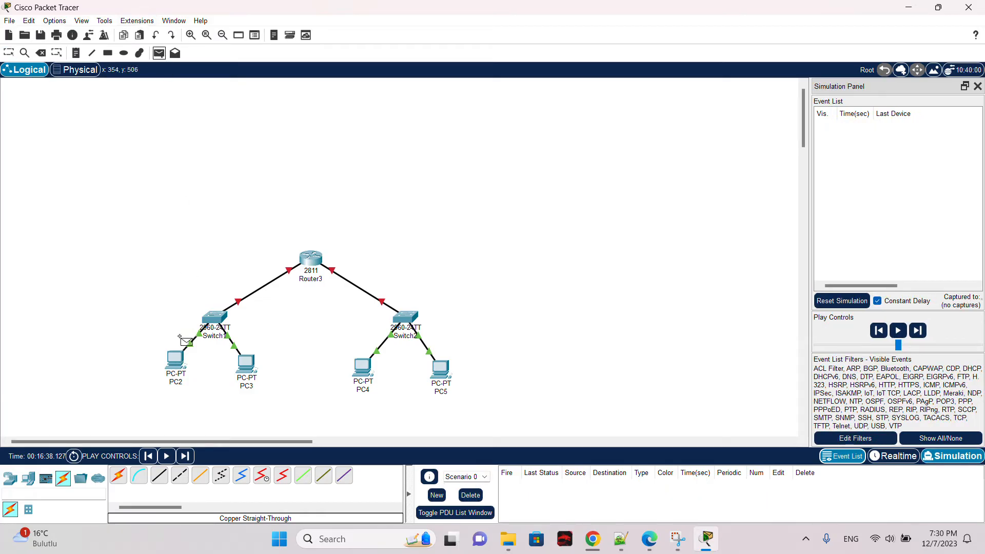
left_click(177, 360)
left_click(363, 367)
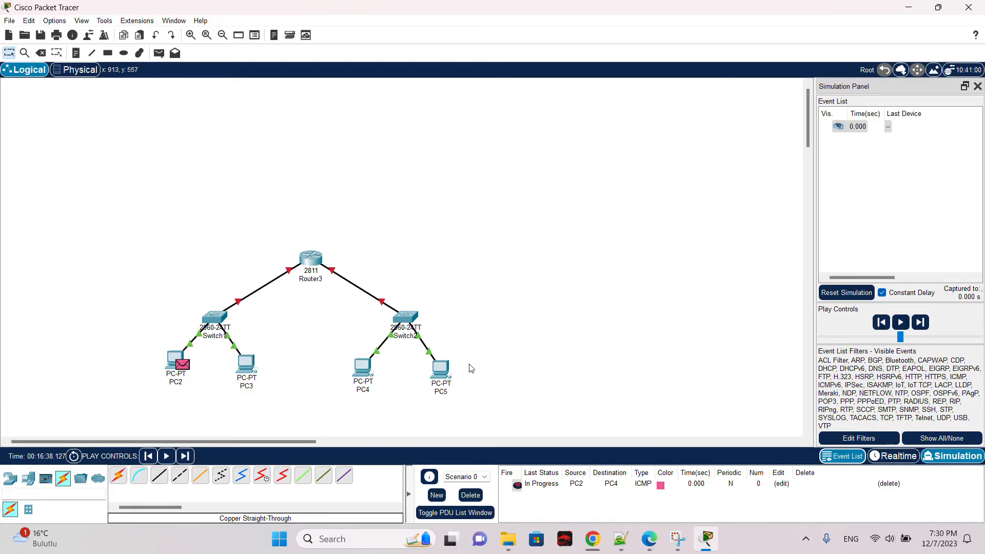
left_click(900, 322)
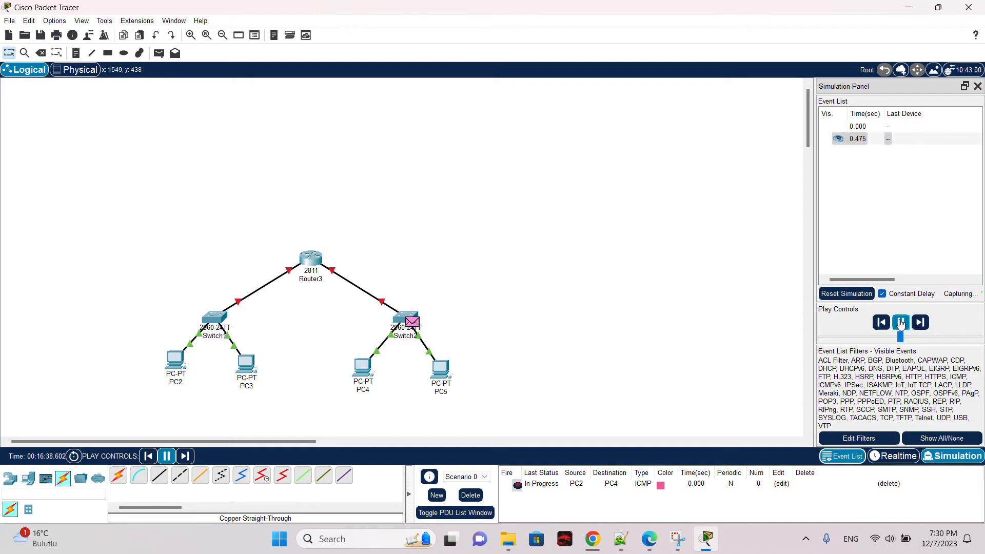
left_click(471, 497)
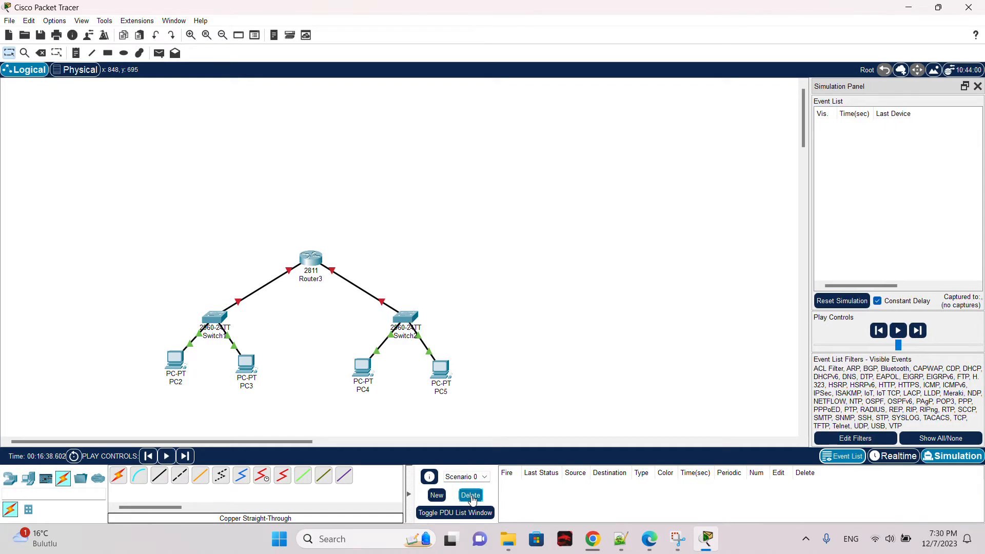
Step: Clear the PDU list, resend a PC2-to-PC4 PDU, play and step through the simulation, then clear it
left_click(159, 53)
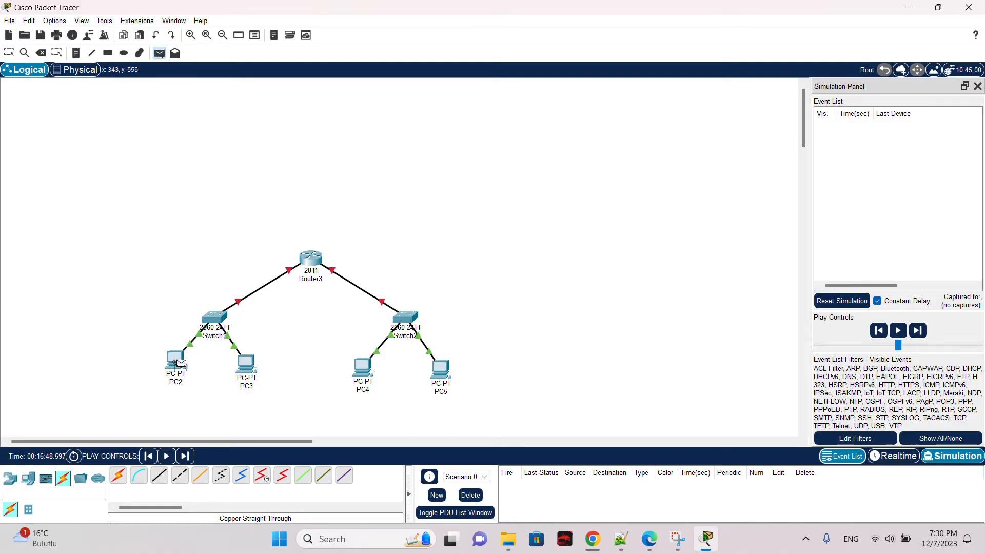
left_click(180, 364)
left_click(364, 365)
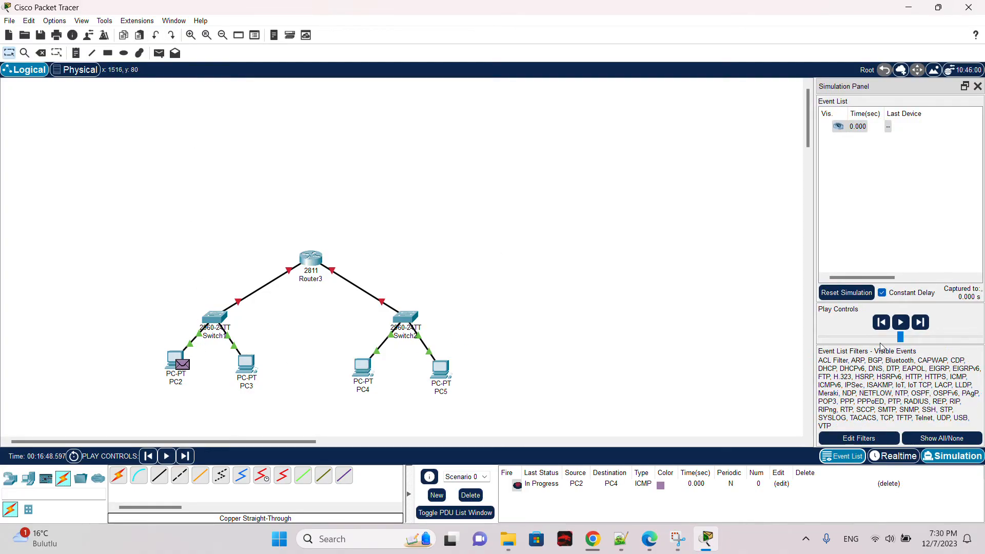
left_click(900, 323)
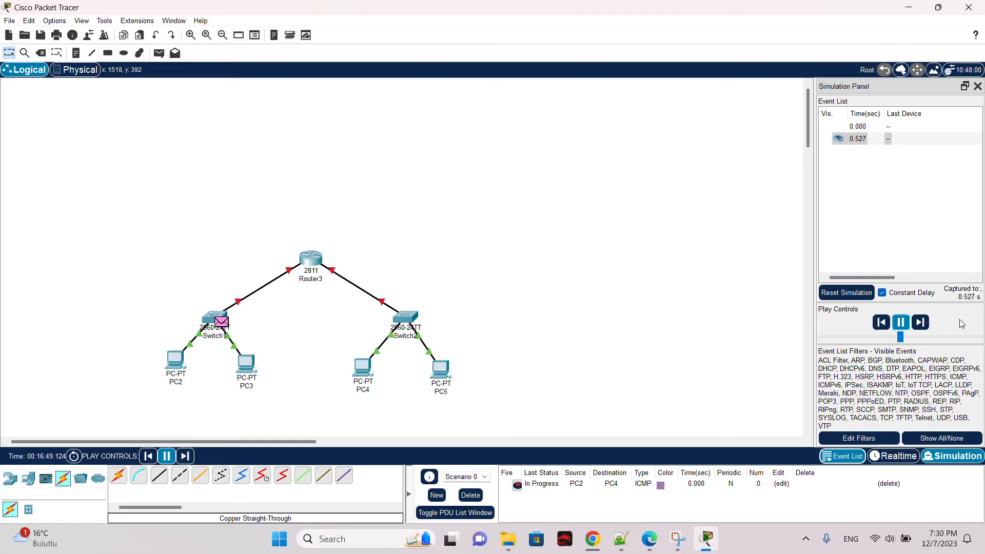
left_click(925, 330)
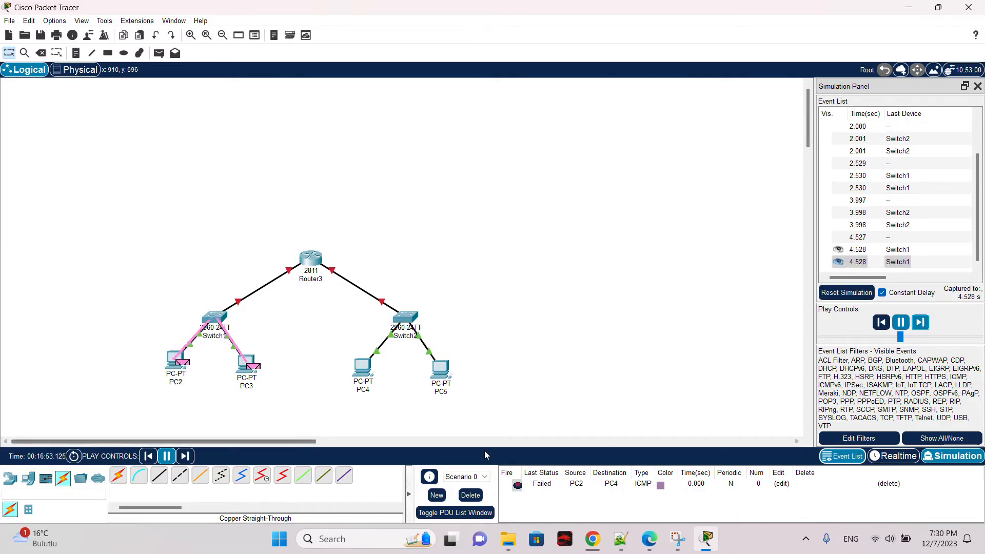
left_click(470, 495)
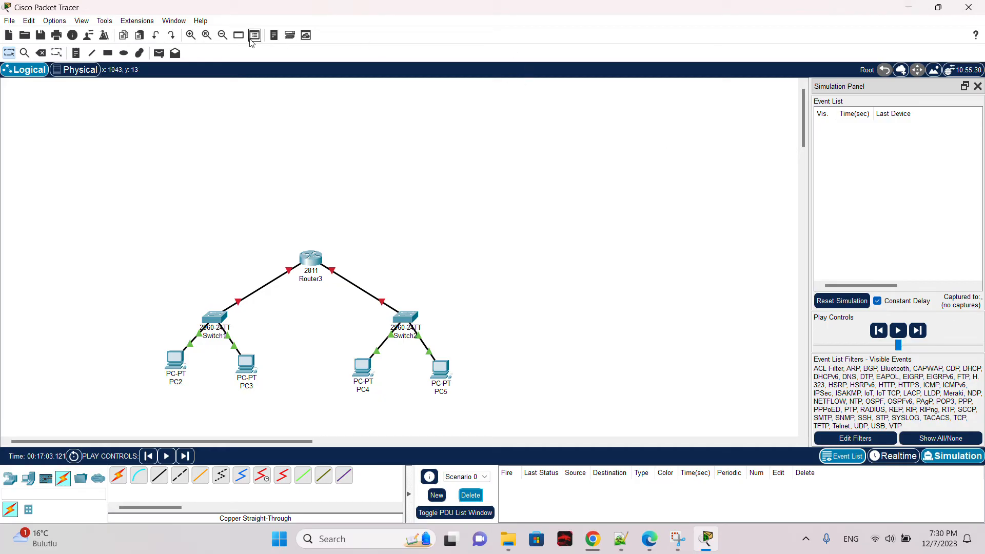
left_click(159, 53)
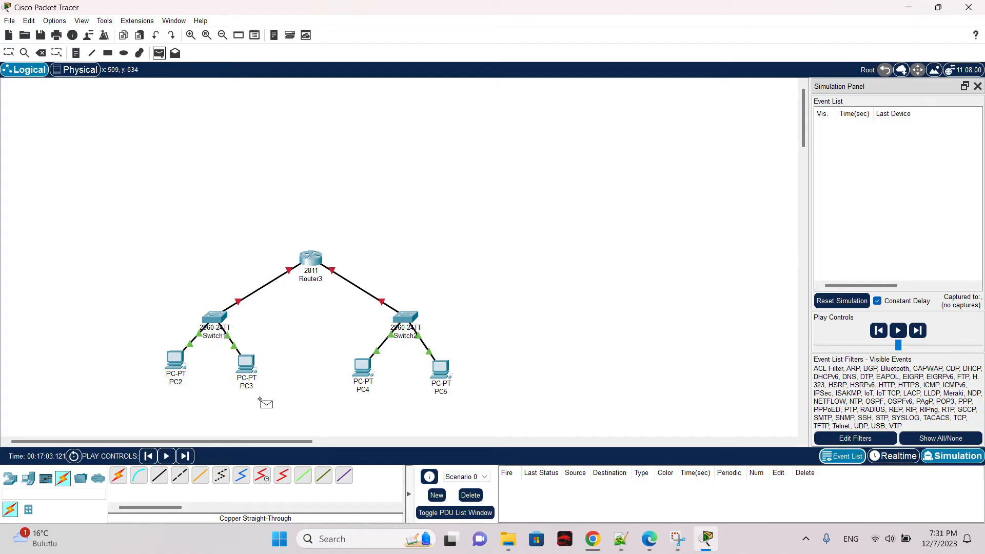
left_click(978, 86)
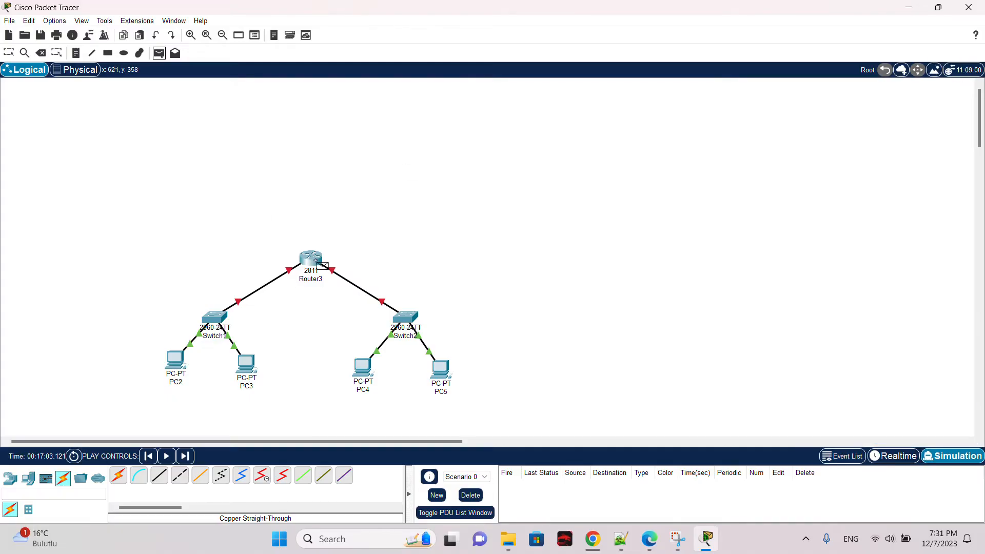
key("Escape")
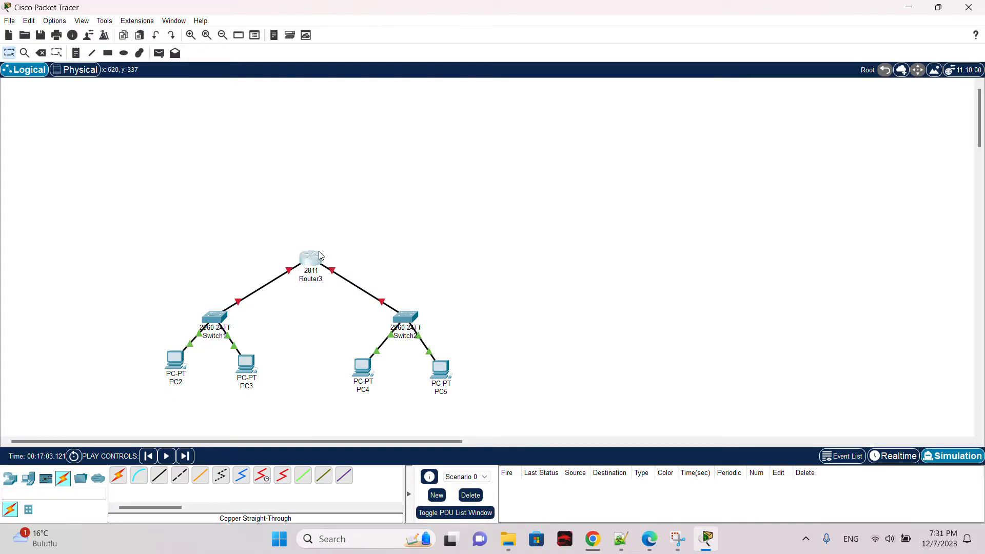
Step: Open Router3's configuration and inspect each of its FastEthernet interfaces
left_click(310, 258)
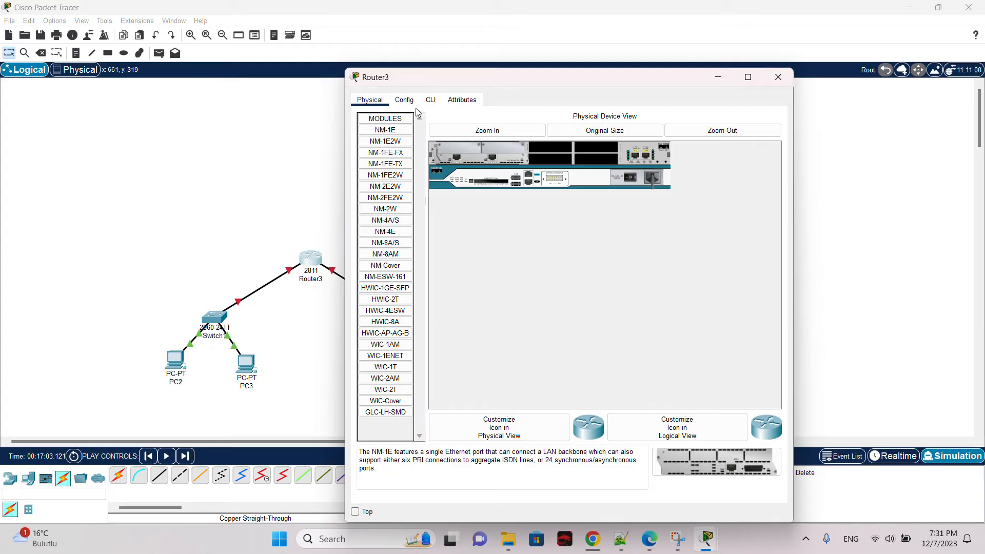
left_click(403, 100)
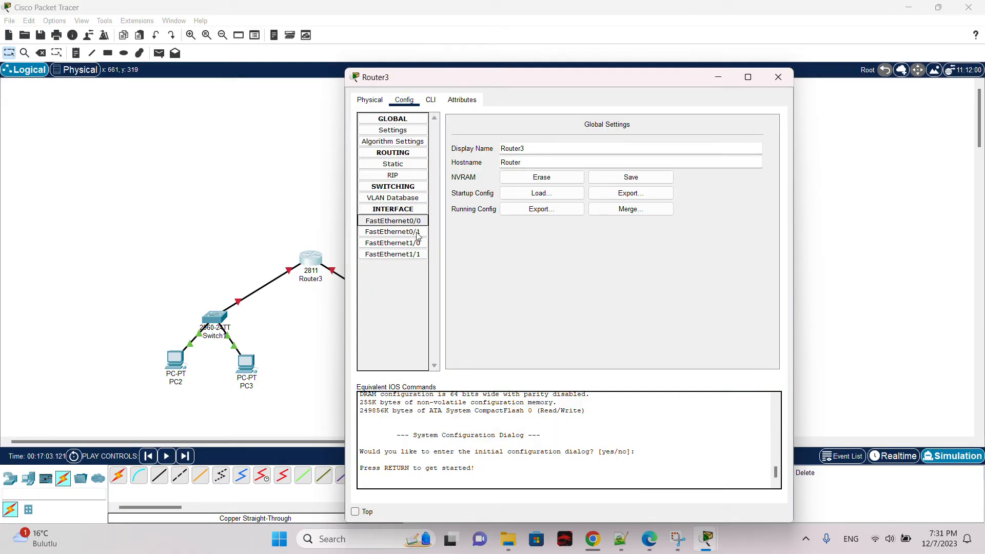
left_click(393, 220)
left_click(392, 232)
left_click(392, 243)
left_click(419, 255)
left_click(418, 243)
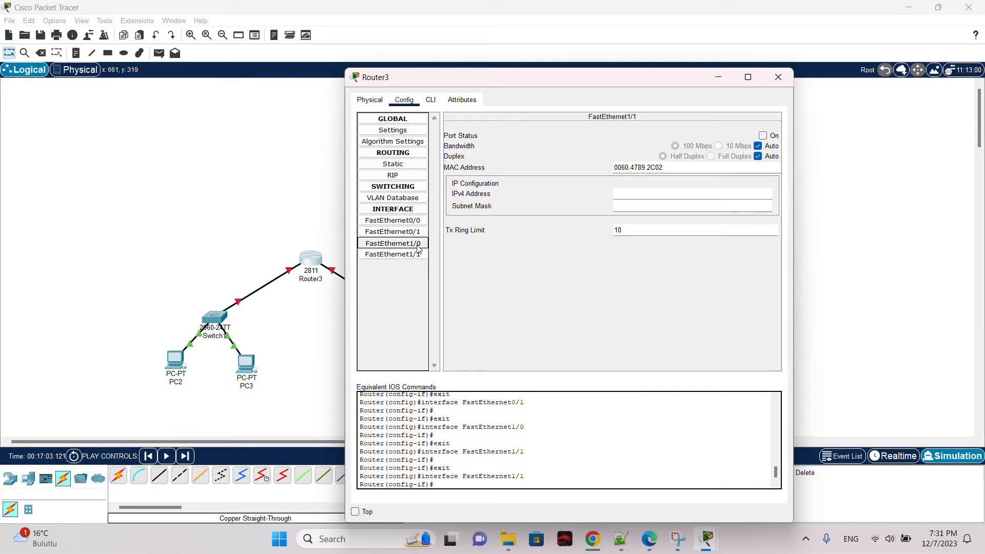
left_click(417, 231)
left_click(416, 220)
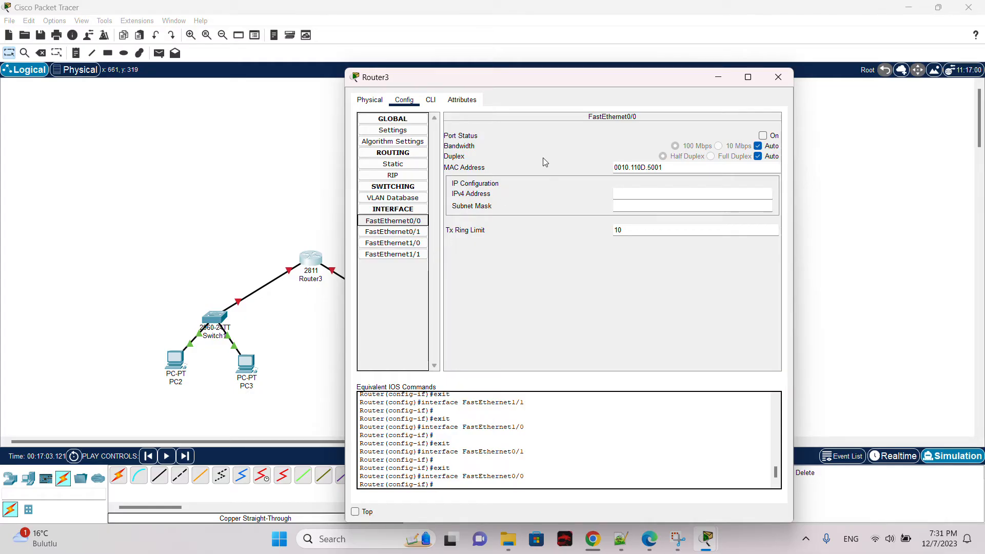
left_click(778, 77)
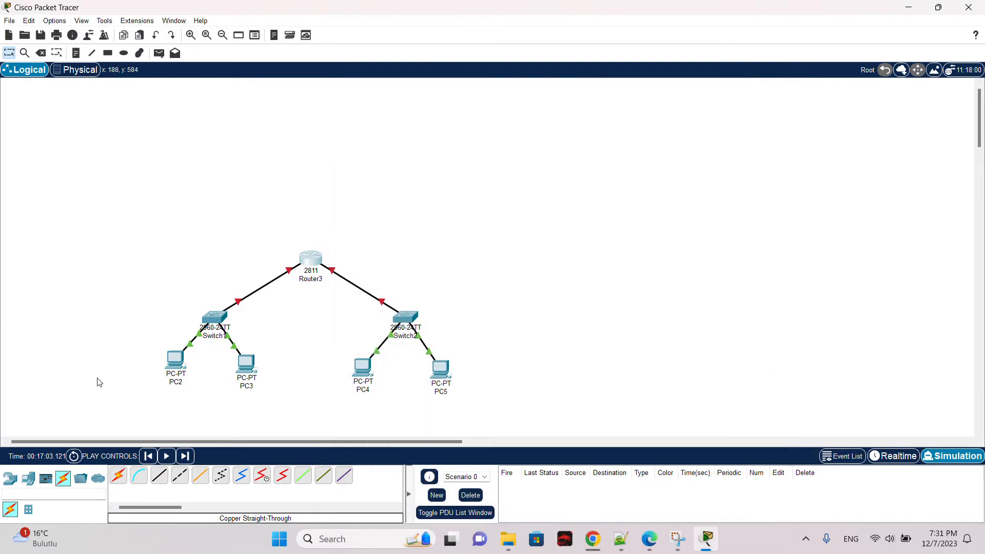
left_click_drag(113, 302, 245, 231)
left_click_drag(162, 250, 516, 380)
left_click_drag(244, 250, 473, 334)
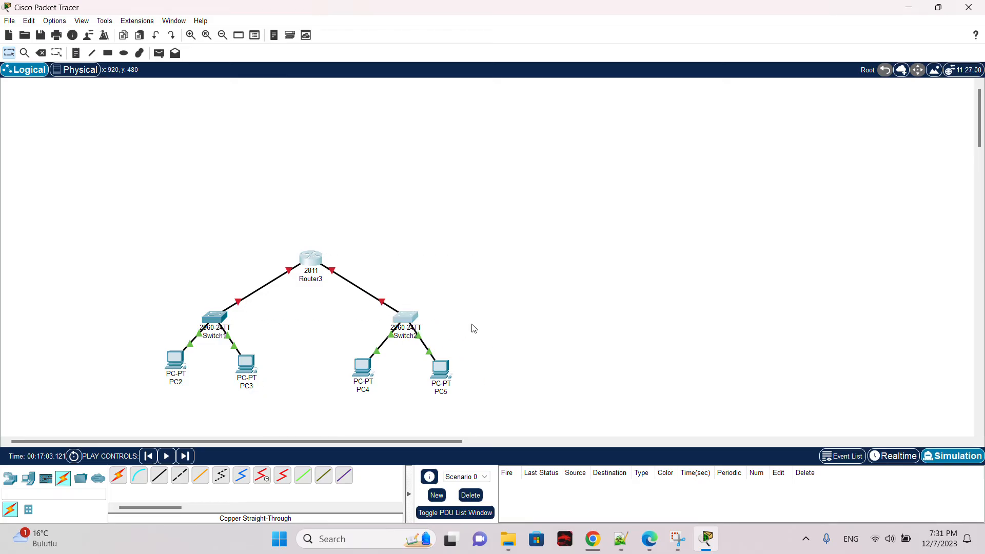
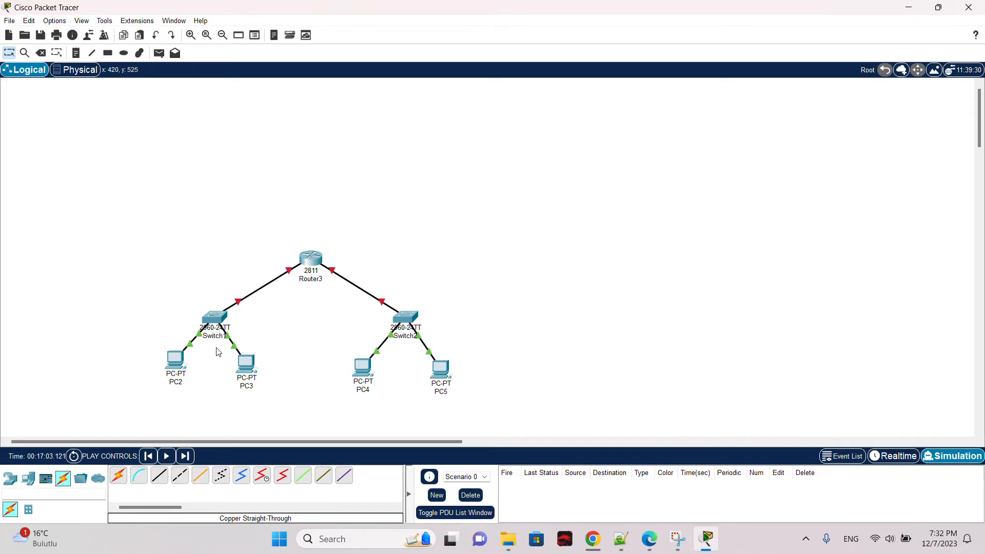
Step: Open PC2's FastEthernet0 settings to check its IPv4 address, then close the window
left_click(175, 360)
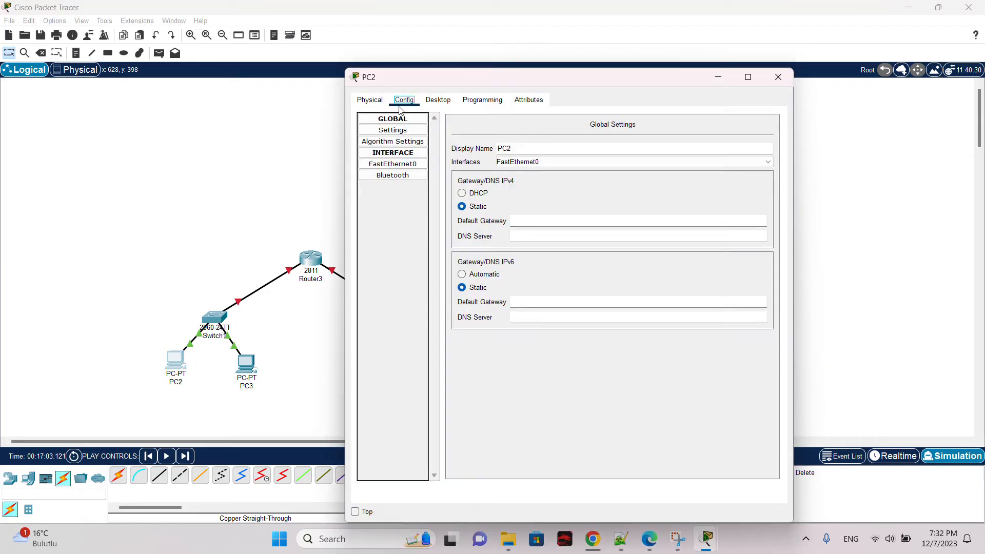
left_click(393, 164)
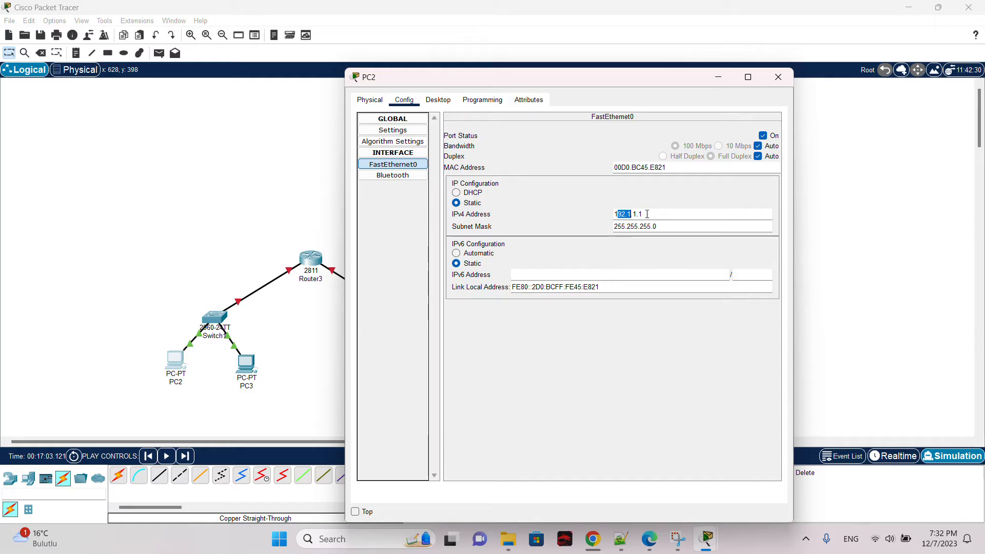
left_click(777, 77)
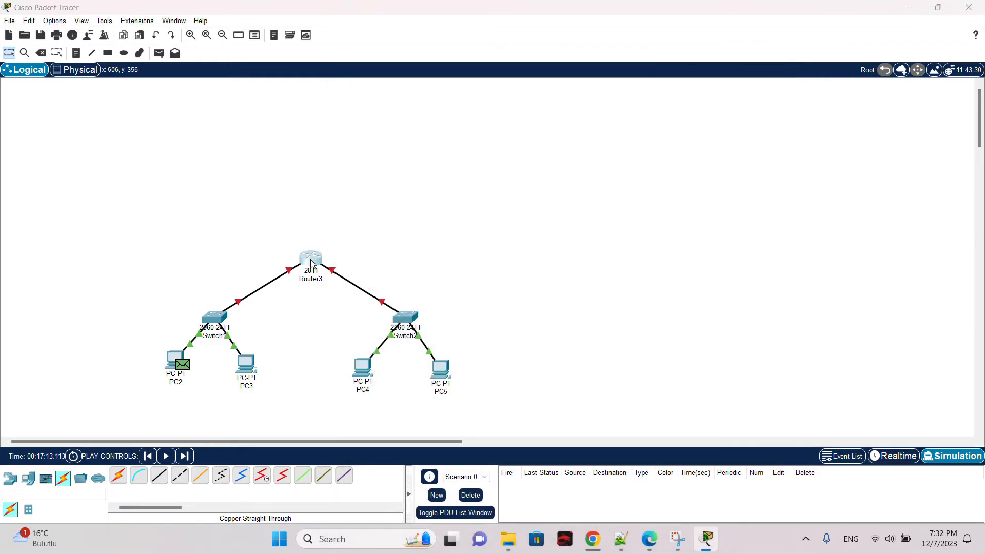
Step: Assign Router3's FastEthernet0/0 the IPv4 address 192.1.1.3 with subnet mask 255.255.255.0
left_click(311, 263)
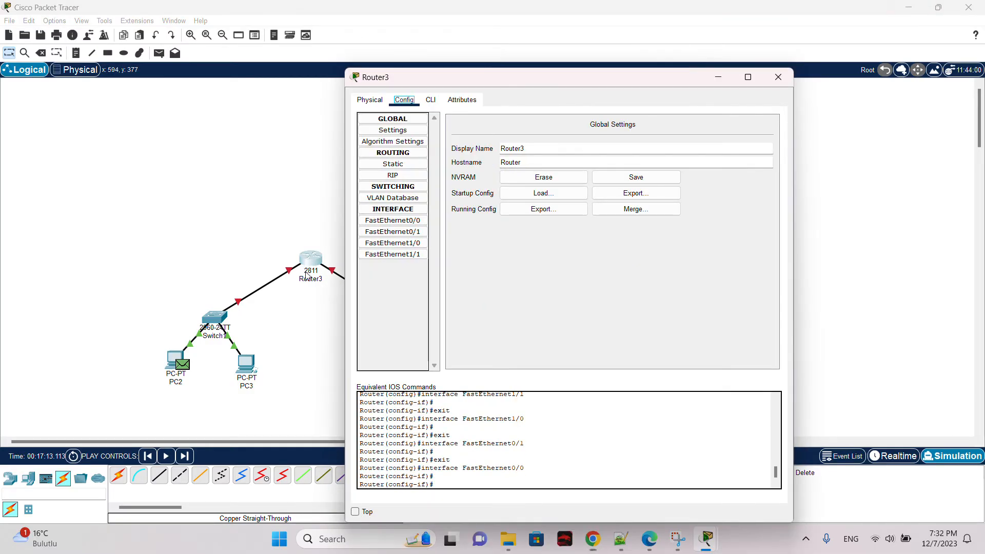
left_click(776, 77)
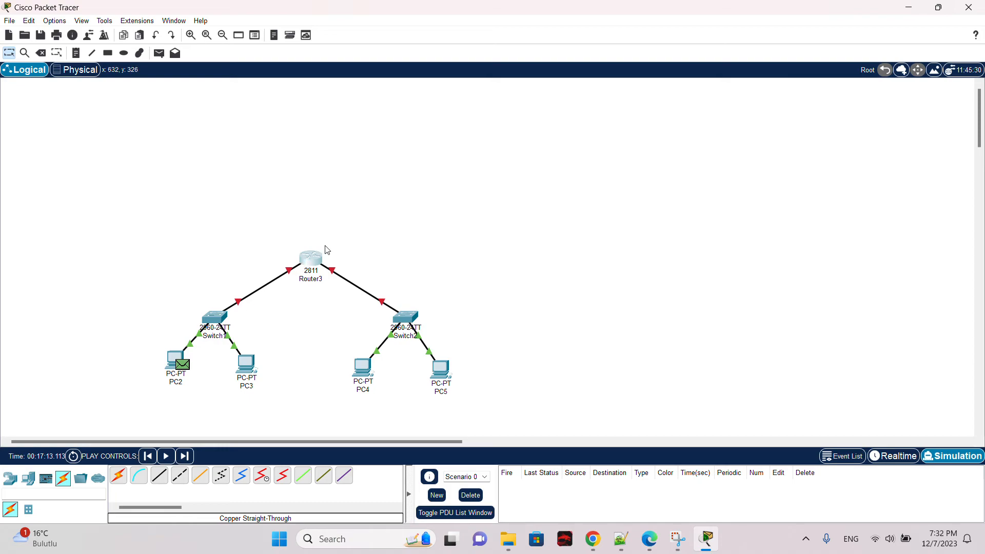
left_click(312, 259)
left_click(403, 223)
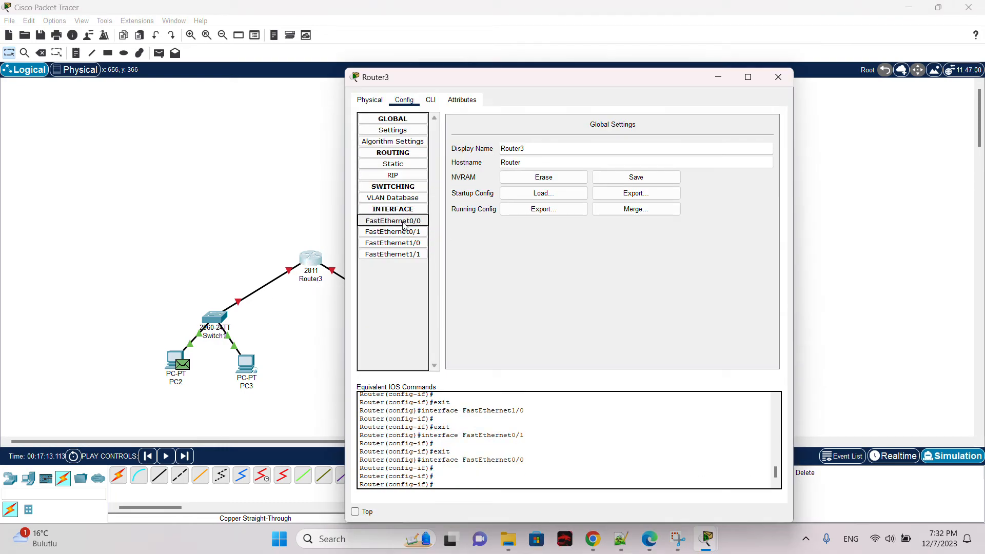
left_click(630, 191)
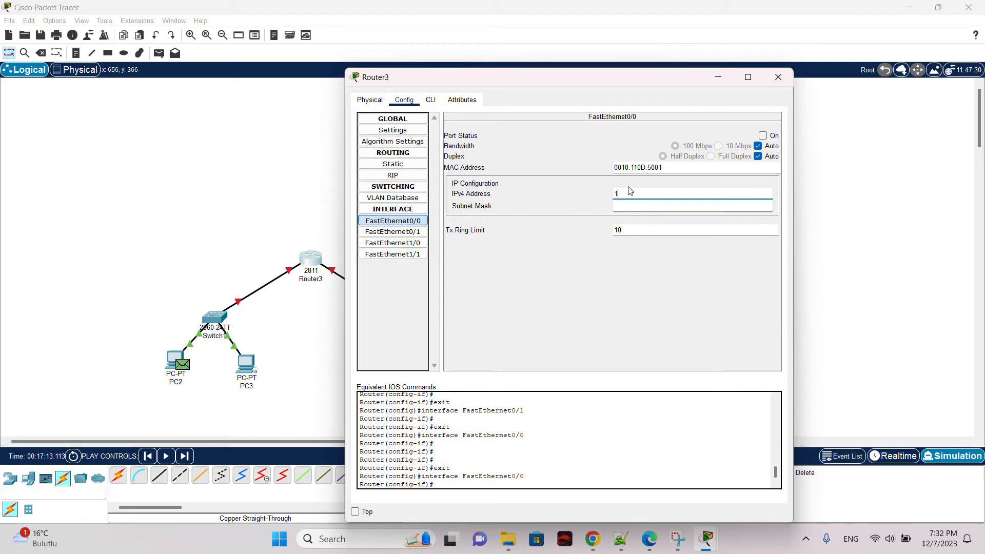
type("19")
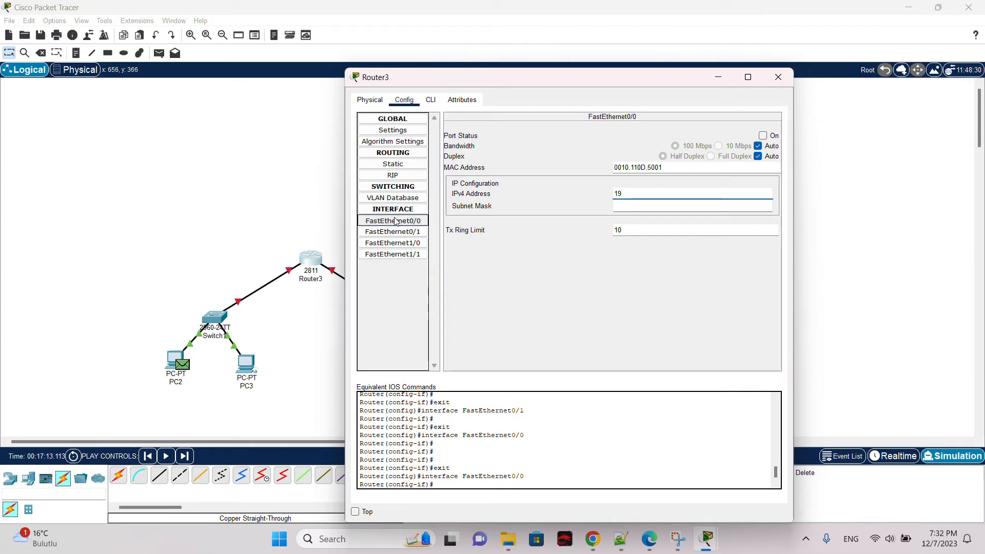
type("2.1")
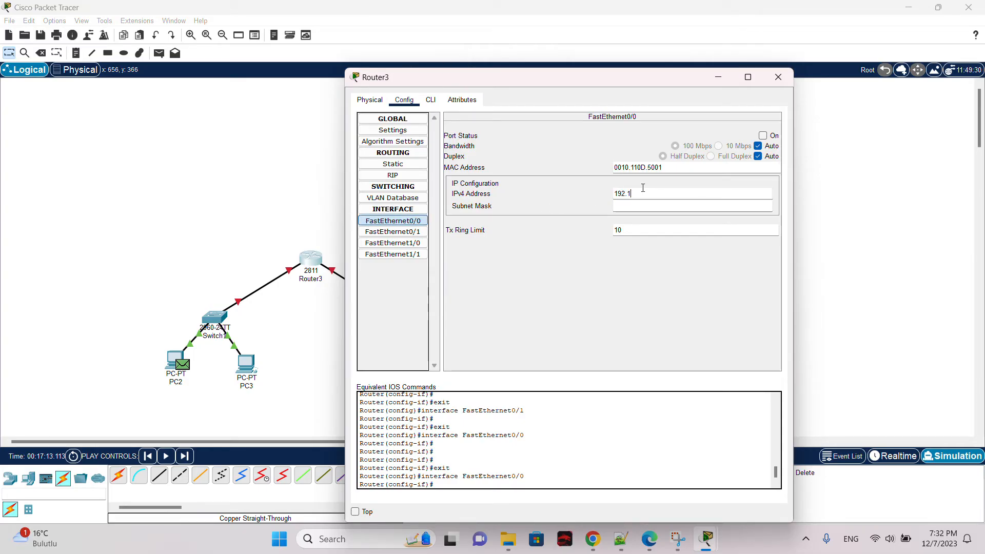
type(".1.3")
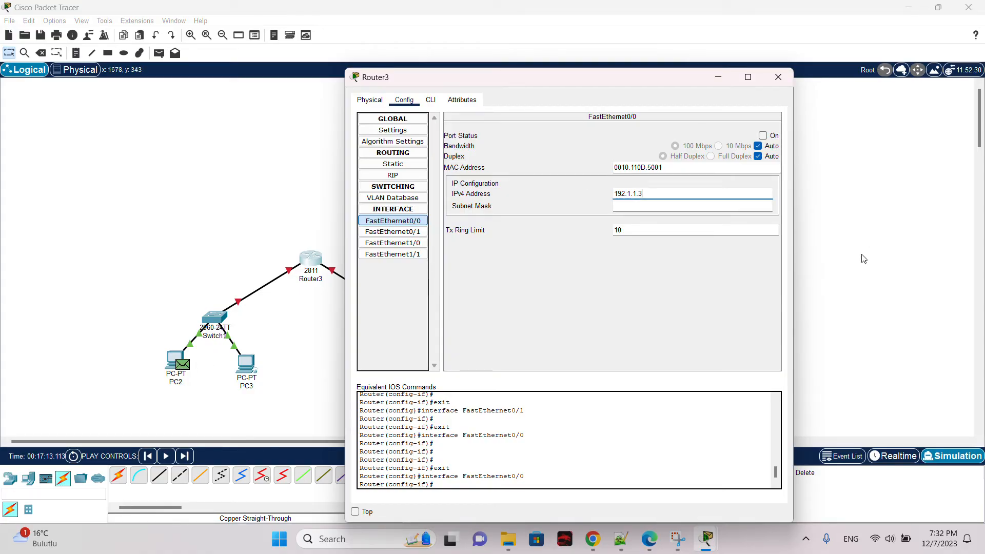
left_click(733, 211)
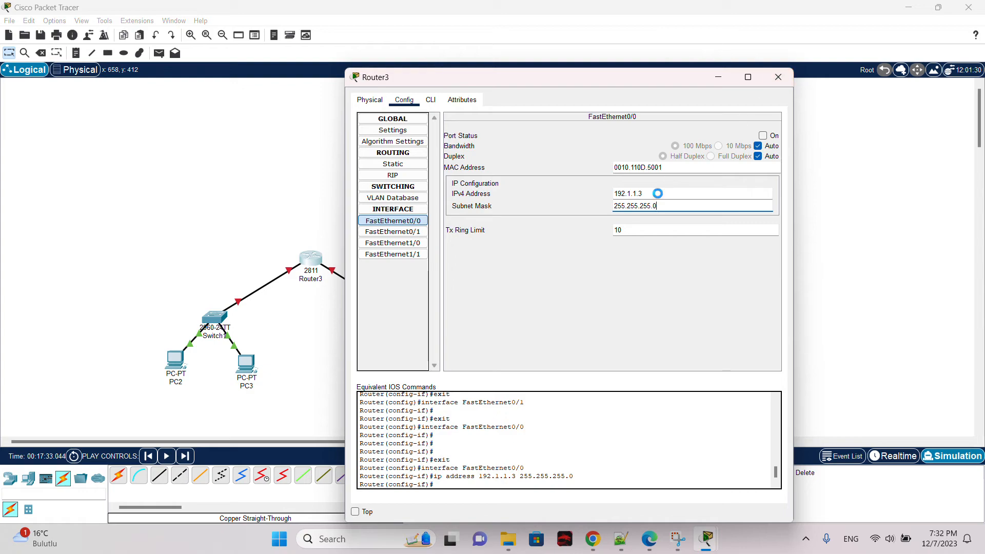
double_click(658, 194)
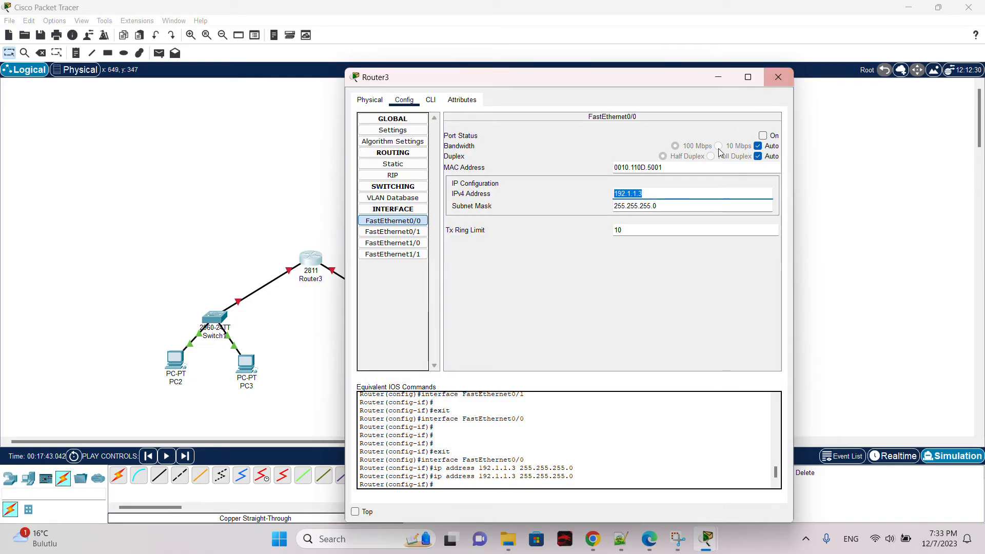
left_click(622, 197)
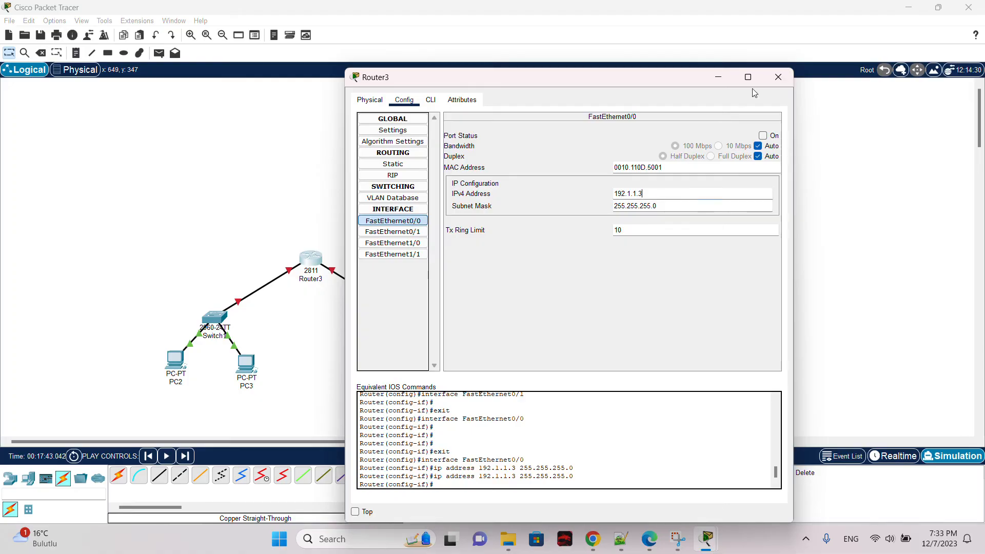
left_click(778, 77)
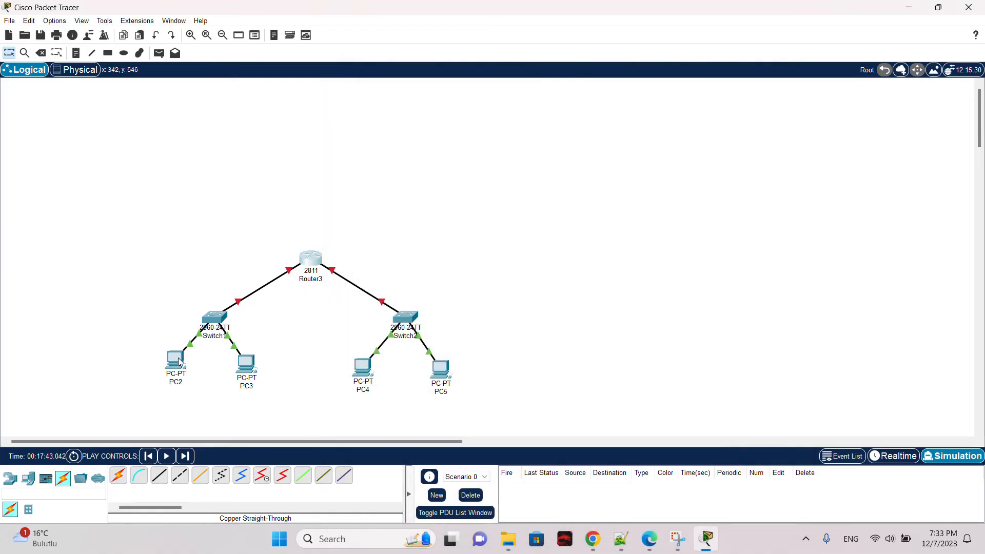
Step: Set PC2's default gateway to 192.1.1.3
left_click(178, 360)
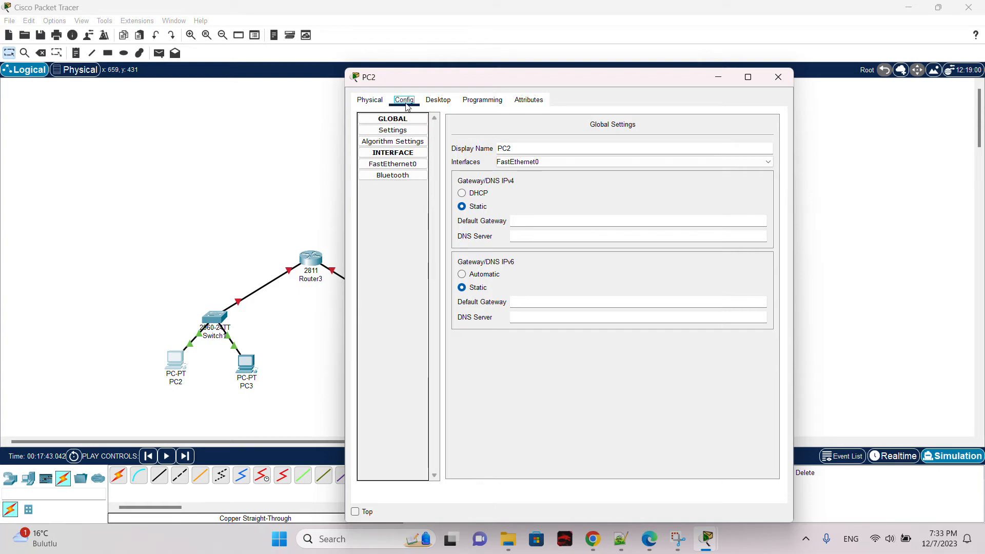
left_click(529, 221)
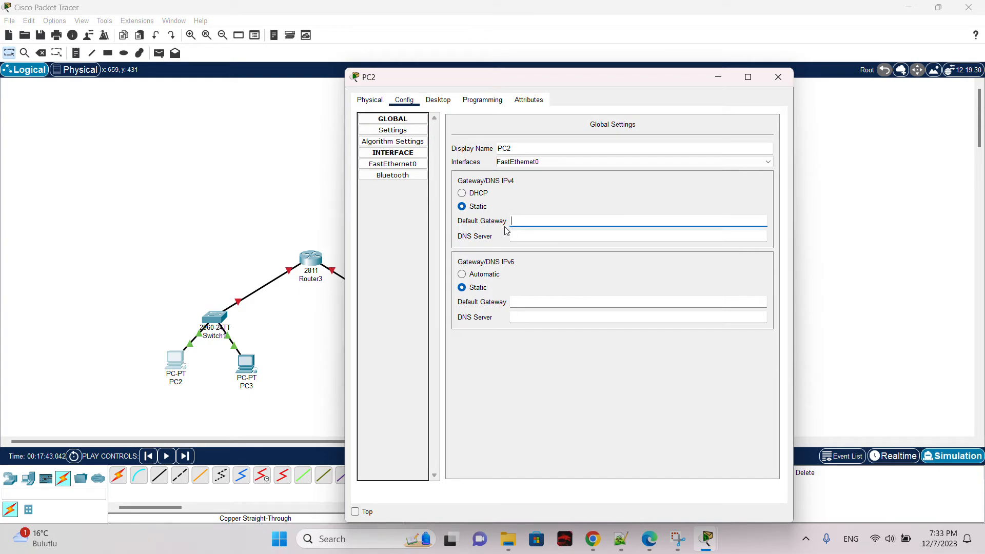
type("19")
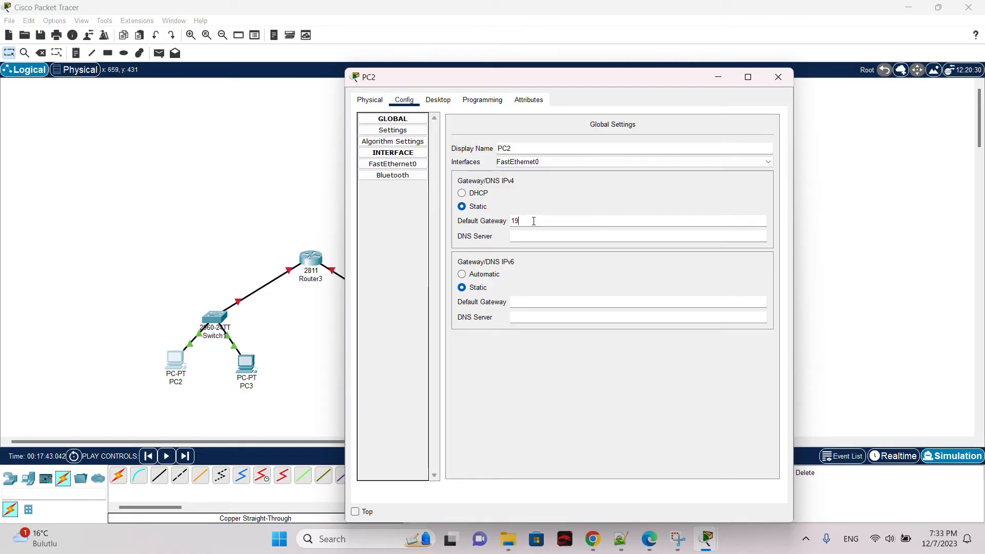
type("2.1.1.3")
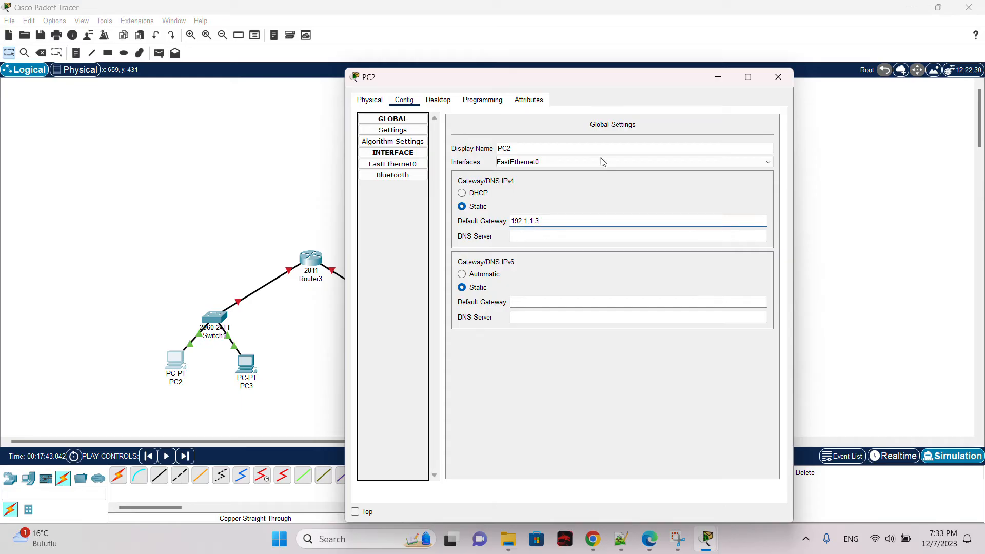
left_click(779, 77)
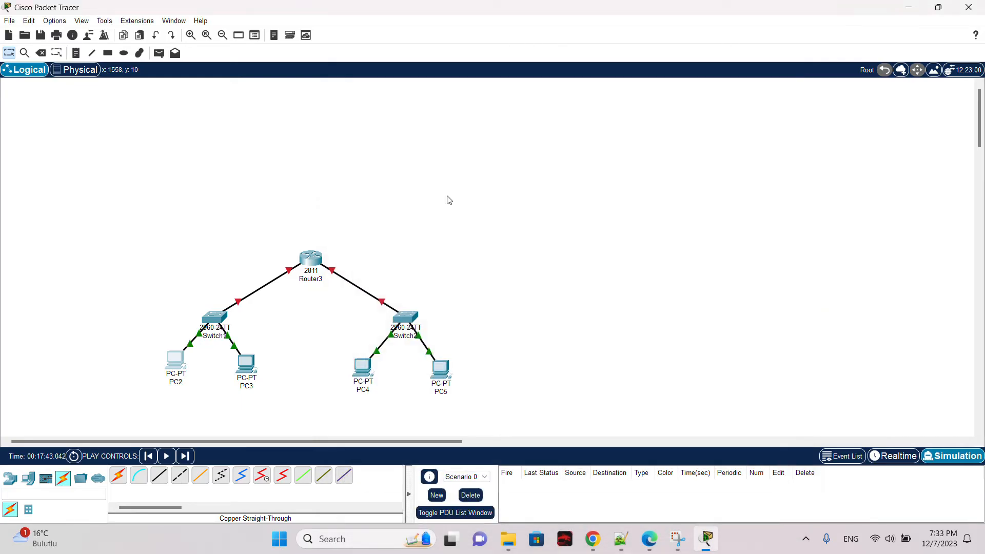
Step: Open PC3's settings and begin entering its default gateway, typing 192, then close the window
left_click(247, 364)
left_click(420, 165)
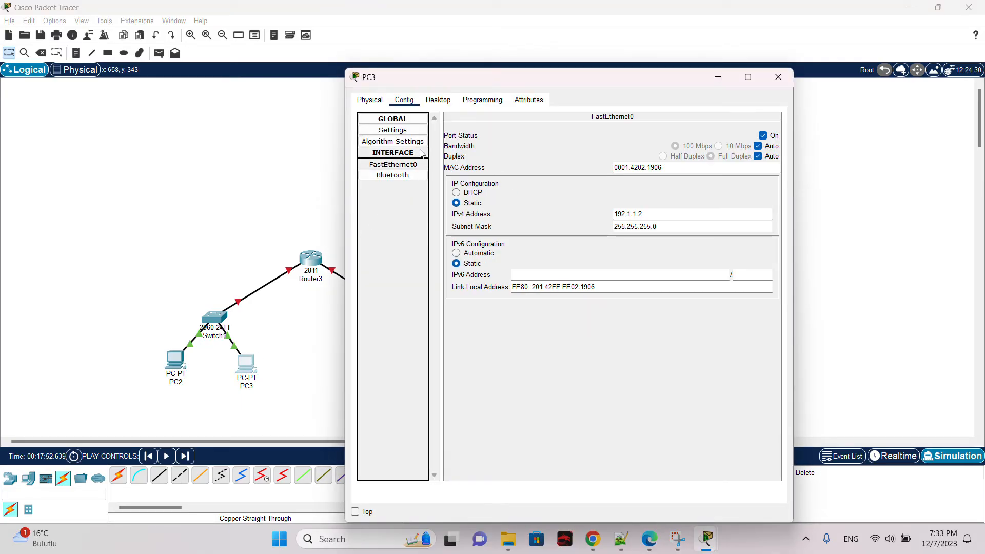
left_click(423, 141)
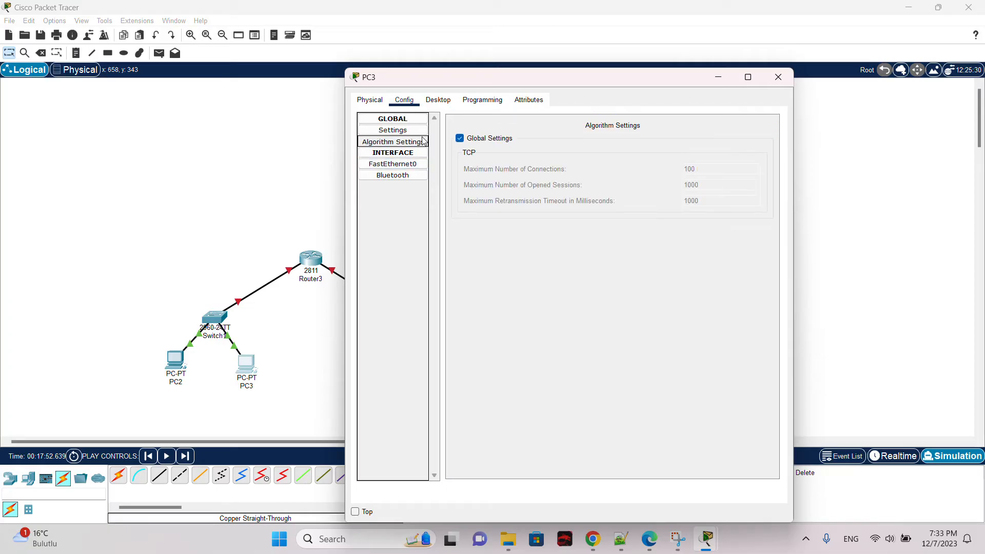
left_click(415, 130)
left_click(537, 224)
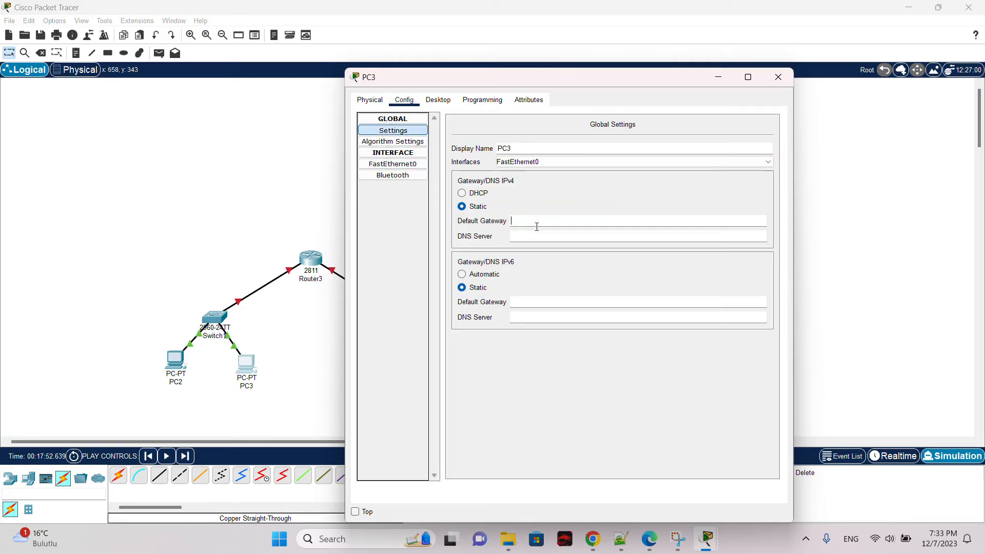
type("192.1.1.3")
left_click(778, 77)
Step: Open Router3's FastEthernet0/0 settings to review them, then close the window
left_click(311, 259)
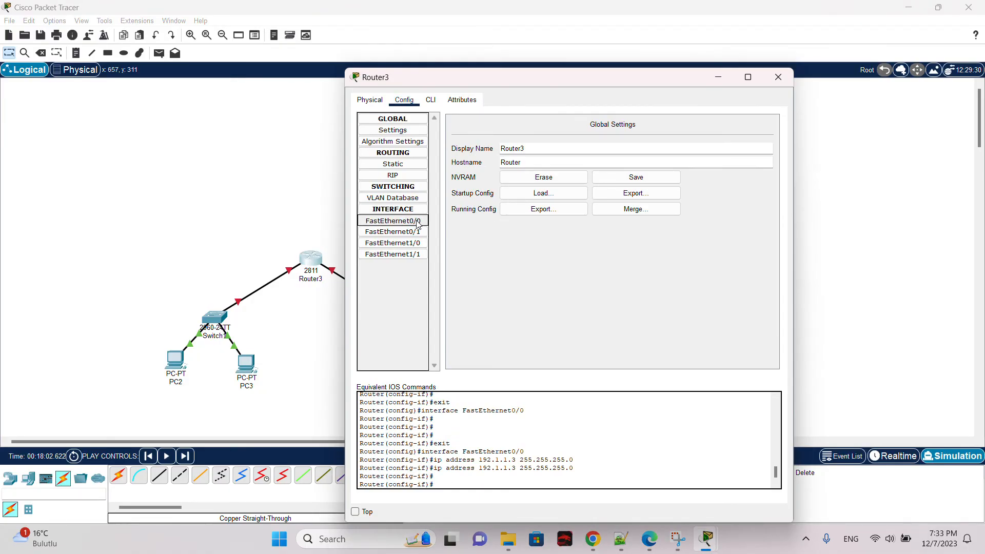
left_click(418, 224)
left_click(778, 77)
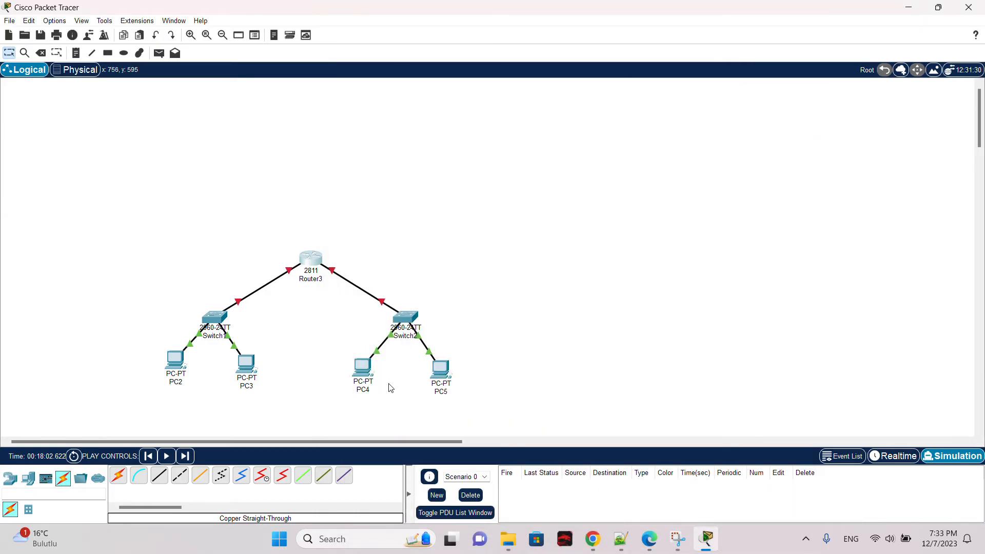
Step: Open PC4's FastEthernet0 settings to check its IPv4 address, then close the window
left_click(362, 366)
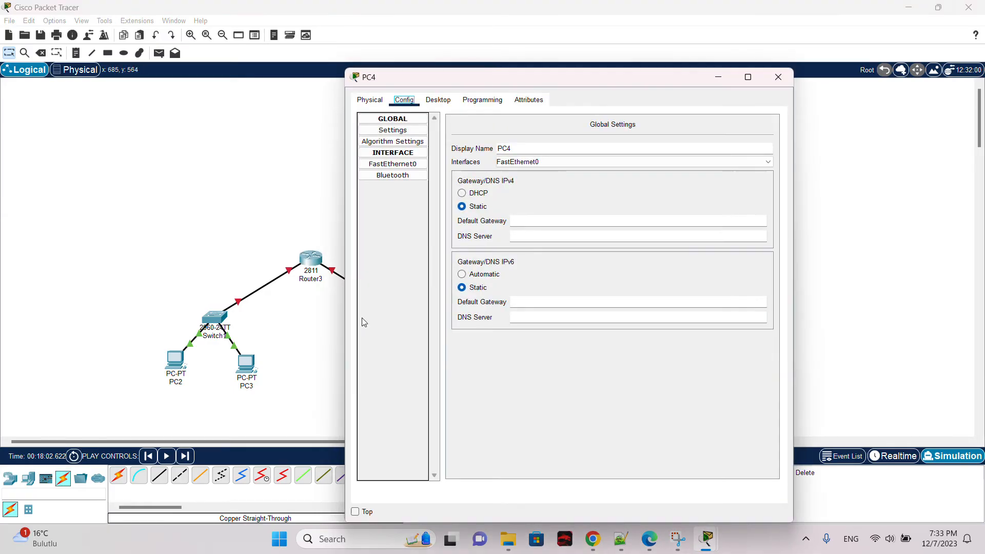
left_click(408, 164)
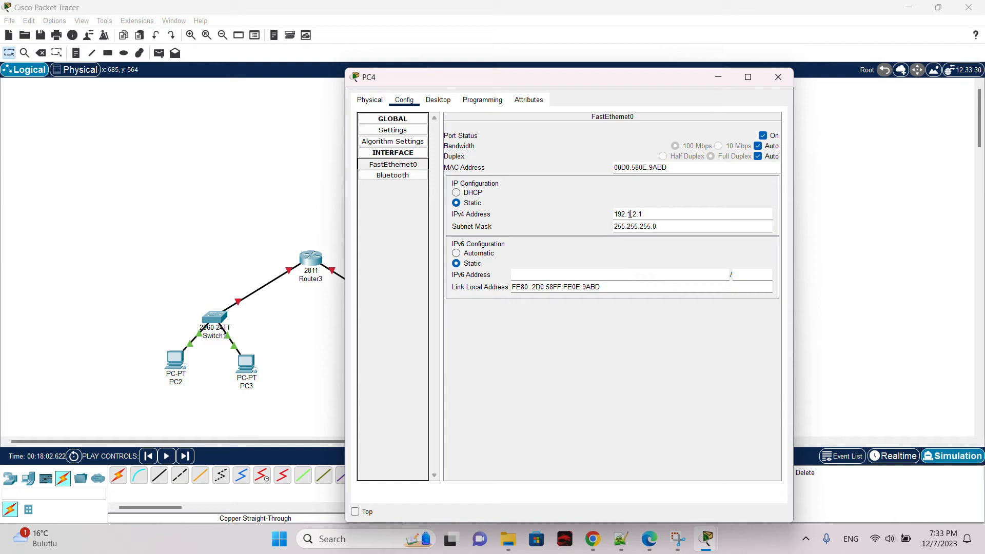
left_click(789, 81)
Step: Start entering an IPv4 address for Router3's FastEthernet0/1, typing 192.1, then close the window
left_click(314, 262)
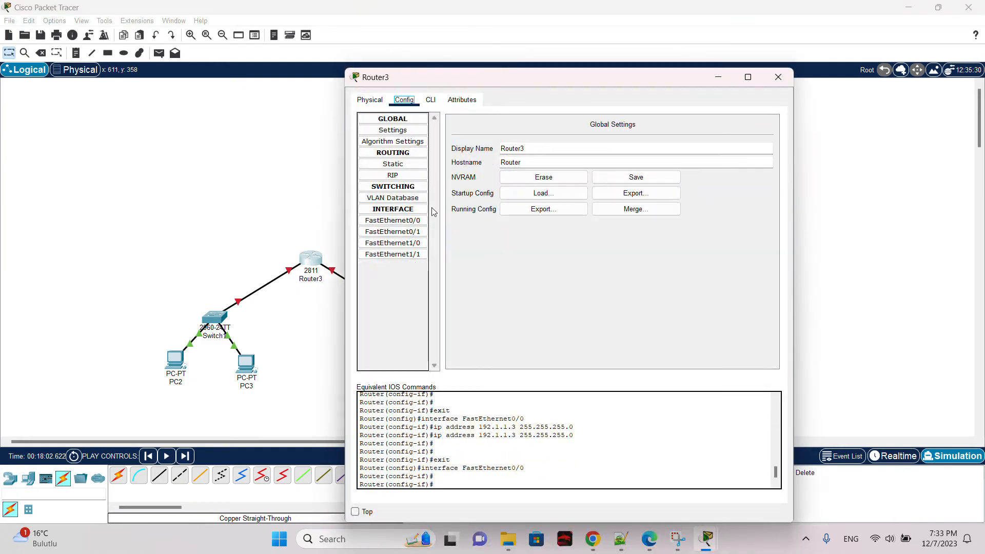
left_click(418, 235)
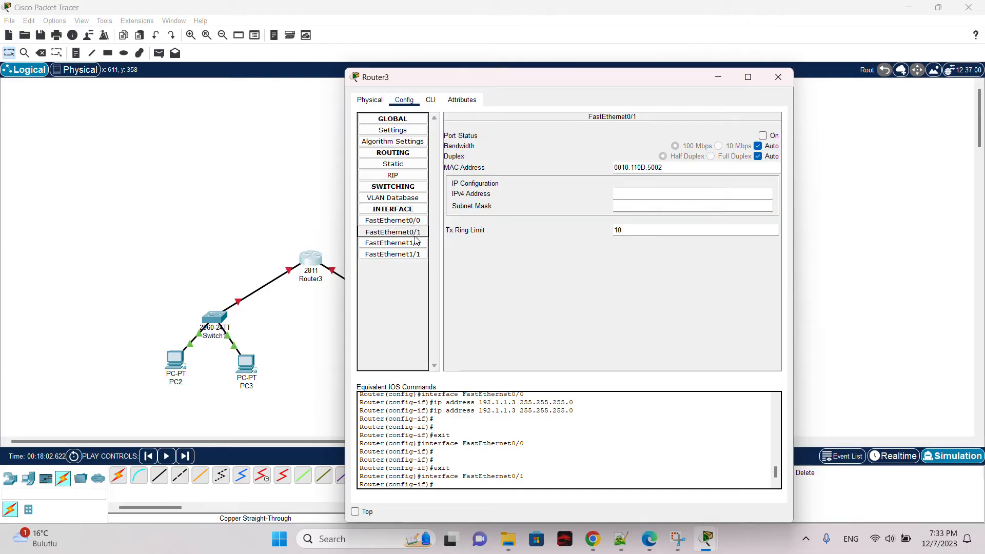
left_click(638, 197)
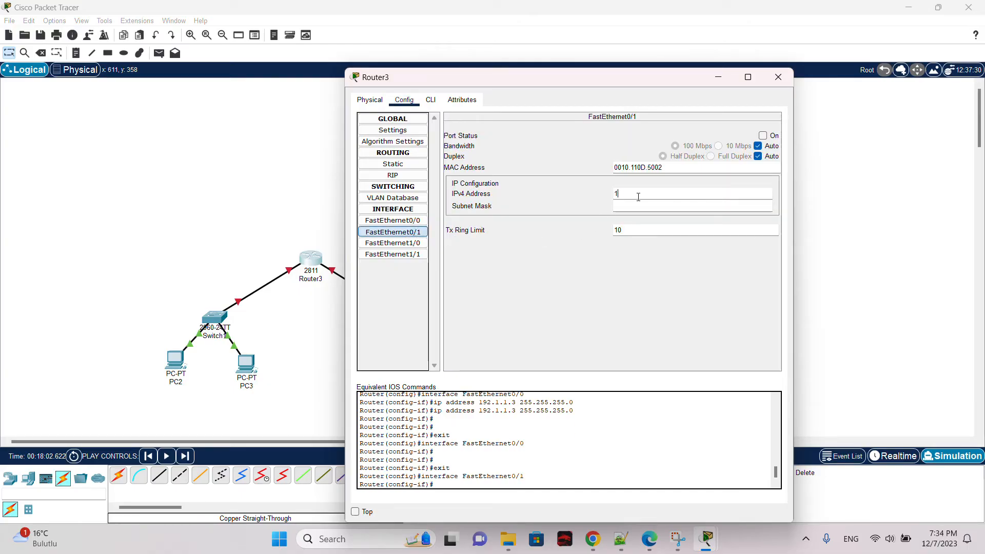
type("192.1.")
key("BackSpace")
left_click(778, 77)
Step: Enter 192.1.2.1 as PC4's FastEthernet0 IPv4 address
left_click(362, 366)
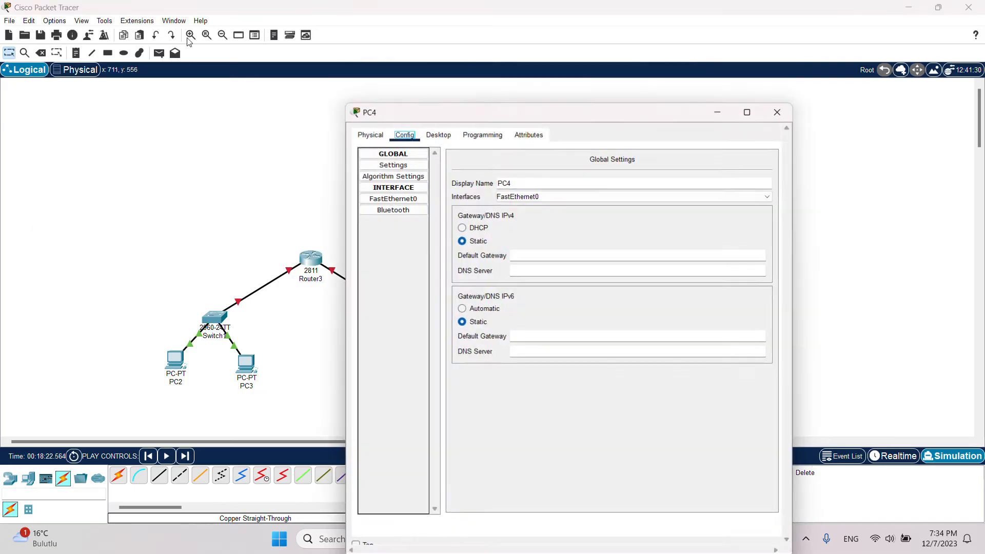
left_click(395, 165)
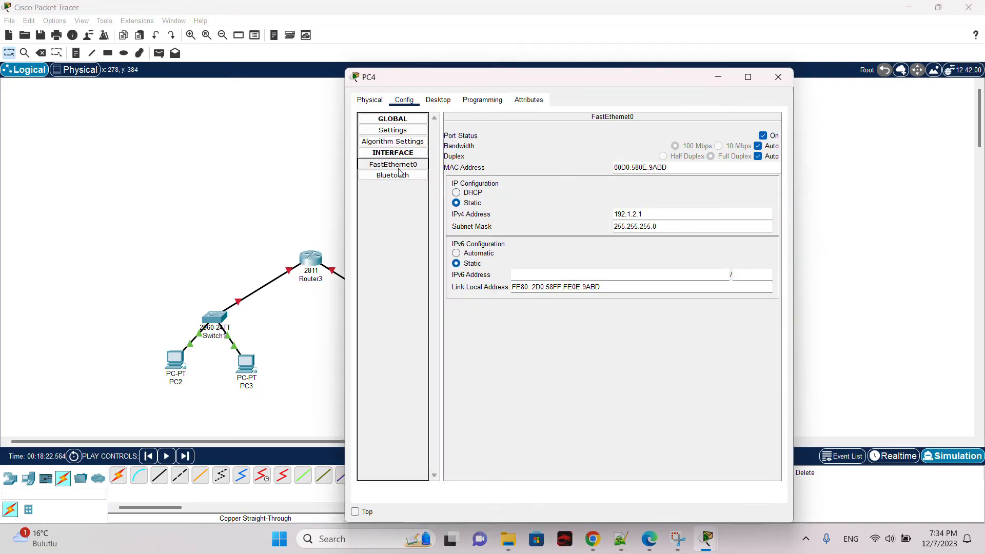
left_click(640, 213)
type("192.1.2.1")
Step: Set PC4's default gateway to 192.1.2.1 and close its window
left_click_drag(472, 82, 615, 82)
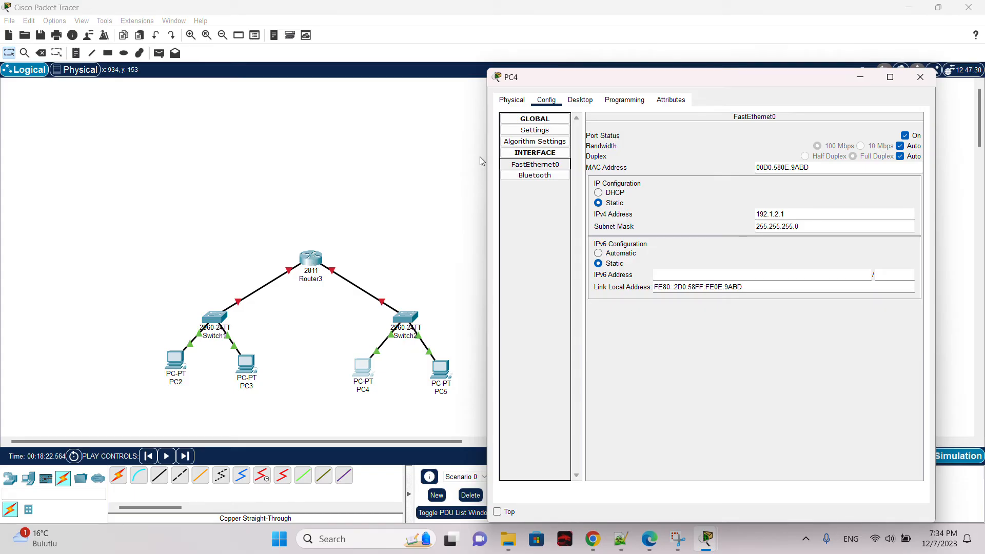
left_click(536, 140)
left_click(538, 130)
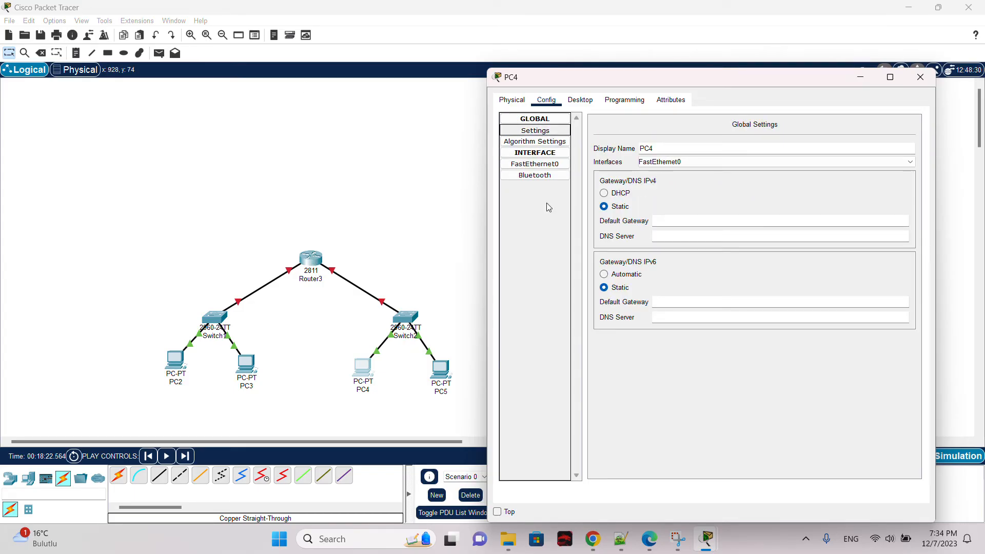
left_click(696, 218)
type("192")
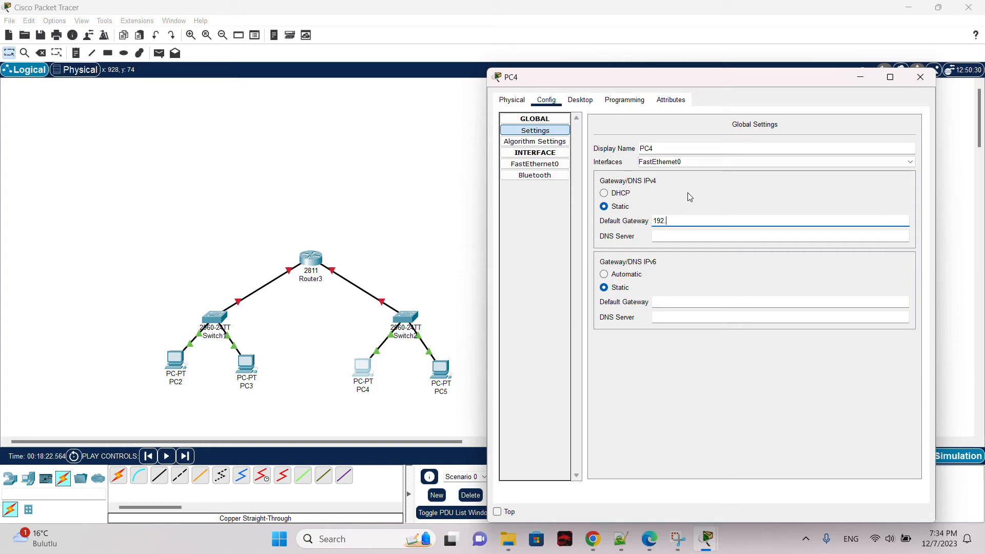
type(".1.2.1")
left_click(920, 77)
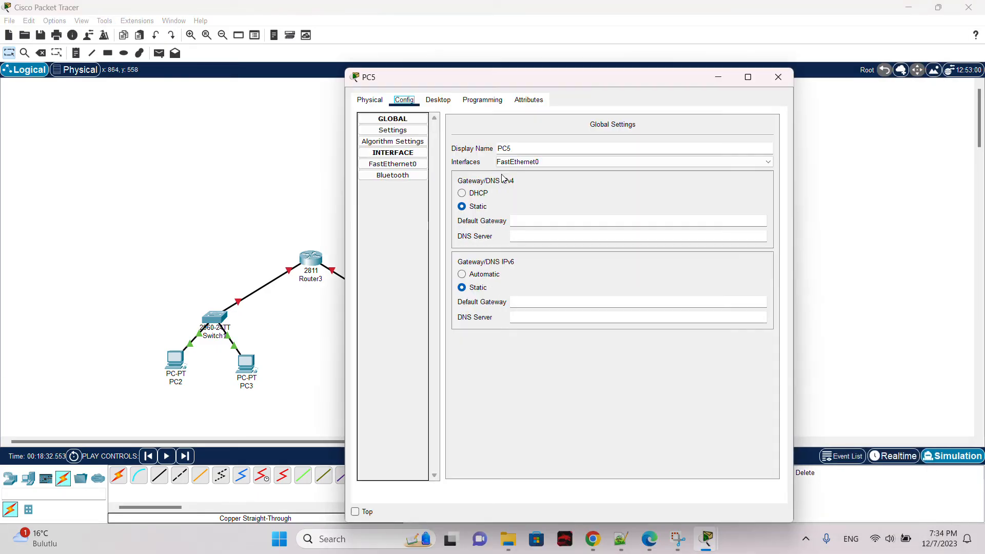
Step: Set PC5's default gateway to 192.1.2.3 and close its window
left_click(440, 369)
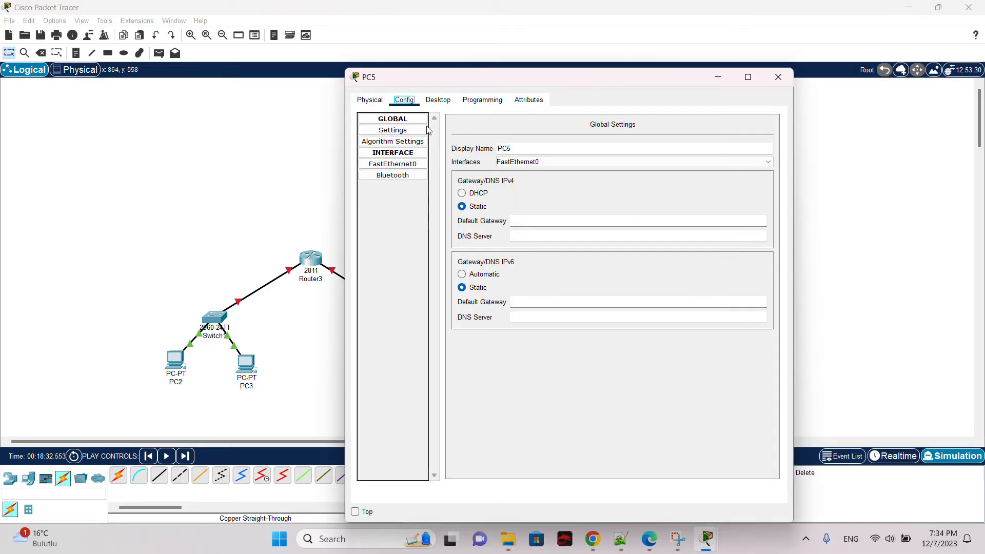
left_click(560, 220)
type("192.1.2.3")
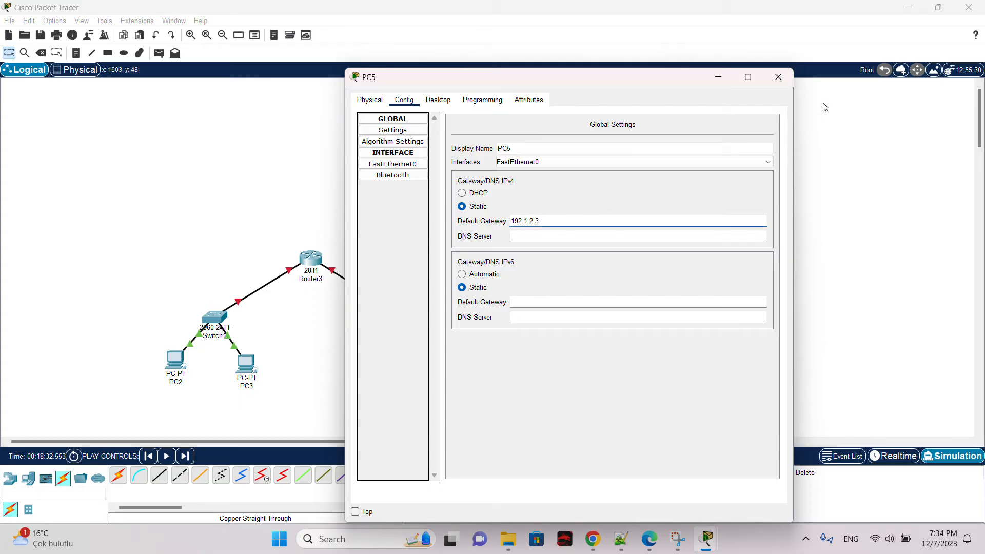
left_click(778, 77)
Step: Review Router3's FastEthernet0/0 and FastEthernet0/1 IP settings, then close the router window
left_click(310, 260)
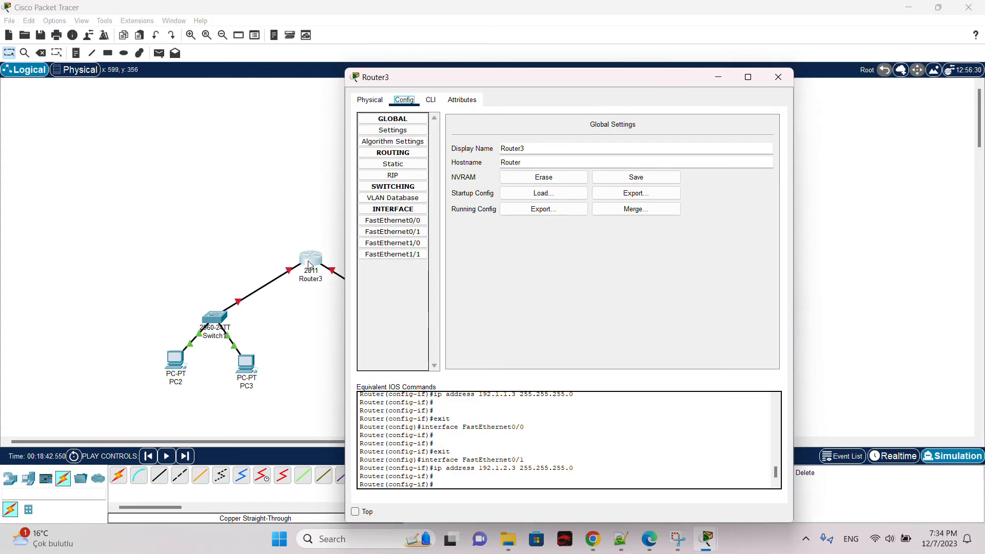
left_click(404, 199)
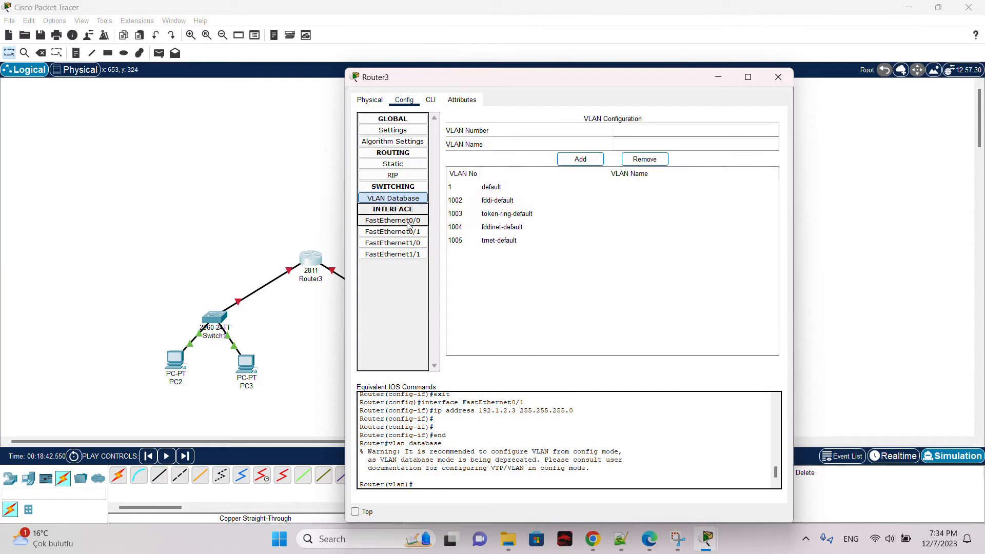
left_click(409, 222)
left_click(409, 232)
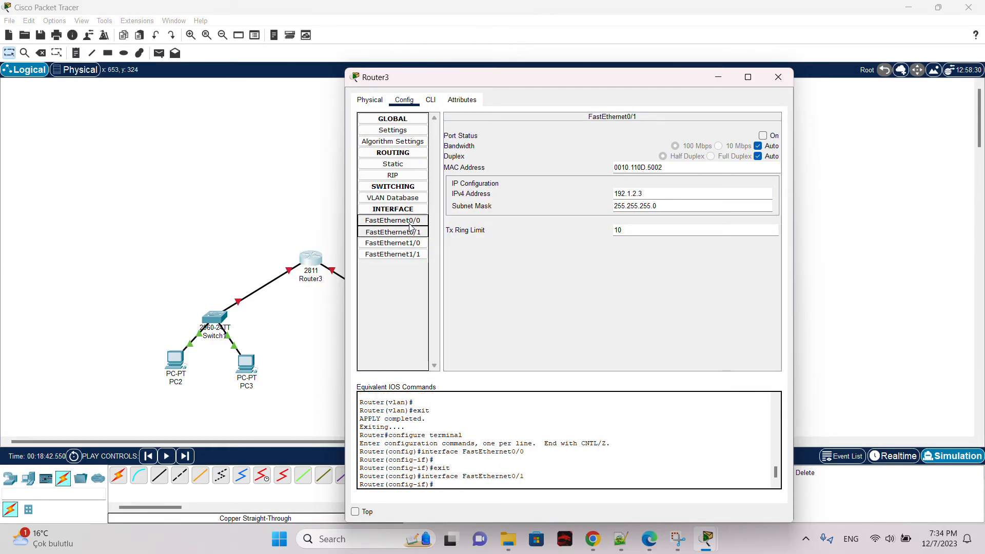
left_click(409, 221)
left_click(778, 77)
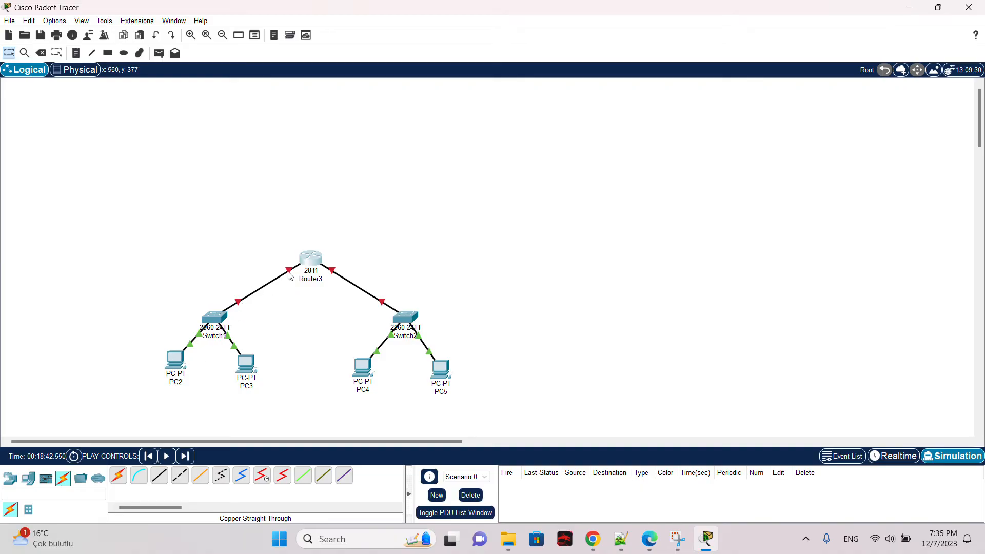
Step: Turn on the port status of Router3's FastEthernet0/0 and FastEthernet0/1 interfaces and close the window
left_click(312, 258)
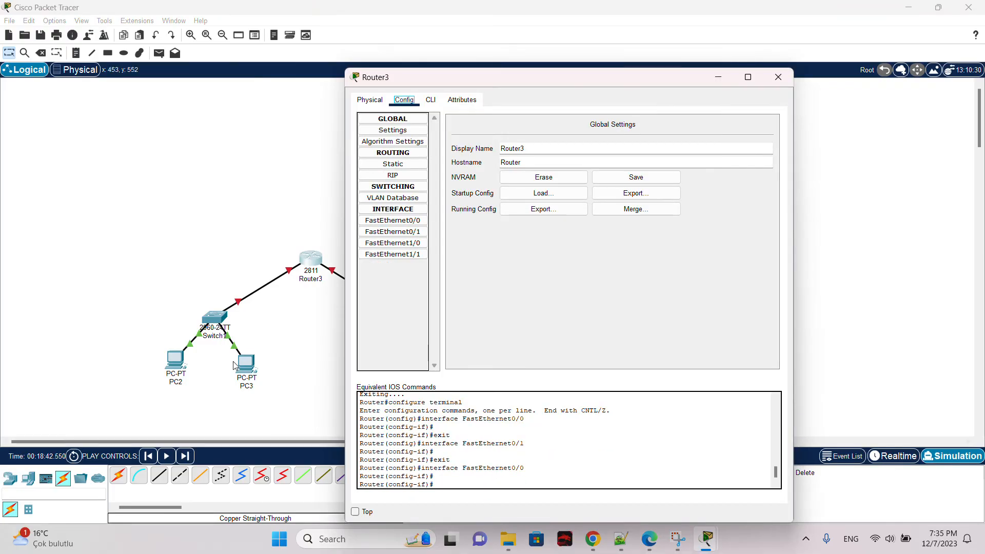
left_click(401, 223)
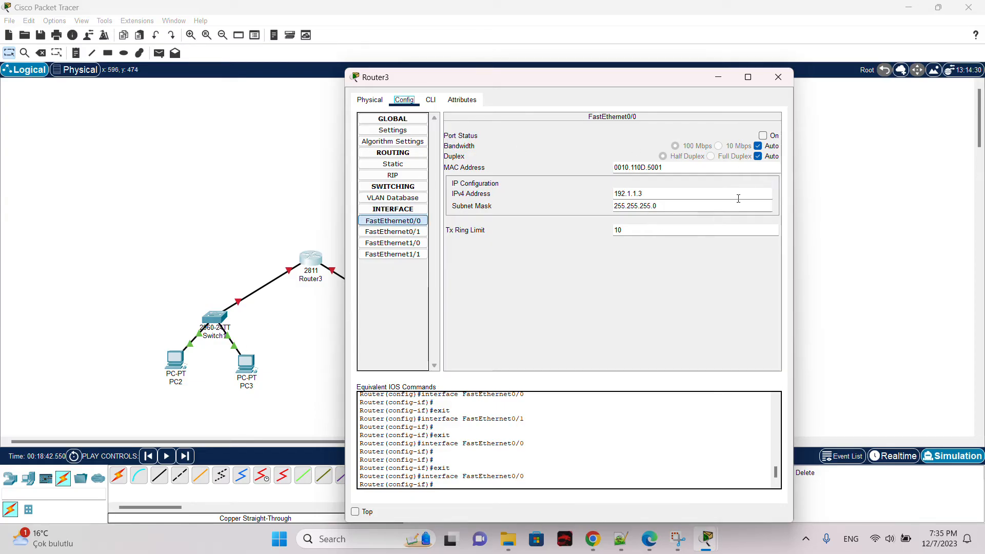
left_click(769, 135)
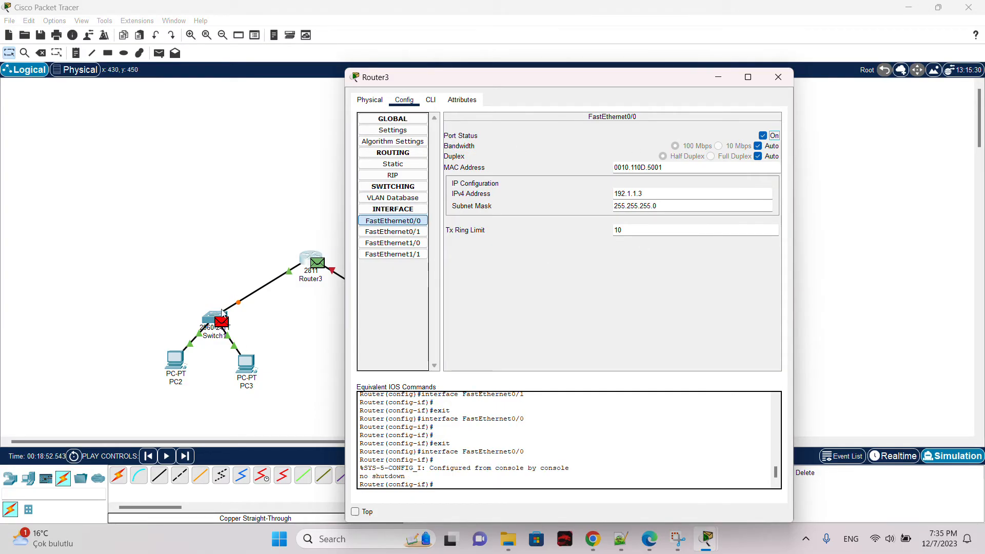
left_click(393, 231)
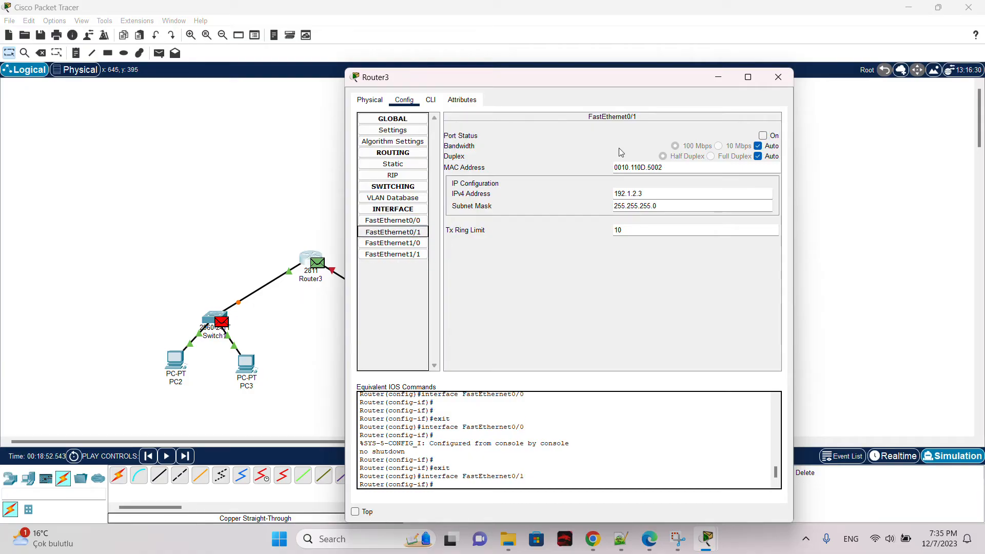
left_click(770, 134)
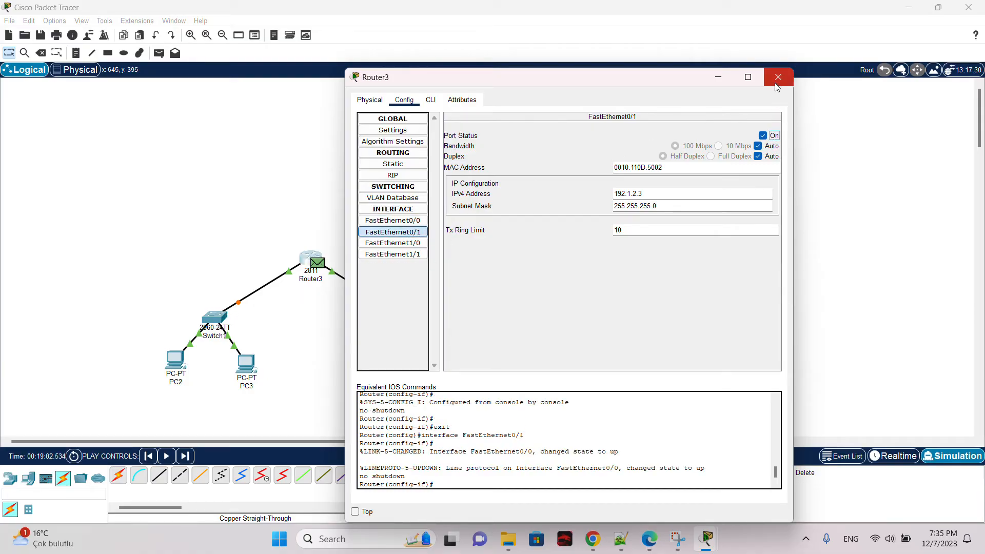
left_click(779, 77)
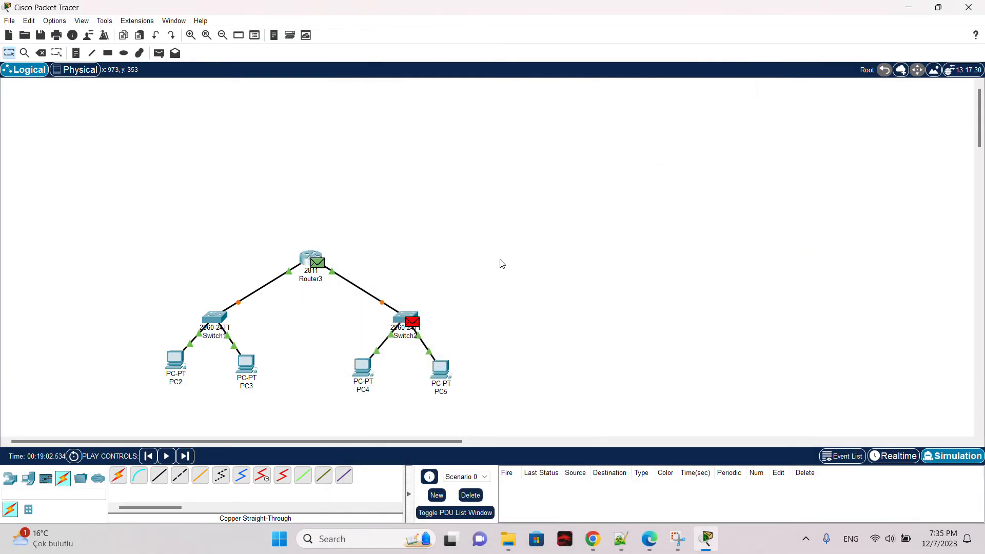
Step: Clear the PDU list and send a simple PDU from PC2 to PC3 in Realtime mode
left_click(472, 496)
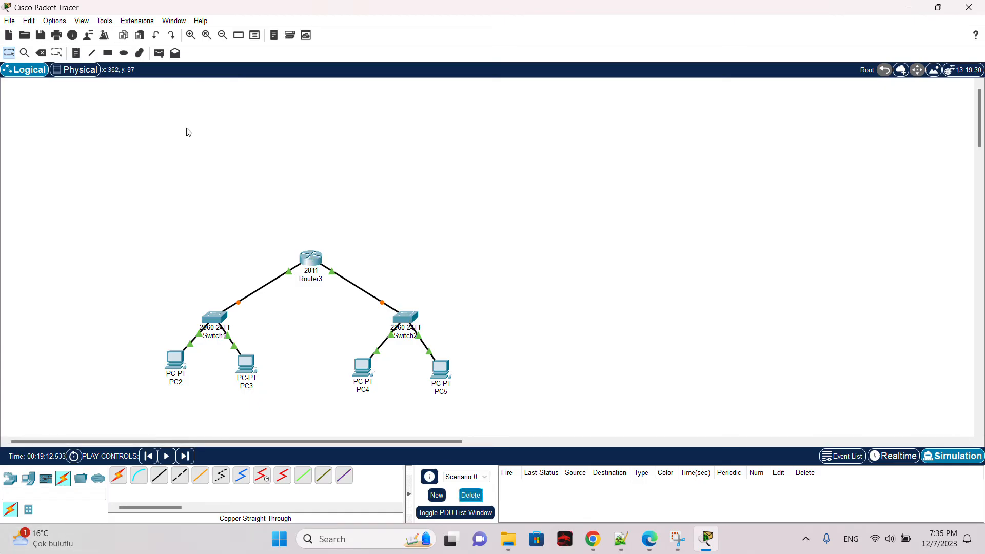
left_click(159, 53)
left_click(176, 358)
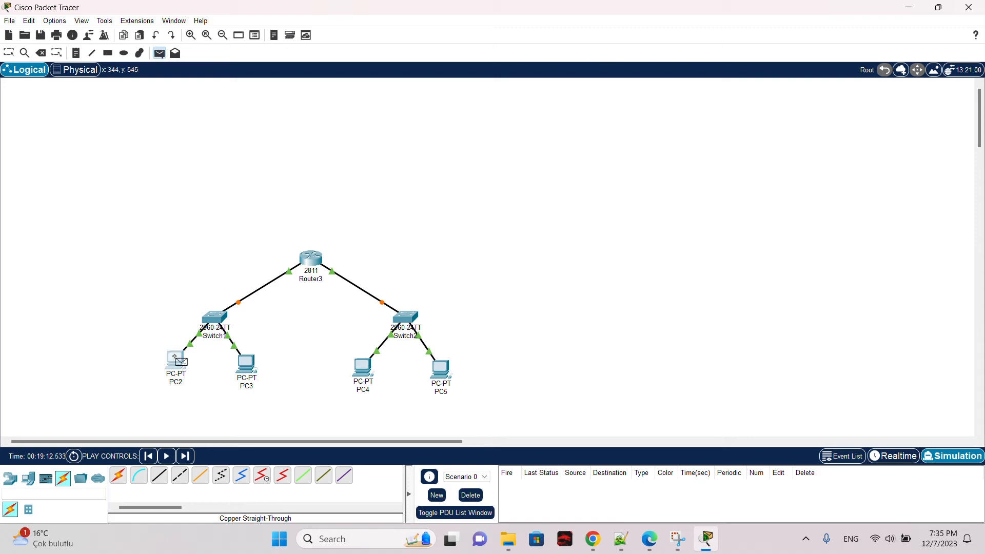
left_click(249, 368)
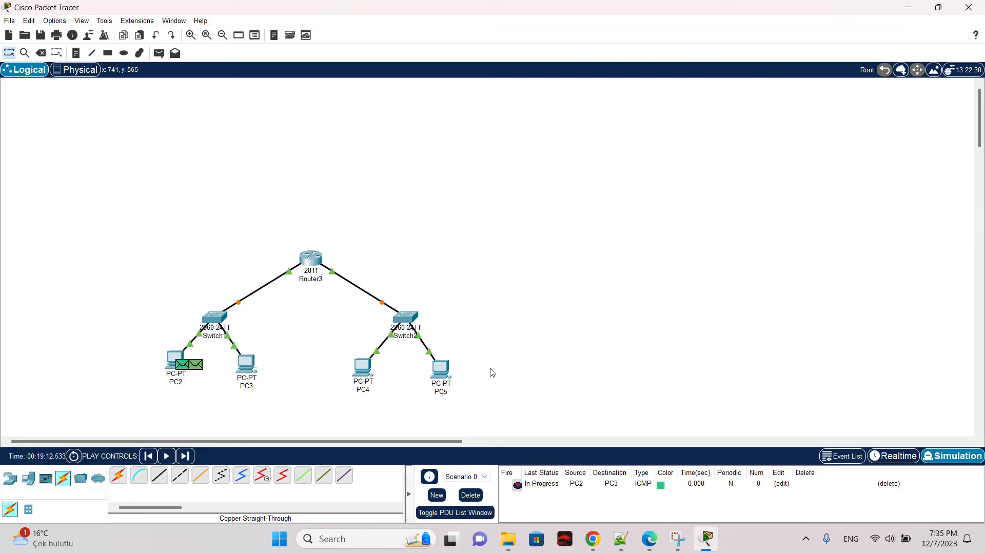
left_click(894, 456)
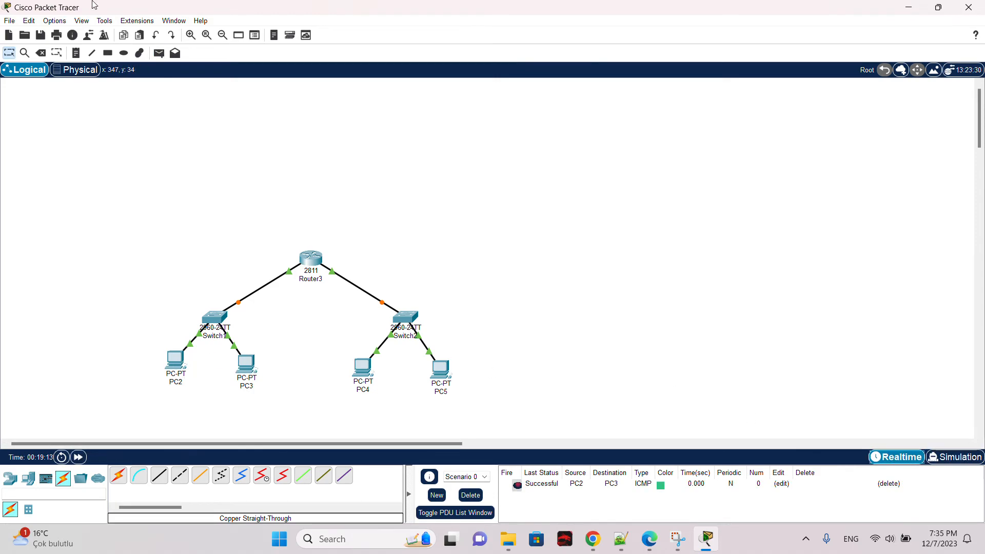
Step: Send a simple PDU from PC2 to PC4 twice to test inter-LAN connectivity
left_click(159, 54)
left_click(176, 368)
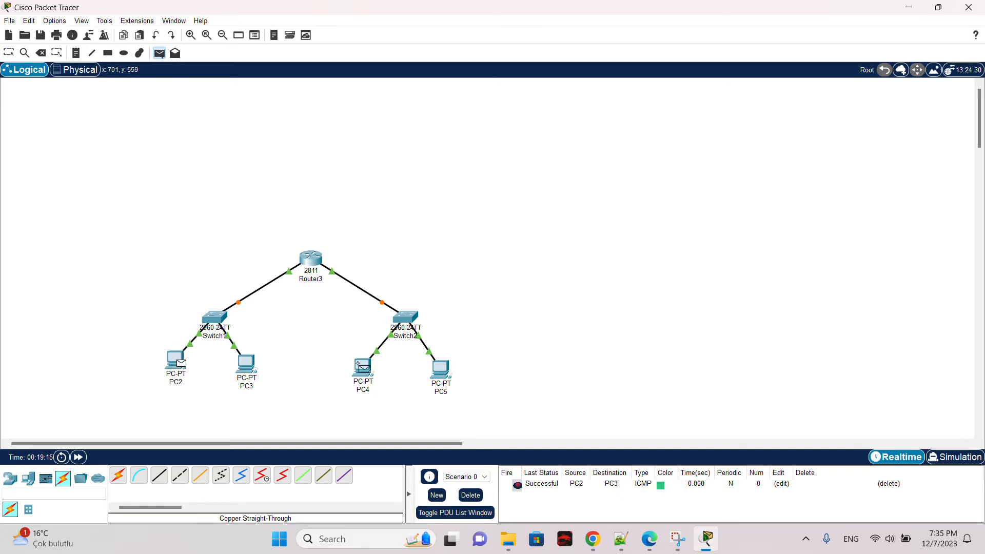
left_click(362, 367)
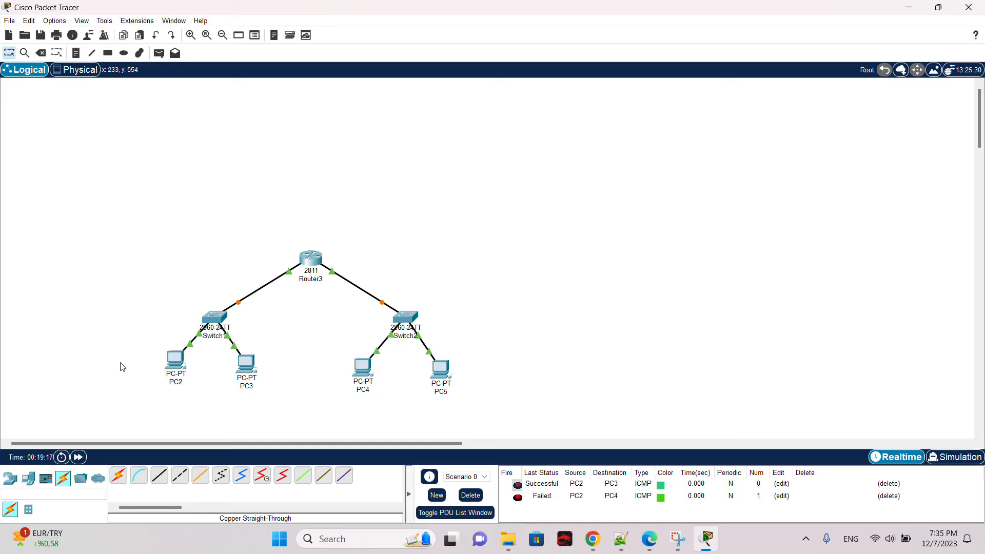
left_click(159, 52)
left_click(176, 362)
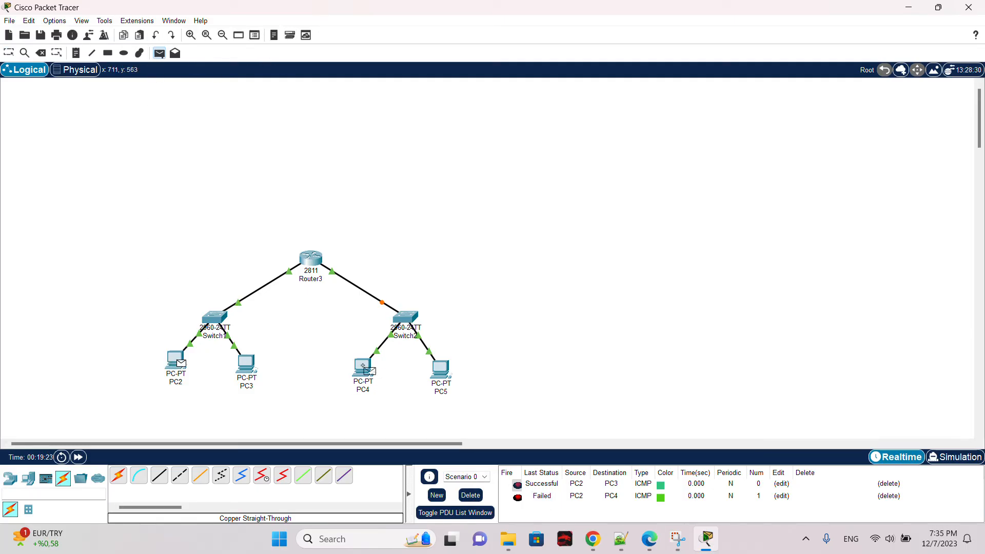
left_click(362, 365)
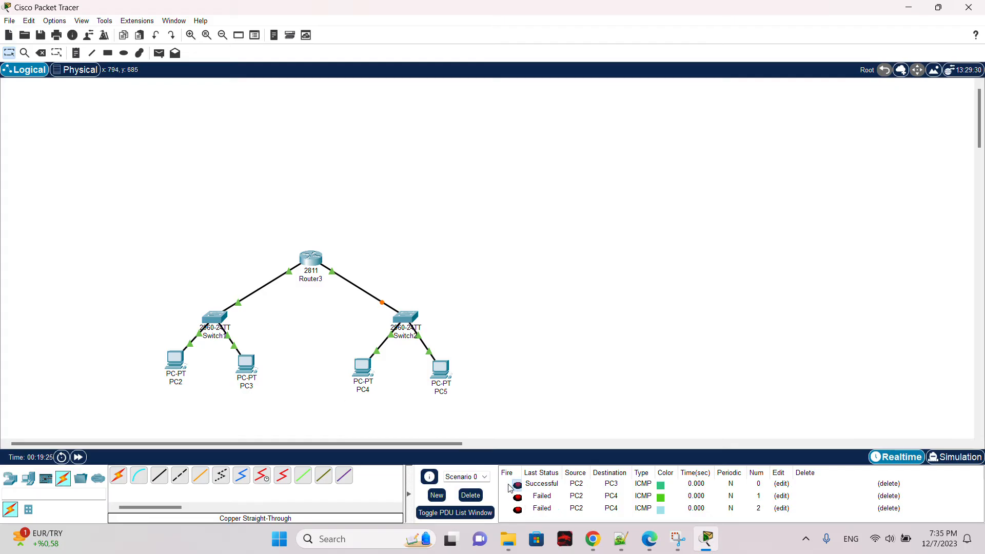
Step: Clear the PDUs, switch to Simulation mode, and play a simple PDU from PC2 to PC4, then clear it
left_click(470, 495)
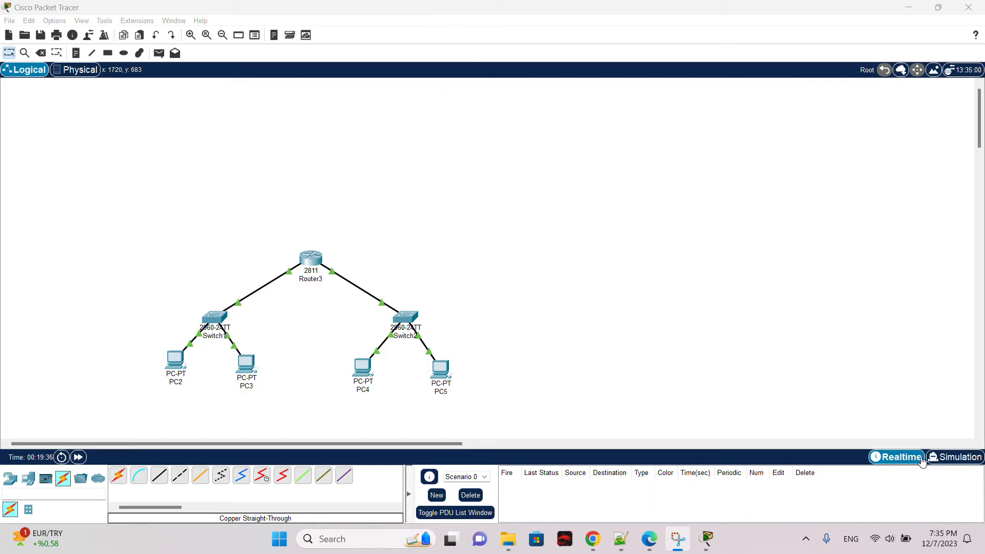
left_click(943, 456)
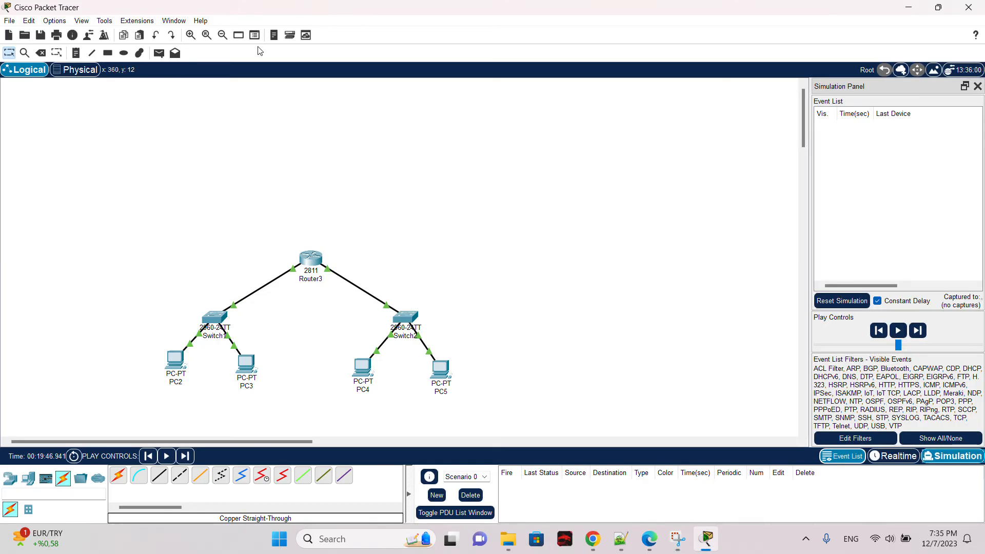
left_click(159, 52)
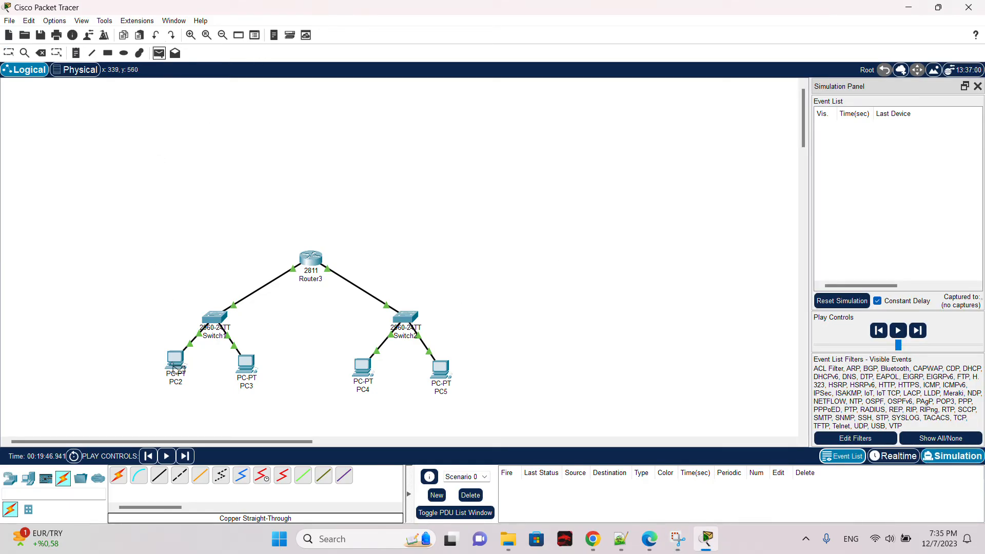
left_click(177, 361)
left_click(362, 369)
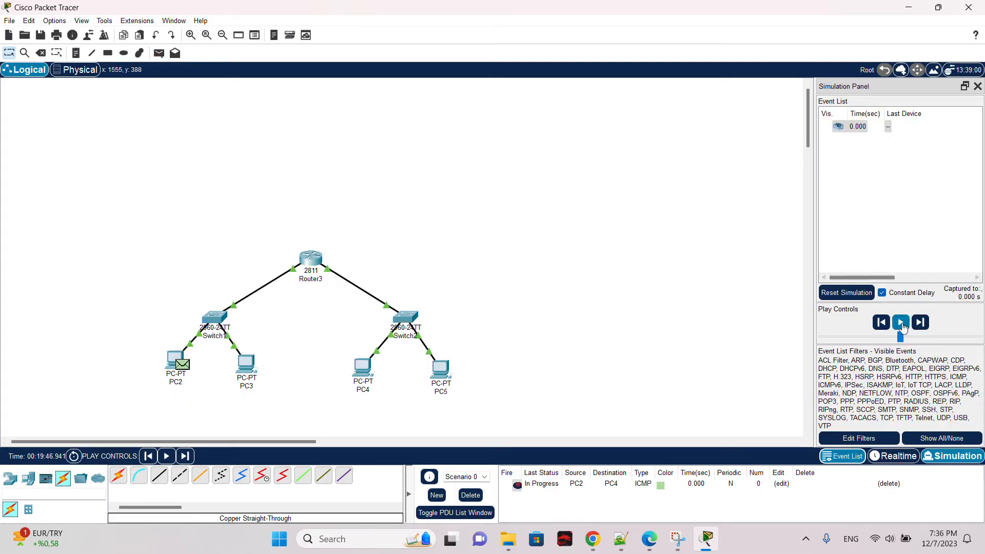
left_click(901, 326)
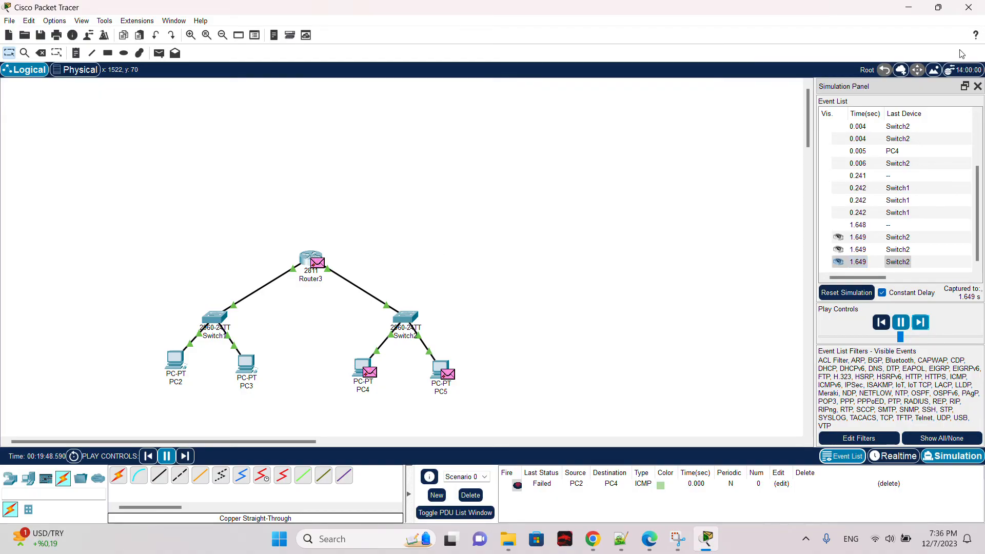
left_click(977, 87)
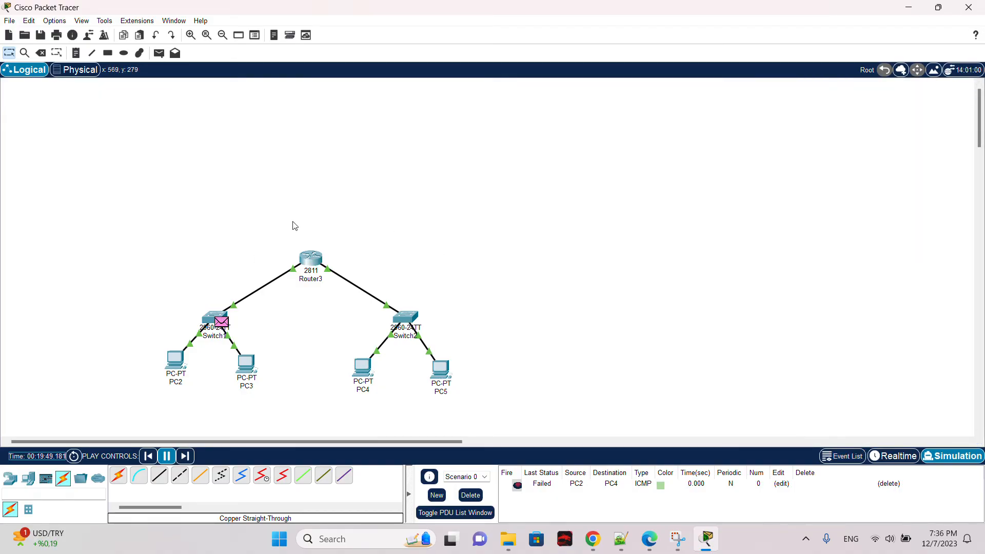
left_click(470, 495)
Step: Inspect Router3's FastEthernet0/0 and FastEthernet0/1 settings and close the window
left_click(311, 258)
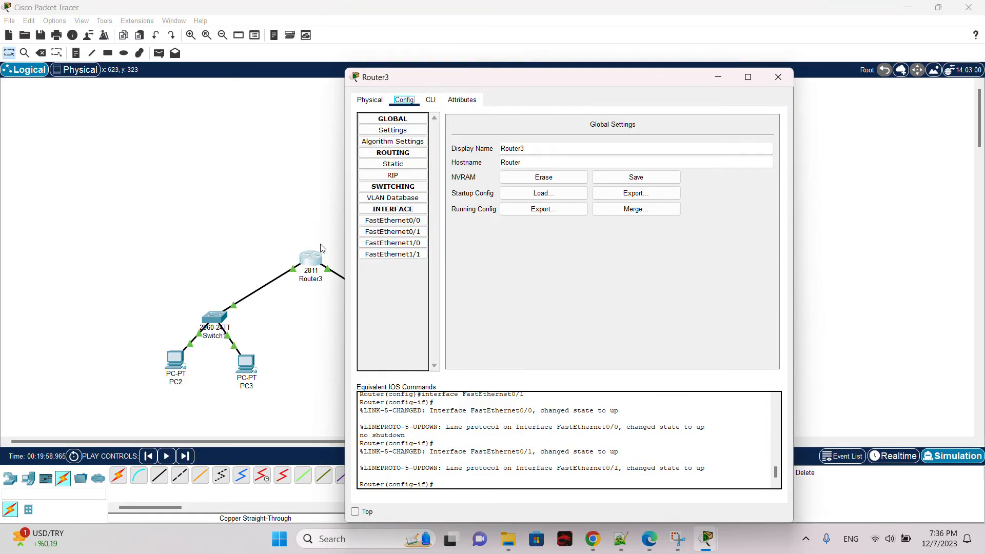
left_click(408, 222)
left_click(409, 232)
left_click(412, 221)
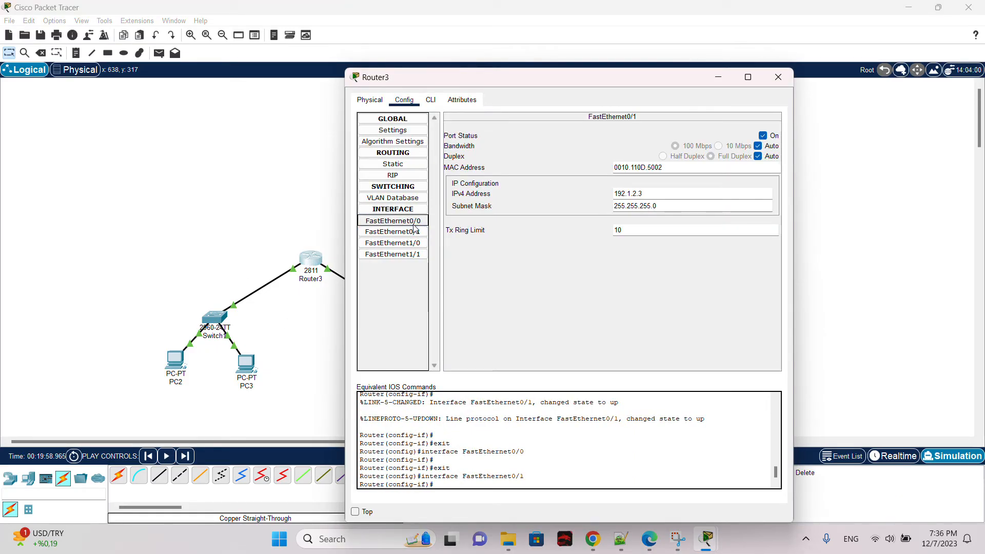
left_click(413, 233)
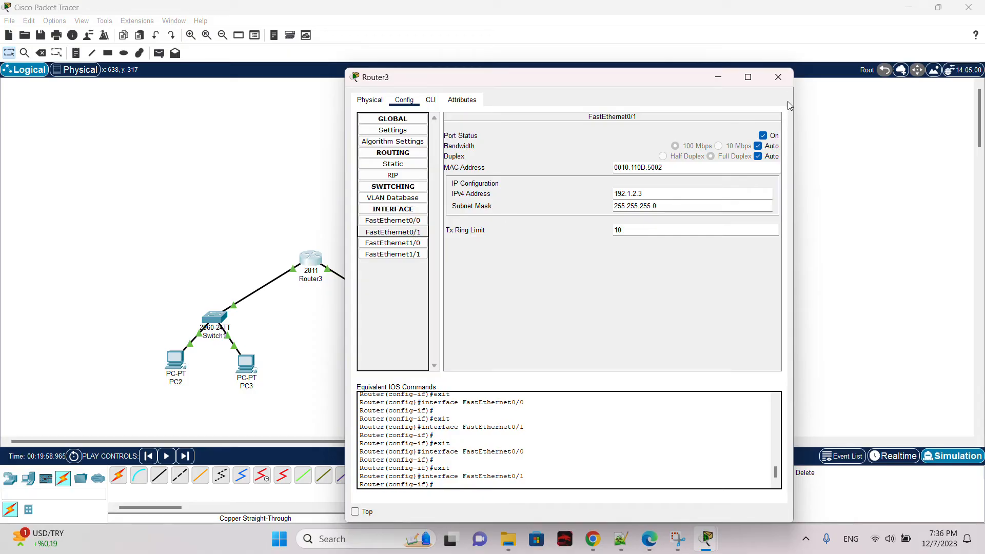
left_click(778, 77)
Step: Inspect PC2's FastEthernet0 IPv4 address and its default gateway setting, then close the window
left_click(176, 359)
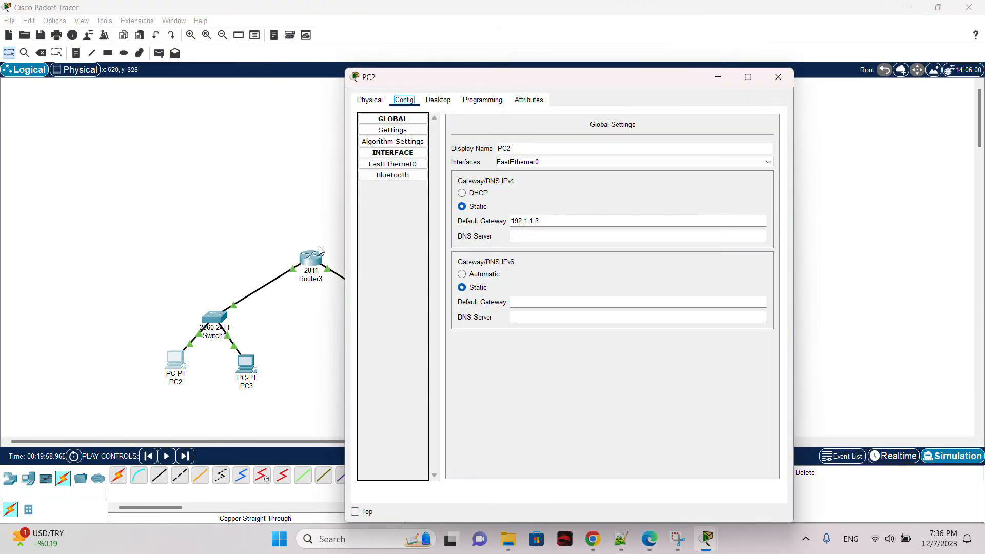
left_click(390, 164)
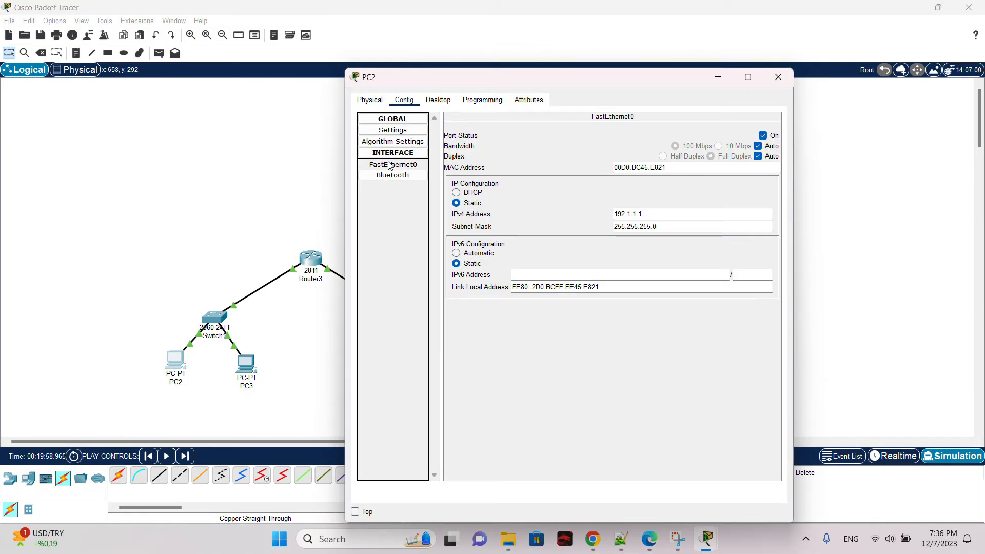
left_click(710, 213)
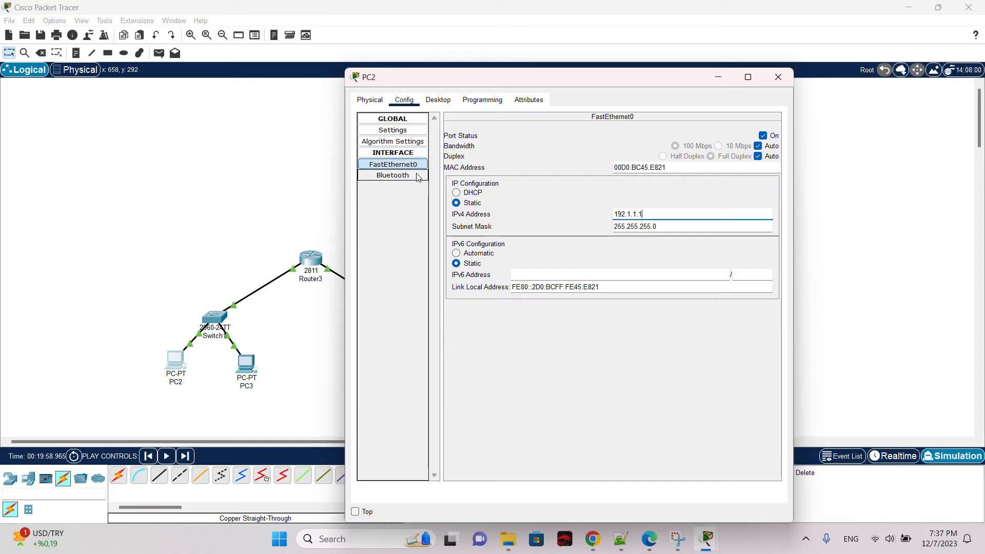
left_click(415, 132)
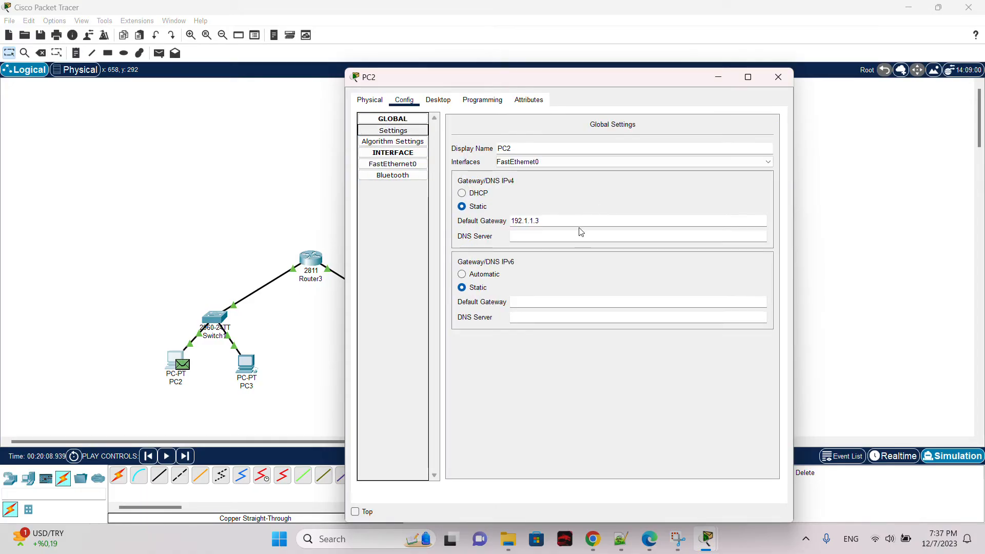
left_click(543, 220)
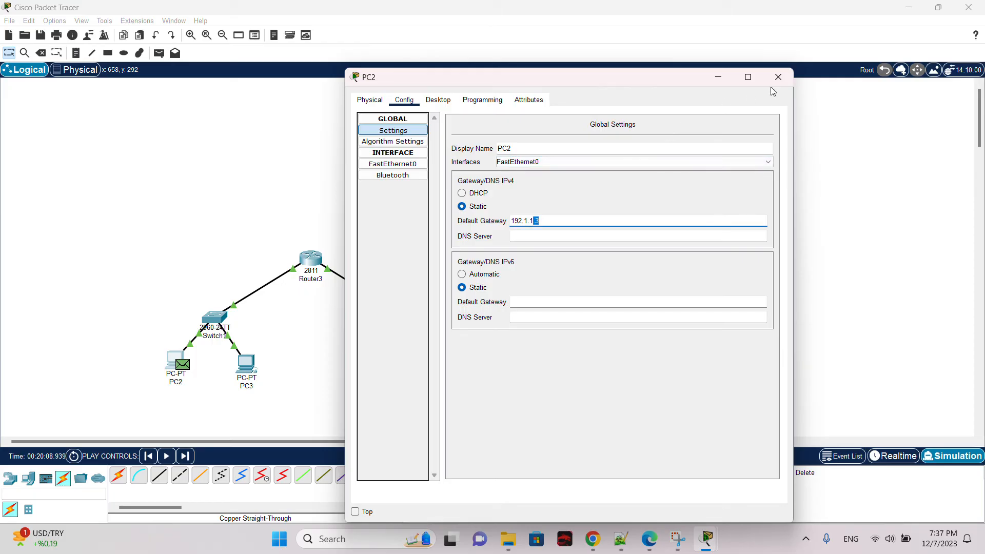
left_click(790, 77)
Step: Check the default gateway settings of PC3 and PC4, closing each window
left_click(246, 364)
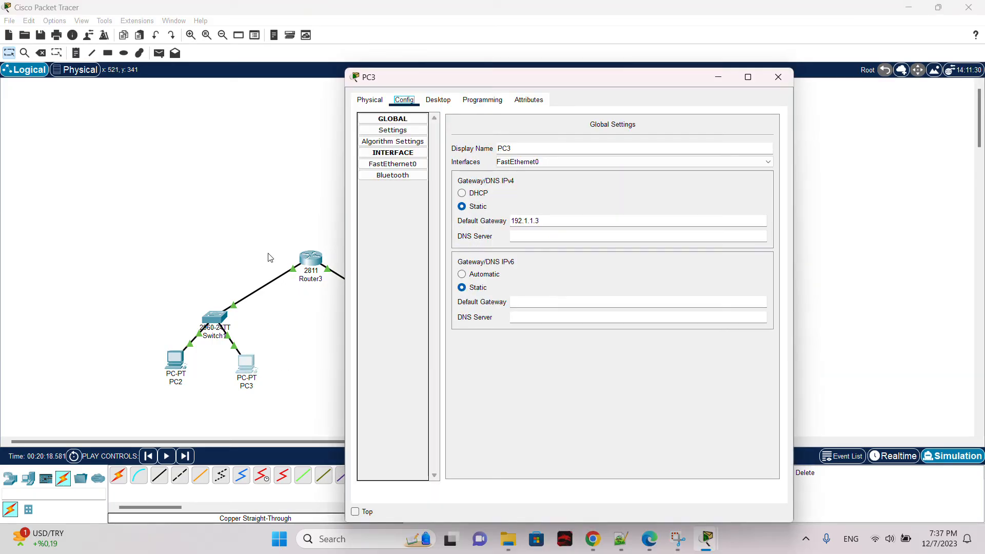
left_click(778, 77)
left_click(363, 368)
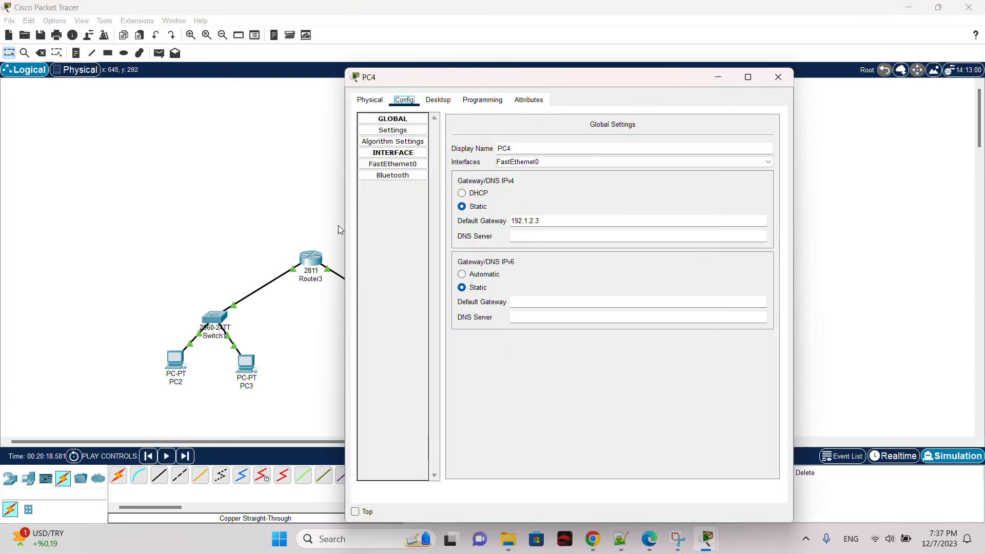
left_click(778, 77)
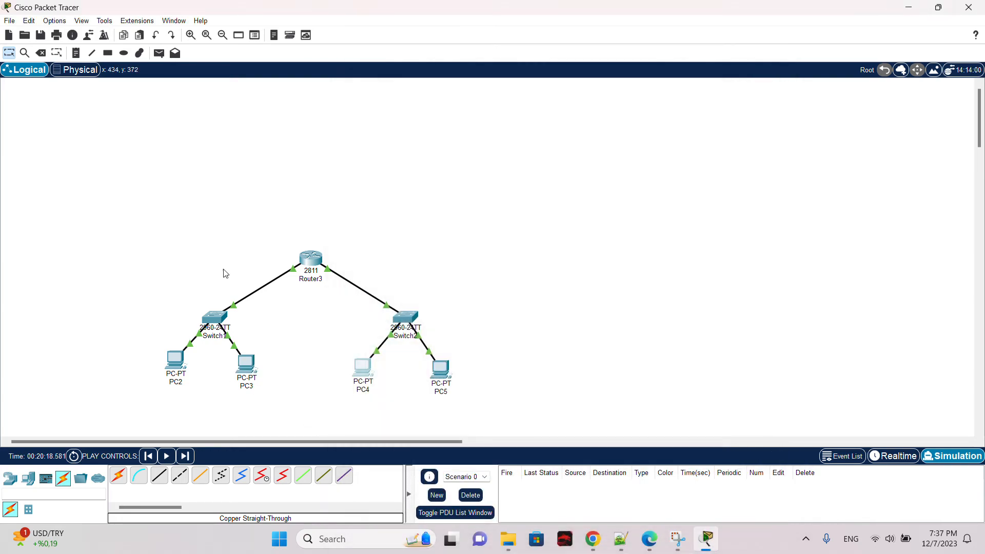
Step: Review Router3's FastEthernet0/1 settings and PC5's FastEthernet0 IP settings, closing both windows
left_click(310, 259)
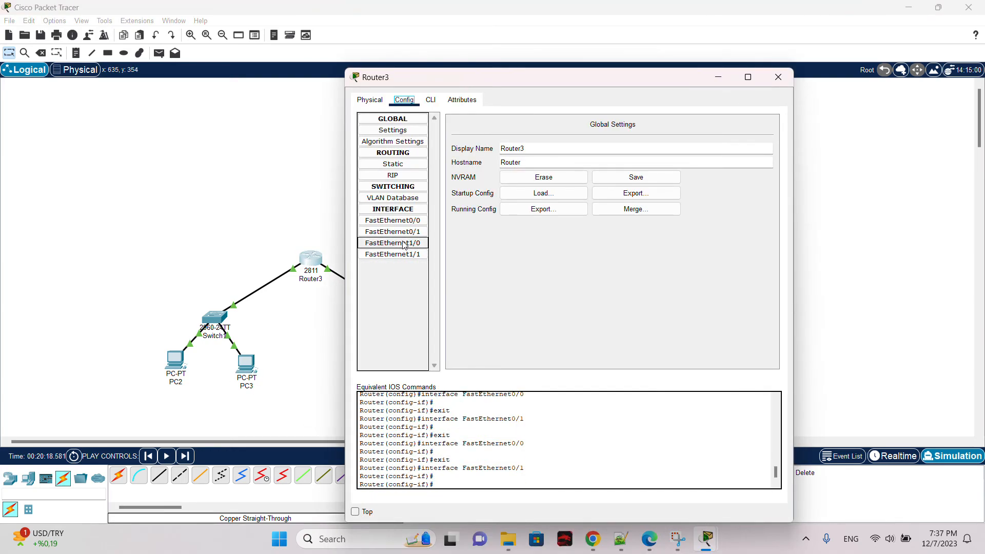
left_click(393, 231)
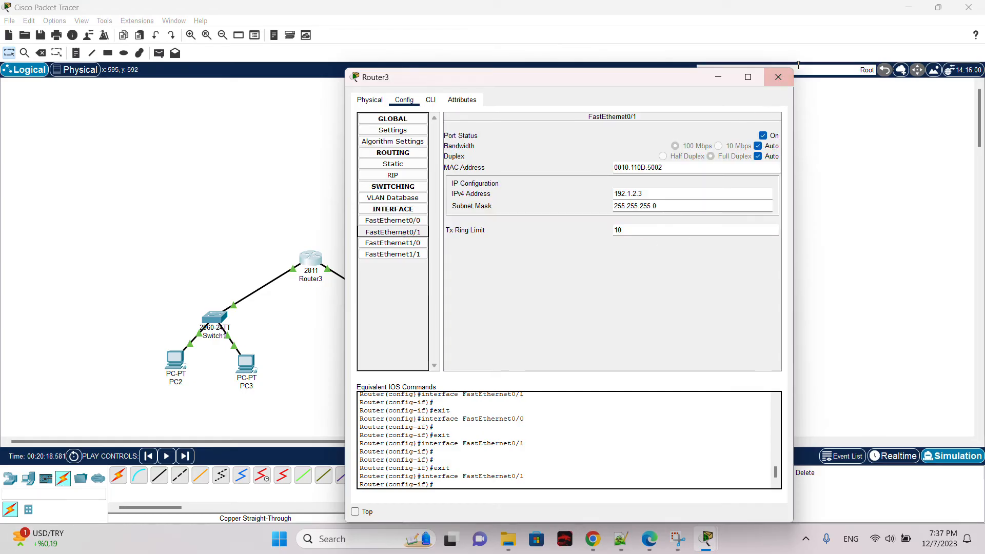
left_click(778, 77)
left_click(432, 369)
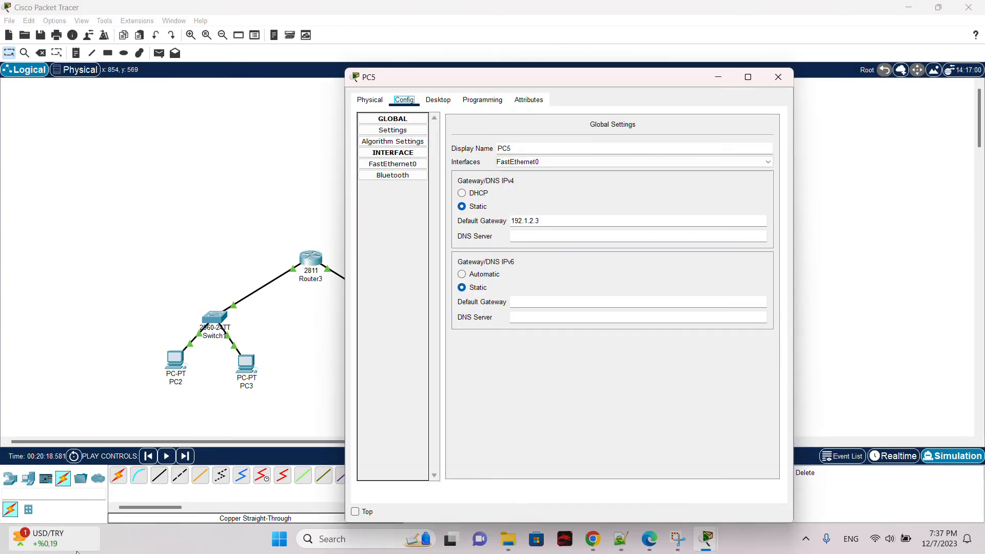
left_click(393, 163)
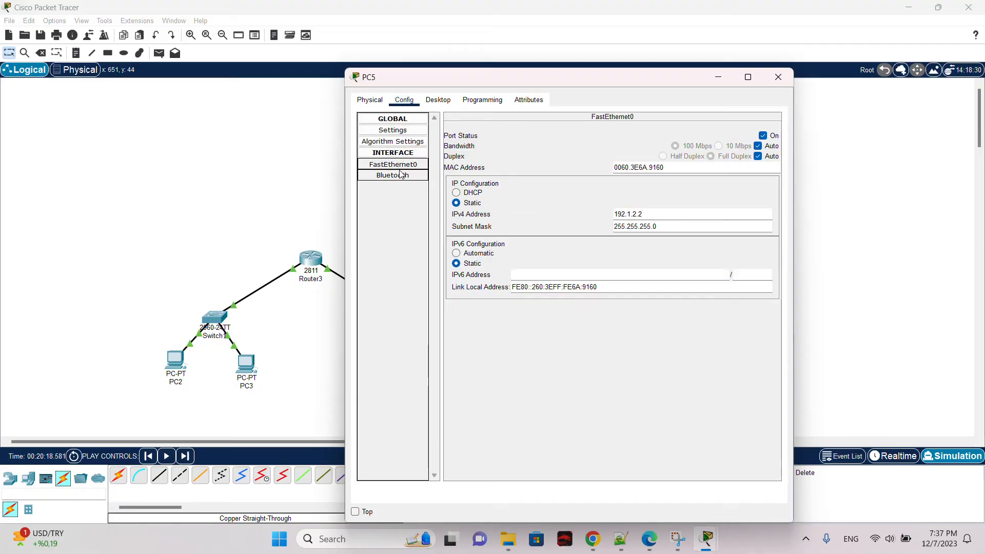
left_click(777, 78)
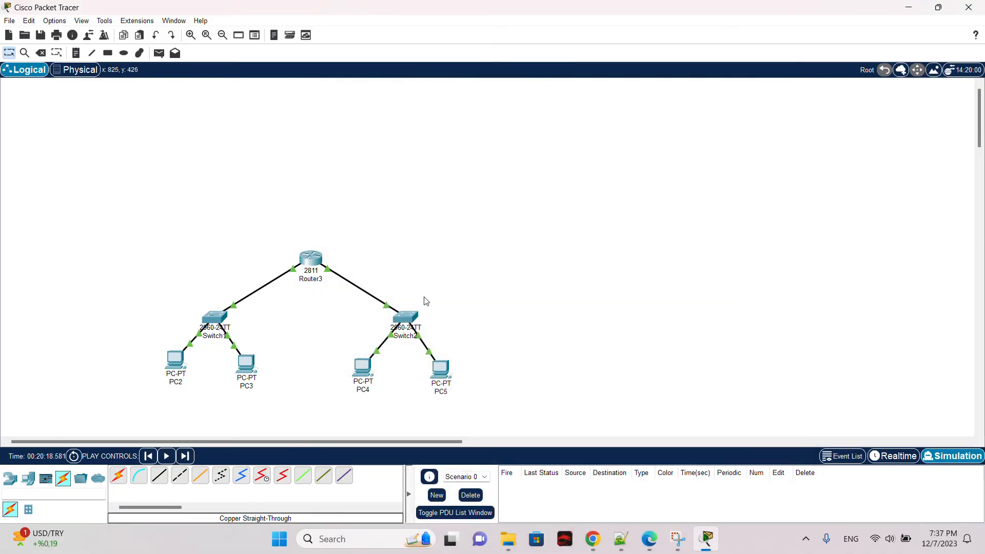
Step: Compare Router3's FastEthernet0/0 and FastEthernet0/1 interface settings and close the window
left_click(310, 261)
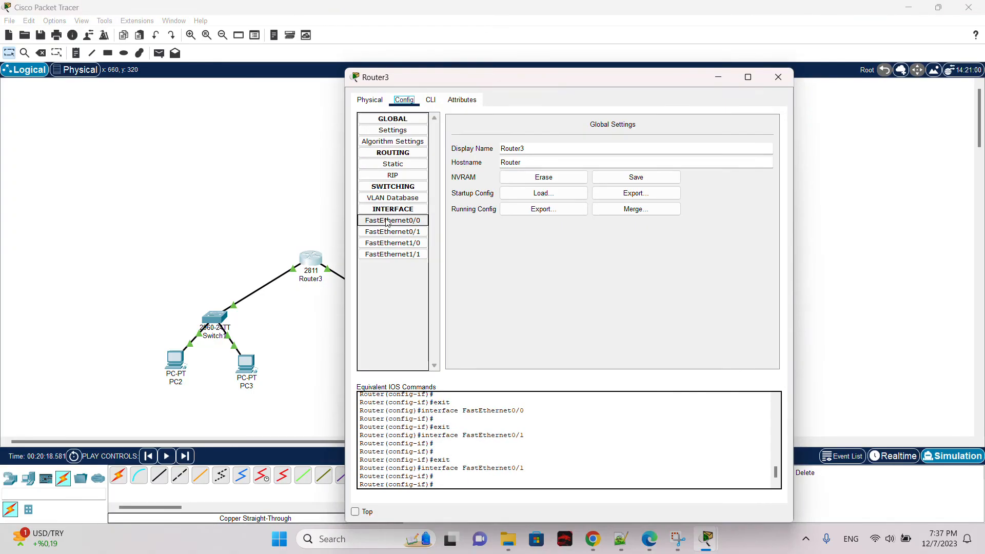
left_click(409, 221)
left_click(414, 232)
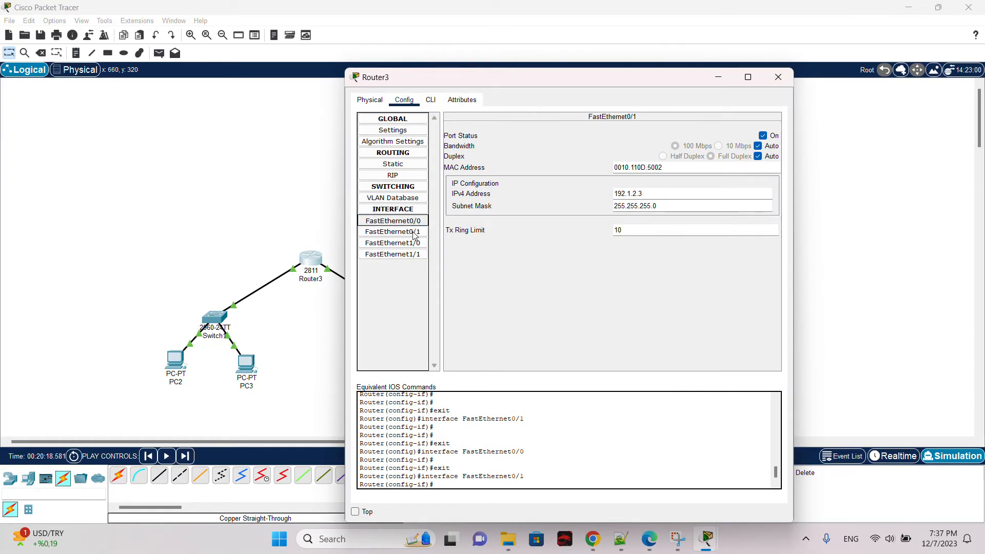
left_click(414, 234)
left_click(776, 78)
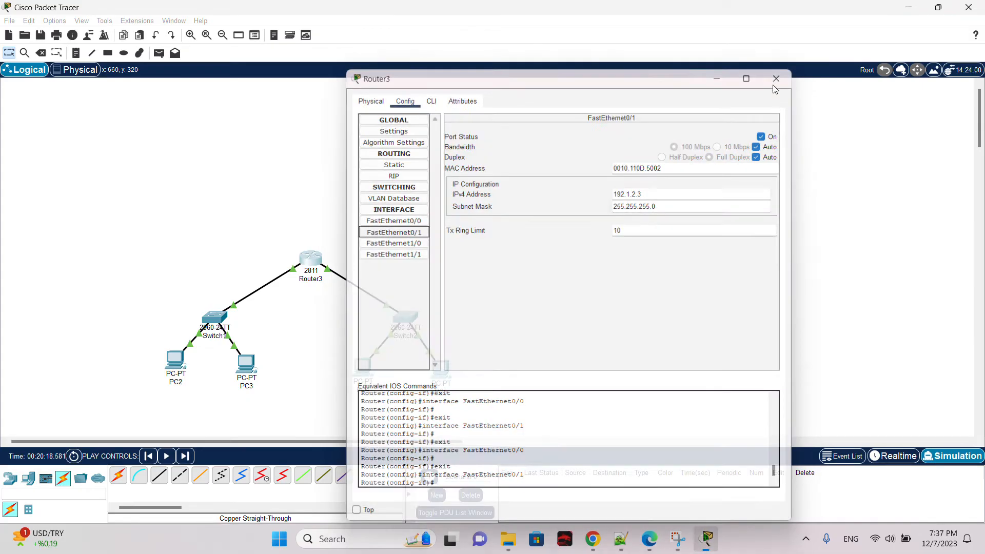
Step: Step the simulation forward, switch back to Realtime mode, and fast-forward the time
left_click(185, 459)
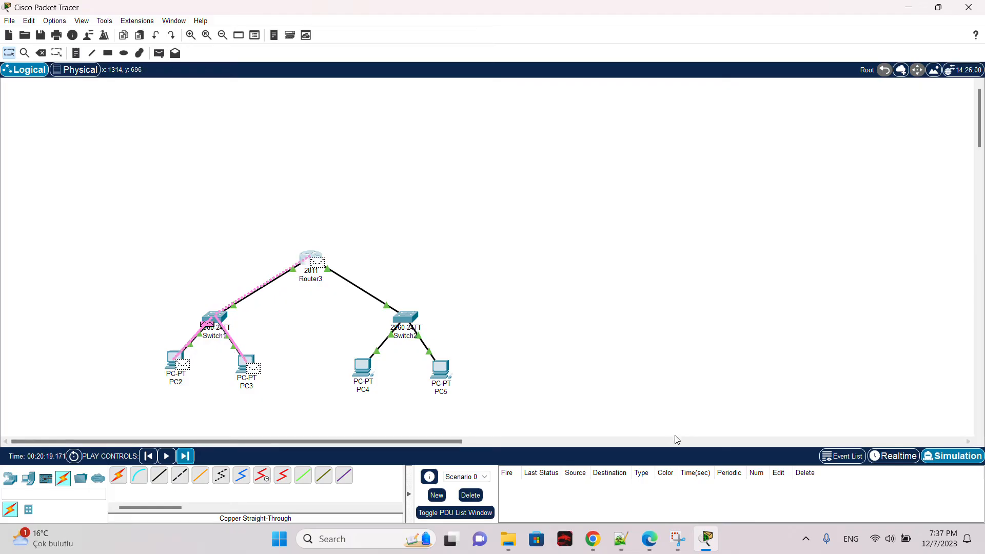
left_click(893, 456)
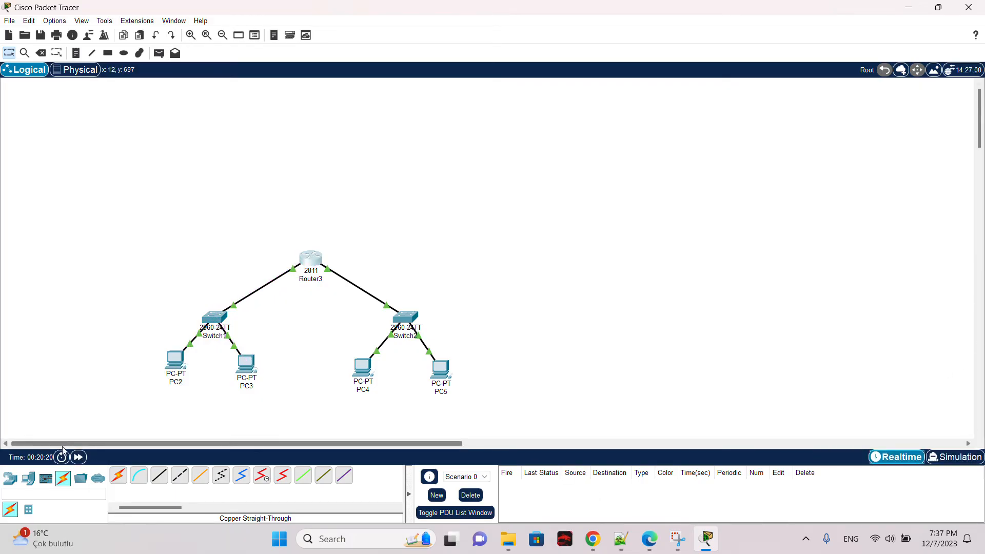
left_click(78, 457)
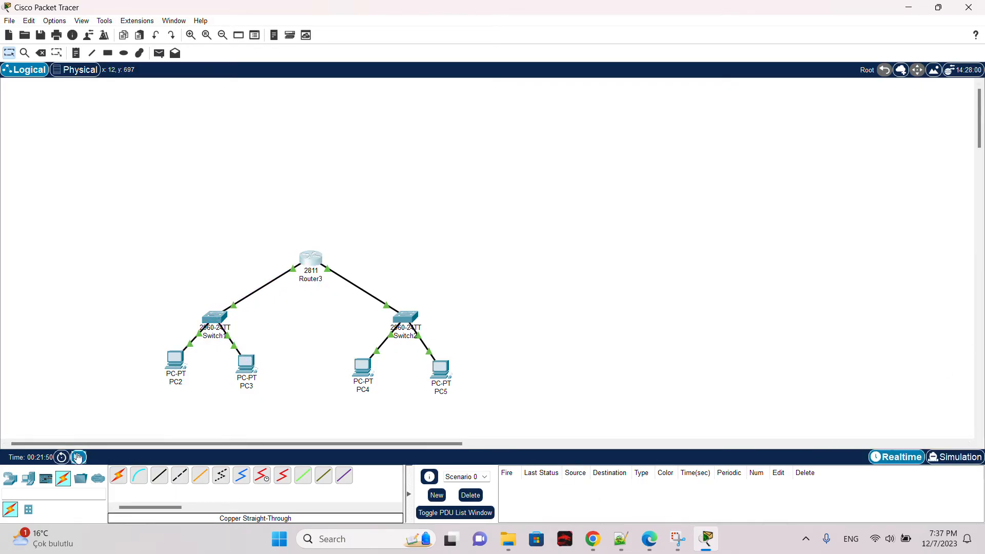
left_click(78, 457)
left_click(82, 460)
Step: Send a simple PDU from PC2 to PC4
left_click(158, 52)
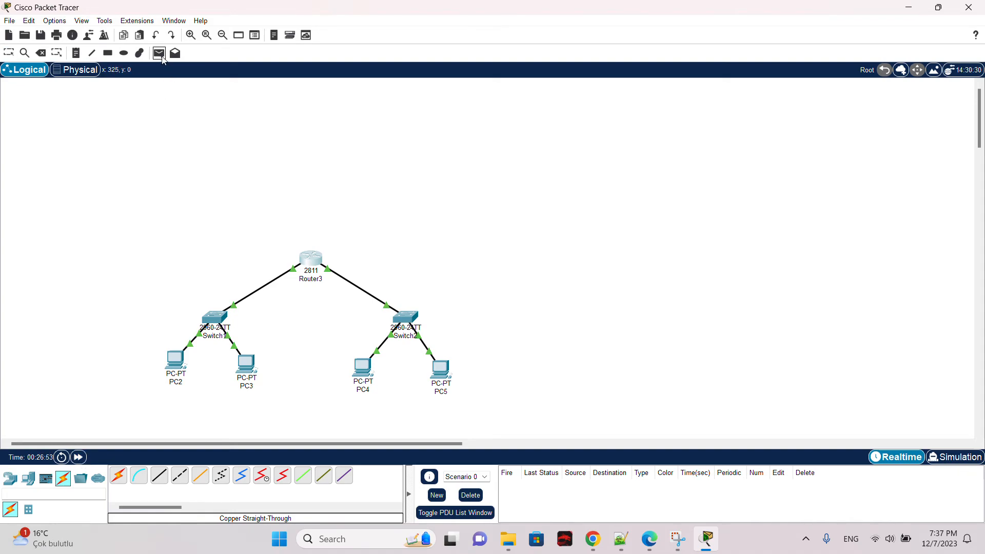
left_click(176, 362)
left_click(363, 367)
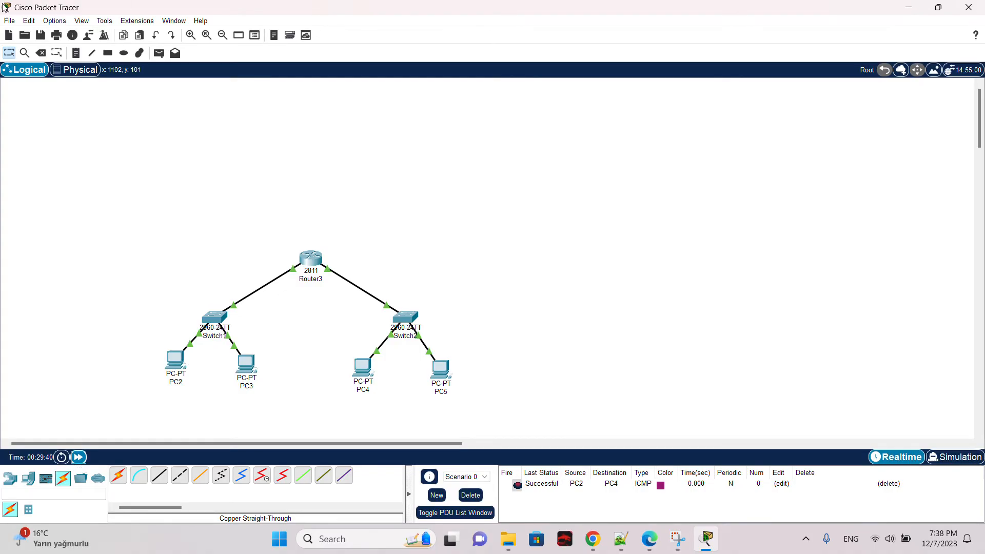
Step: Send a simple PDU from PC3 to PC5 and fast-forward the time
left_click(159, 52)
left_click(246, 365)
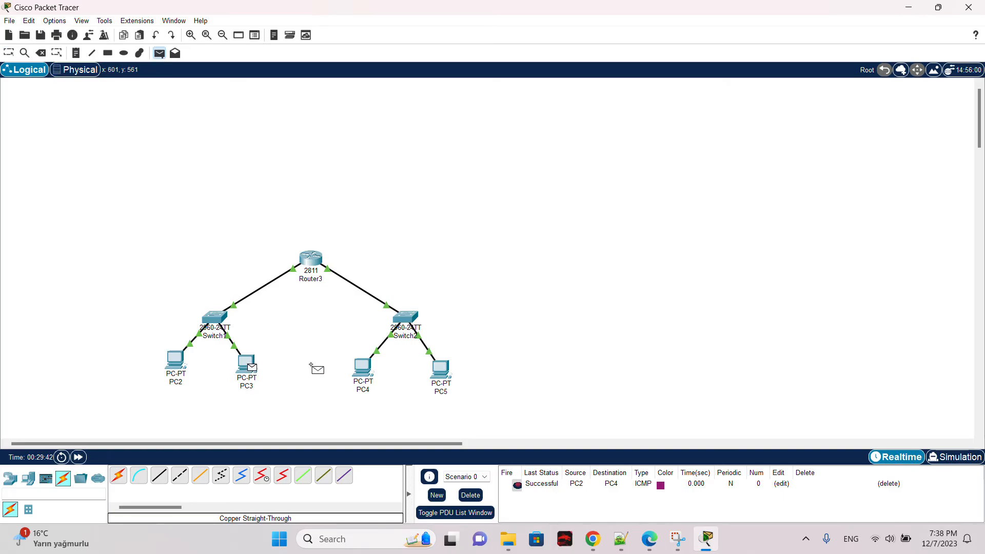
left_click(441, 376)
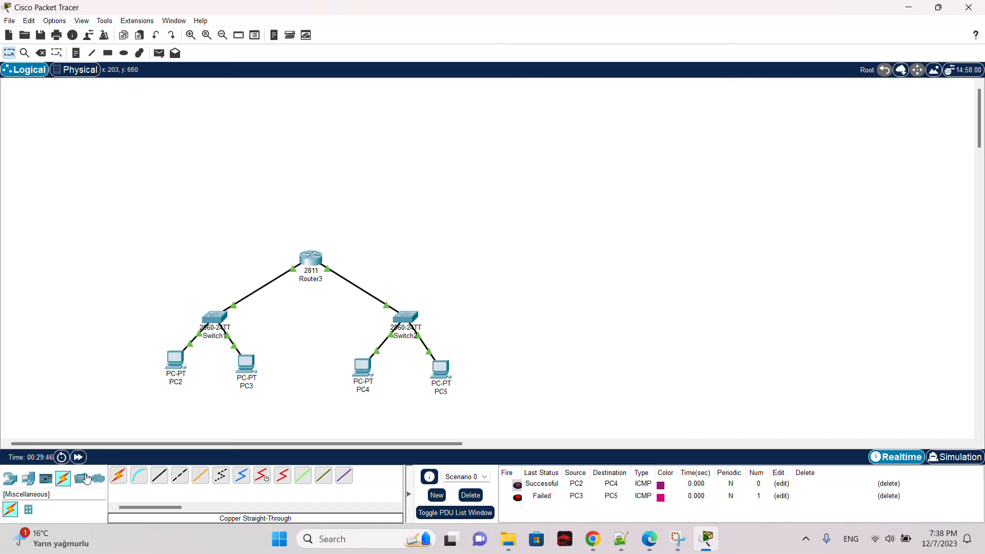
triple_click(79, 457)
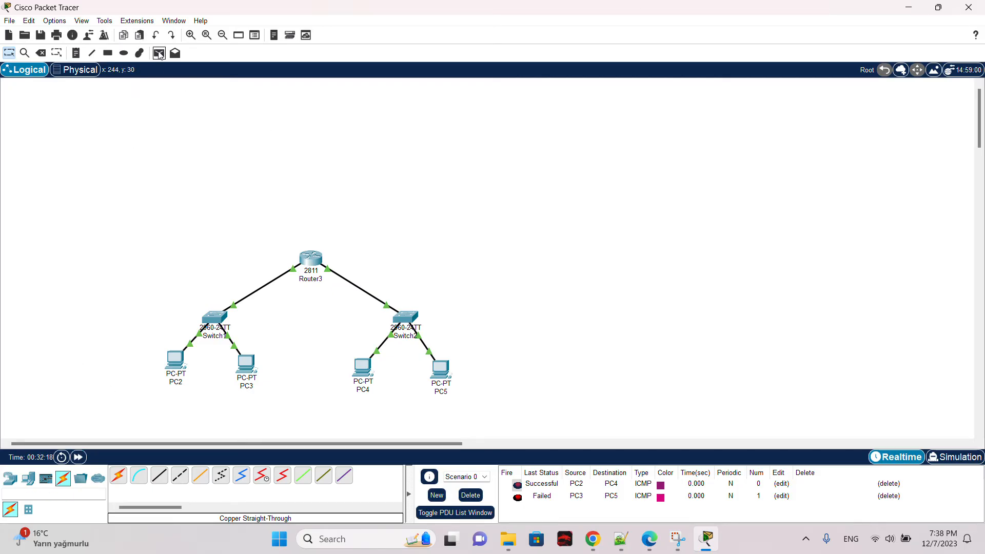
Step: Send another simple PDU from PC3 to PC5, then delete all PDUs from the list
left_click(159, 53)
left_click(246, 364)
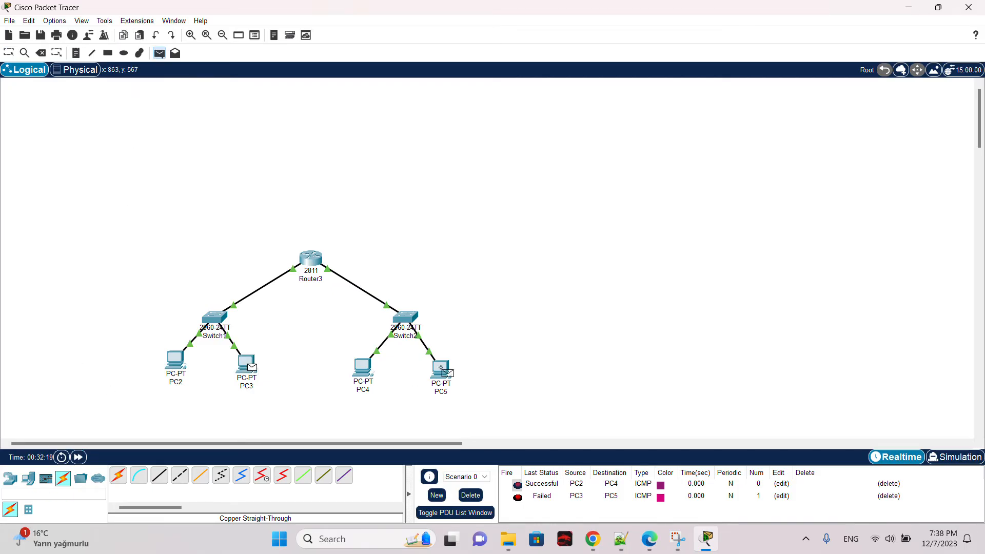
left_click(440, 369)
left_click(470, 495)
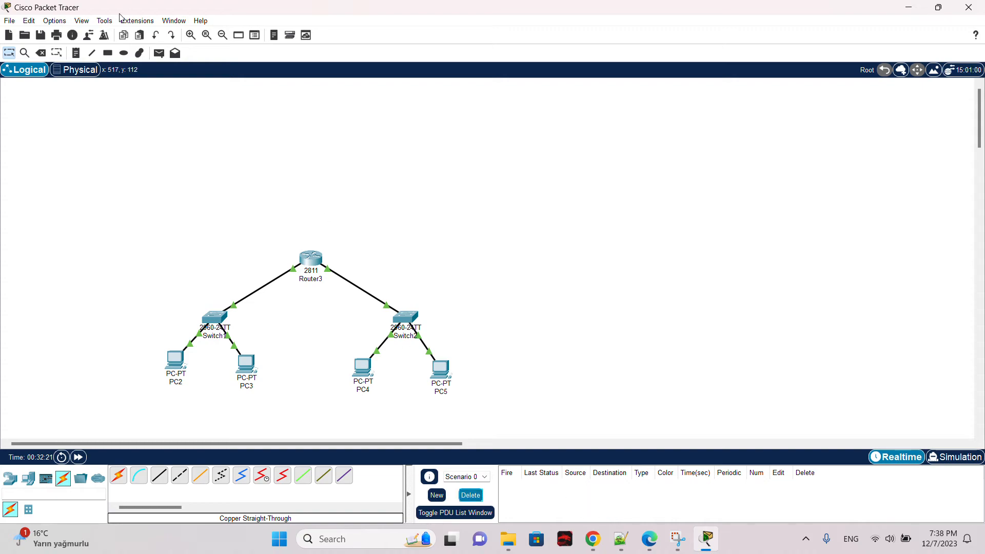
Step: Send simple PDUs from PC2 to PC4 and from PC2 to PC5
left_click(159, 53)
left_click(175, 359)
left_click(362, 367)
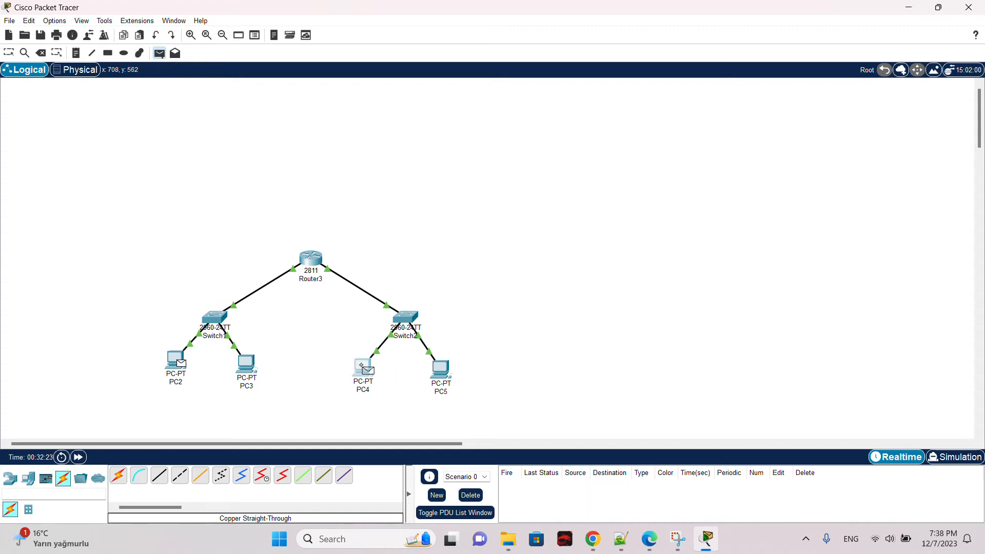
left_click(159, 53)
left_click(175, 359)
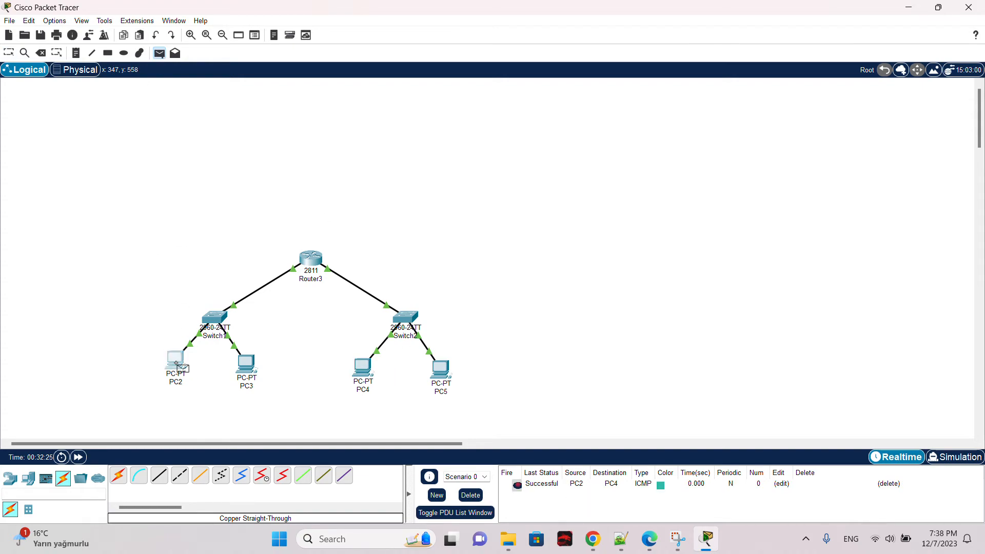
left_click(440, 369)
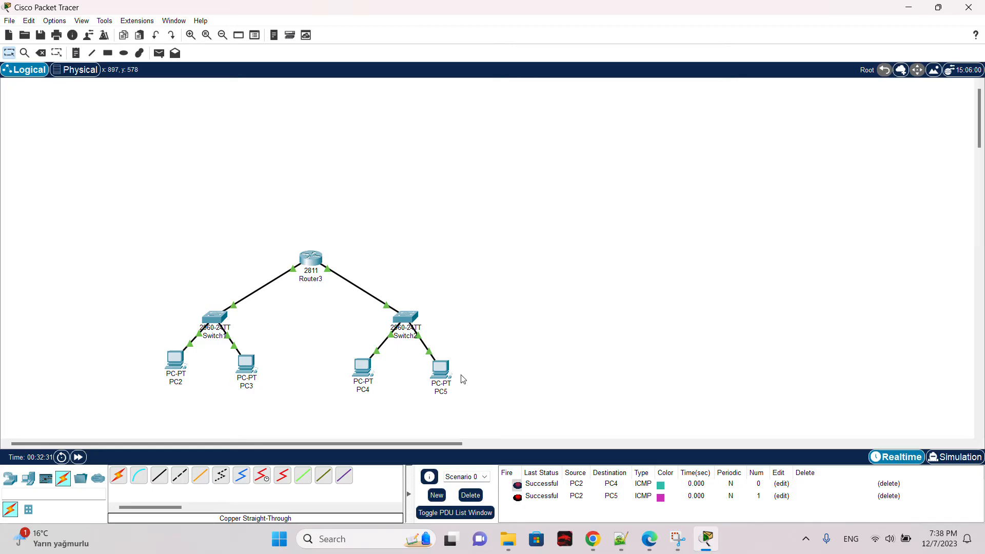
Step: Switch to Notepad++ to review the scenario notes, highlighting the 3rd scenario, then minimize it
left_click(623, 538)
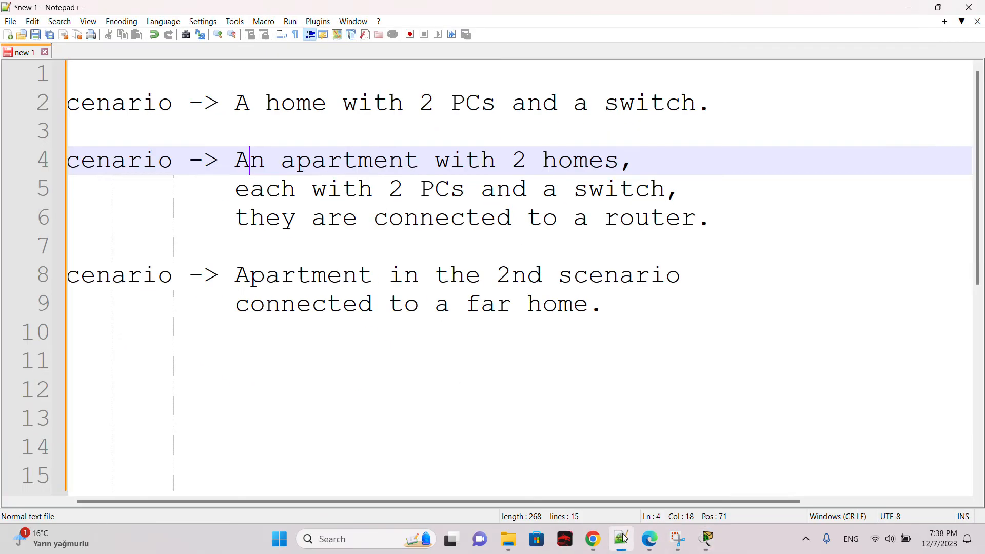
left_click_drag(374, 500, 282, 488)
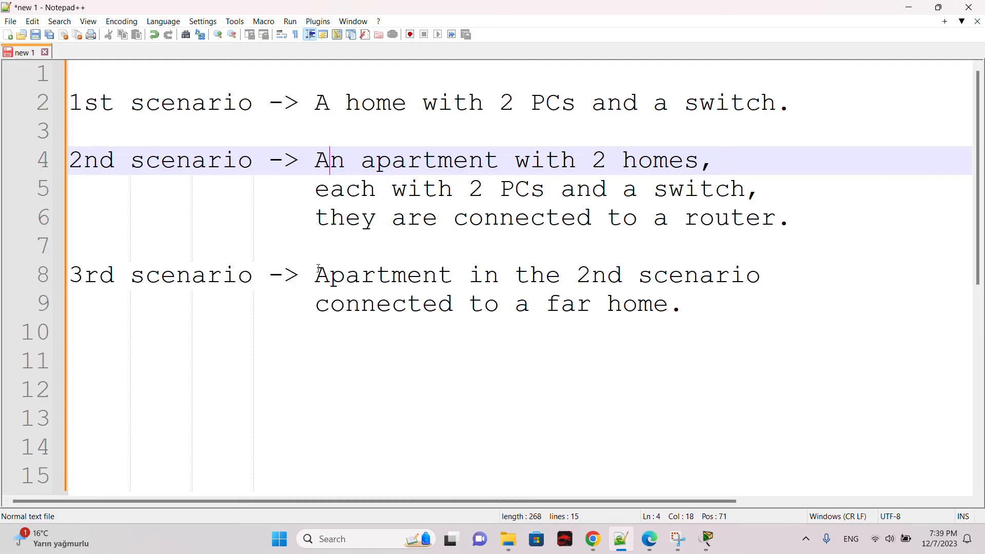
left_click_drag(318, 269, 766, 277)
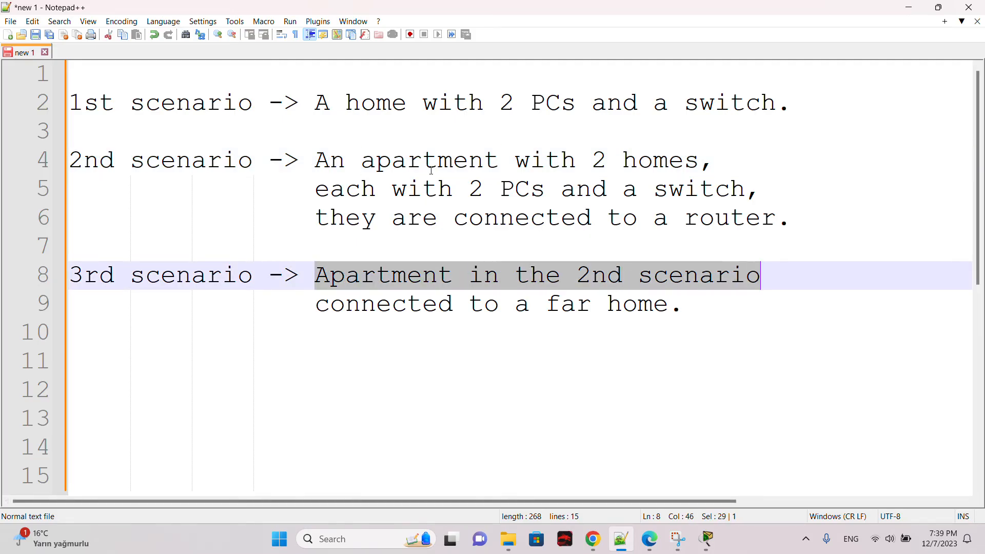
left_click_drag(329, 154, 407, 190)
left_click(406, 196)
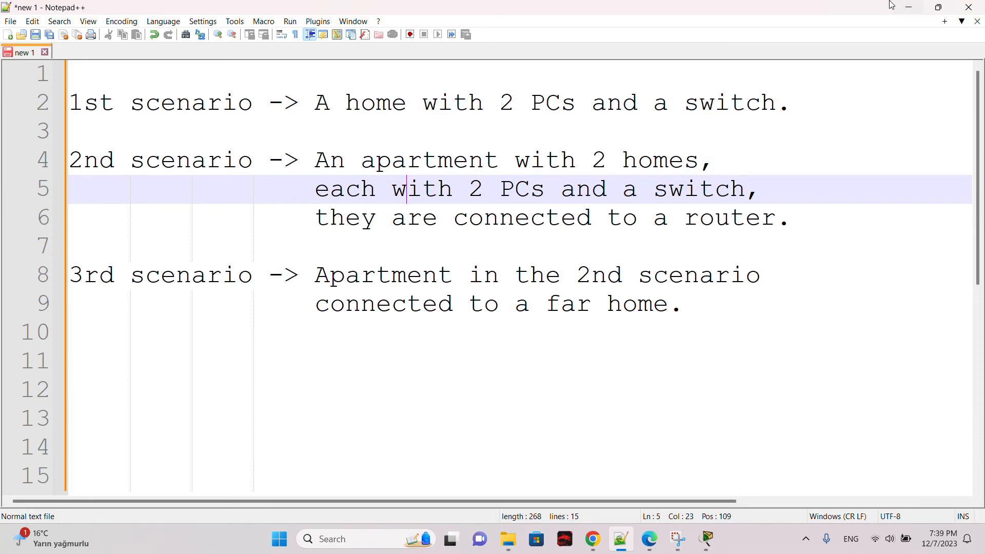
left_click(910, 6)
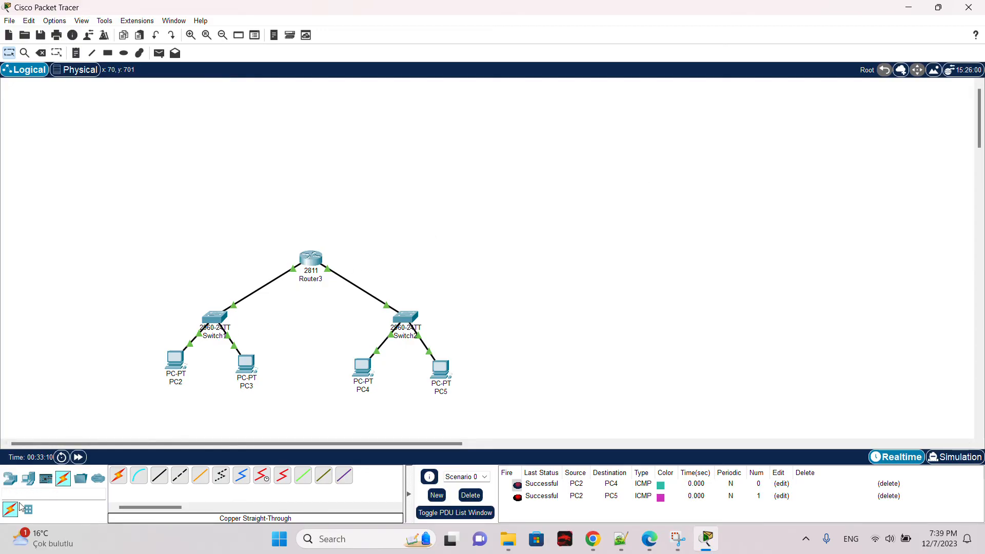
Step: Place a new 2811 router to the right of the existing topology
left_click(14, 484)
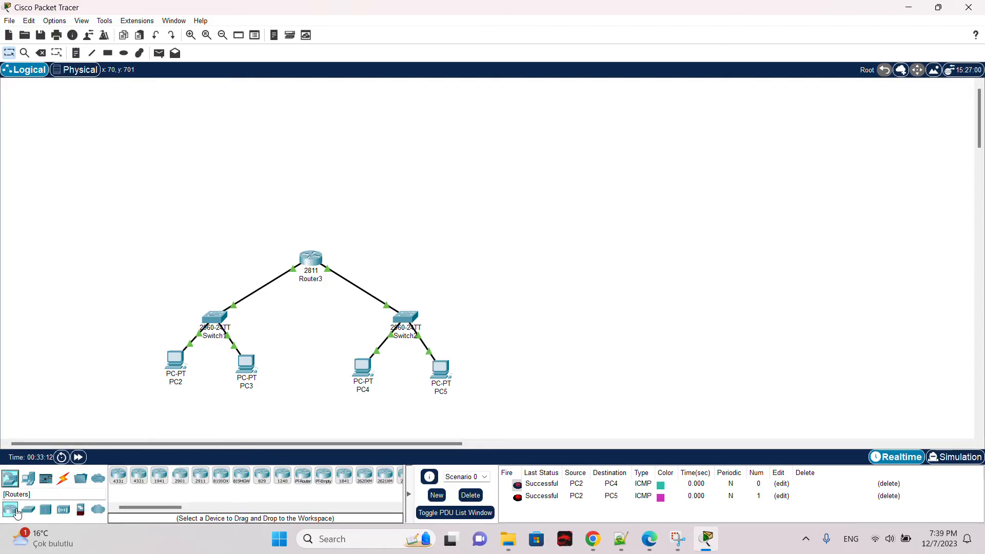
left_click_drag(156, 507, 200, 509)
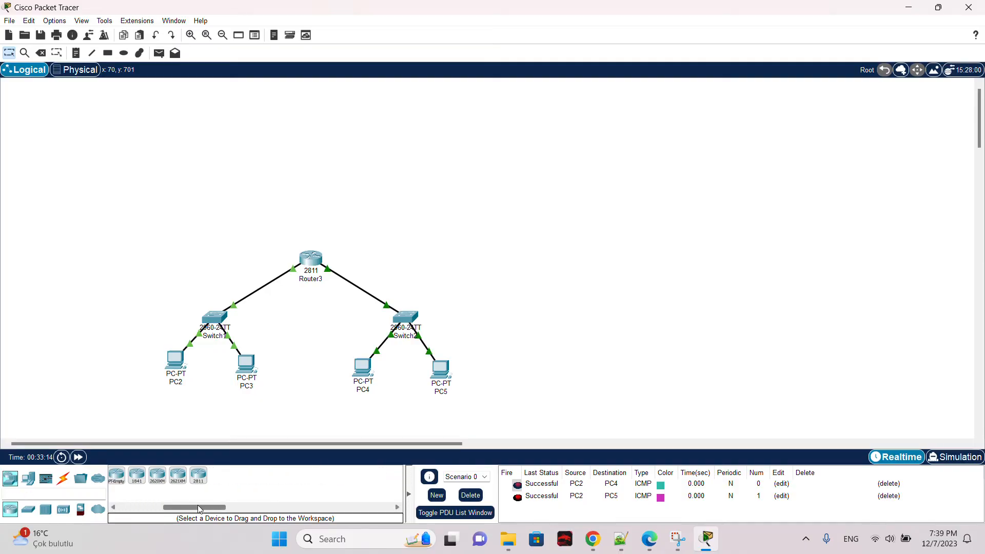
left_click(200, 482)
left_click(553, 252)
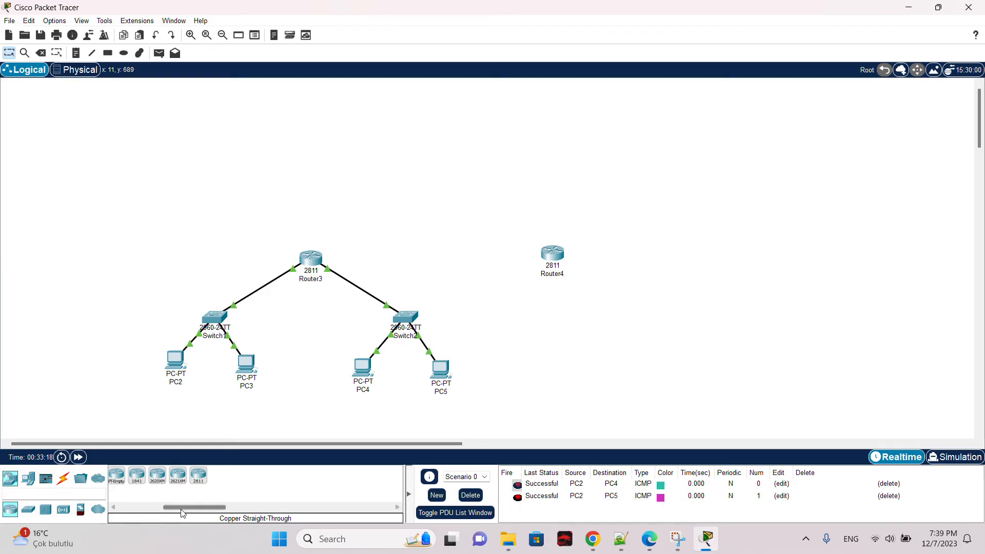
Step: Place a 2960-24TT switch below the new router
left_click(28, 510)
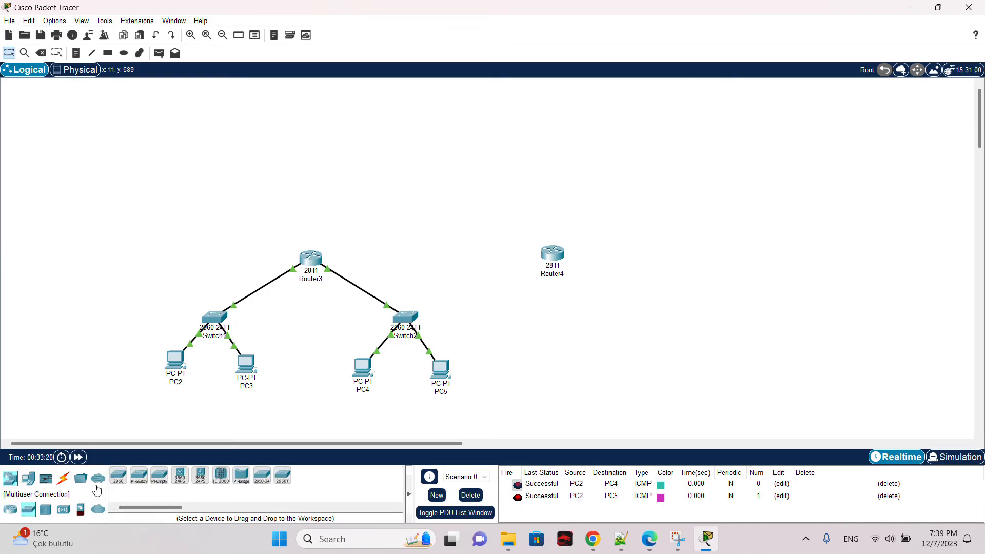
left_click(118, 476)
left_click(567, 329)
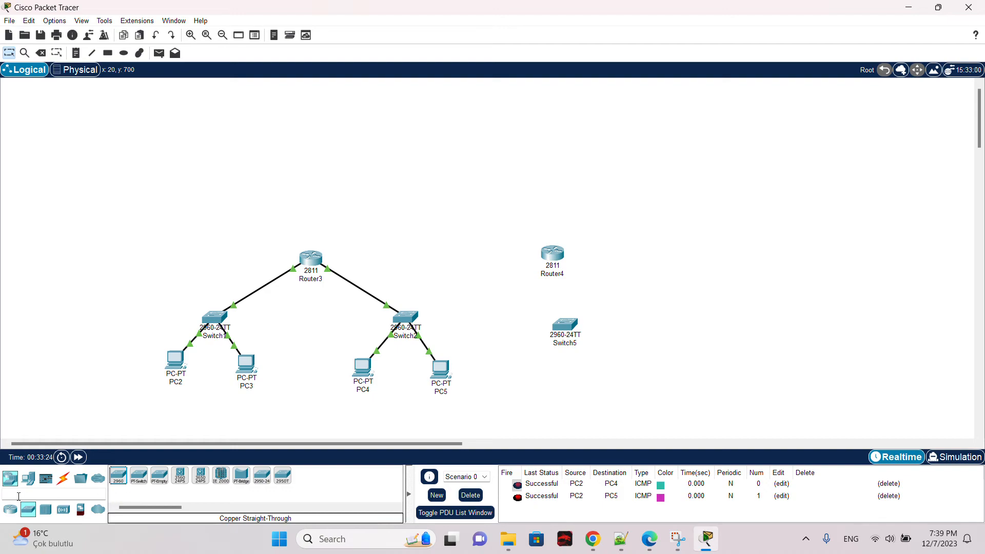
Step: Place a generic PC below the new switch
left_click(28, 478)
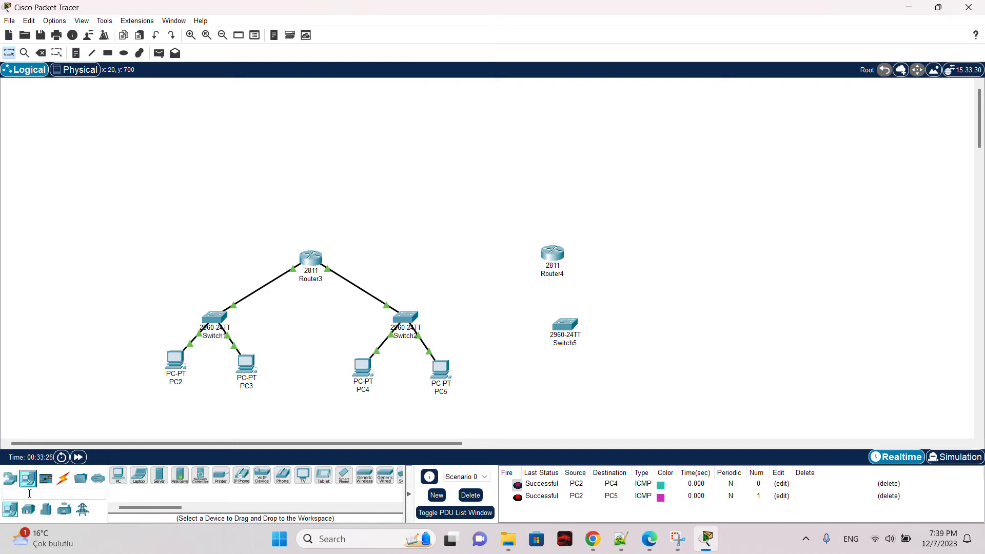
left_click(118, 475)
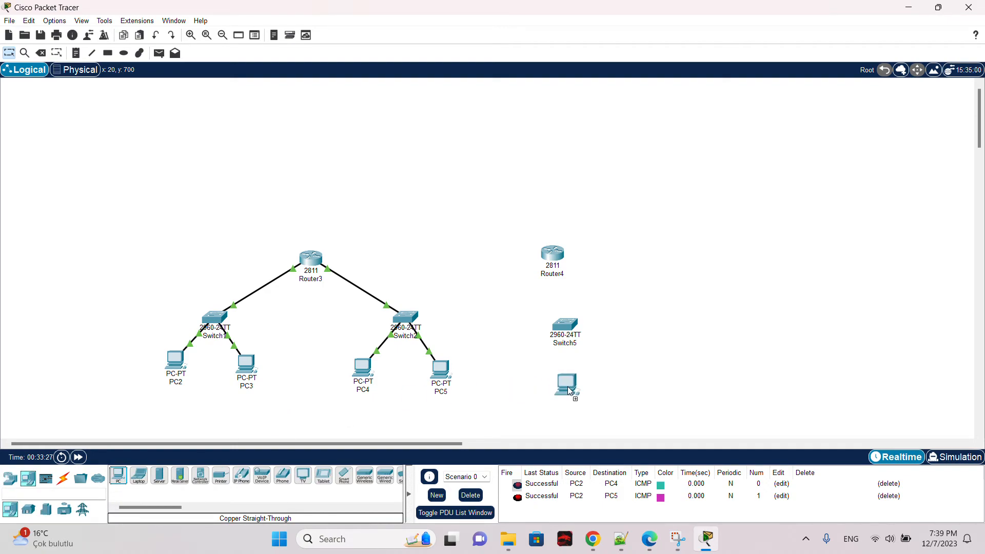
left_click(568, 386)
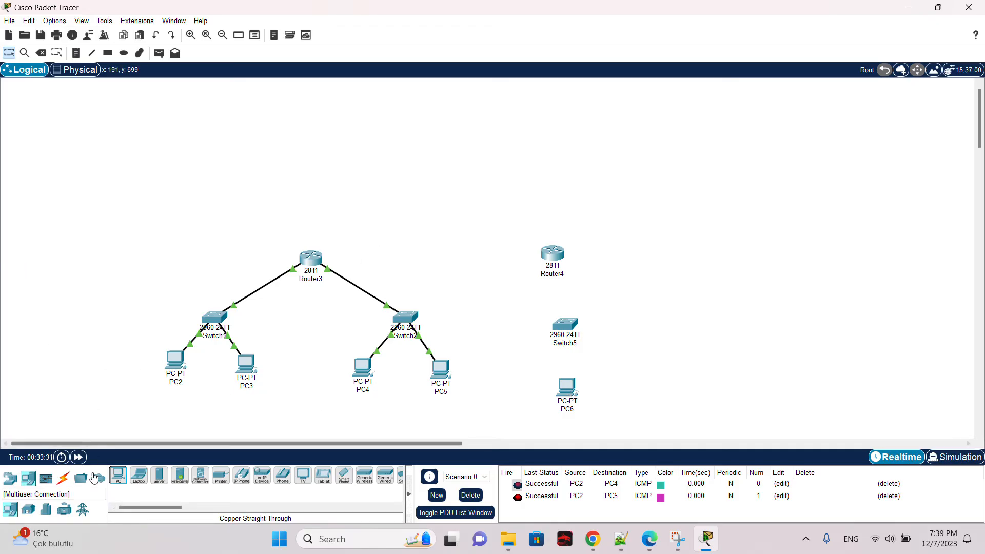
Step: Connect the new PC's FastEthernet0 to the new switch's FastEthernet0/1 with a copper straight-through cable
left_click(64, 479)
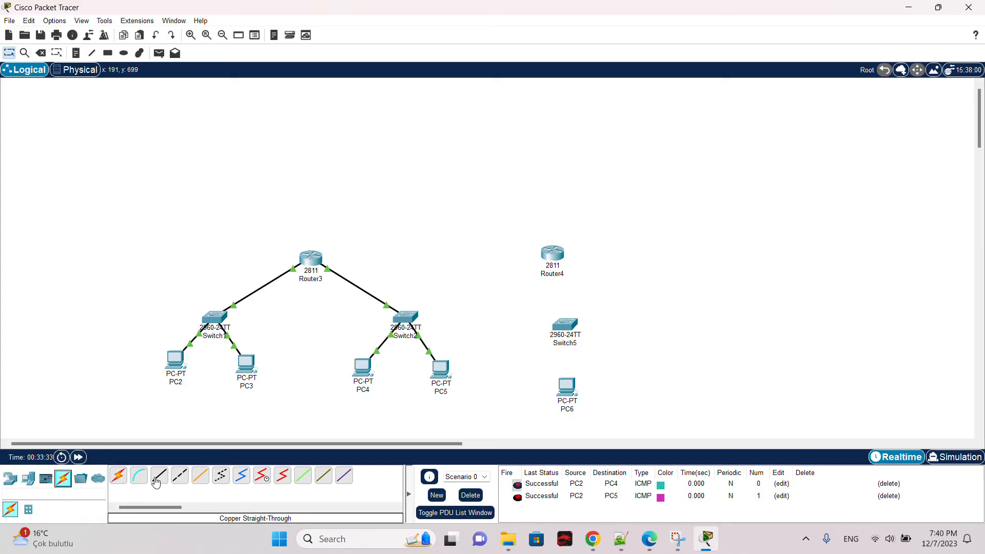
left_click(565, 383)
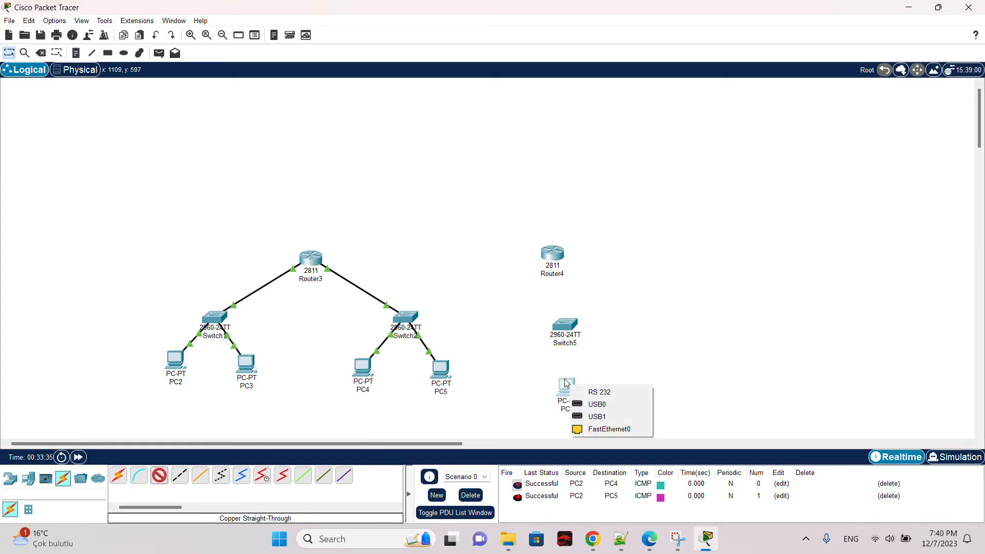
left_click(609, 430)
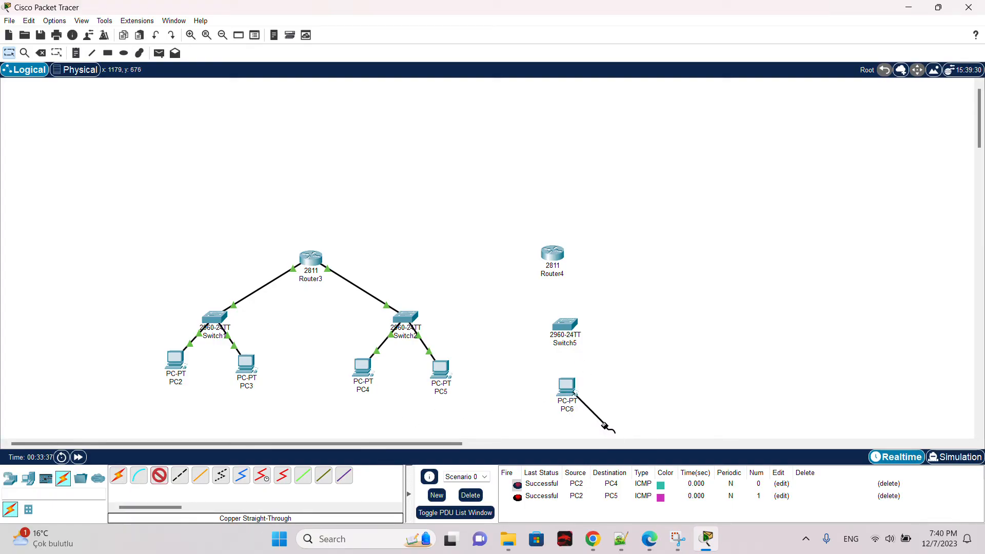
left_click(565, 327)
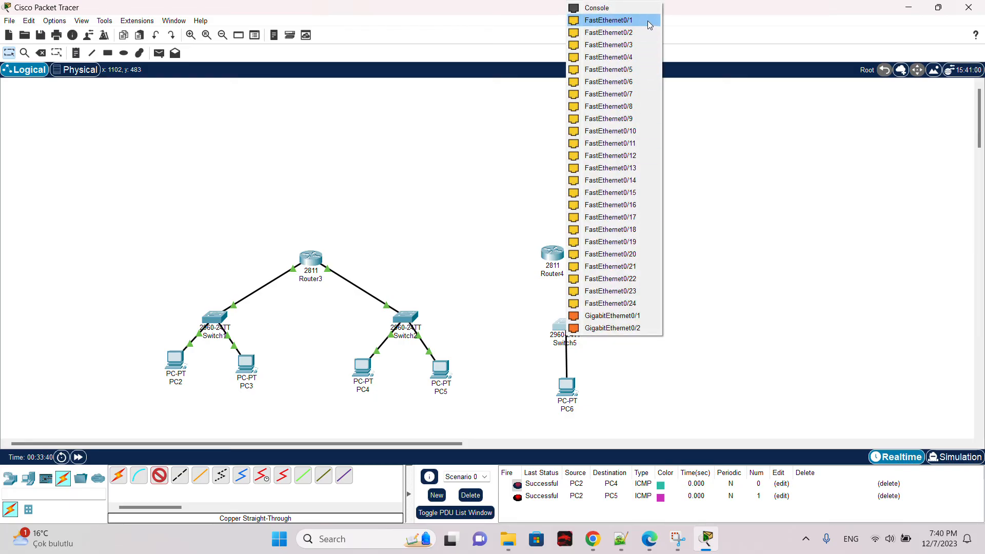
left_click(647, 20)
Step: Connect the new switch's FastEthernet0/2 to the new router's FastEthernet0/0 with a copper straight-through cable
left_click(159, 476)
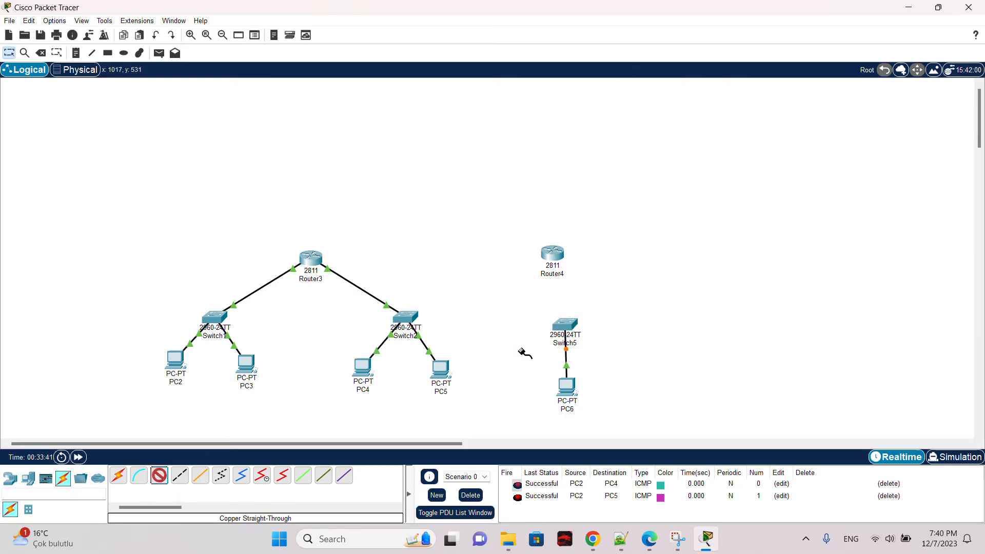
left_click(563, 323)
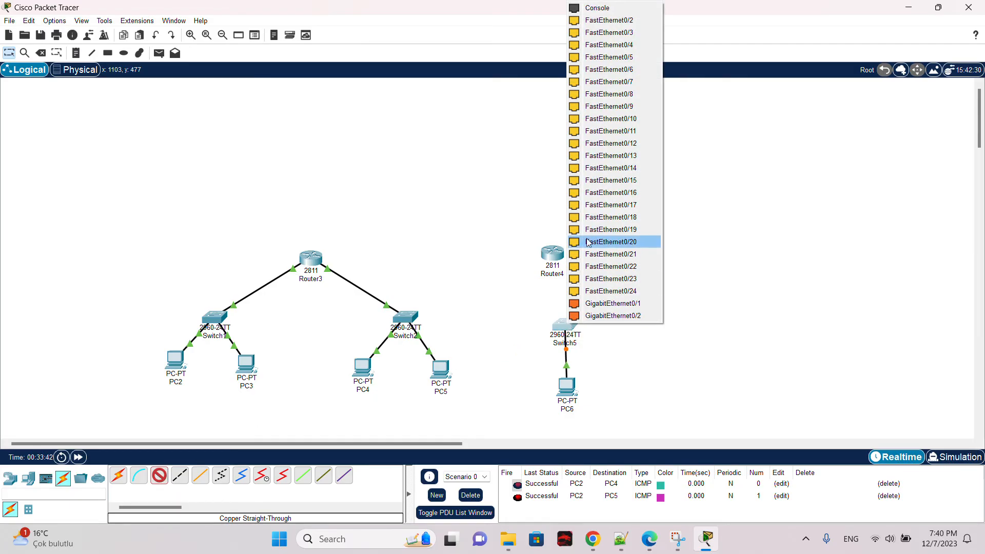
left_click(651, 22)
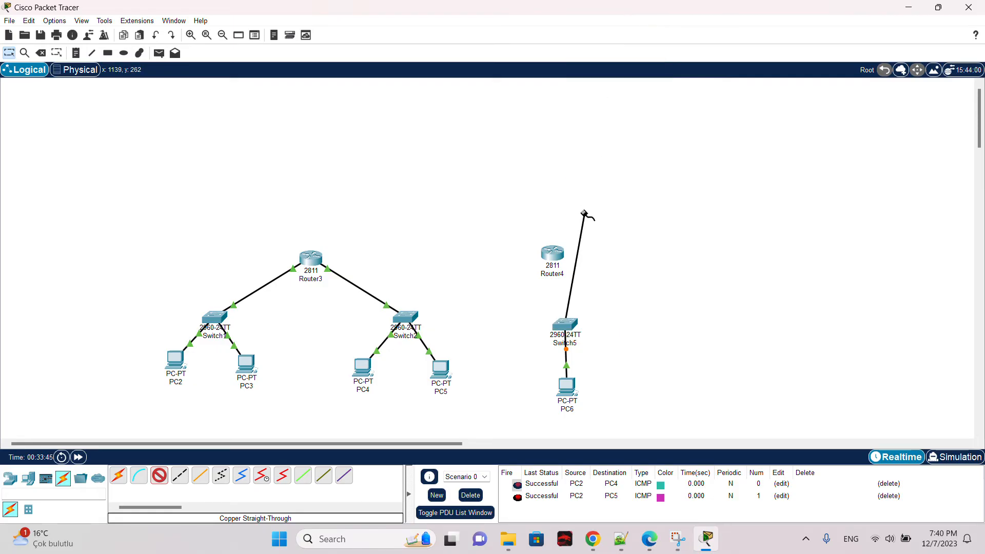
left_click(553, 253)
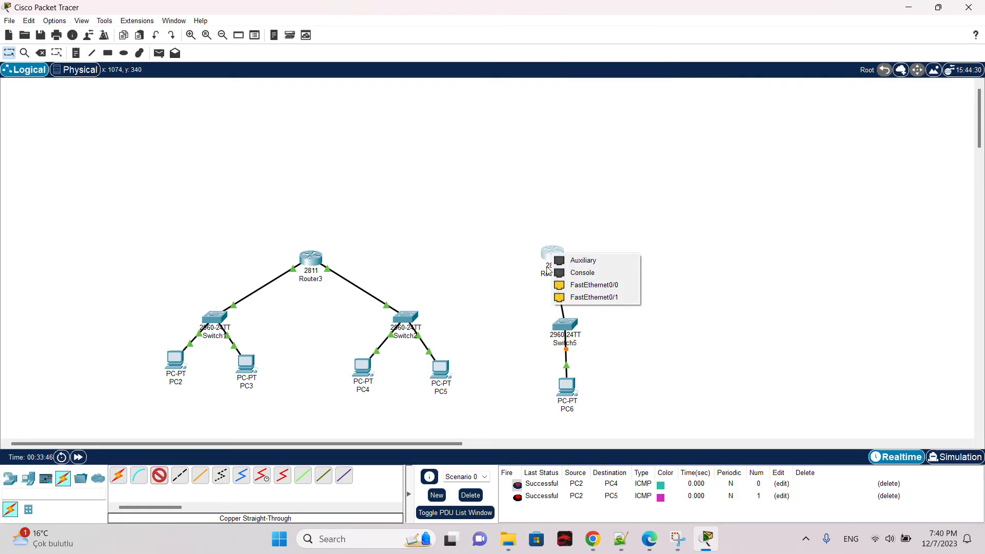
left_click(595, 286)
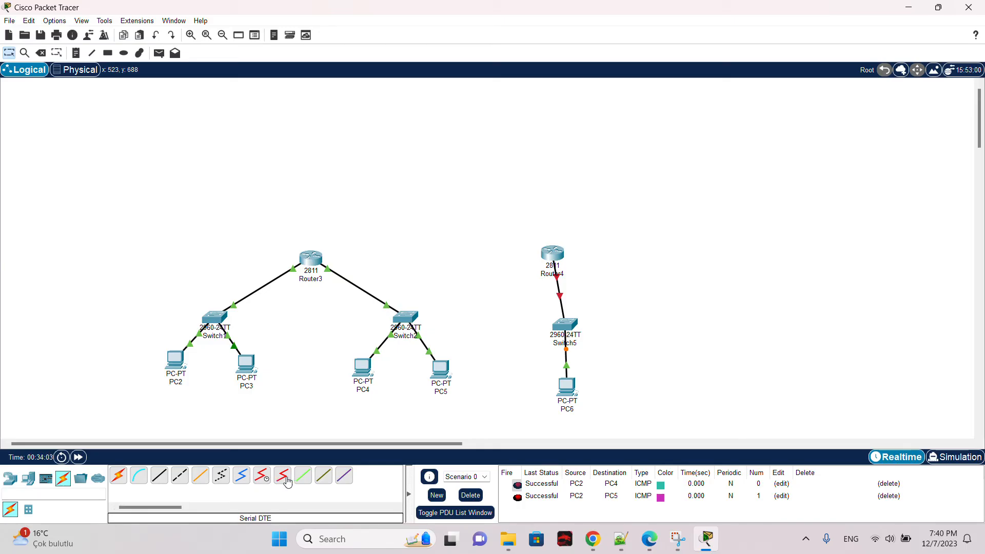
Step: Power off Router3 and install a WIC-2T serial module into one of its empty slots
left_click(310, 258)
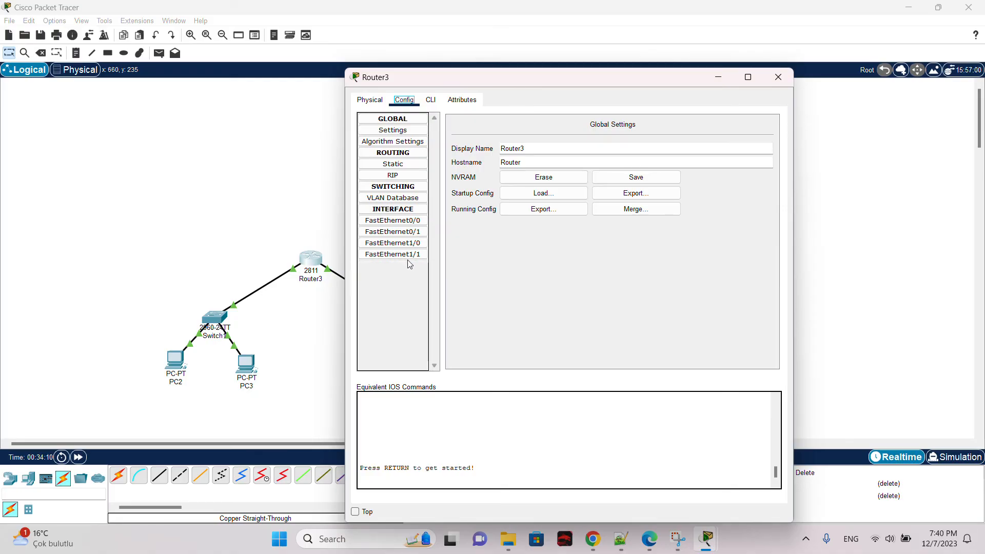
left_click(373, 102)
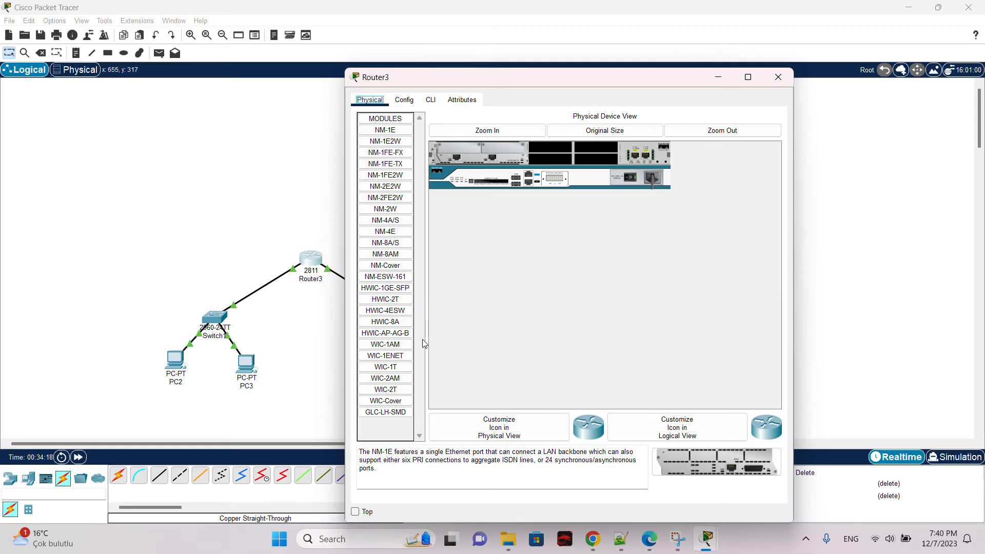
left_click(400, 391)
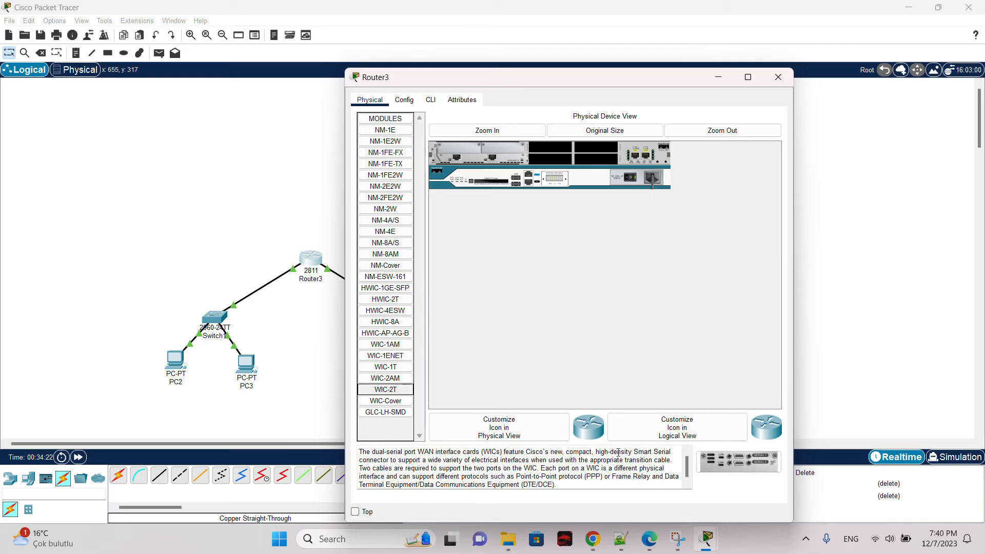
left_click(596, 454)
left_click_drag(601, 453, 426, 461)
left_click(399, 390)
left_click(634, 177)
left_click_drag(739, 462, 595, 149)
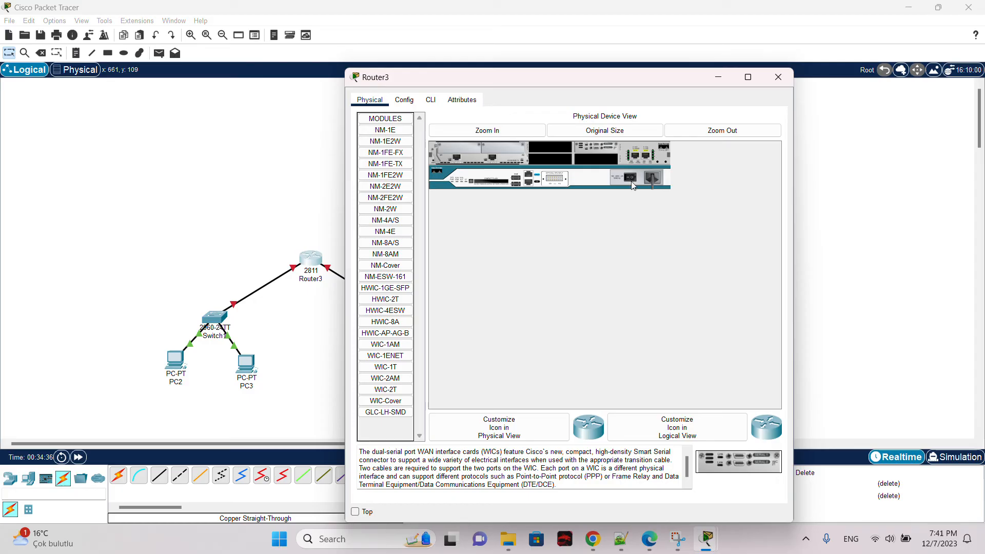
Step: Dismiss the booting notice and turn on Router3's Serial0/2/0 port, then reopen to check it
left_click(405, 99)
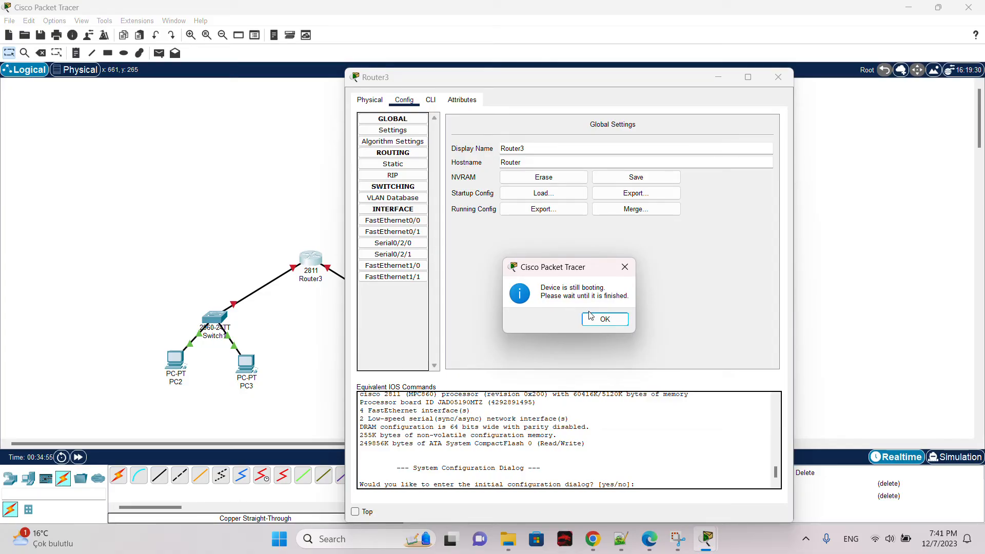
left_click(604, 319)
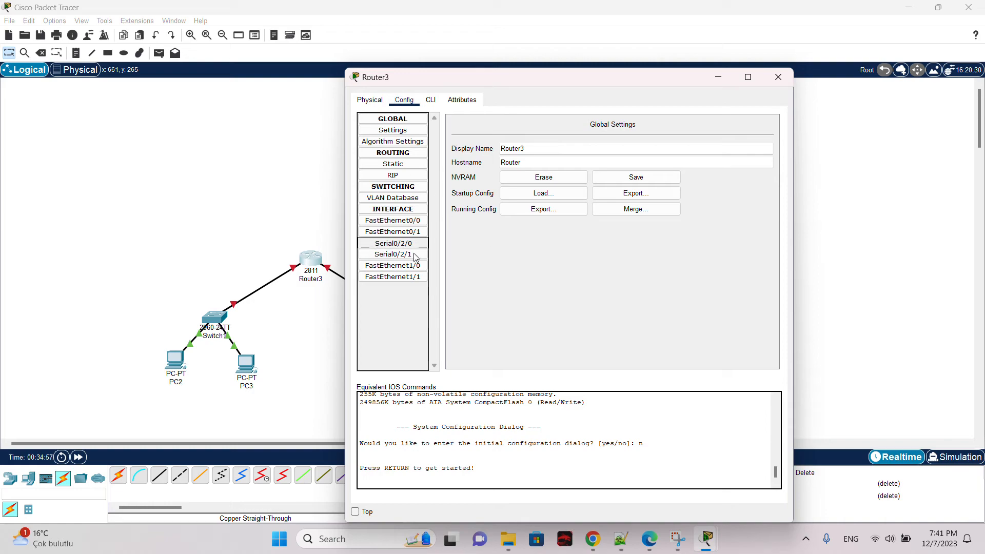
left_click(393, 242)
left_click(763, 135)
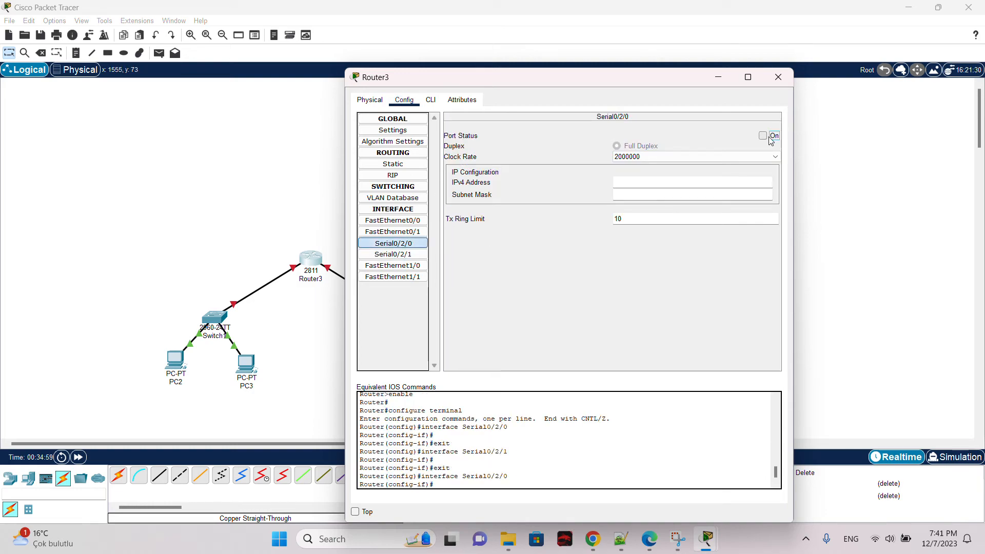
left_click(778, 77)
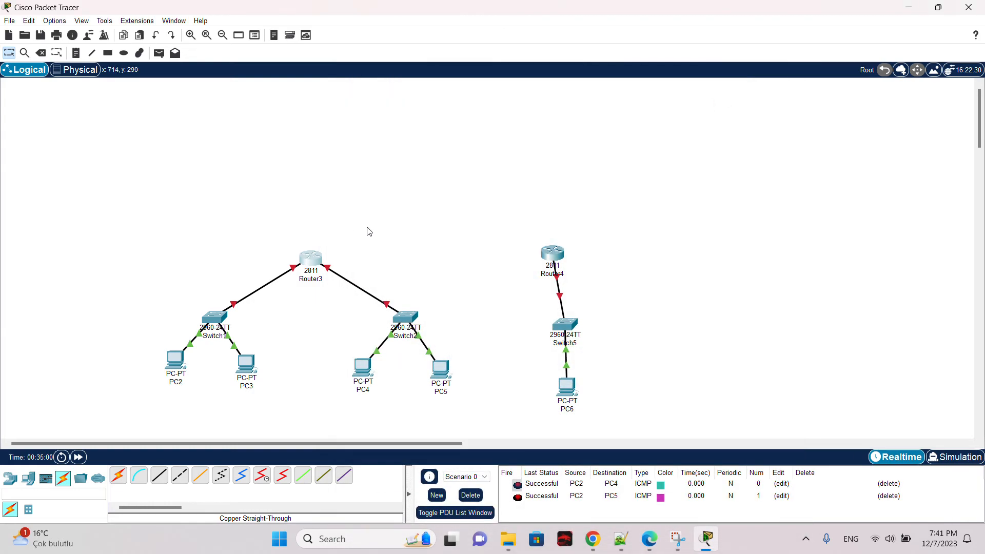
left_click(315, 270)
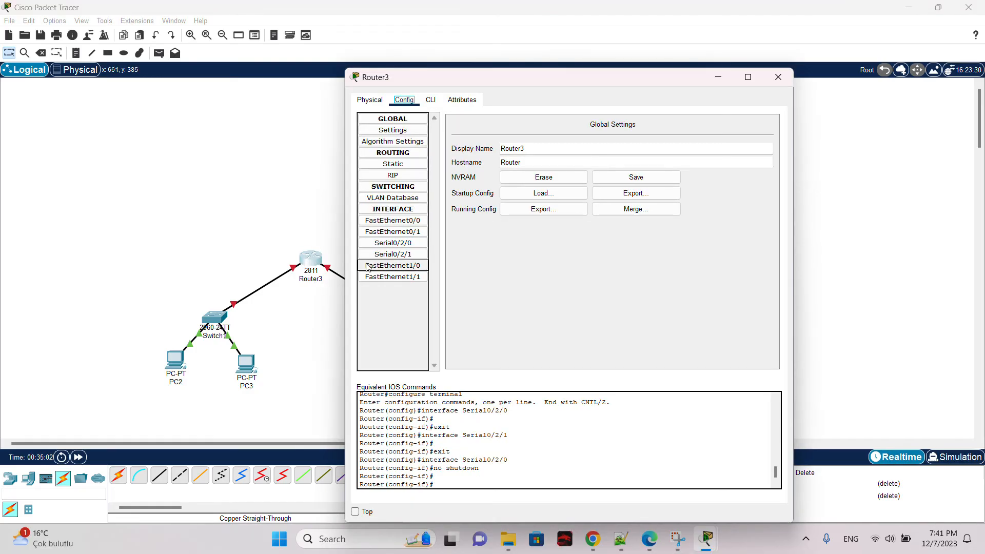
left_click(393, 243)
left_click(776, 79)
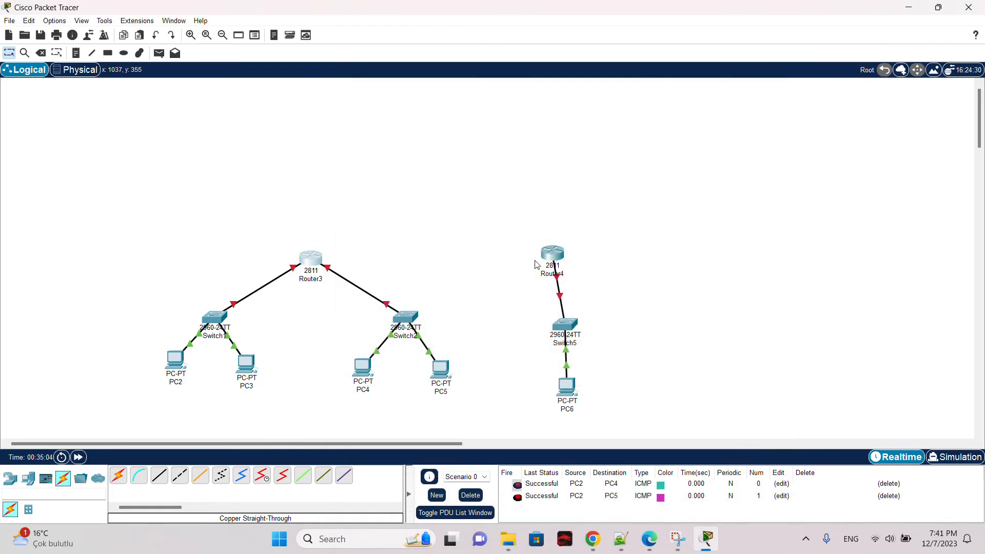
Step: Install a WIC-2T serial module into an empty slot of Router4
left_click(552, 254)
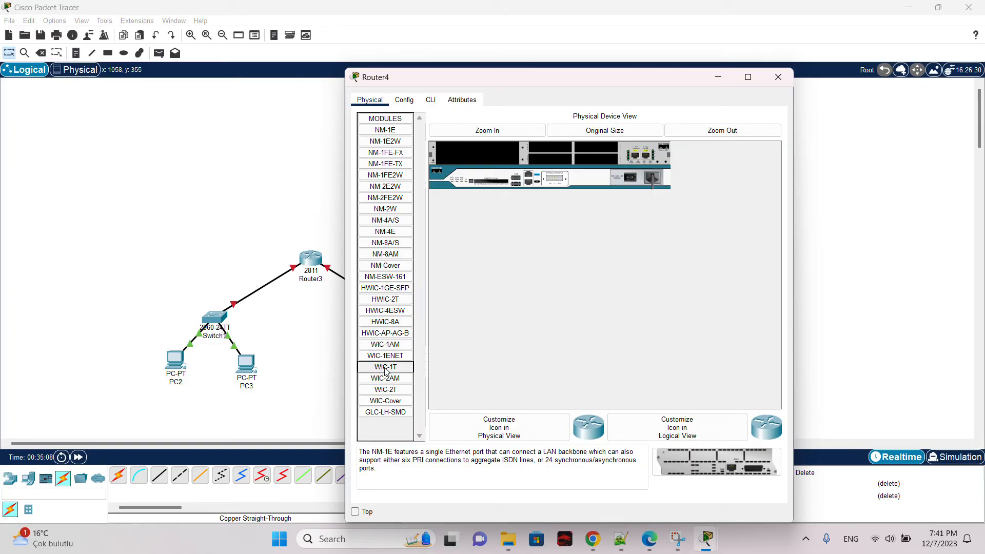
left_click(401, 392)
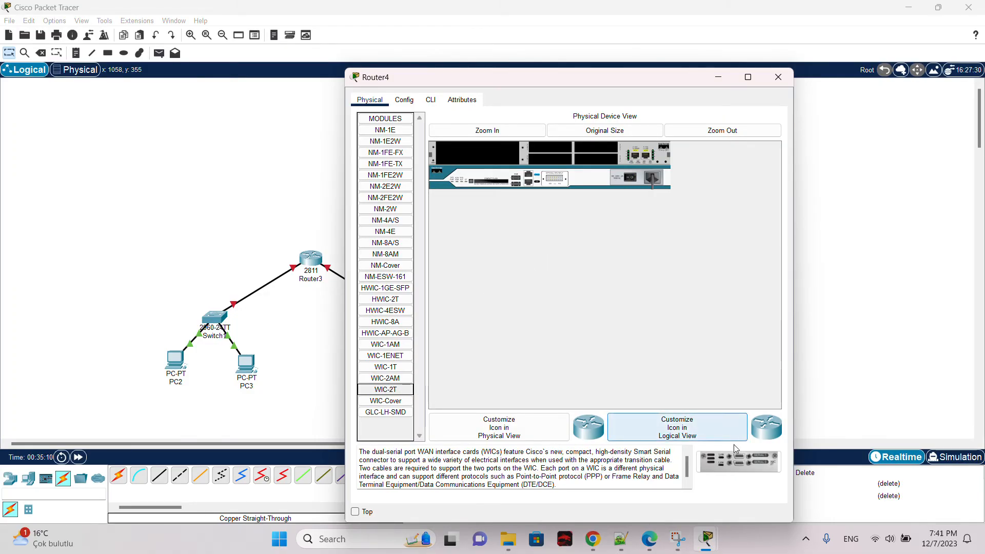
left_click_drag(743, 462, 593, 145)
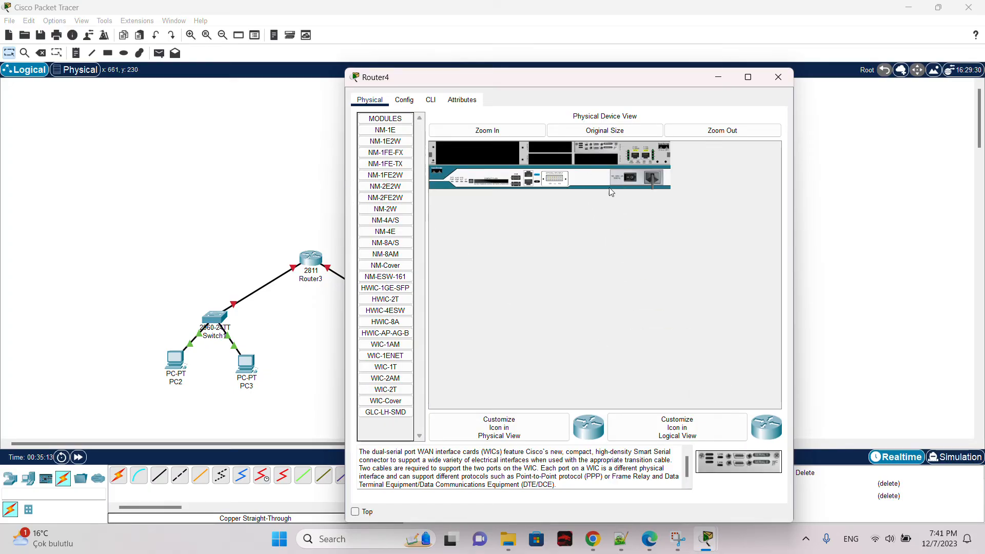
Step: Dismiss the booting notice and turn on Router4's Serial0/2/0 port, then close its window
left_click(404, 99)
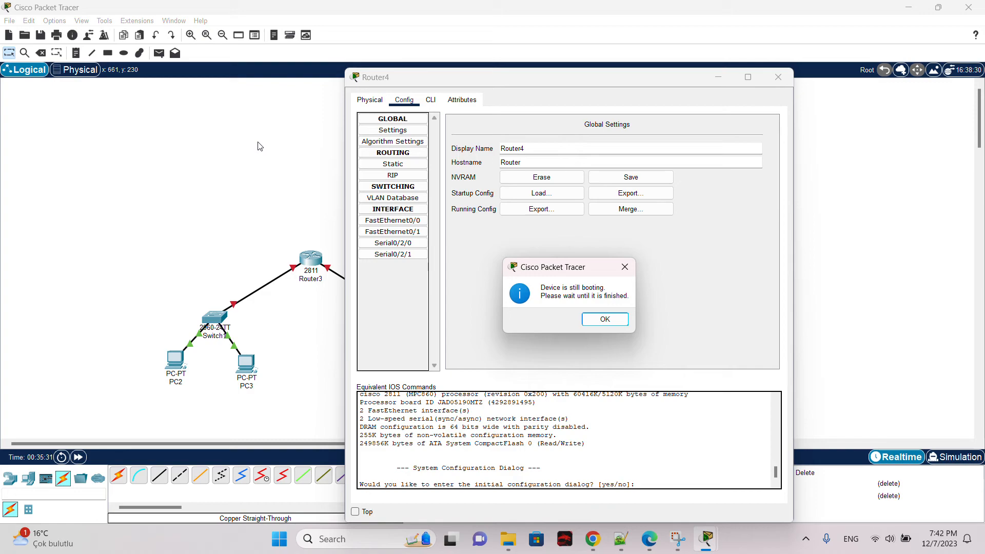
left_click(605, 320)
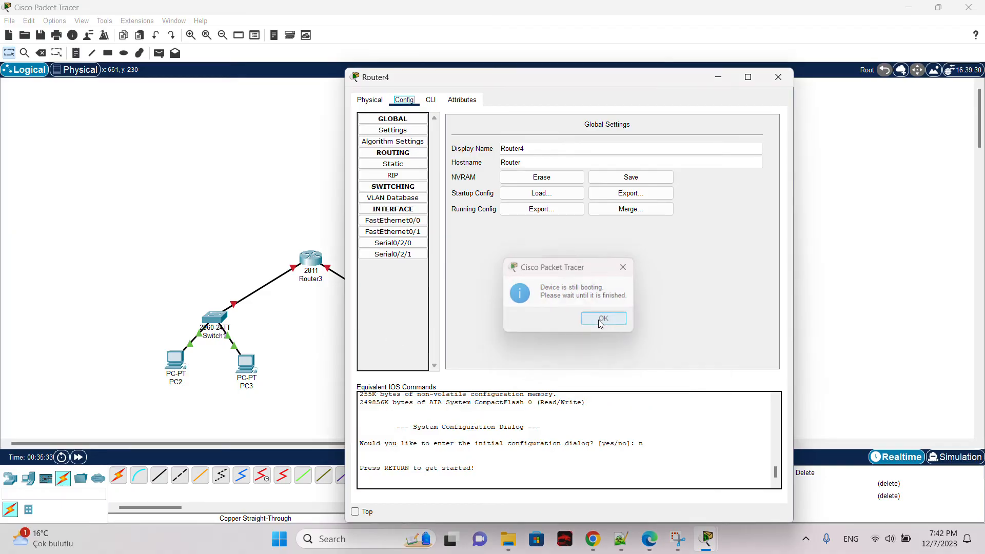
left_click(421, 244)
left_click(421, 254)
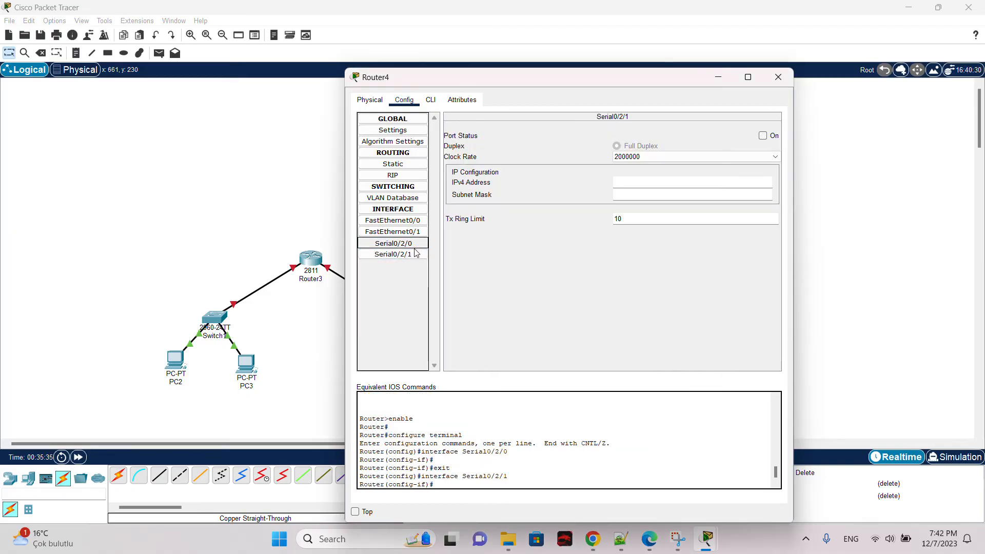
left_click(420, 243)
left_click(763, 136)
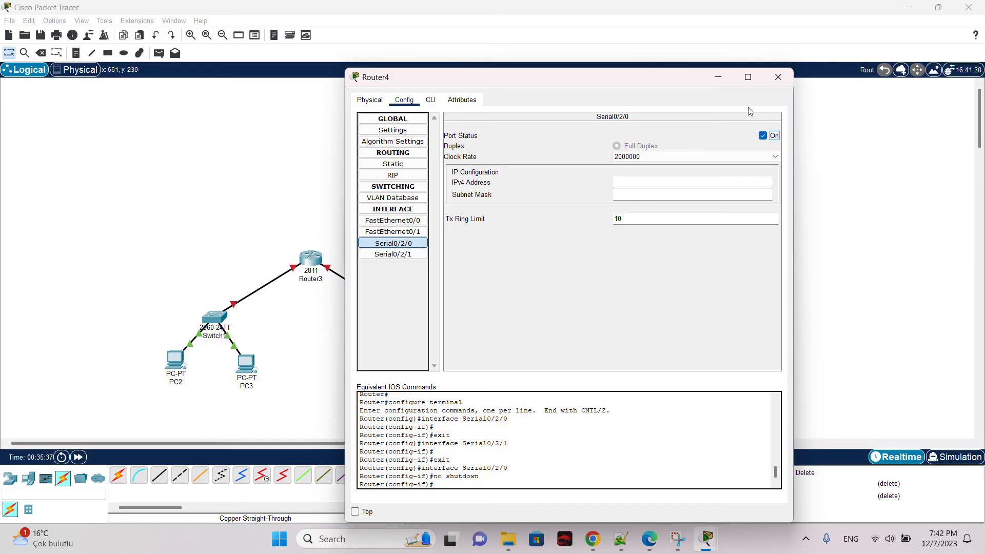
left_click(778, 77)
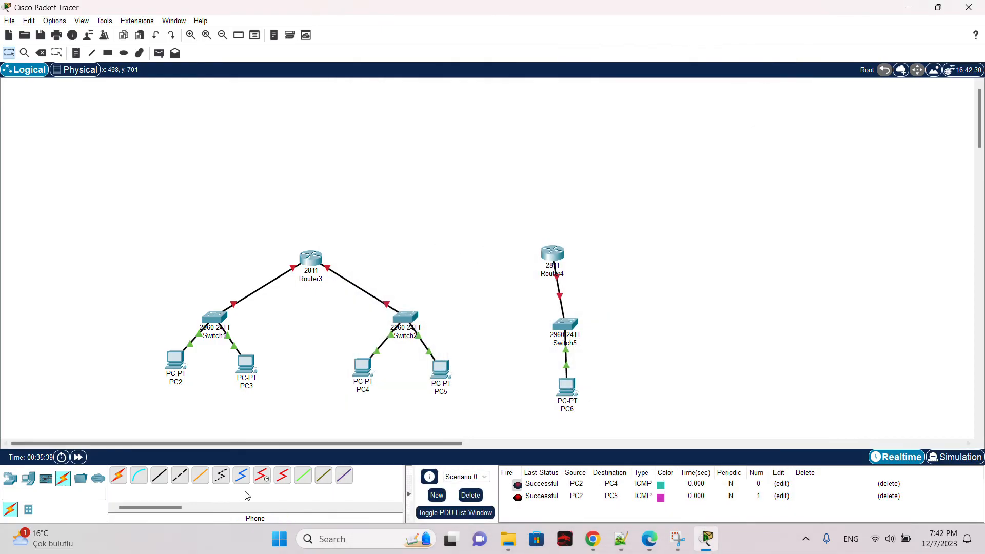
Step: Connect Router3's Serial0/2/0 to Router4's Serial0/2/0 with a Serial DTE cable
left_click(283, 481)
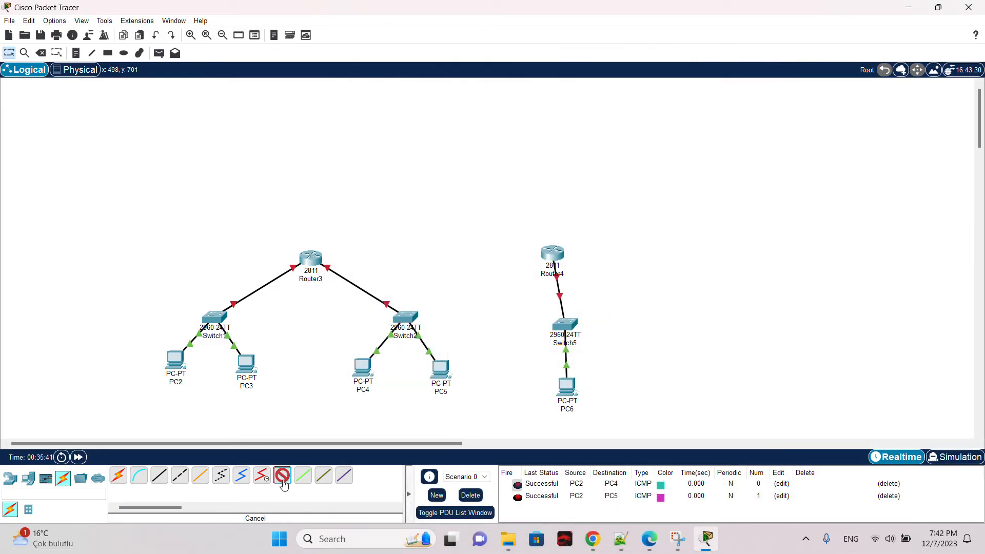
left_click(310, 259)
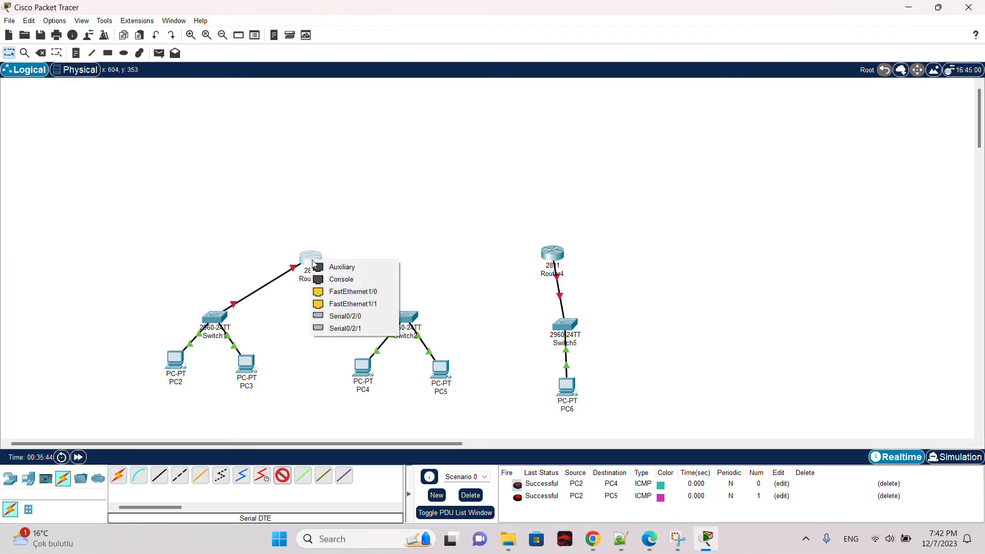
left_click(376, 319)
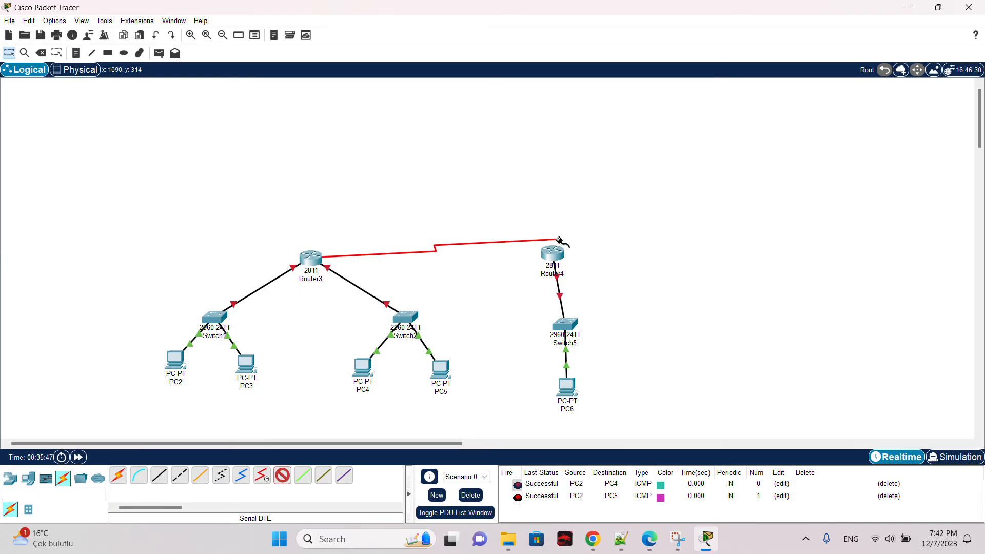
left_click(548, 253)
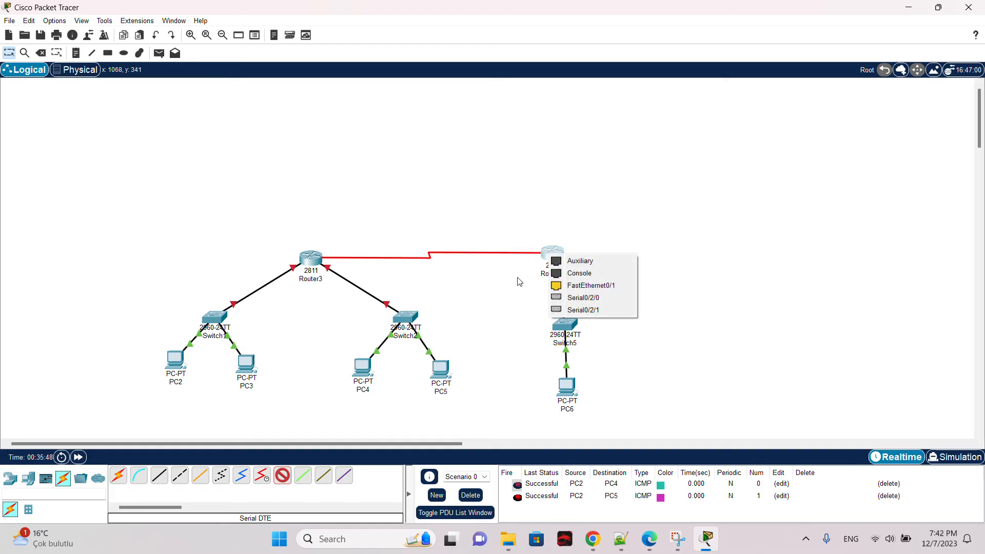
left_click(611, 301)
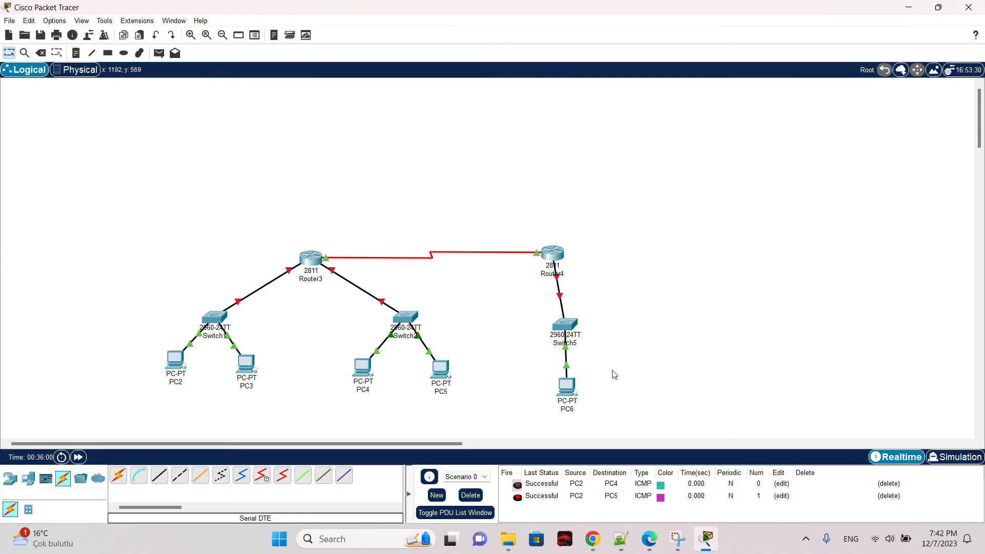
Step: Enter a 192.1 network IPv4 address and the default subnet mask on PC6's FastEthernet0 interface, then close its window
left_click_drag(585, 417, 629, 378)
left_click(572, 388)
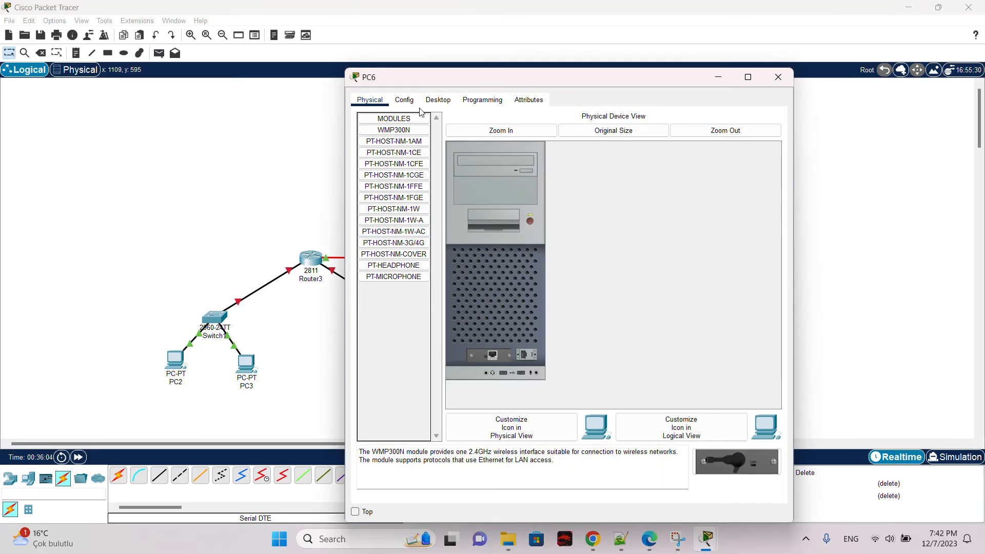
left_click(404, 99)
left_click(416, 163)
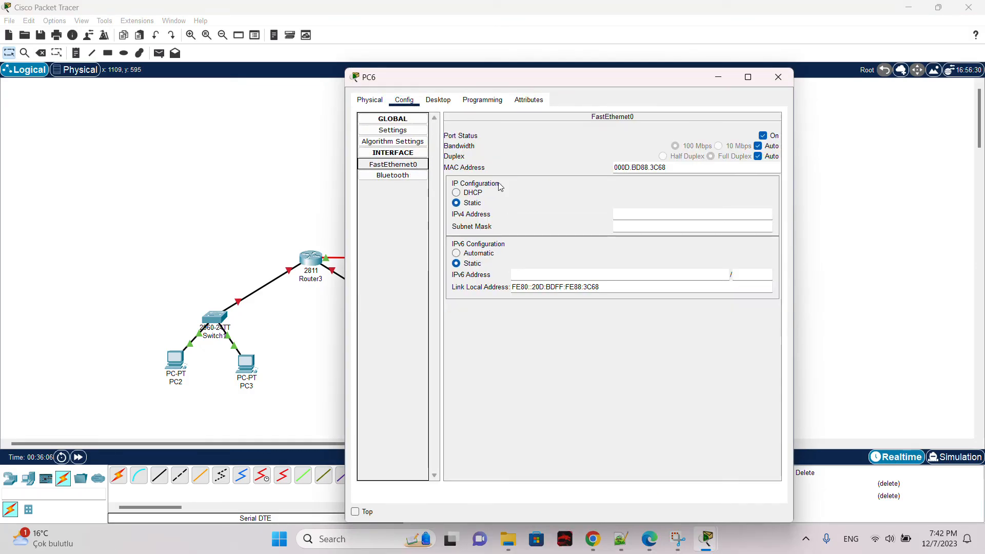
left_click(643, 212)
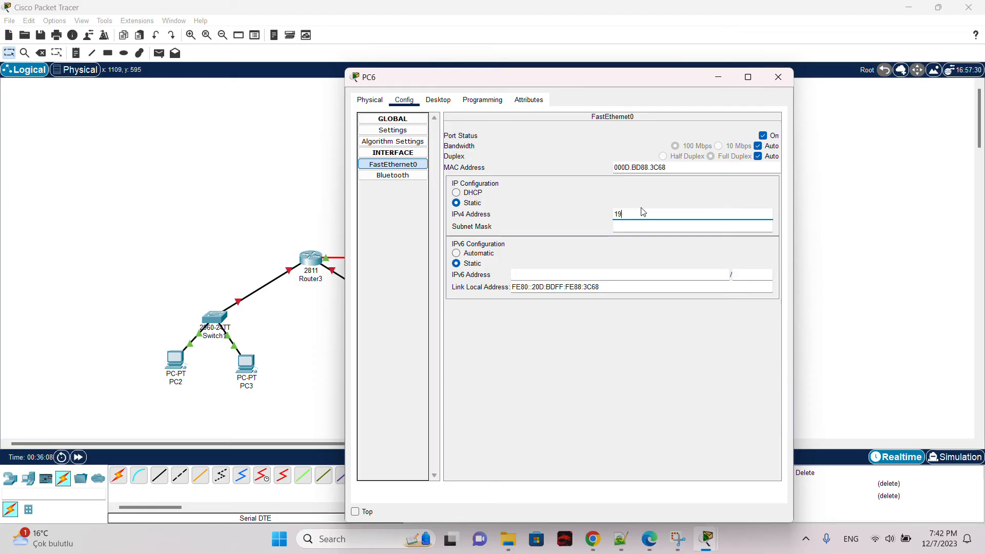
type("192.1.3.1")
left_click(665, 226)
left_click(778, 77)
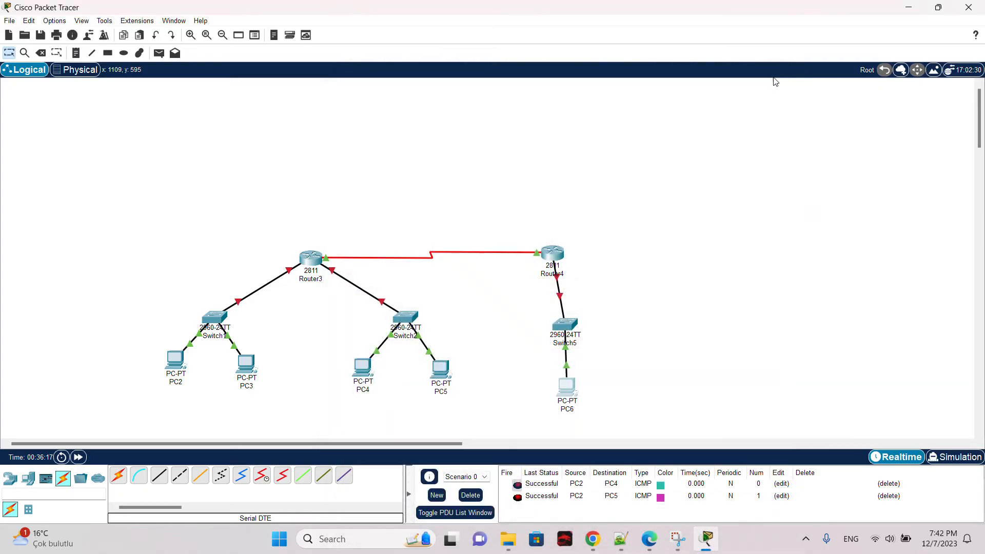
left_click(555, 254)
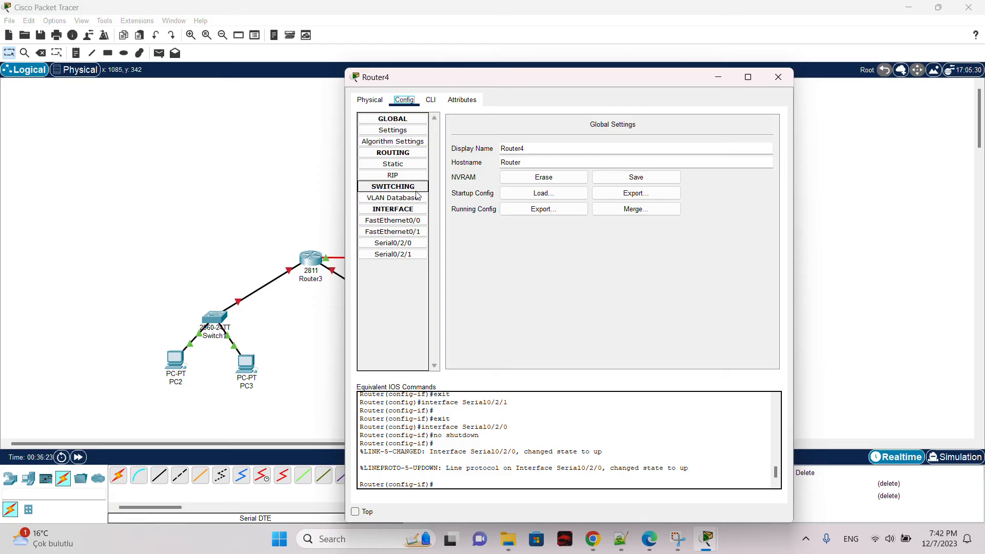
left_click(416, 136)
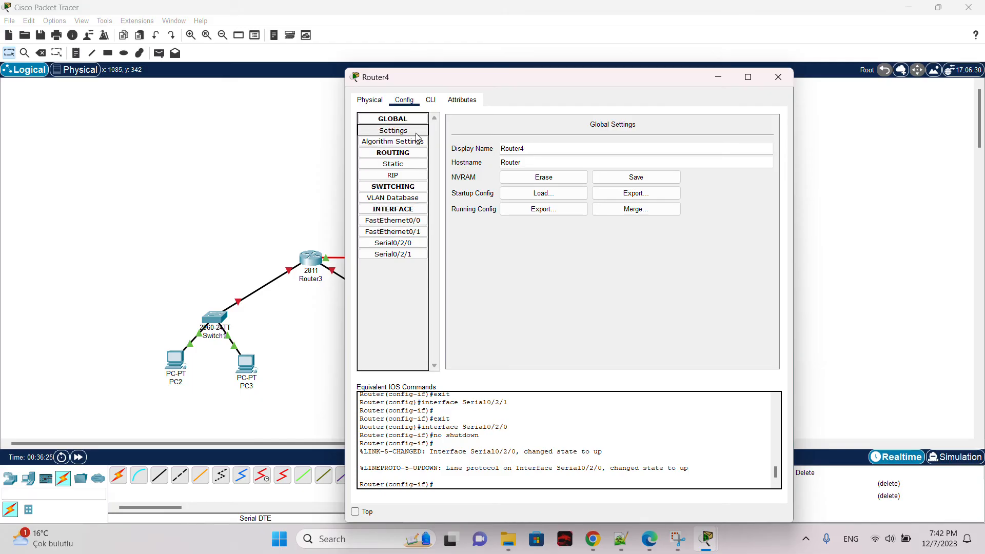
left_click(416, 143)
left_click(413, 132)
left_click(779, 77)
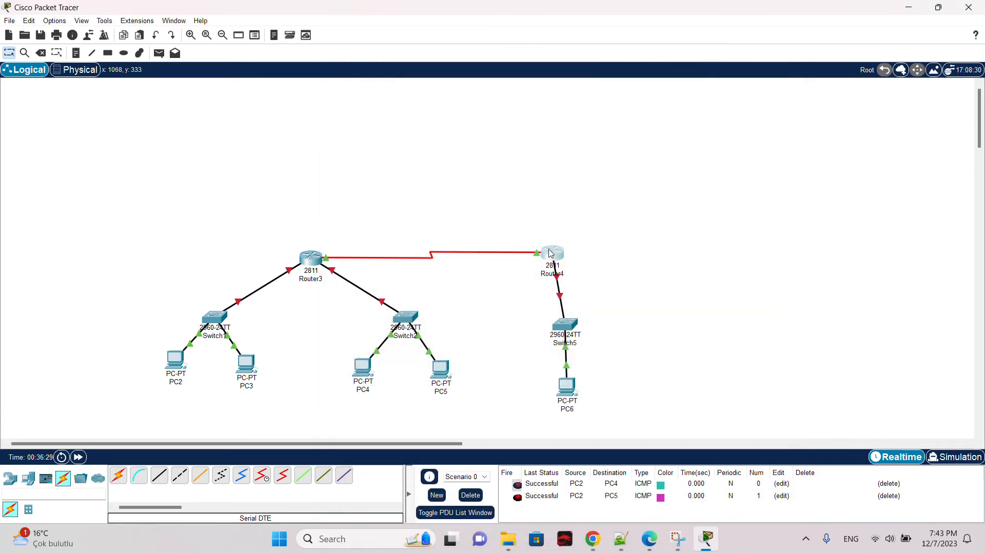
Step: Set Router4's FastEthernet0/0 IPv4 address to 192.1.3.2 with the default subnet mask, then close its window
left_click(573, 245)
left_click(410, 141)
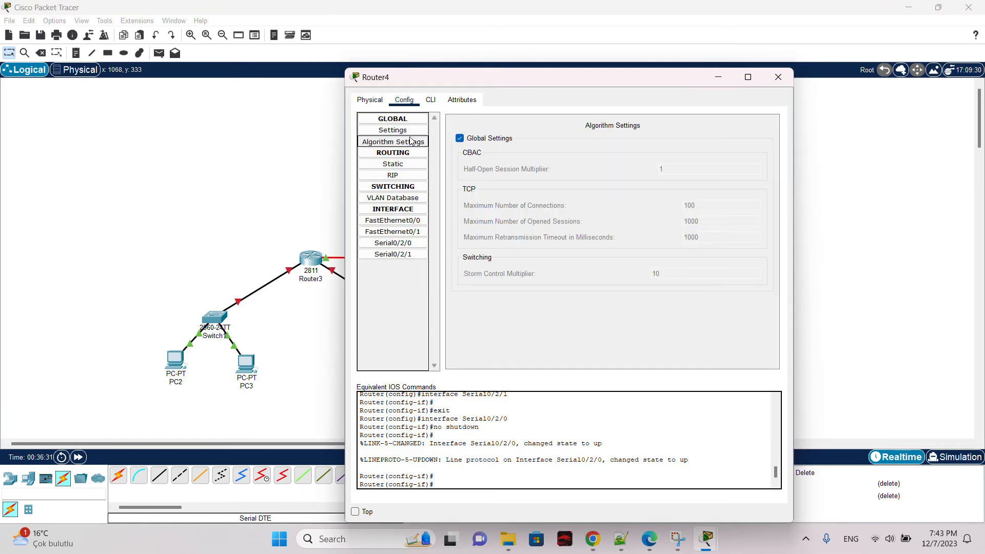
left_click(410, 131)
left_click(404, 119)
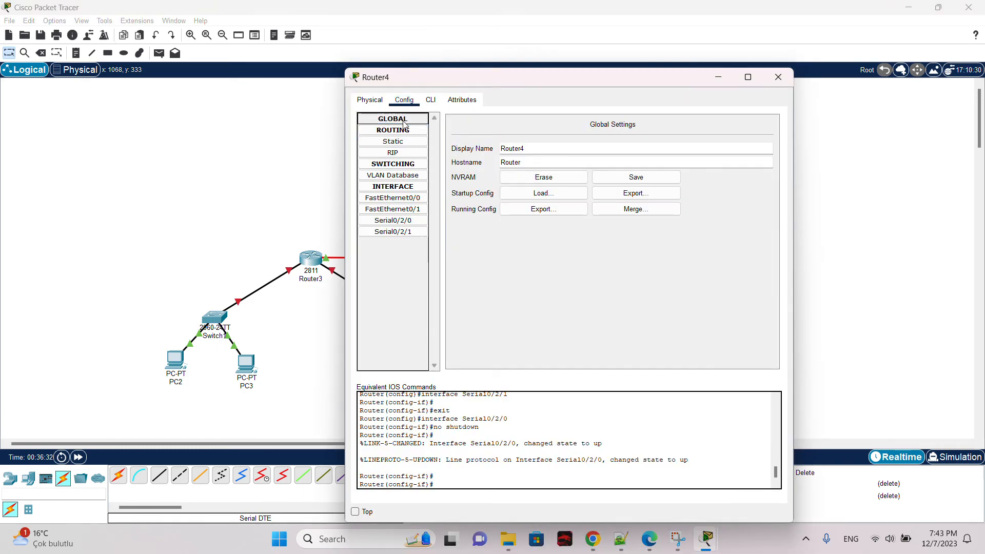
left_click(370, 100)
left_click(403, 101)
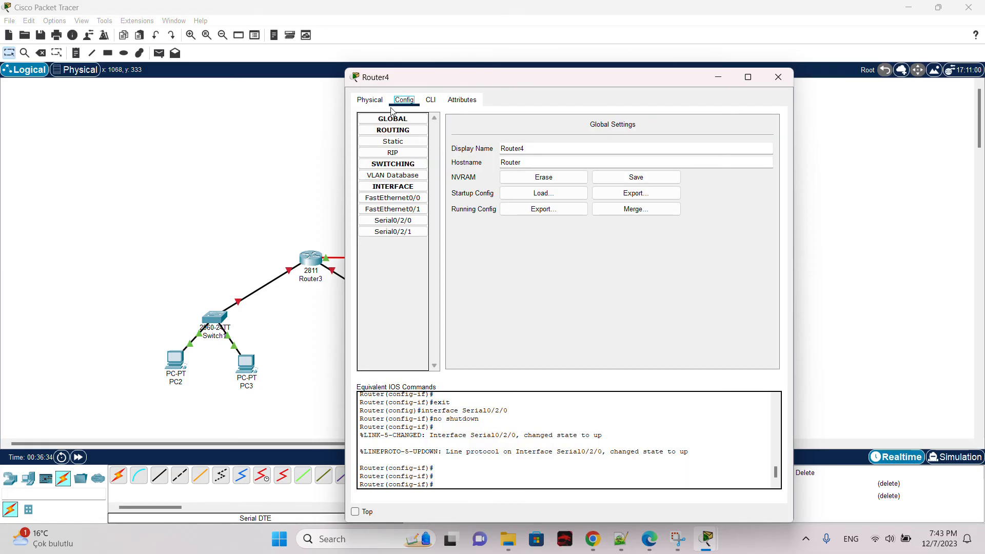
left_click(404, 198)
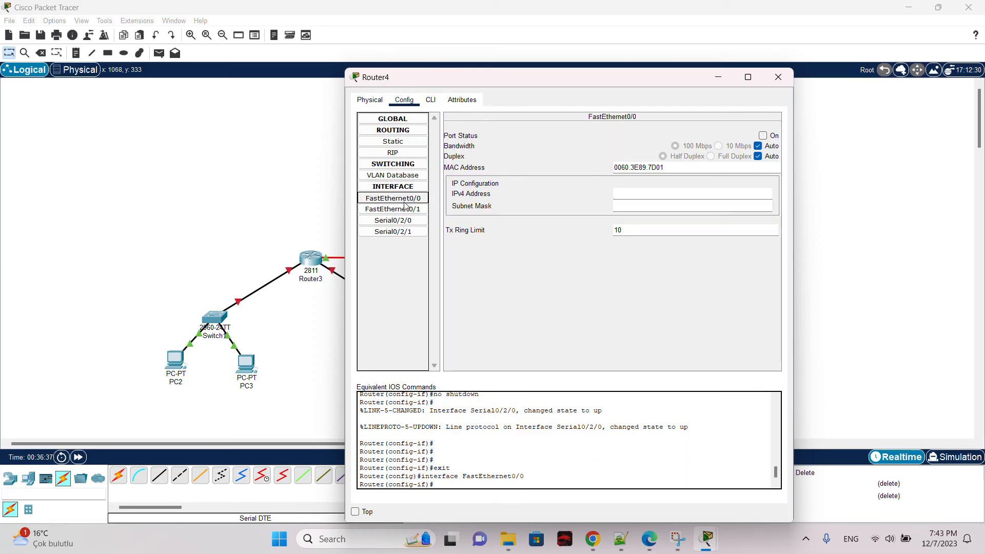
left_click(665, 189)
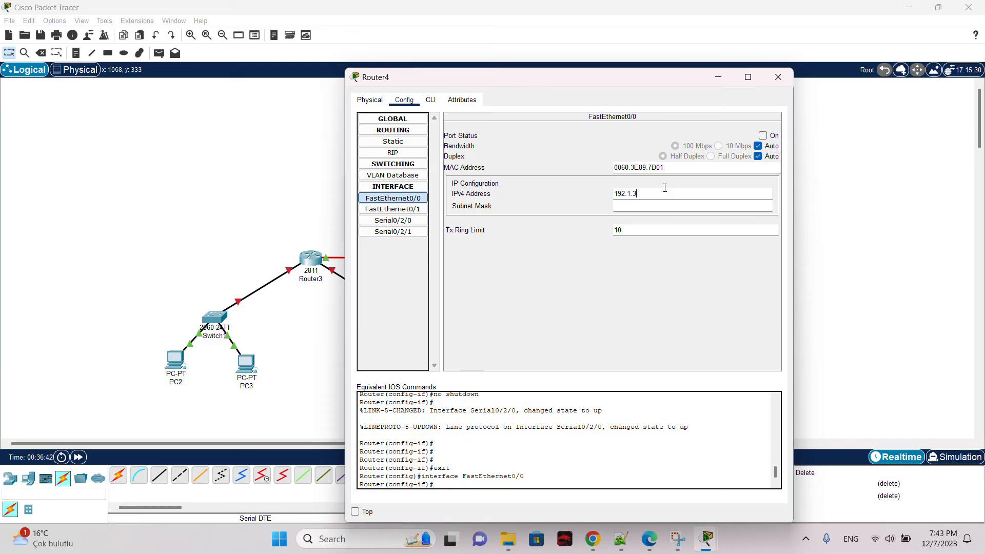
type("192.1.3.2")
left_click(661, 207)
left_click(778, 77)
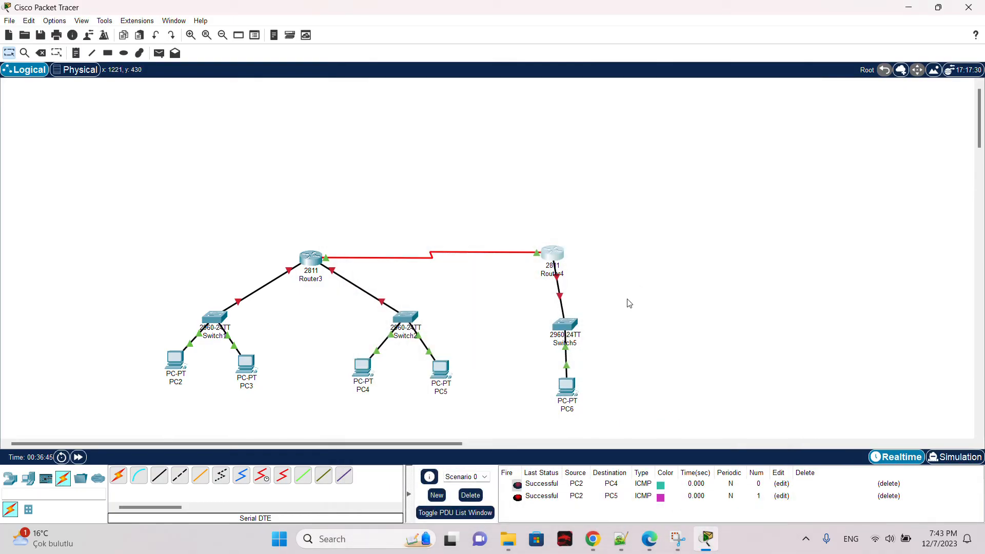
Step: Set PC6's IPv4 default gateway to 192.1.3.2 and close its window
left_click(567, 390)
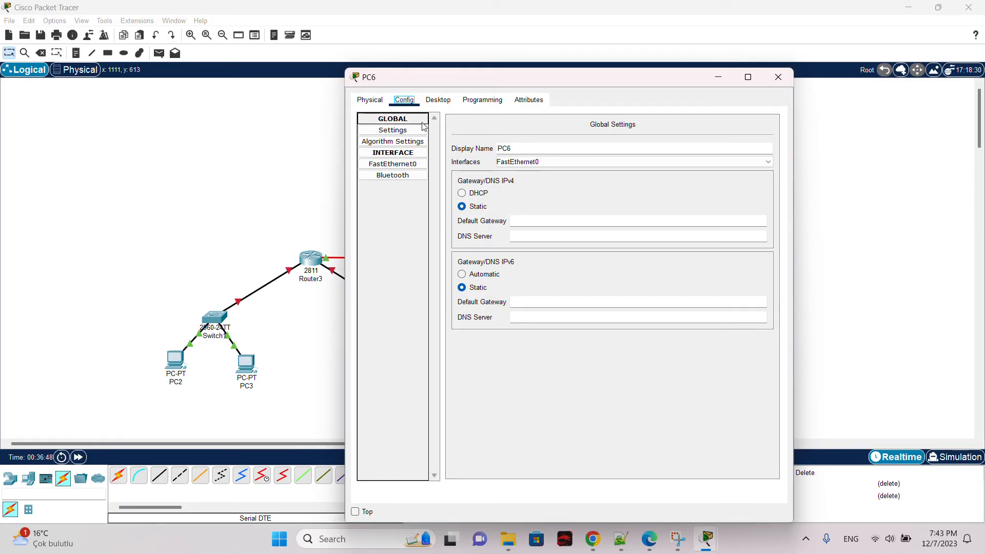
left_click(532, 219)
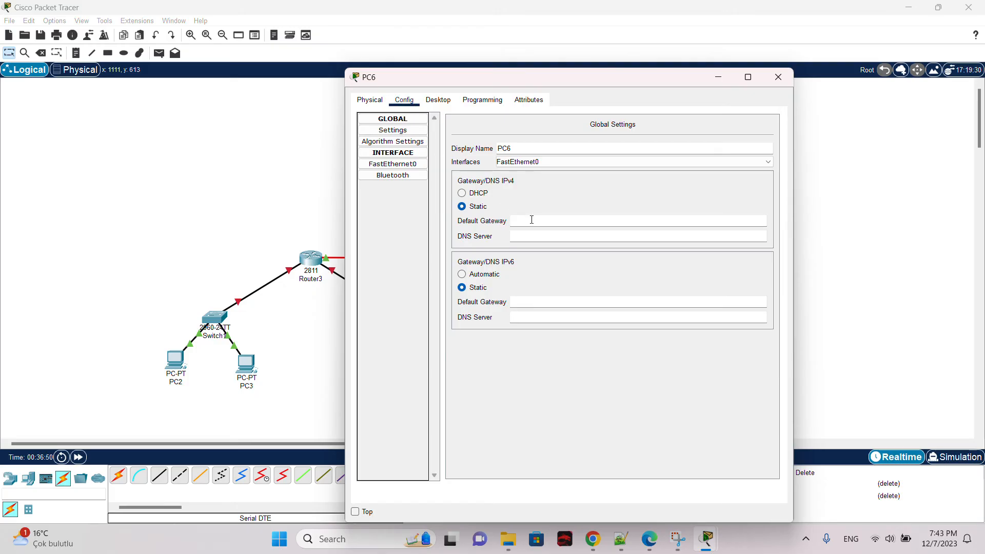
type("192.1.3.2")
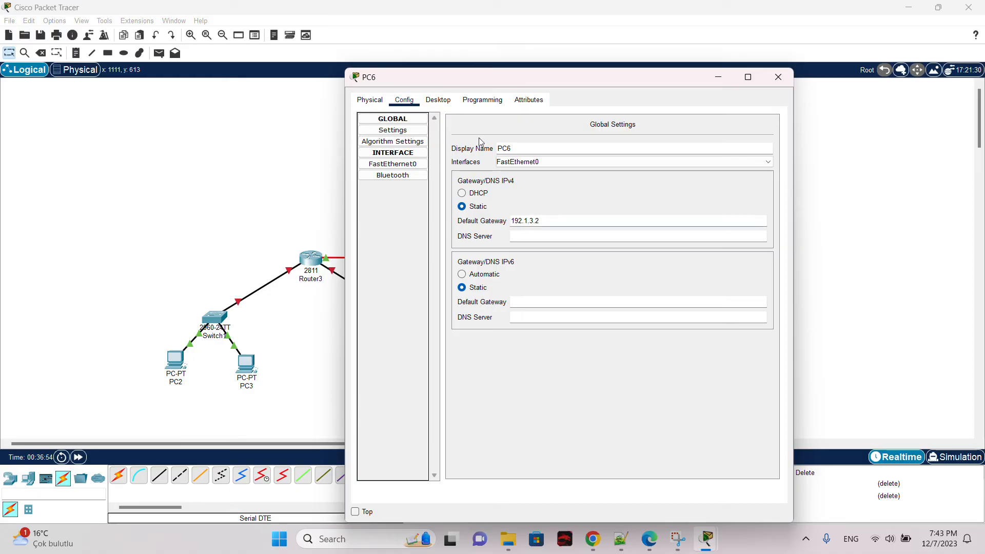
left_click(778, 77)
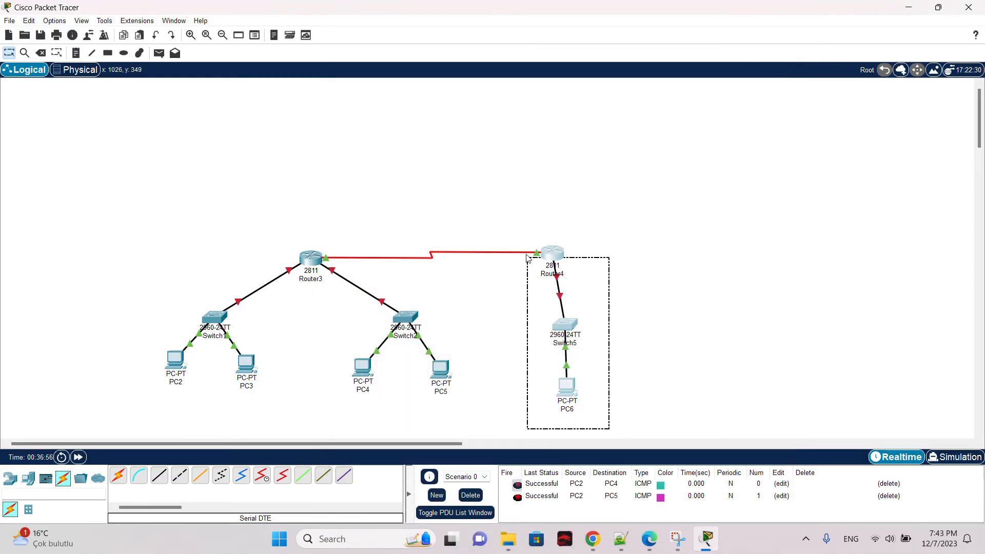
Step: Turn on Router4's FastEthernet0/0 port and close its window
left_click(617, 234)
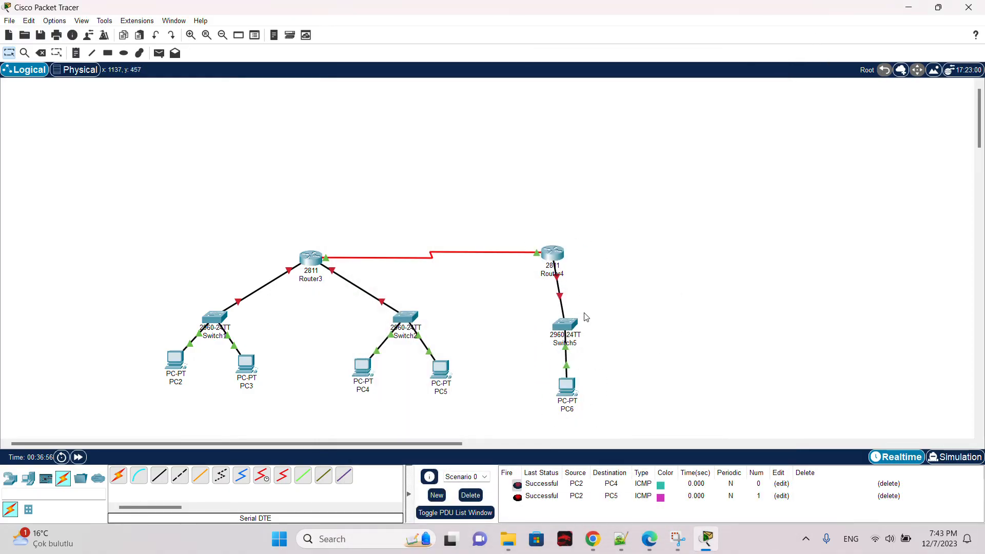
left_click(554, 254)
left_click(393, 220)
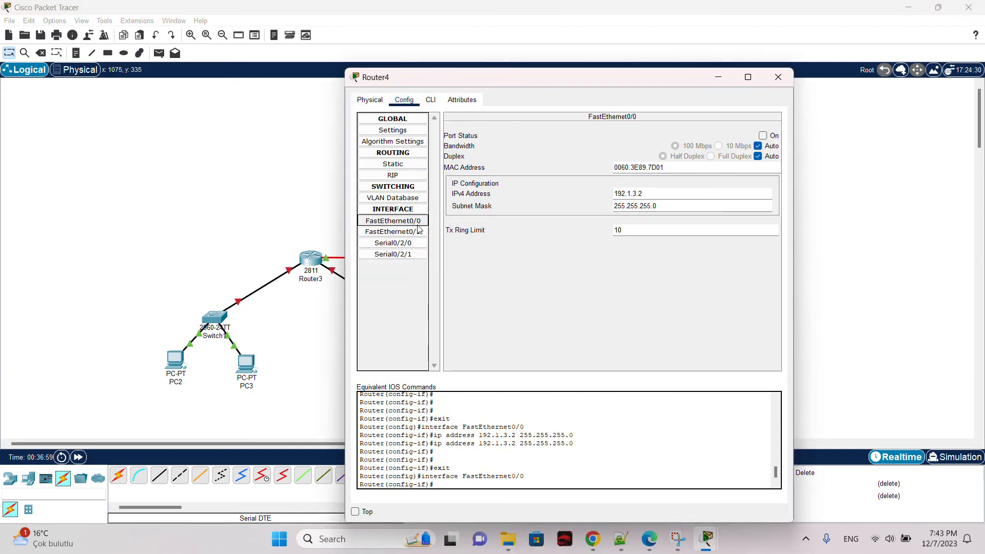
left_click(773, 135)
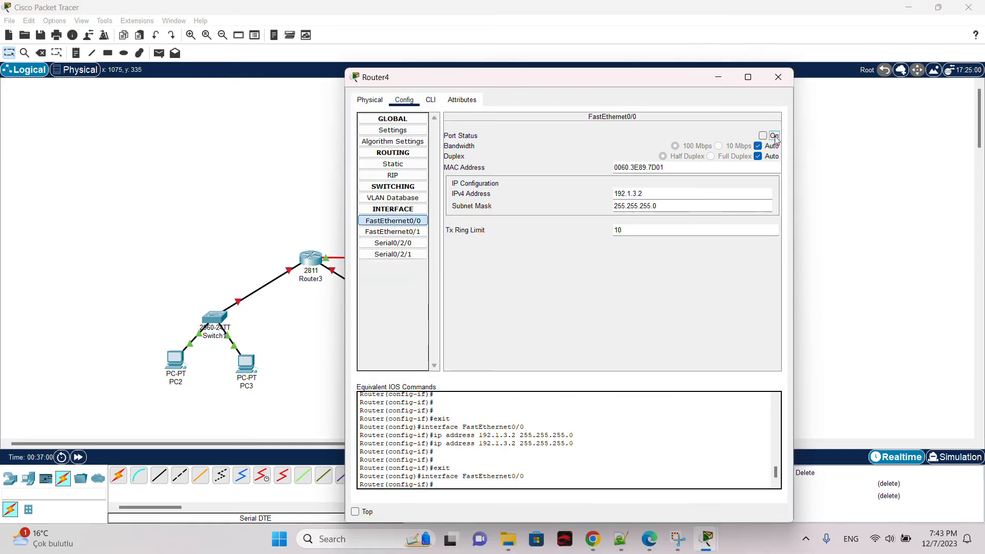
left_click(787, 82)
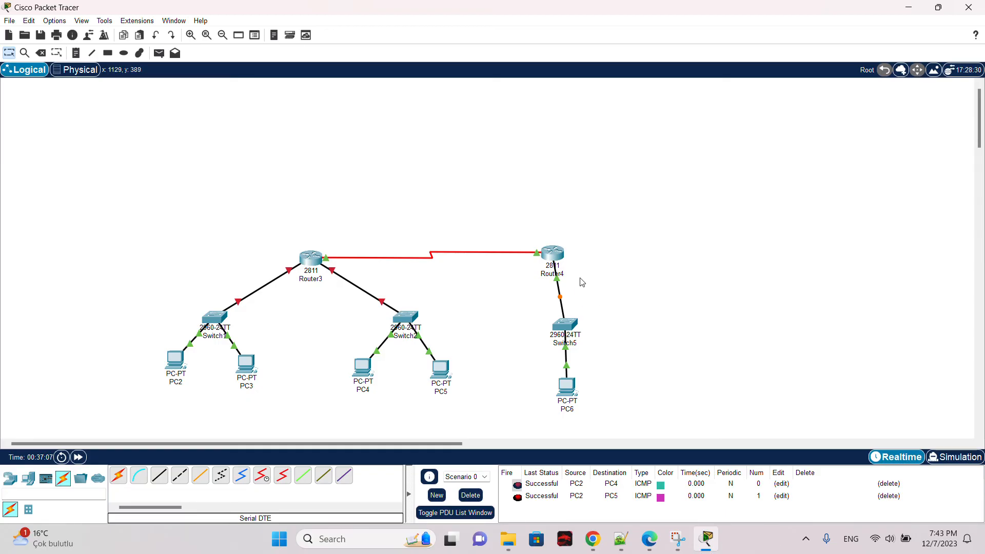
Step: Set Router3's Serial0/2/0 IPv4 address to 193.1.1.1 with subnet mask 255.255.255.0, then close its window
left_click_drag(280, 228, 573, 215)
left_click(308, 256)
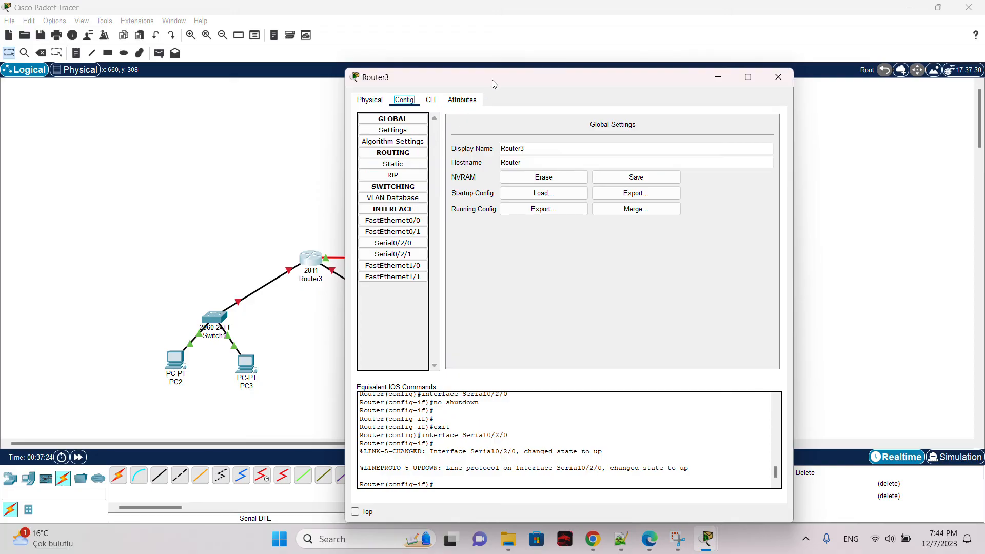
left_click_drag(491, 83, 642, 87)
left_click(544, 248)
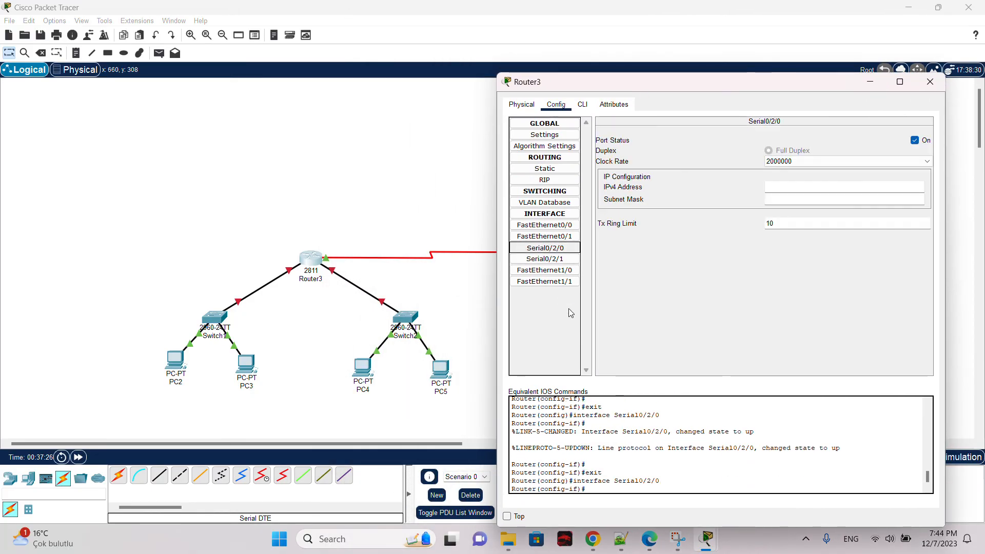
left_click(794, 185)
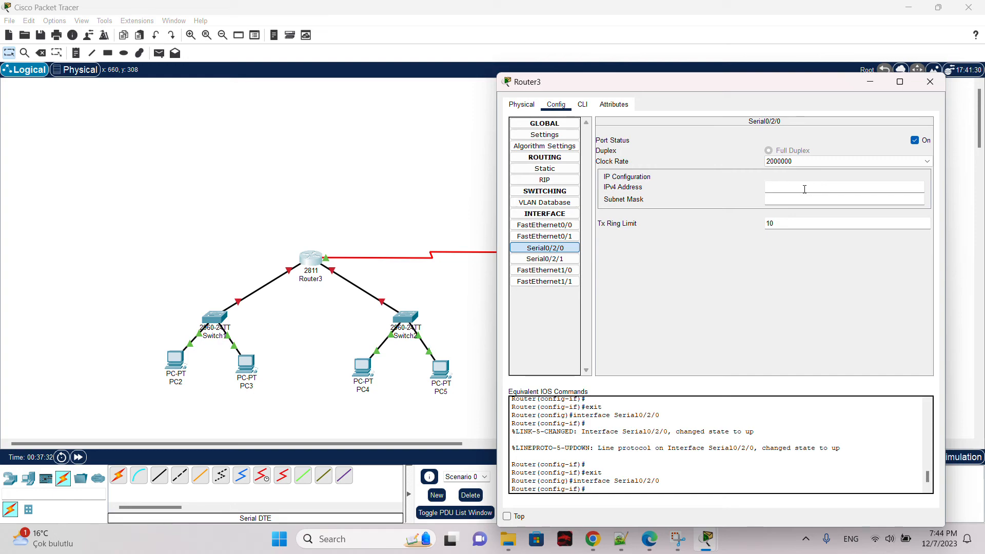
type("193.")
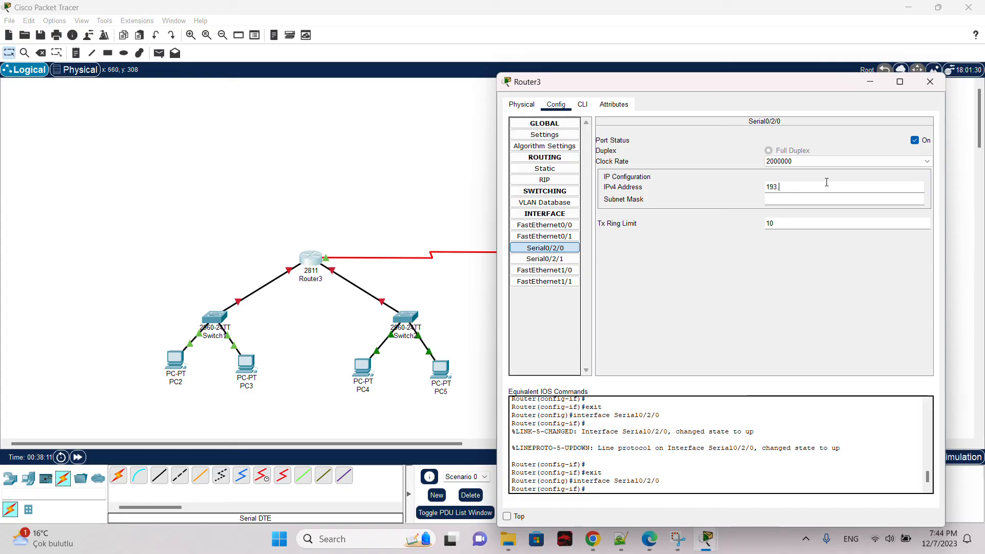
type("1.1.1")
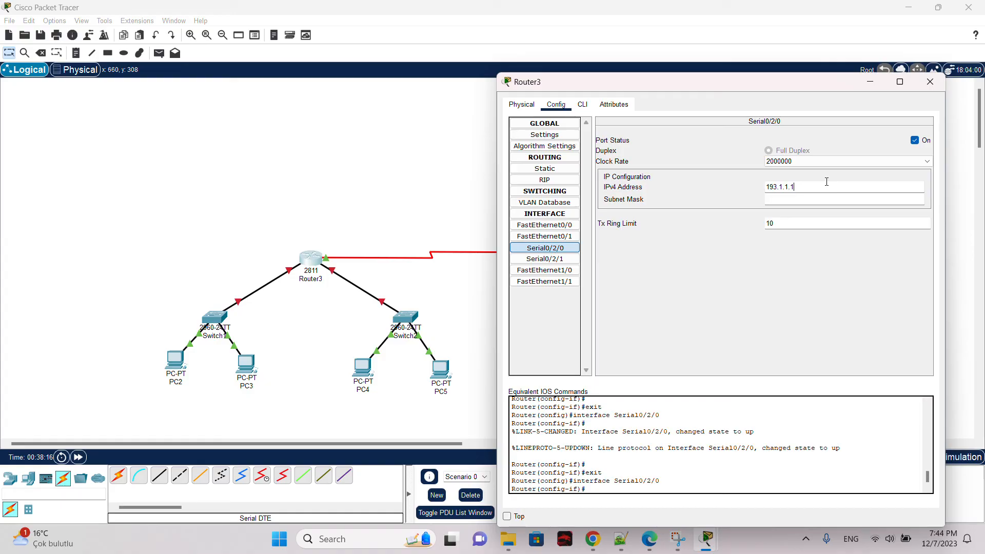
left_click(798, 199)
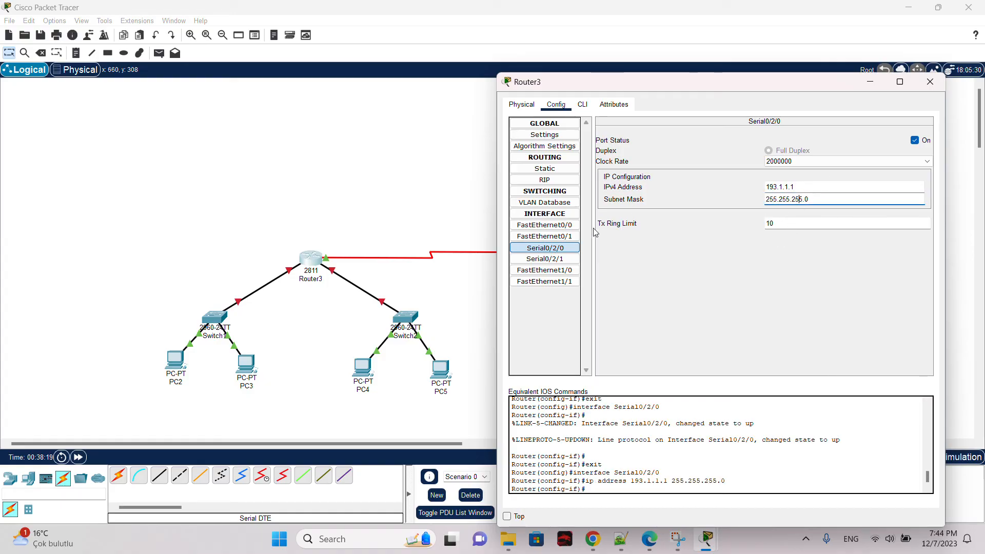
left_click(792, 187)
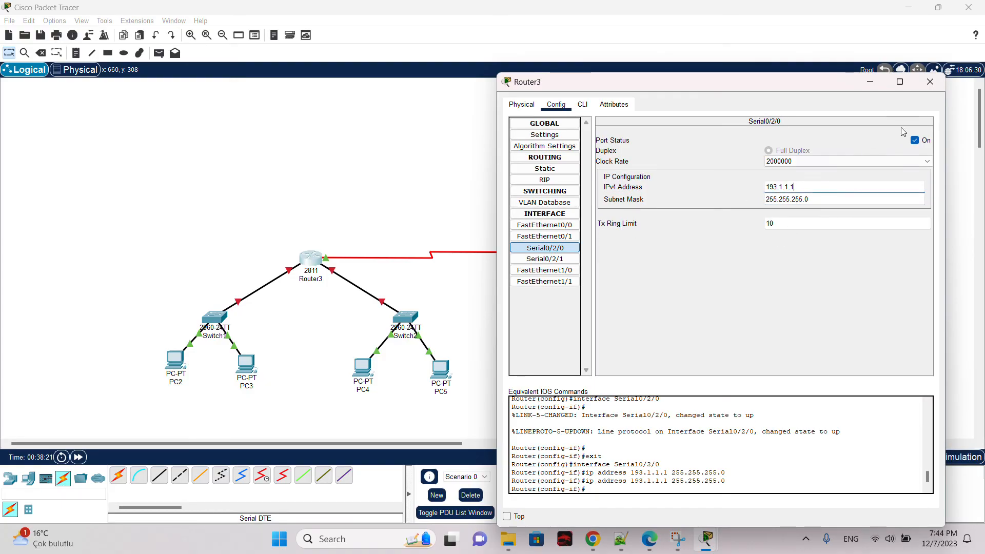
left_click(929, 82)
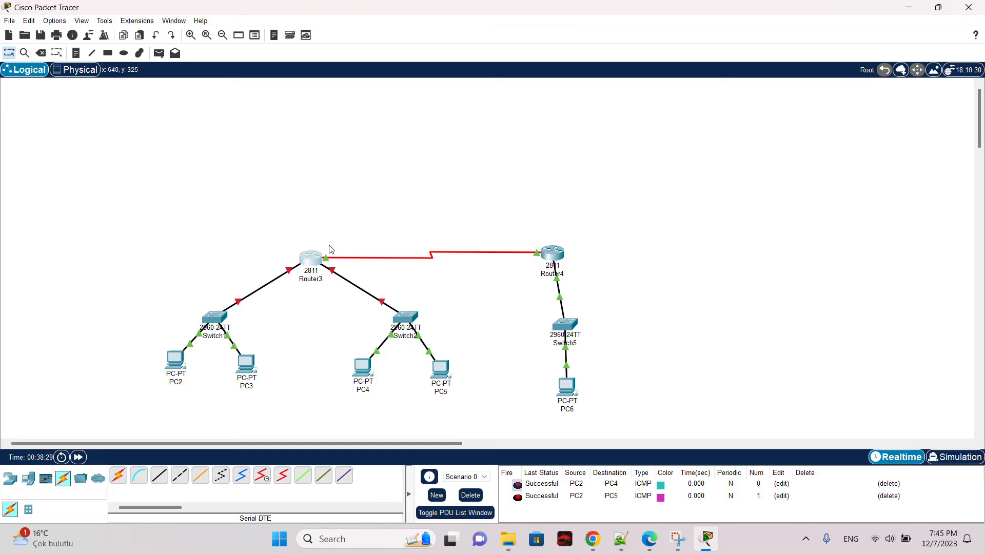
left_click_drag(278, 230, 367, 205)
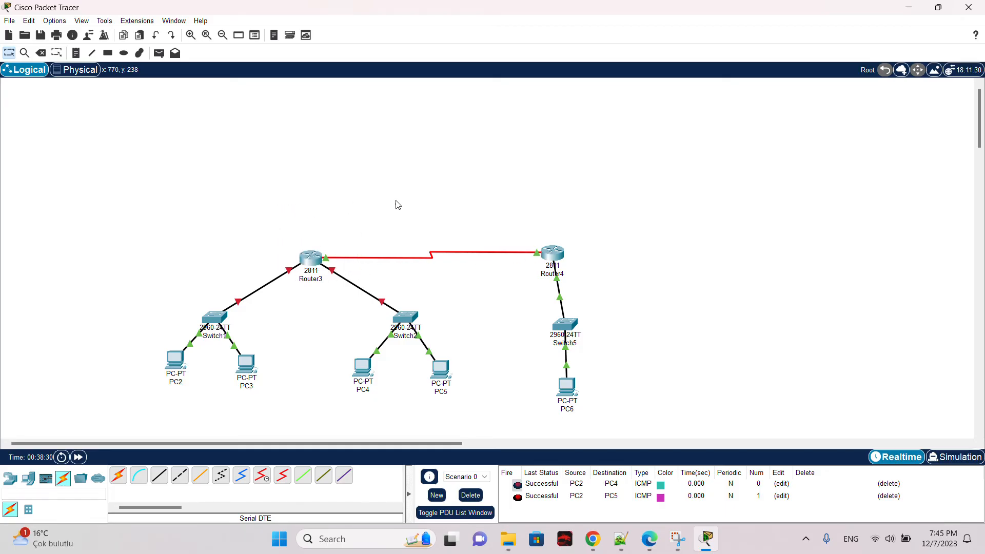
left_click_drag(584, 234, 514, 218)
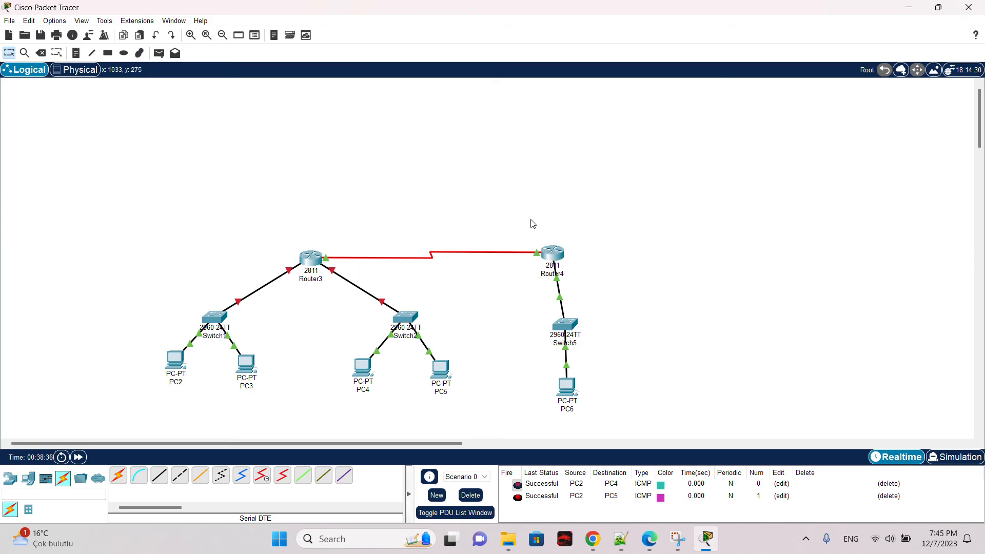
left_click_drag(528, 235, 526, 269)
mouse_move(313, 256)
left_click_drag(324, 251, 400, 242)
Step: Review Router3's Serial0/2/0 interface settings and close its window
left_click(308, 262)
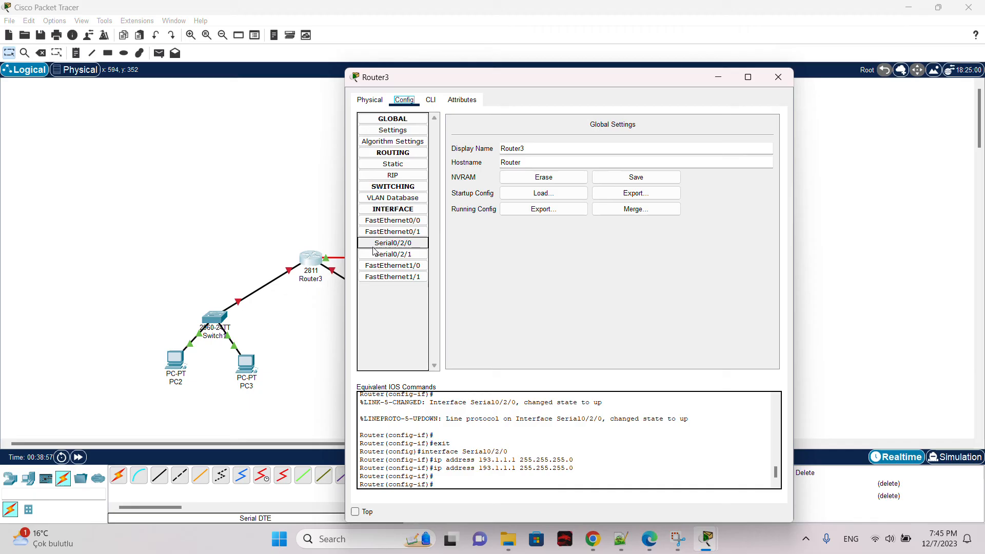
left_click(413, 243)
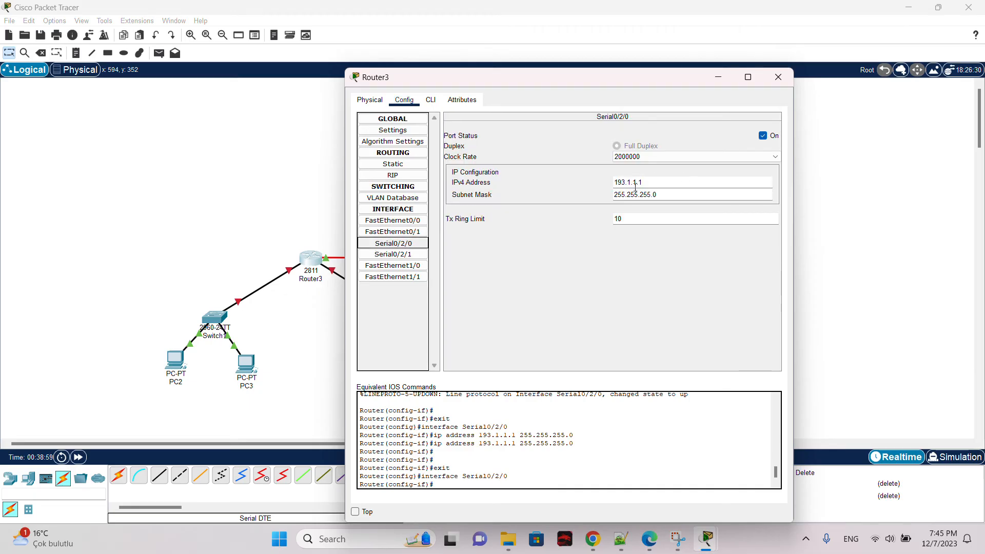
left_click(779, 77)
Step: Set Router4's Serial0/2/0 IPv4 address to 193.1.1.2 with the default subnet mask 255.255.255.0, then close its window
left_click(559, 254)
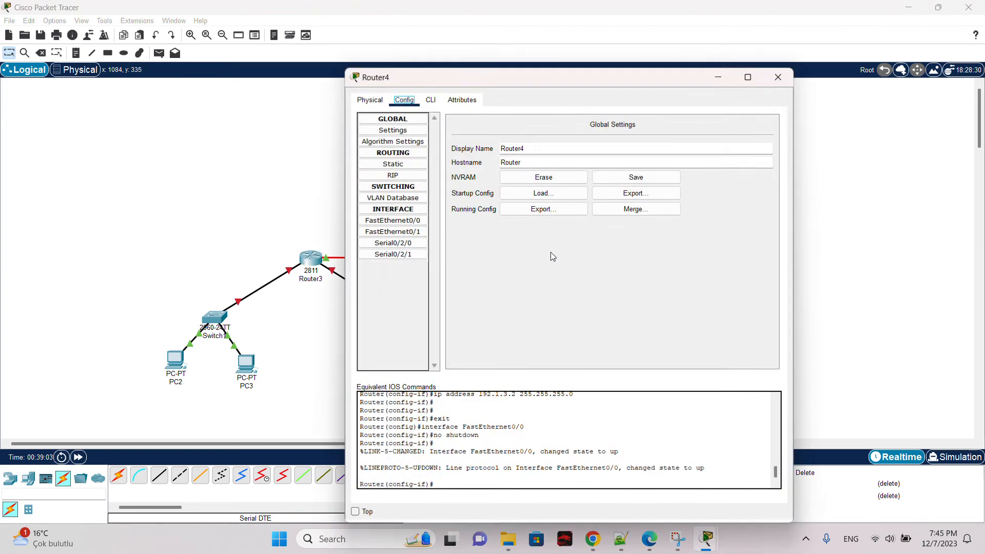
left_click(420, 244)
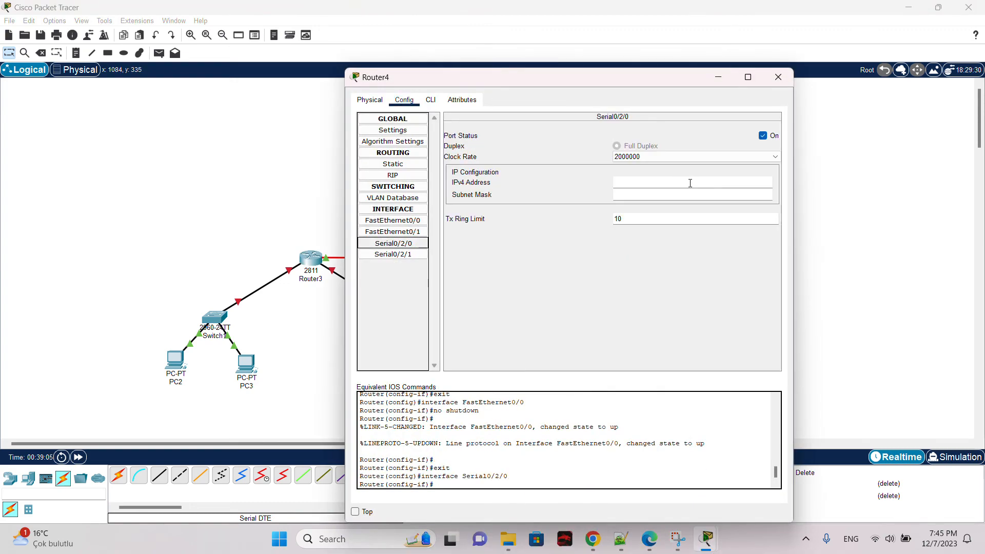
left_click(698, 184)
type("193")
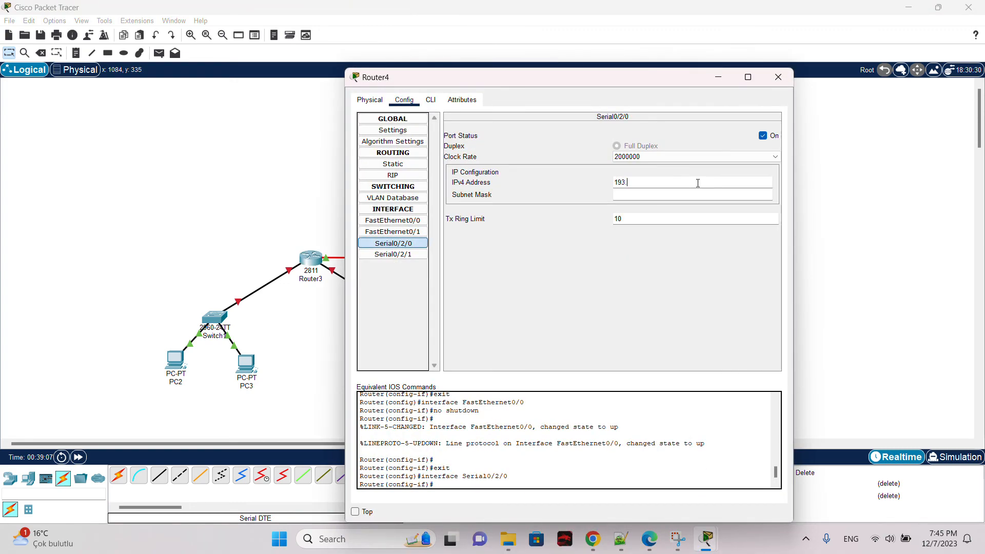
type(".1.1.2")
left_click(698, 195)
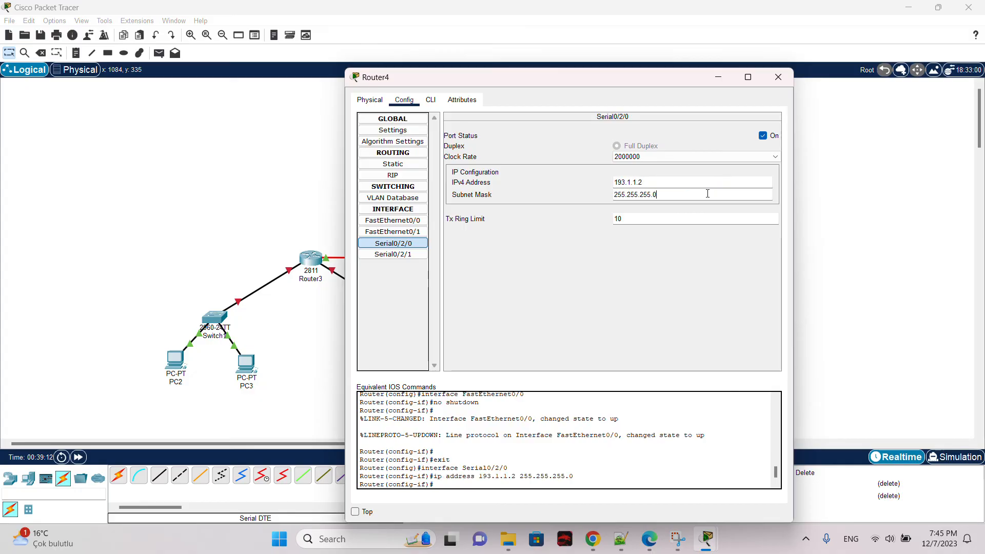
left_click(778, 77)
Step: Recheck Router3's Serial0/2/0 interface settings and close its window
left_click(311, 259)
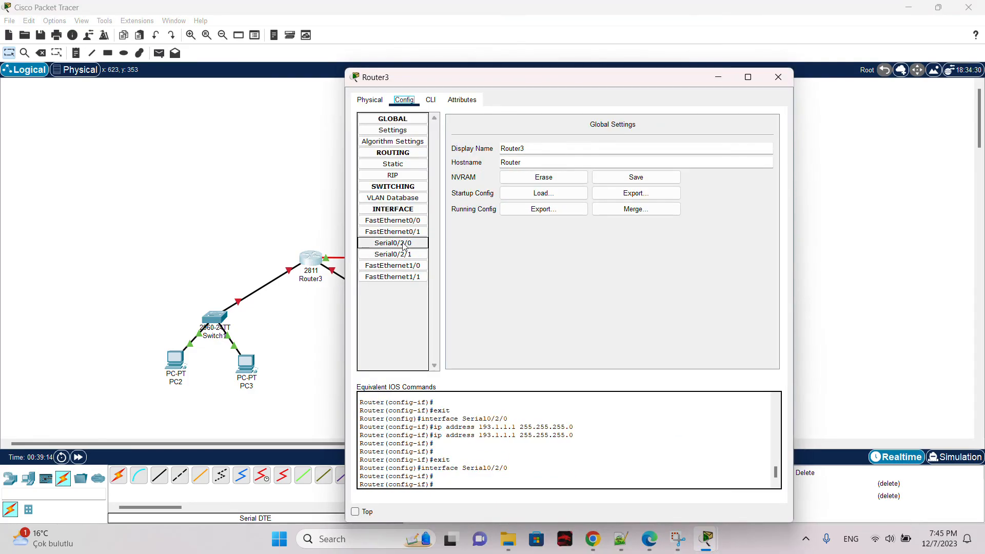
left_click(403, 245)
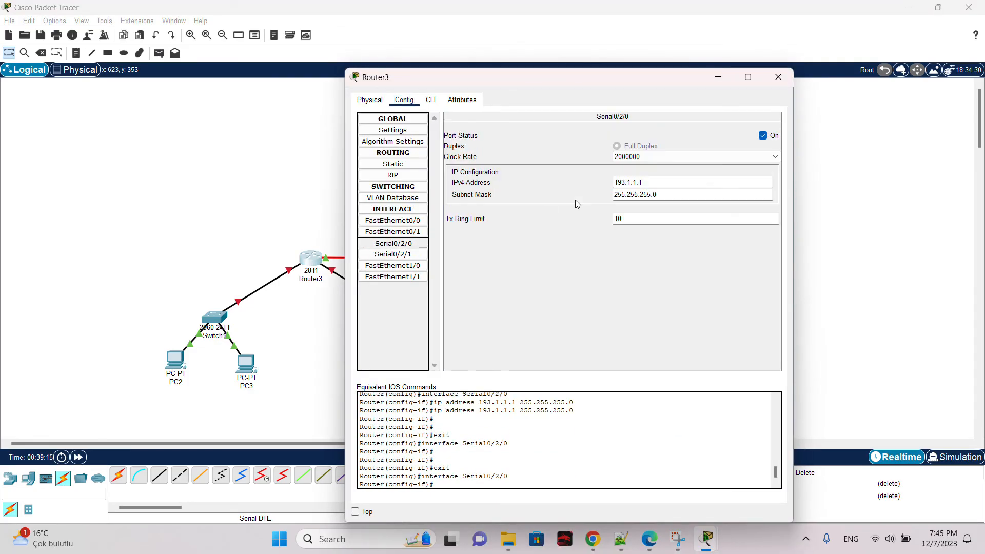
left_click(778, 81)
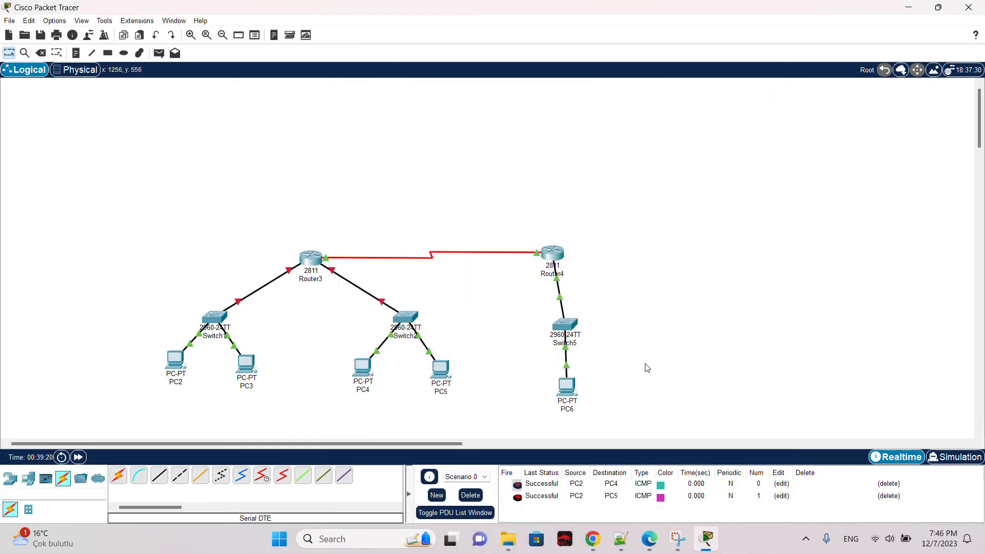
Step: Switch to Simulation mode and delete the existing PDUs from the scenario list
left_click(954, 457)
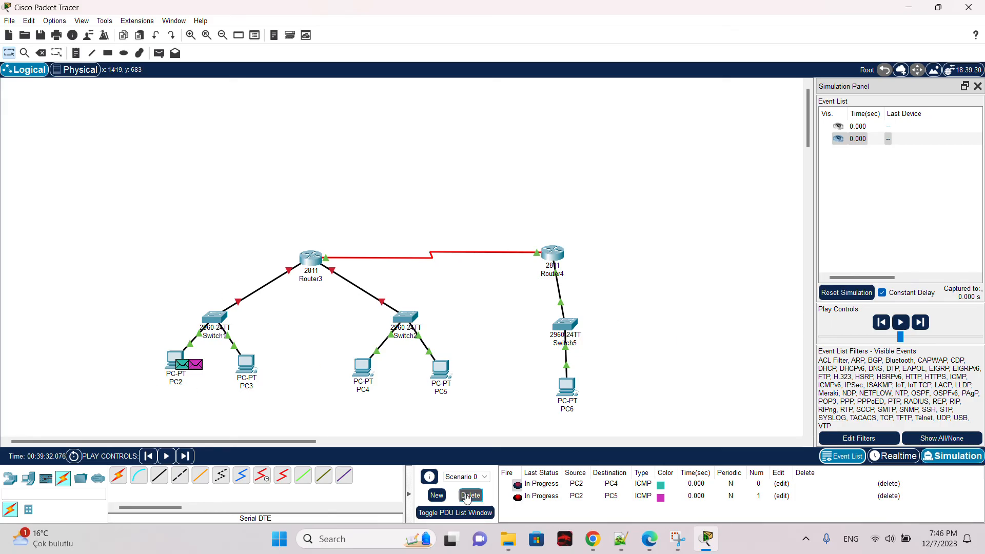
left_click(467, 495)
Step: Add a simple PDU from PC2 to PC6, play the simulation, and close the simulation panel
left_click(159, 53)
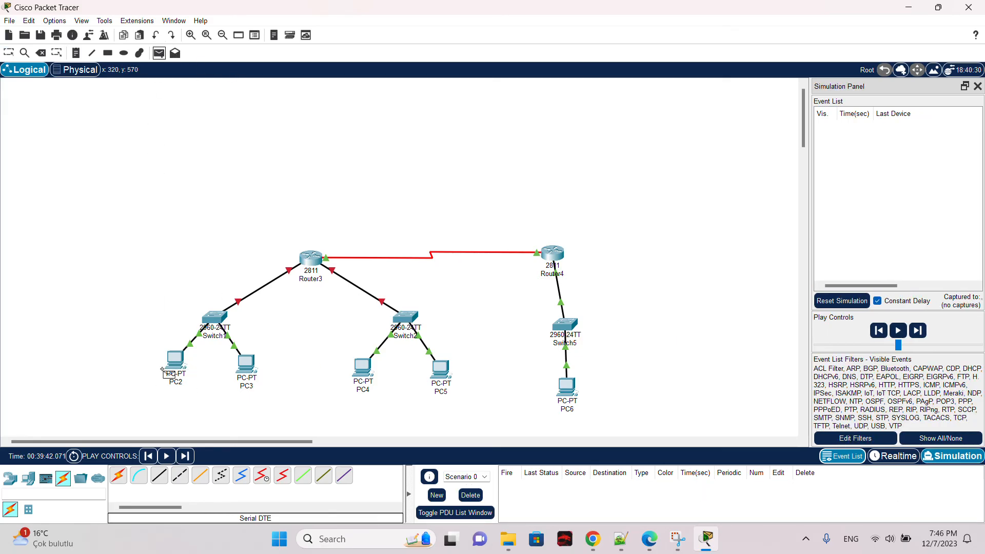
left_click(172, 362)
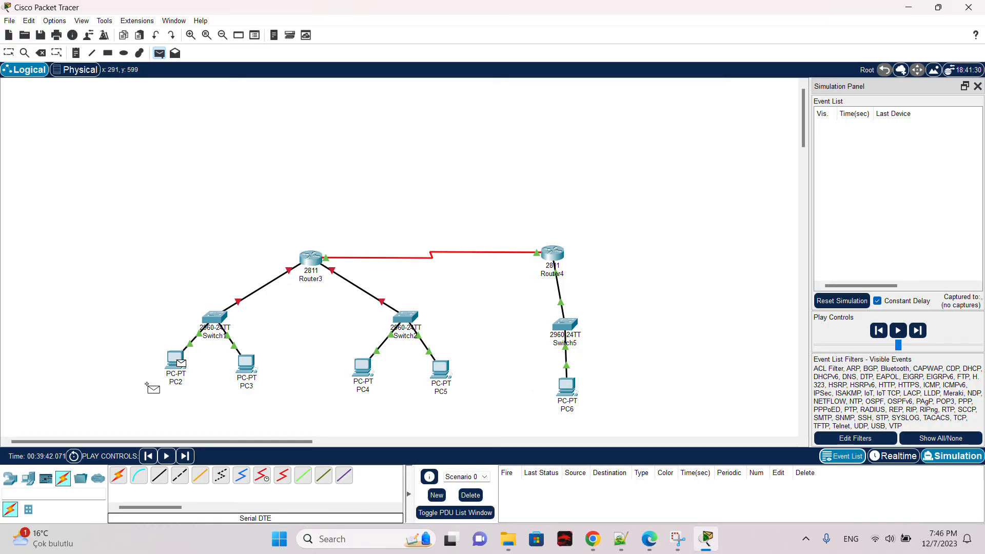
left_click(567, 388)
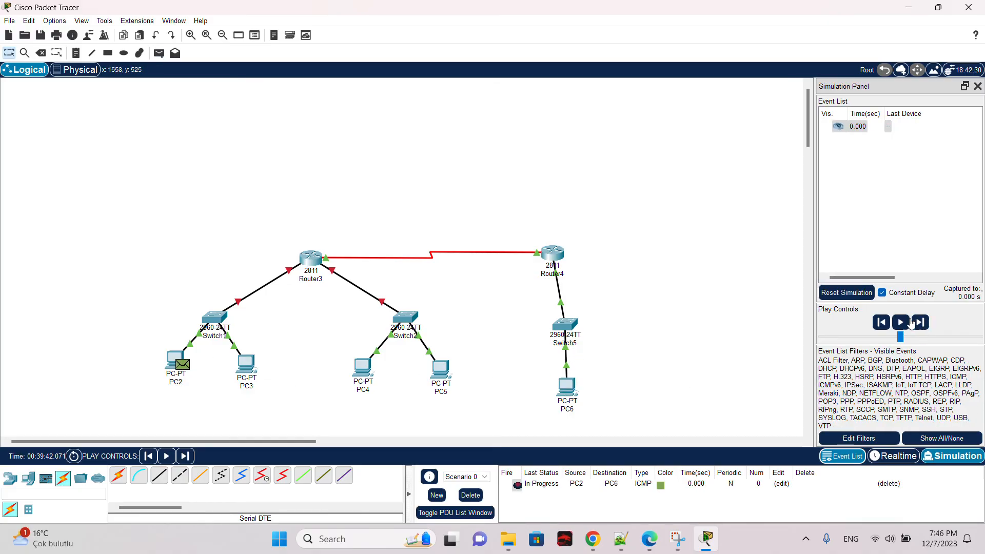
left_click(908, 322)
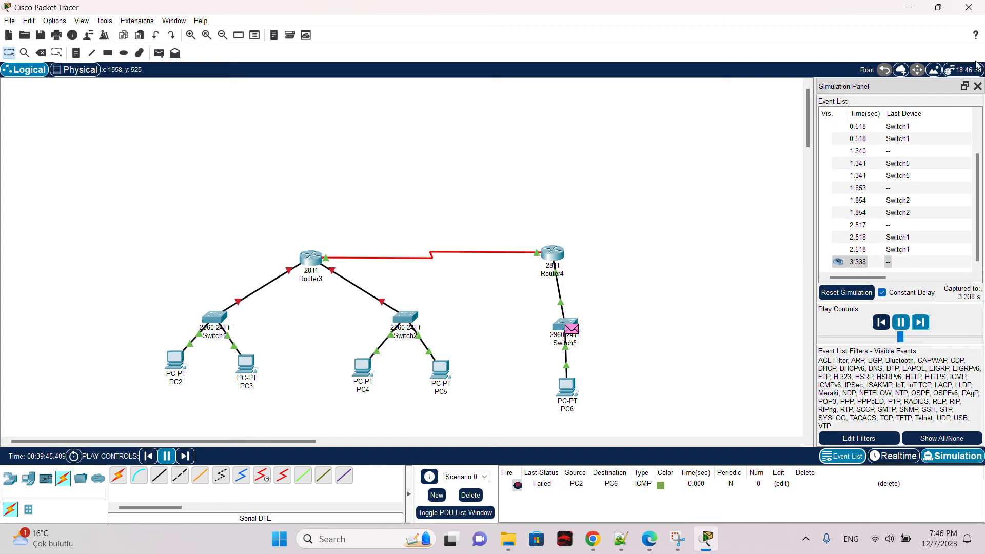
left_click(977, 85)
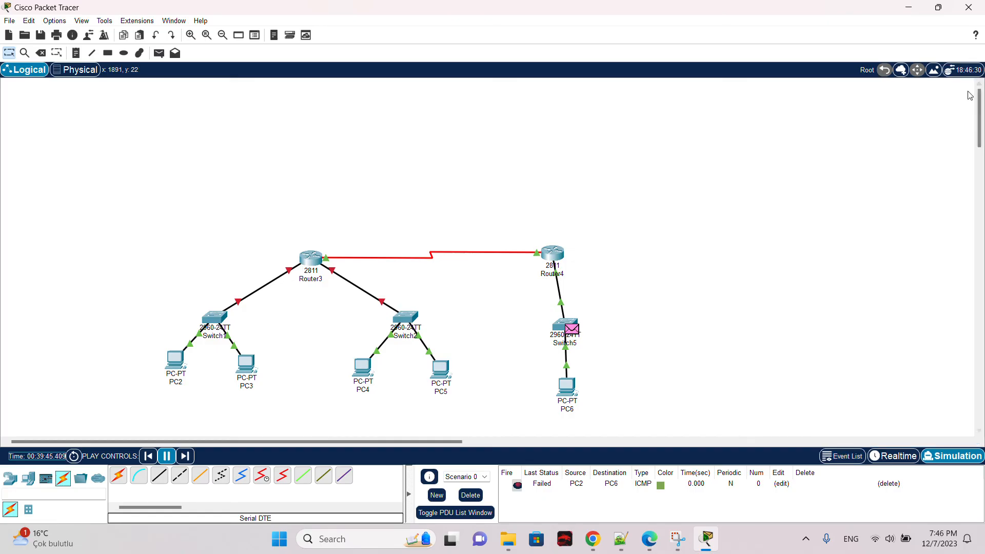
Step: Inspect Switch1's FastEthernet0/2 port settings and close its window
left_click(223, 320)
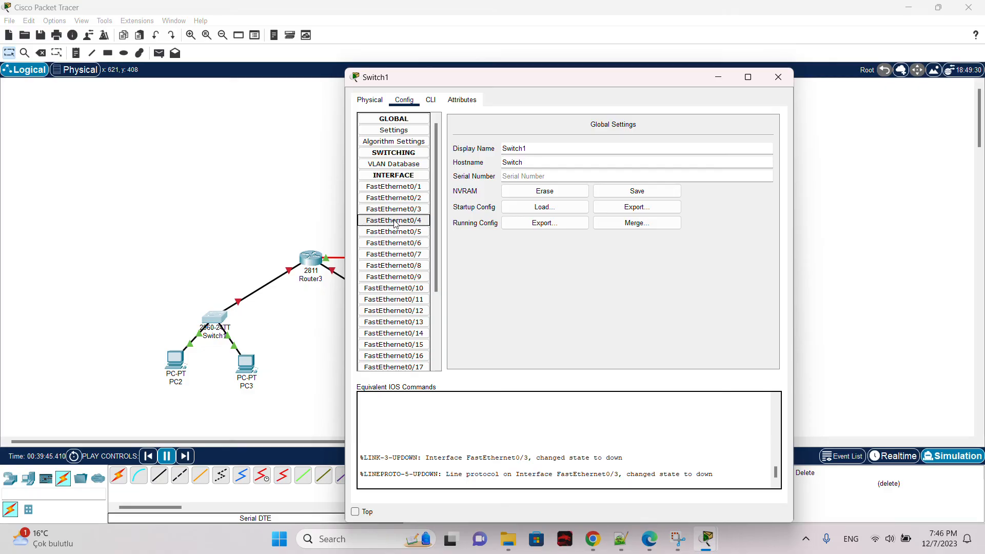
left_click(401, 188)
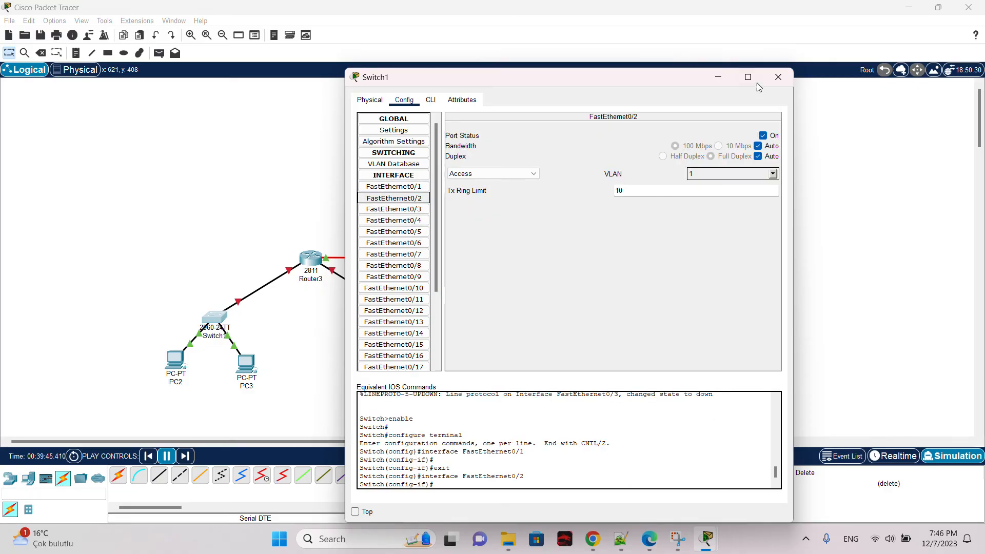
left_click(778, 77)
Step: Turn on Router3's FastEthernet0/0 port and close its window
left_click(318, 256)
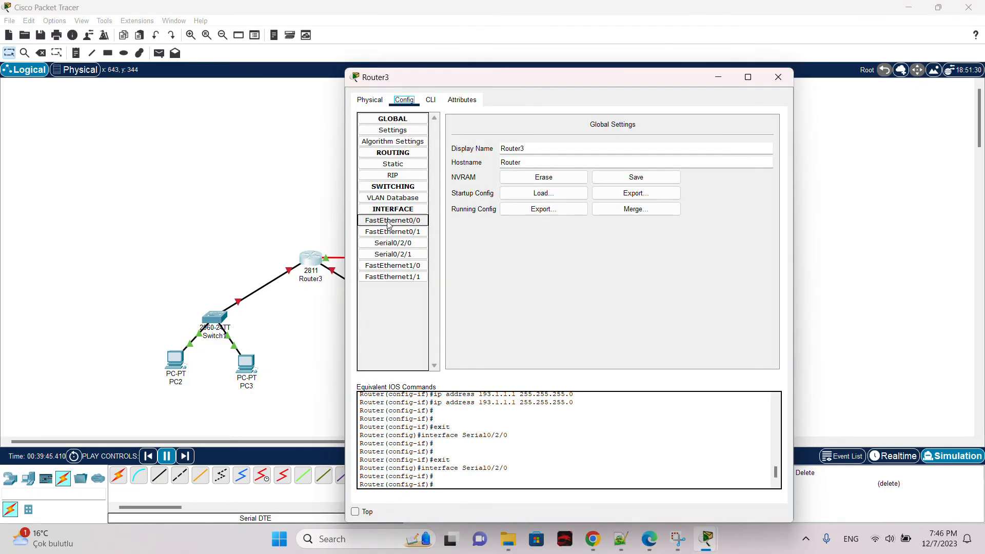
left_click(414, 221)
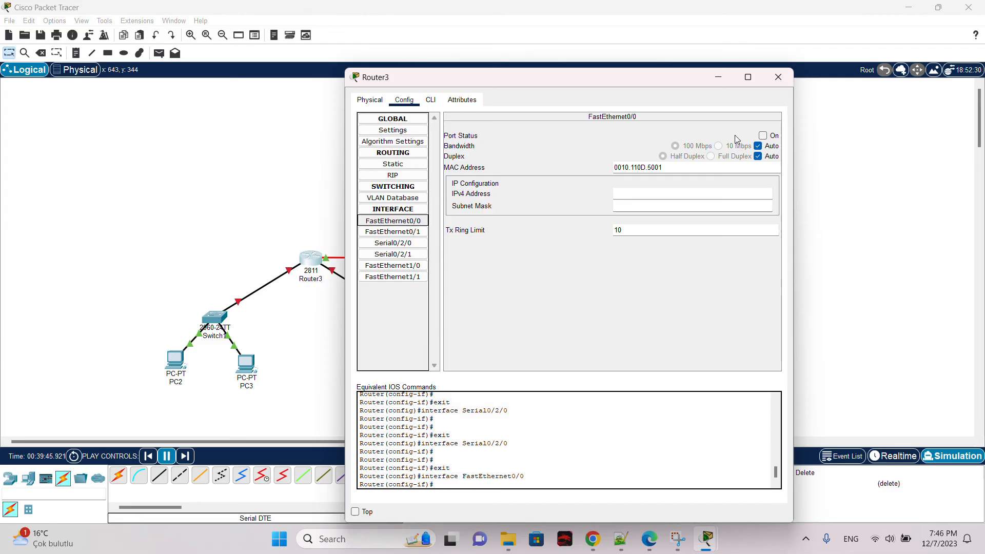
left_click(769, 135)
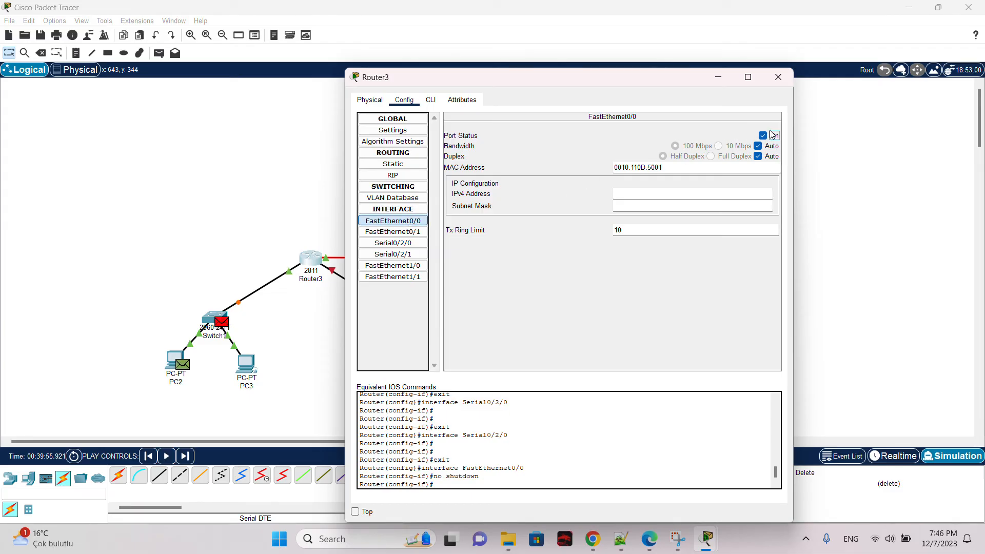
left_click(778, 77)
Step: Turn on Router3's FastEthernet0/1 port and close its window
left_click(407, 319)
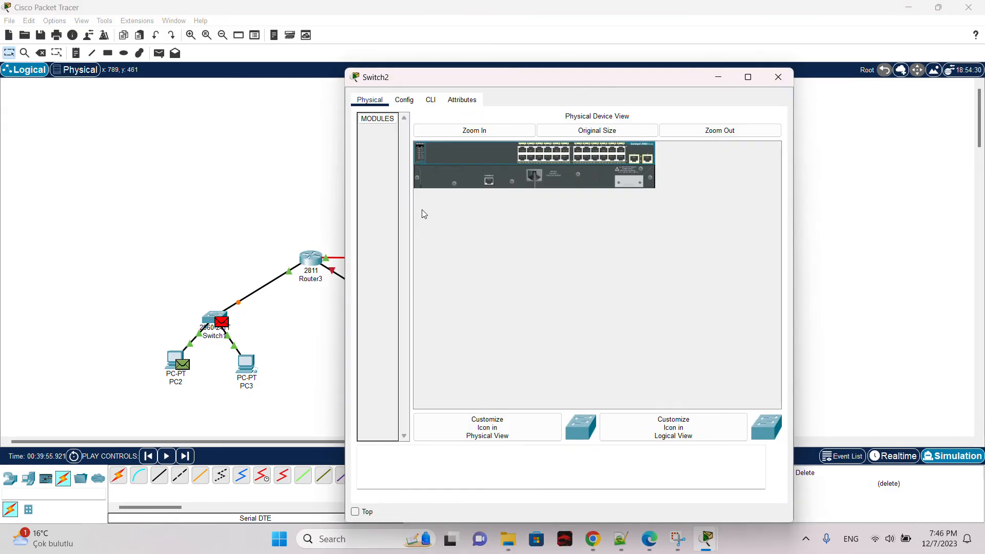
left_click(775, 77)
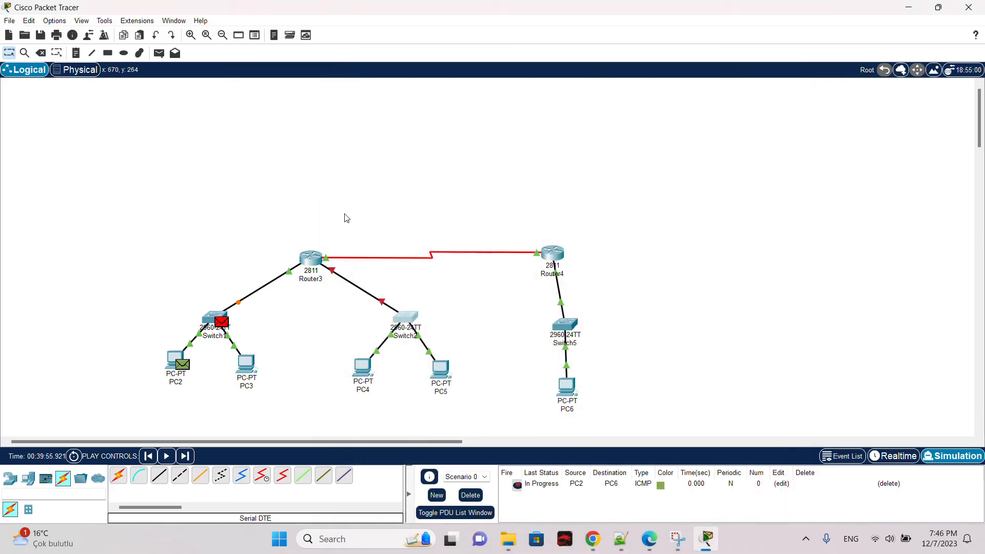
left_click(314, 258)
left_click(393, 231)
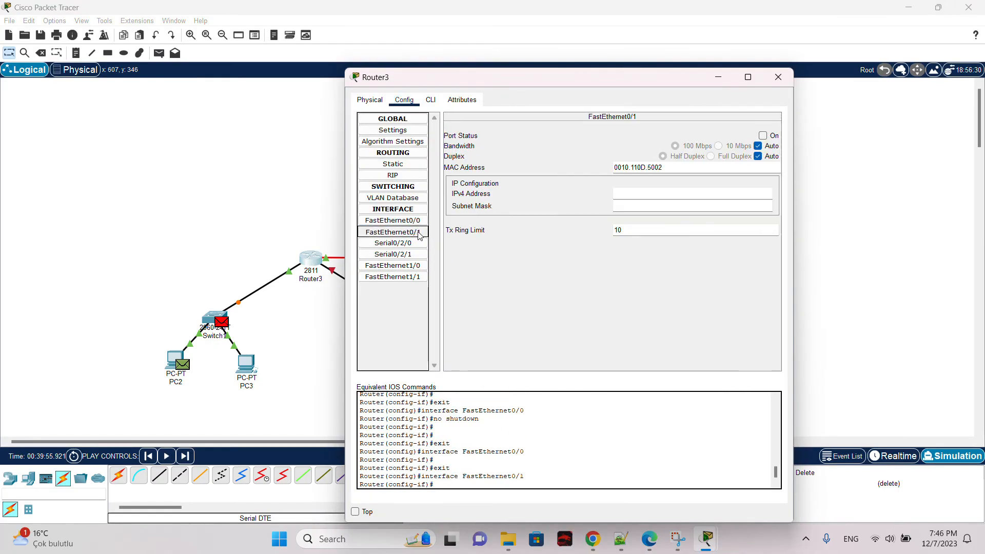
left_click(763, 135)
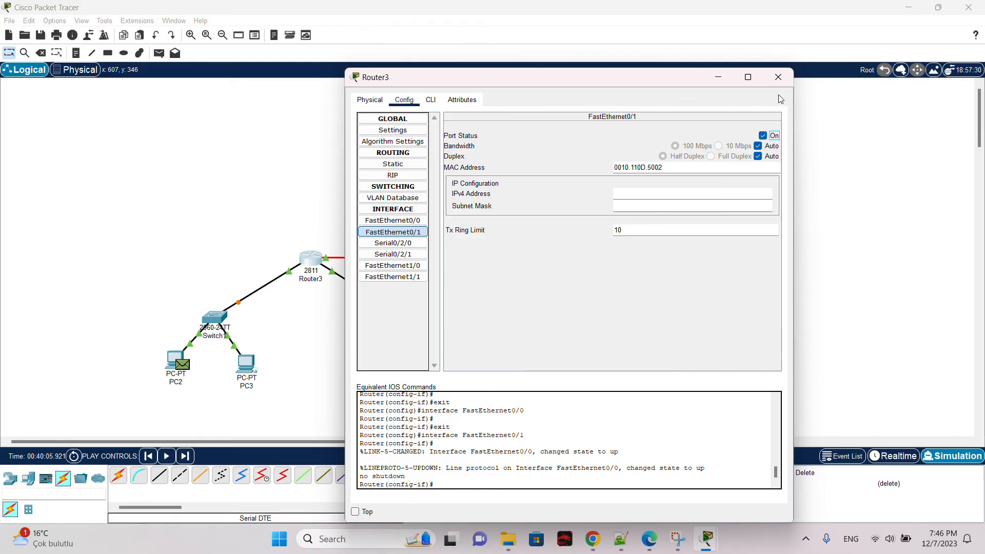
left_click(778, 77)
Step: Copy PC2's default gateway and use it to set Router3's FastEthernet0/0 IPv4 address to 192.1.1.3 with mask 255.255.255.0
left_click(173, 359)
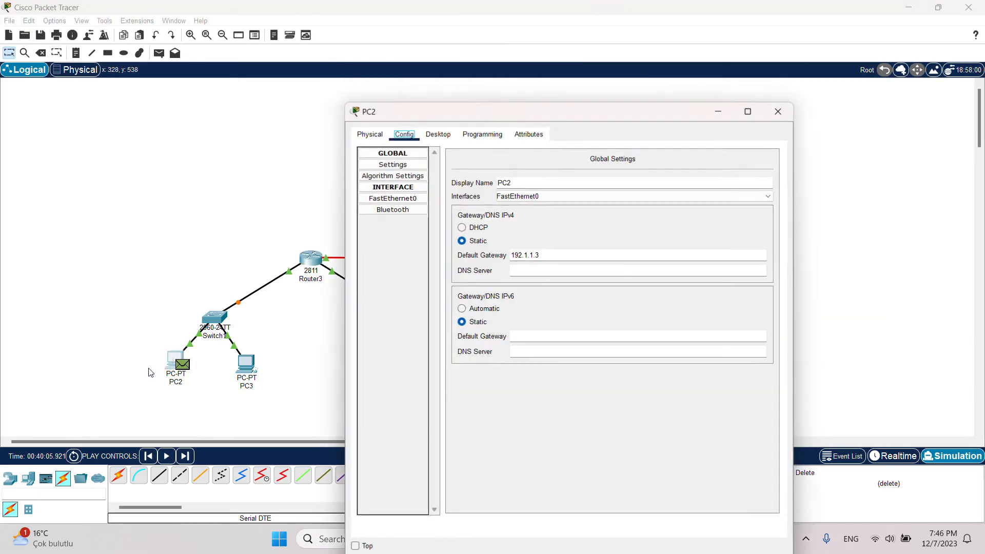
left_click_drag(548, 224, 504, 216)
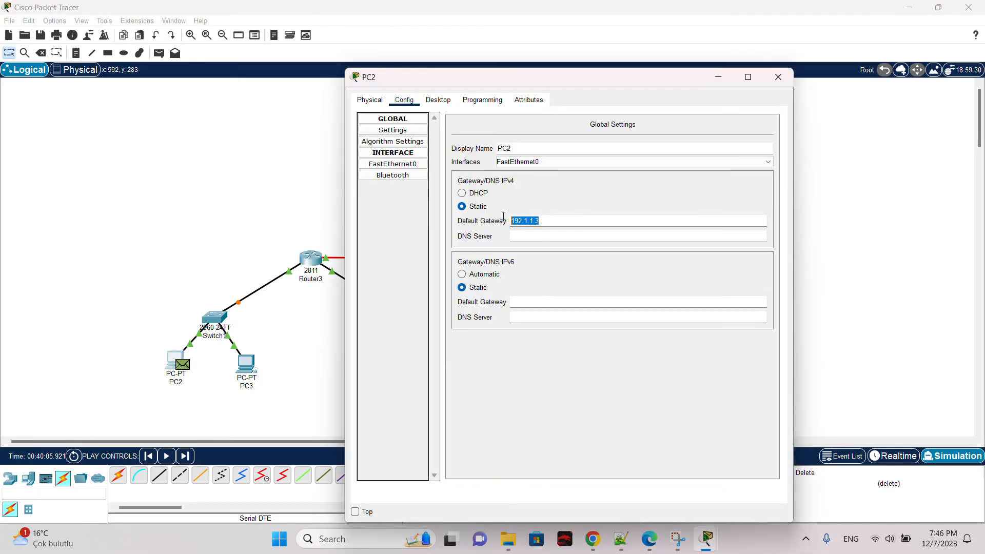
right_click(528, 220)
left_click(569, 269)
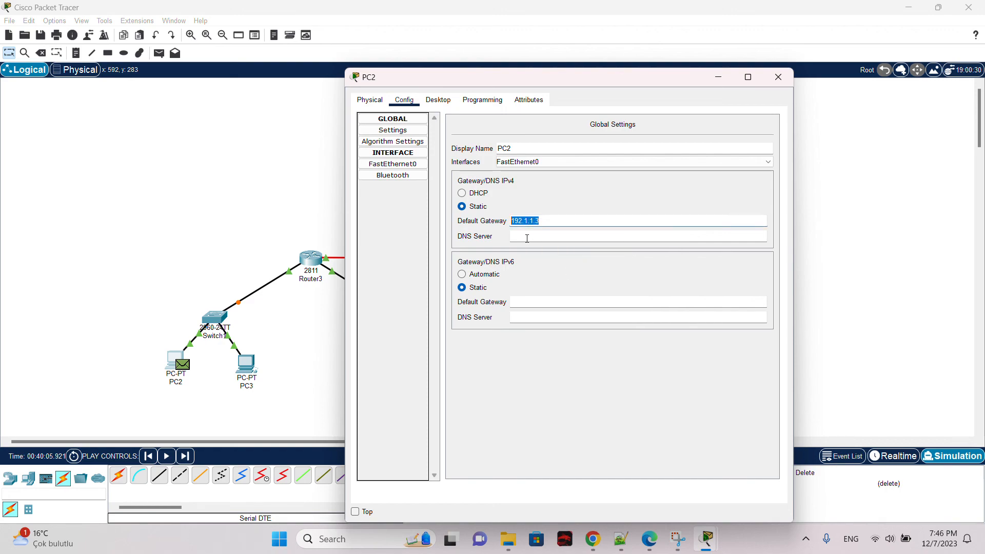
left_click(778, 77)
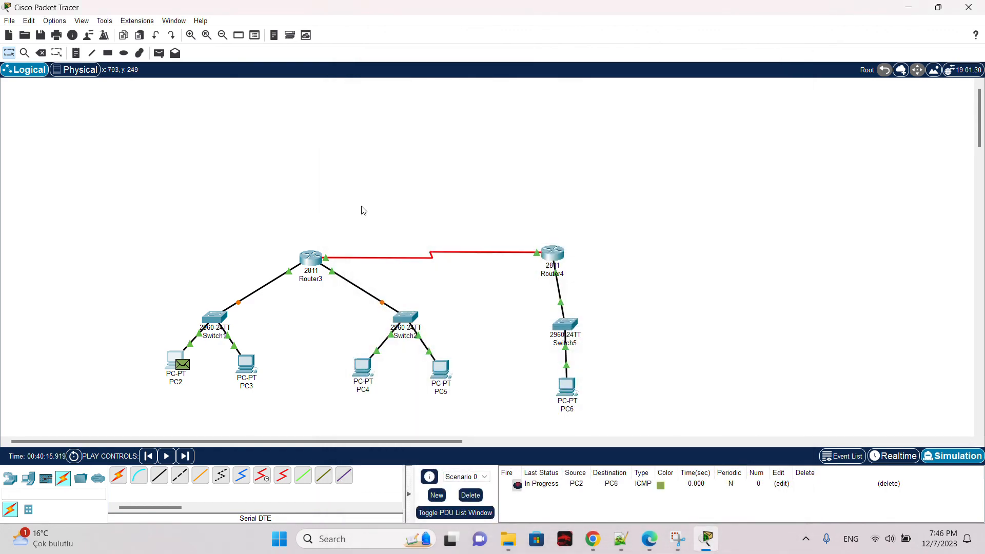
left_click(311, 260)
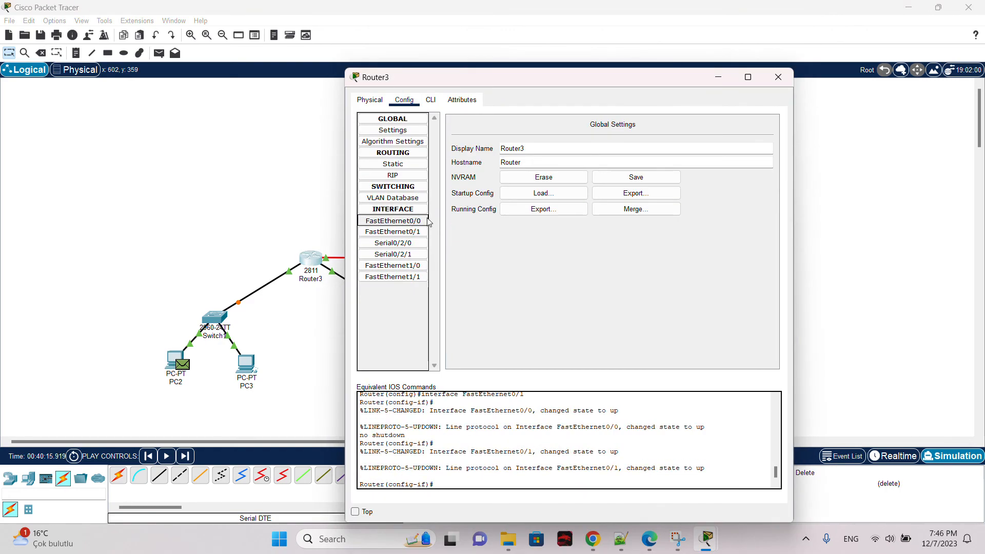
left_click(393, 220)
left_click(653, 195)
right_click(653, 195)
left_click(698, 254)
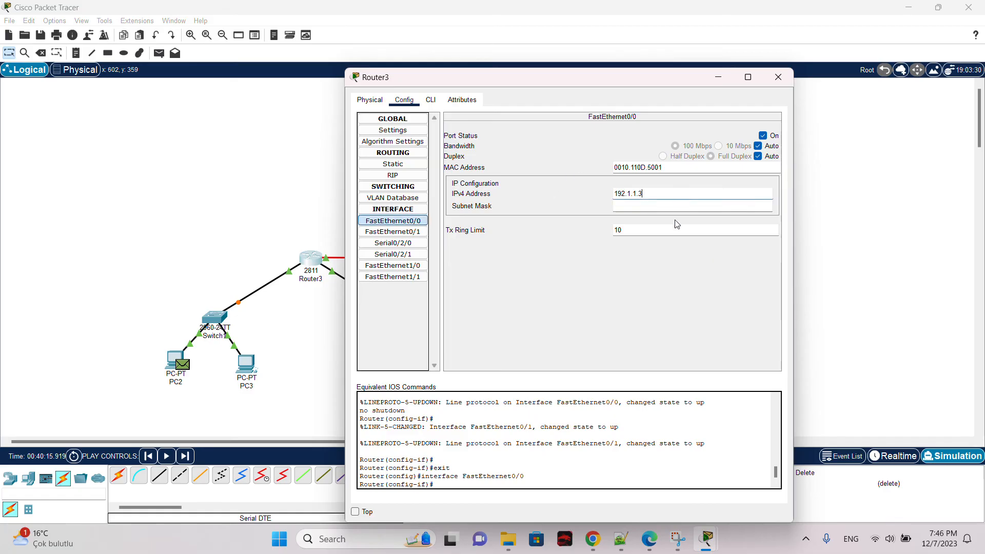
left_click(655, 206)
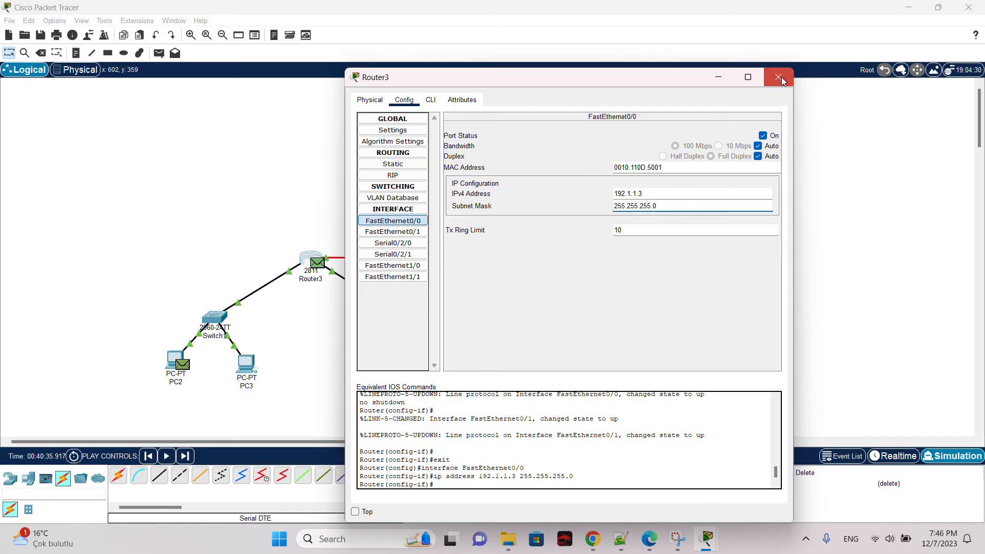
left_click(779, 77)
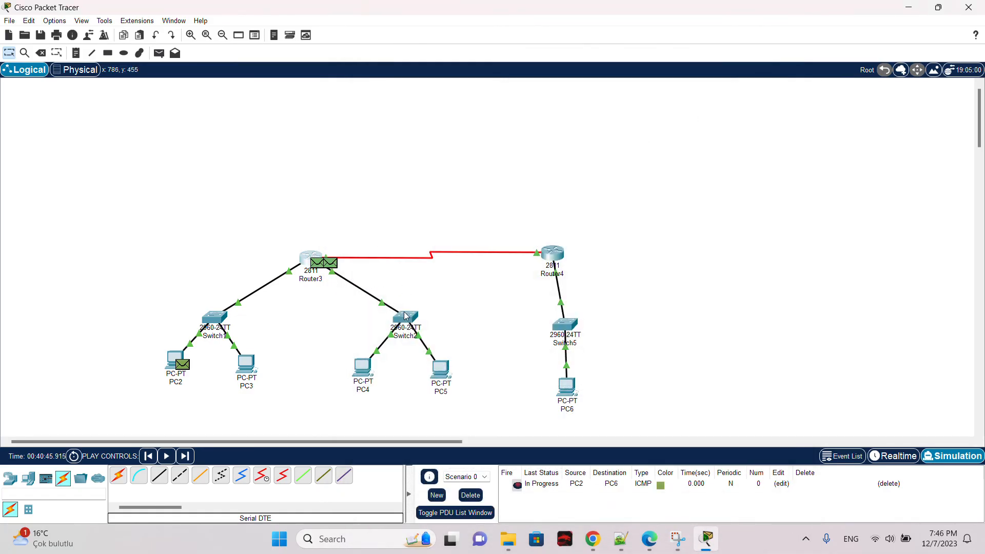
Step: Copy PC4's default gateway address and close its window
left_click(363, 367)
double_click(548, 258)
right_click(547, 257)
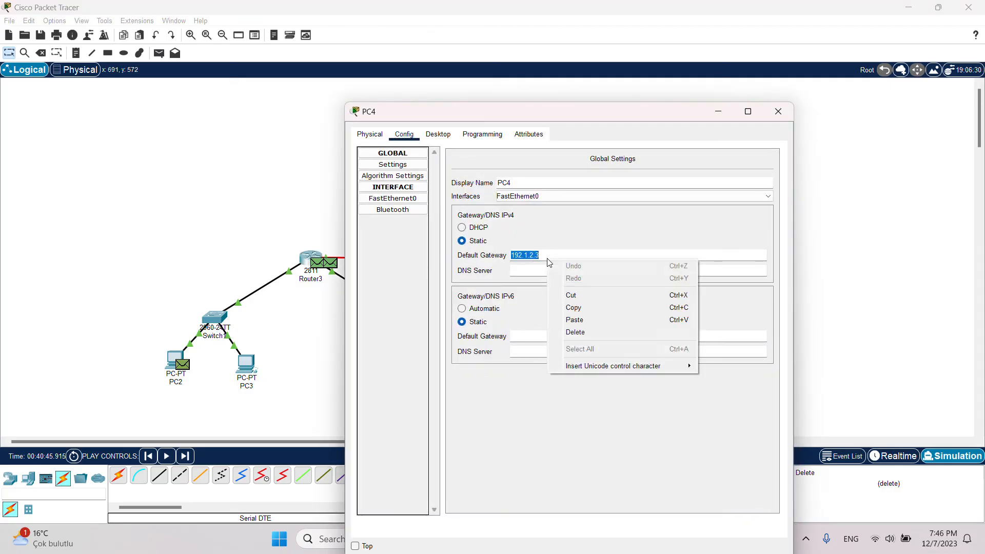
left_click(591, 304)
left_click(778, 111)
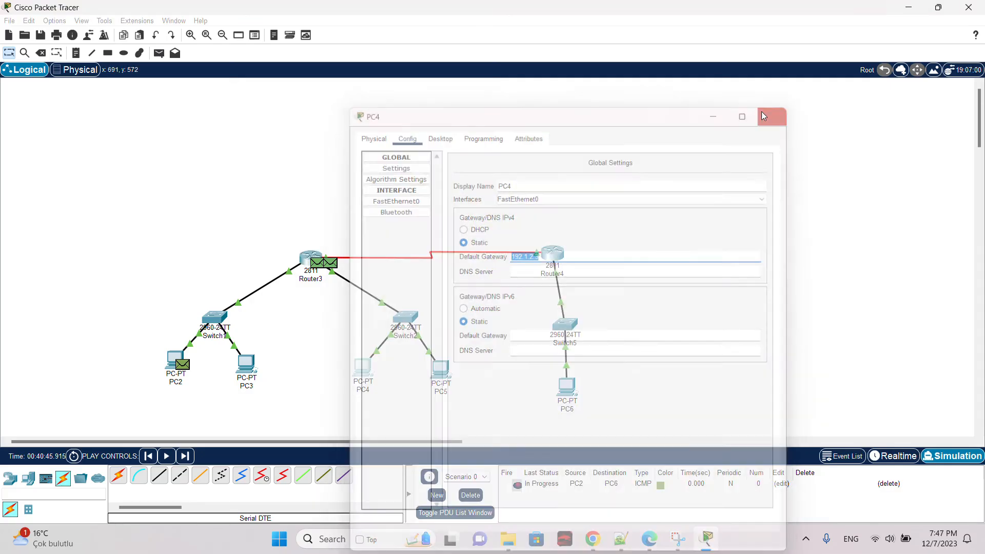
Step: Paste it as Router3's FastEthernet0/1 IPv4 address 192.1.2.3 with mask 255.255.255.0, then close the router window
left_click(302, 257)
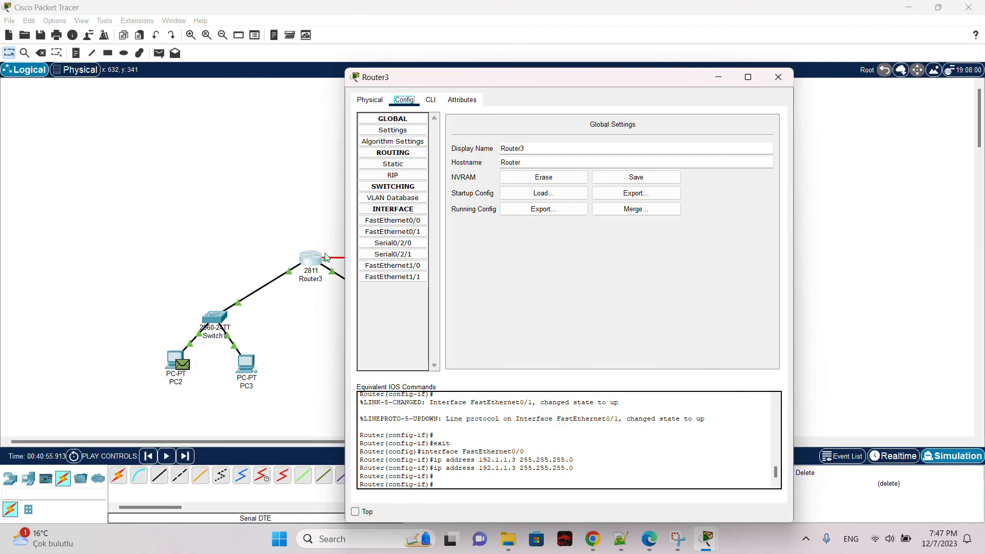
left_click(393, 231)
right_click(665, 192)
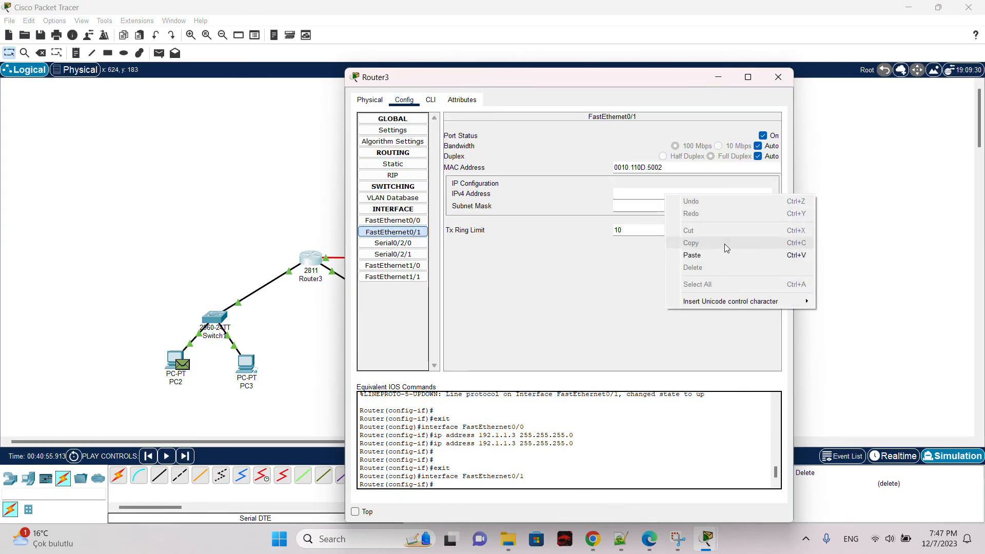
left_click(715, 247)
left_click(686, 205)
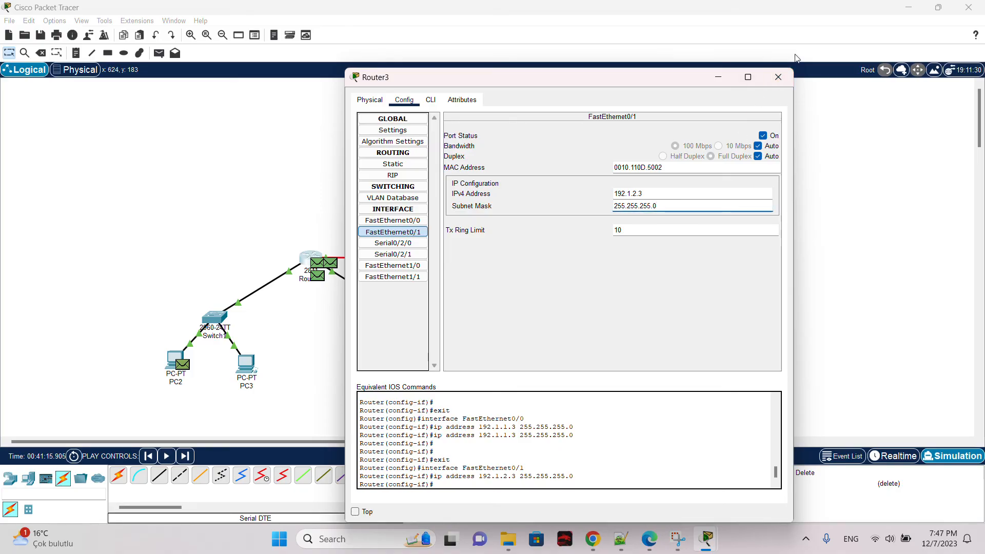
left_click(779, 77)
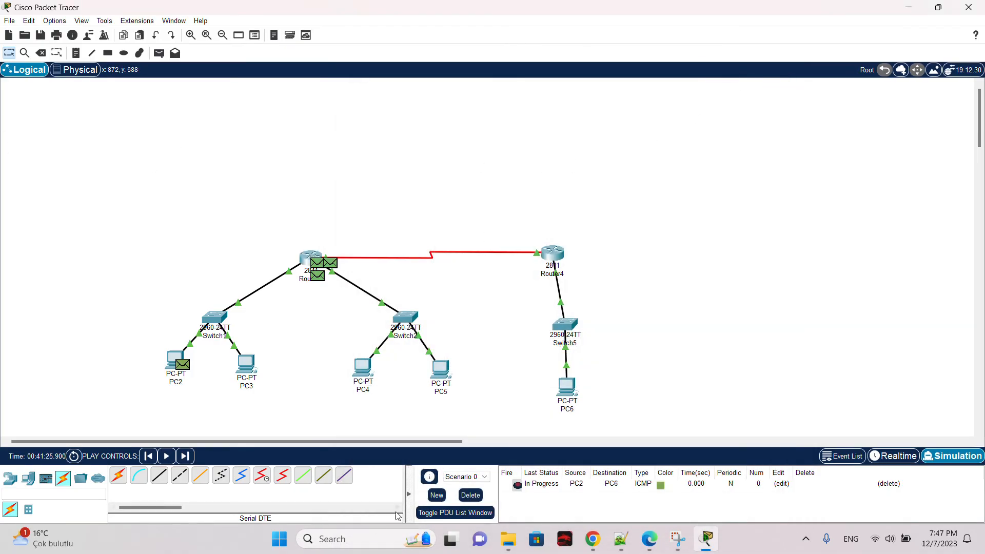
Step: Delete the existing PDU and create a new simple PDU from PC2 to PC6
left_click(471, 495)
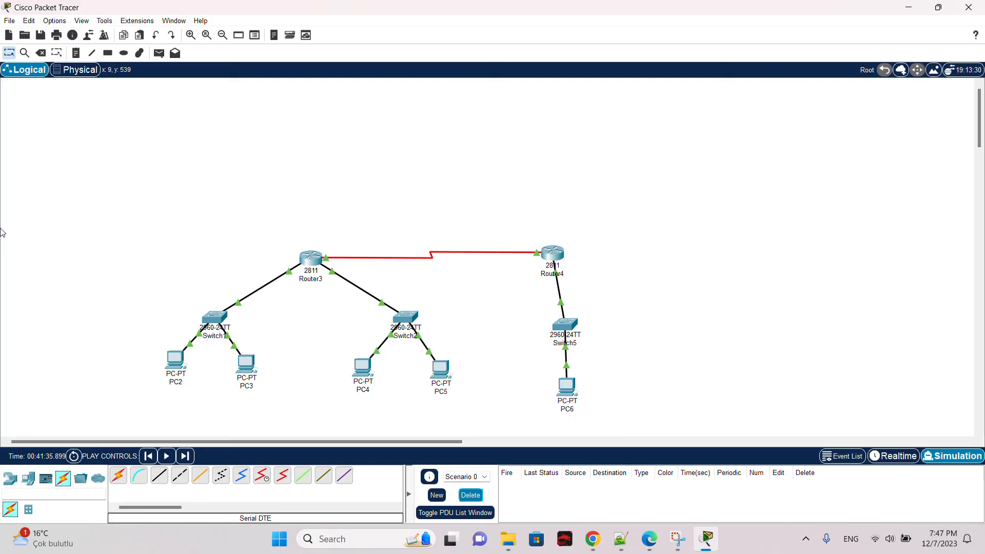
left_click(158, 53)
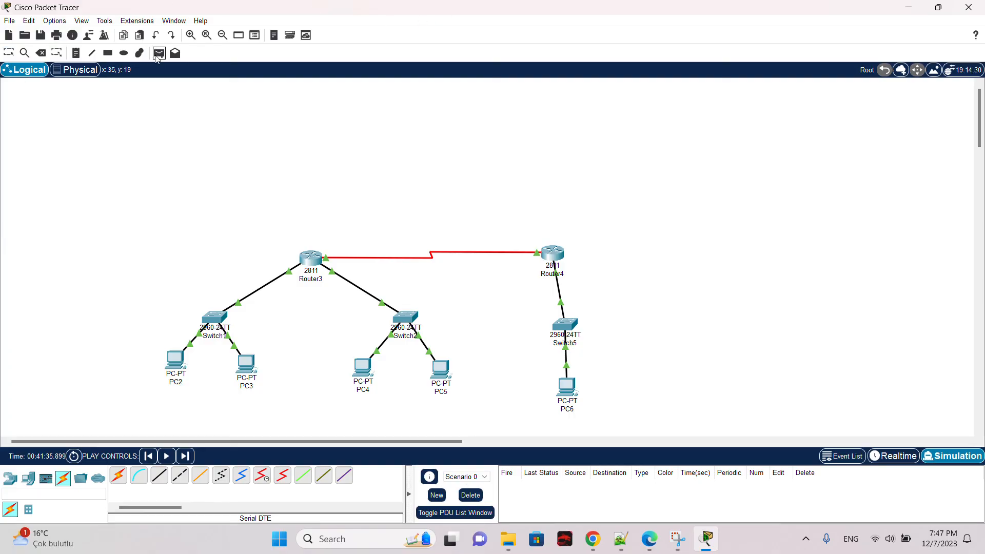
left_click(175, 361)
left_click(568, 386)
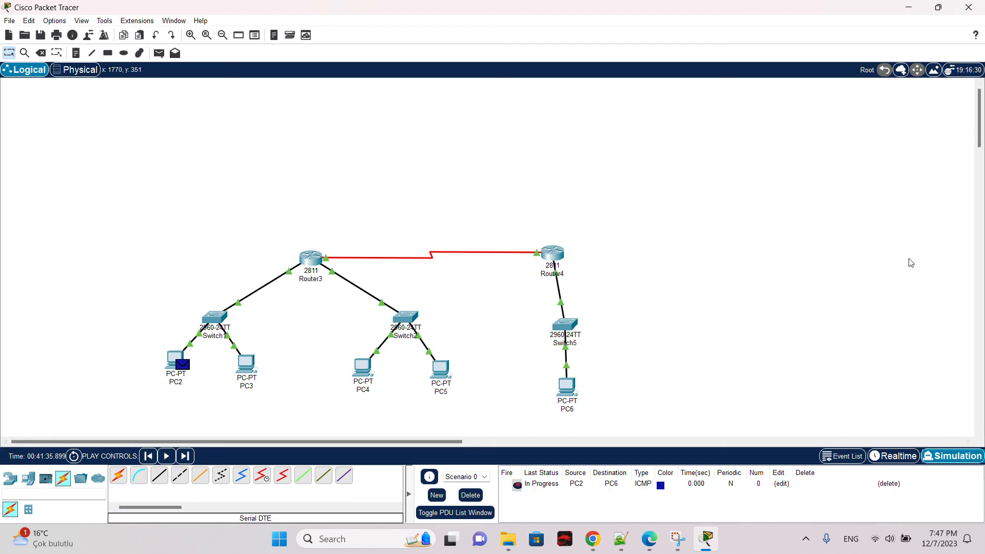
Step: Play the PC2-to-PC6 ping in simulation mode, close the simulation panel and delete the PDU
left_click(952, 456)
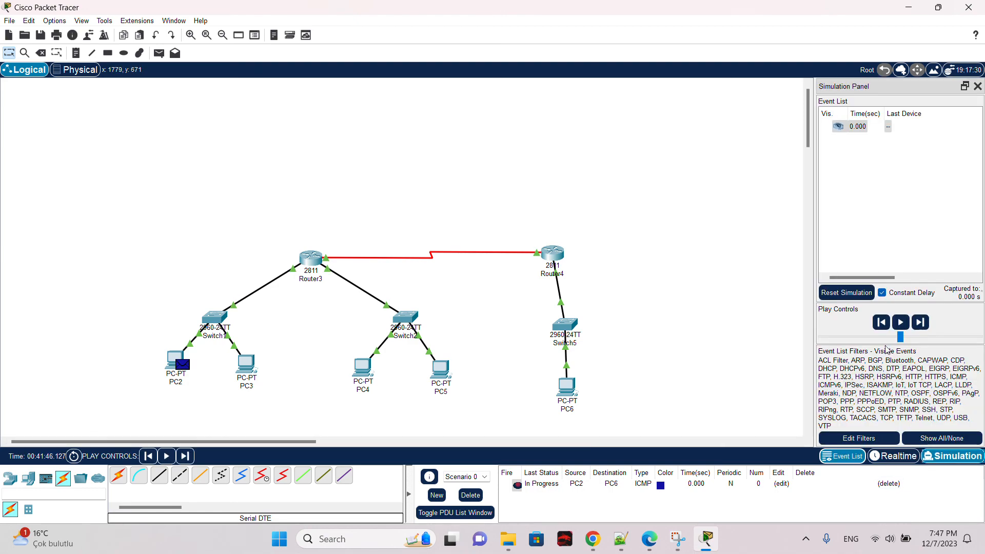
left_click(901, 322)
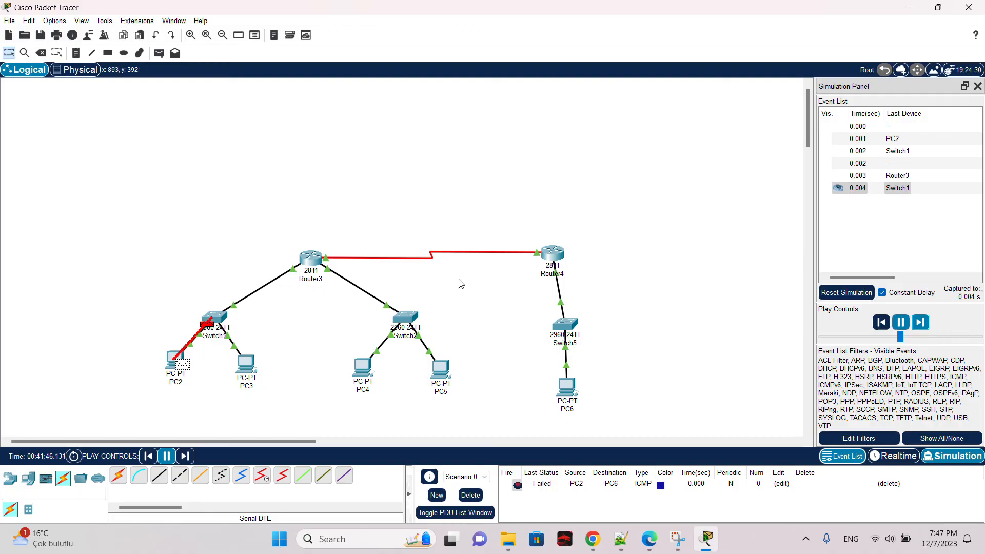
left_click(978, 86)
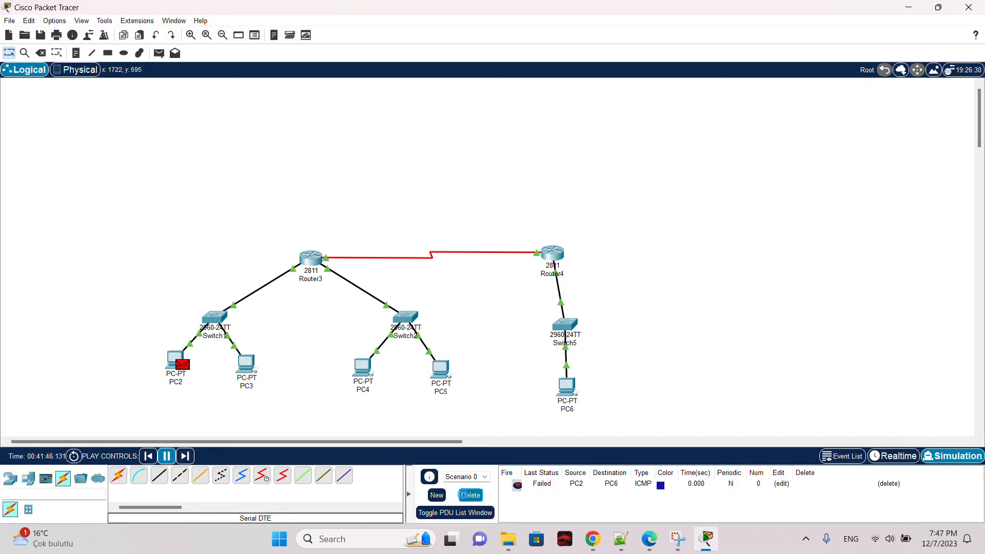
left_click(470, 495)
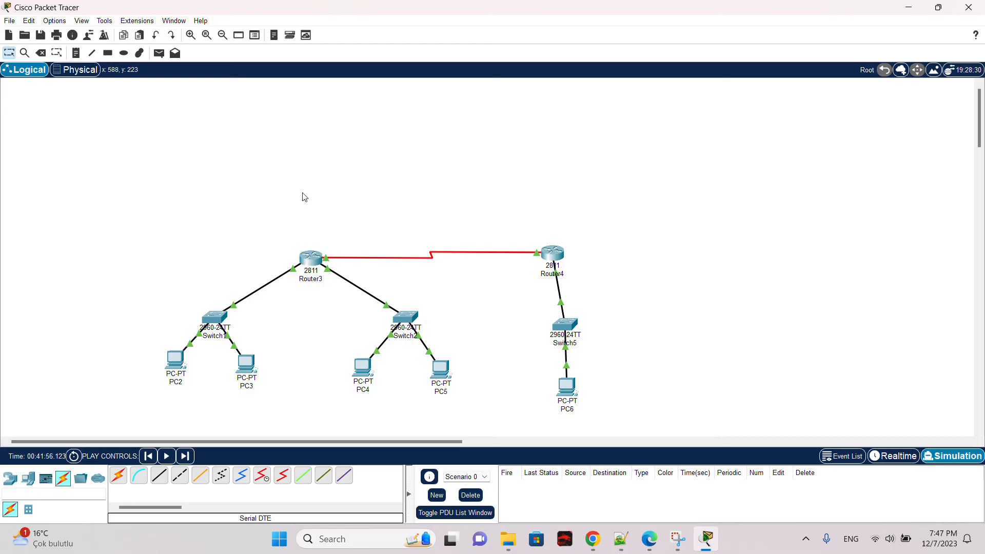
Step: Open Router3's RIP routing settings and add network 192.1.1.0
left_click(311, 259)
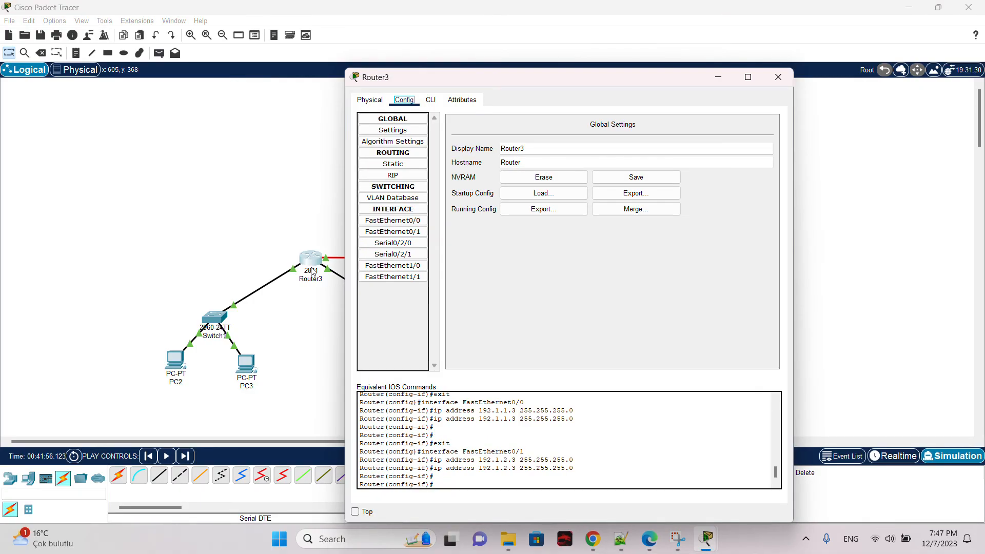
left_click(409, 167)
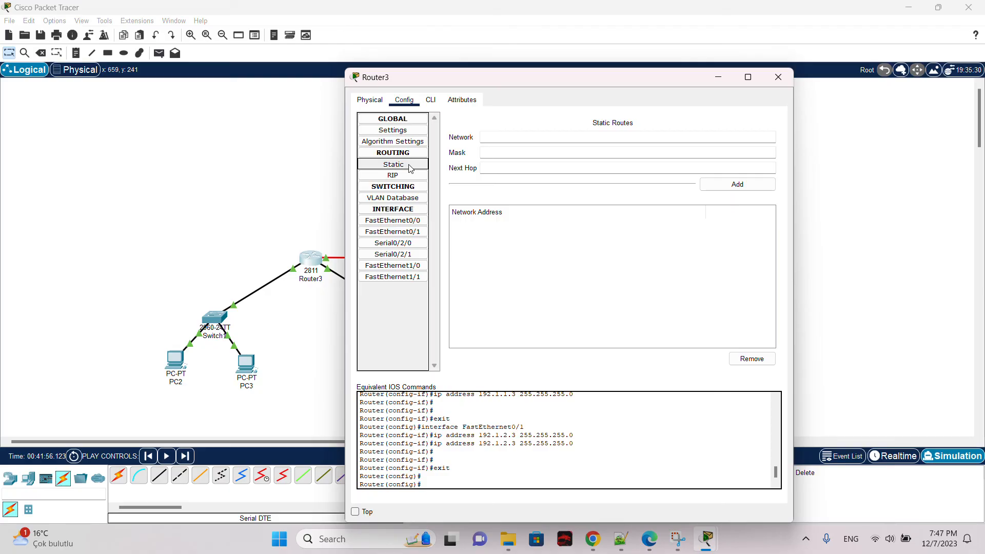
left_click(405, 177)
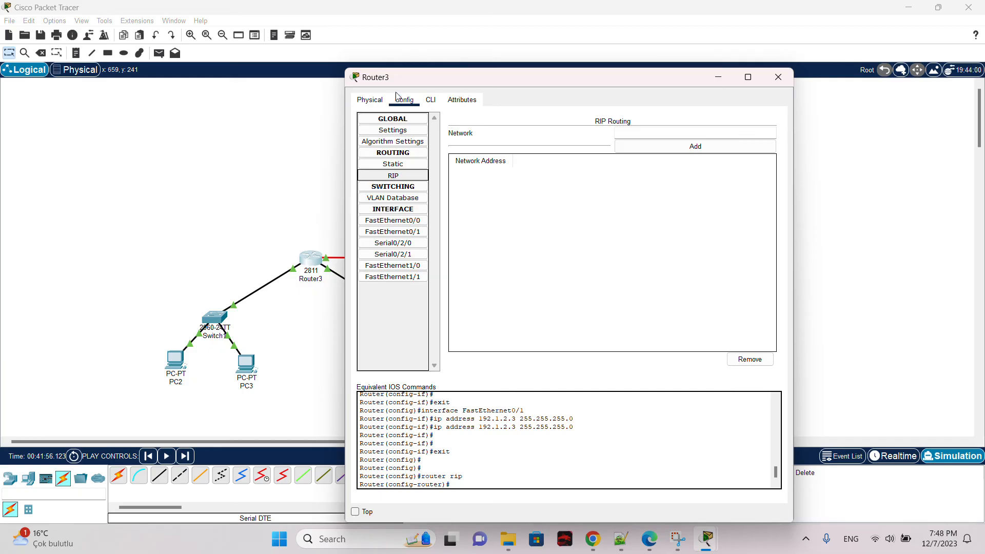
left_click_drag(405, 85, 484, 92)
left_click_drag(745, 84, 822, 86)
left_click(559, 172)
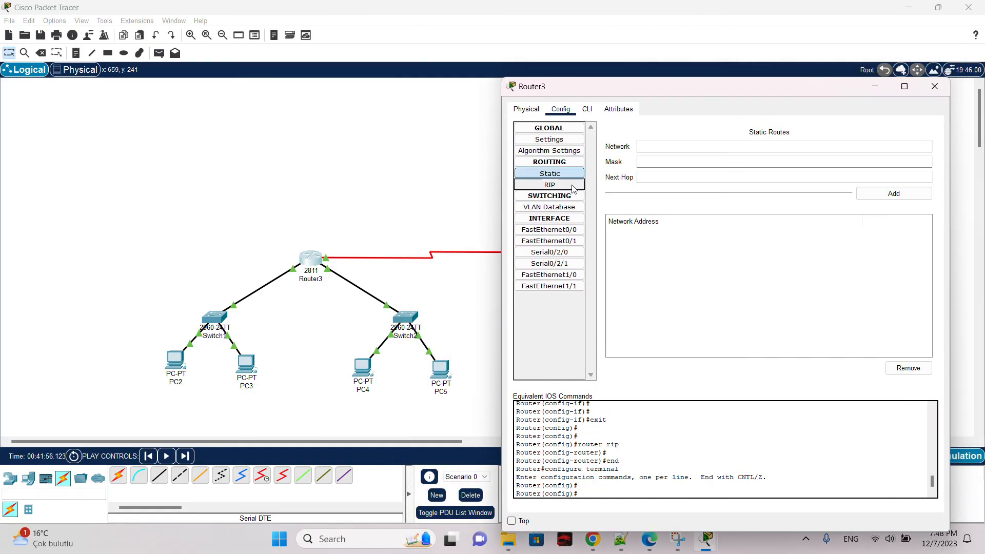
left_click(575, 184)
left_click(836, 140)
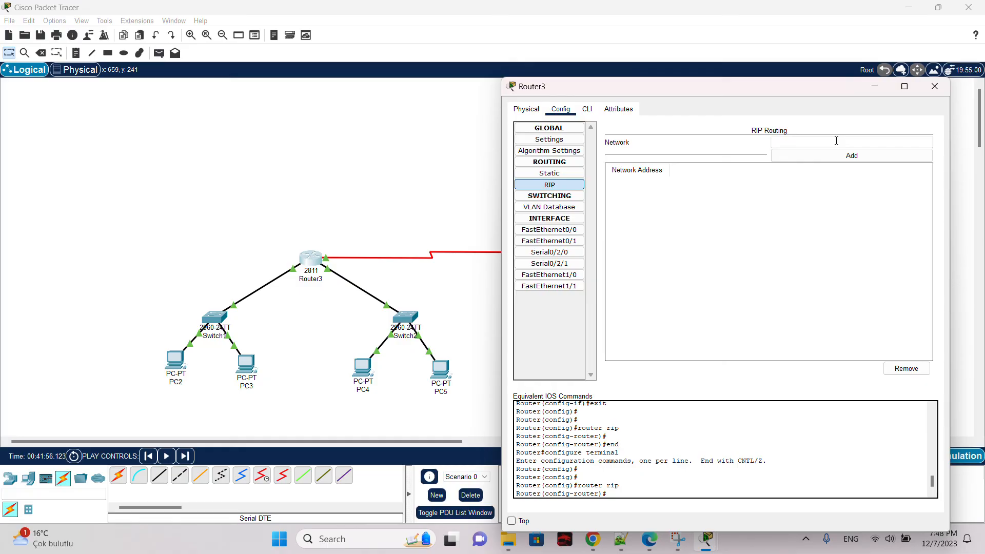
left_click_drag(705, 92, 771, 121)
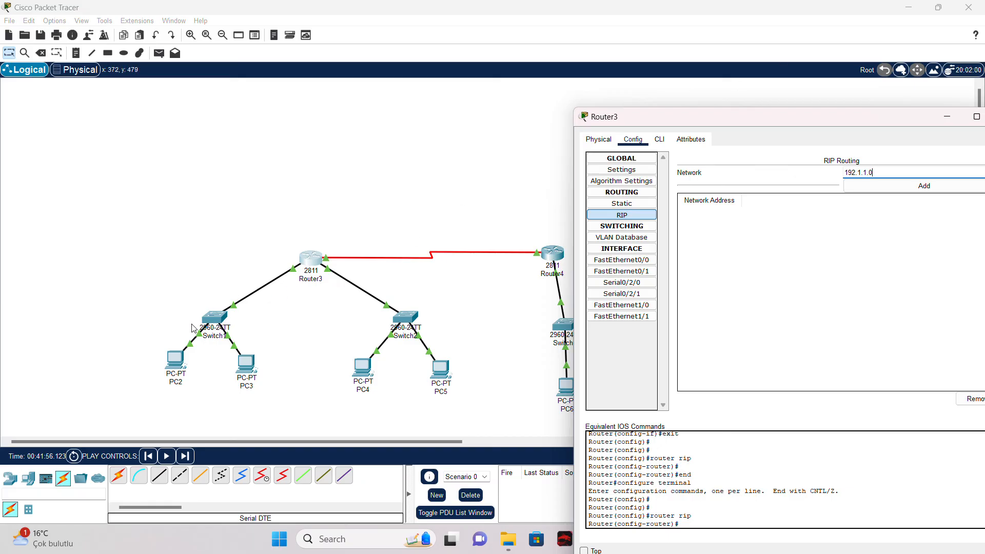
left_click(895, 190)
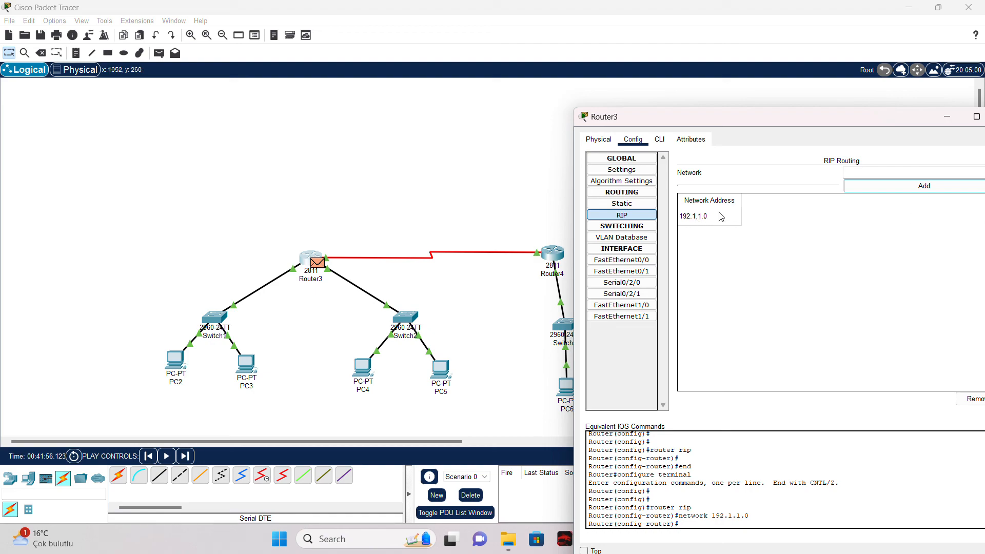
Step: Add networks 192.1.2.0 and 192.1.3.0 to Router3's RIP routing
left_click(892, 173)
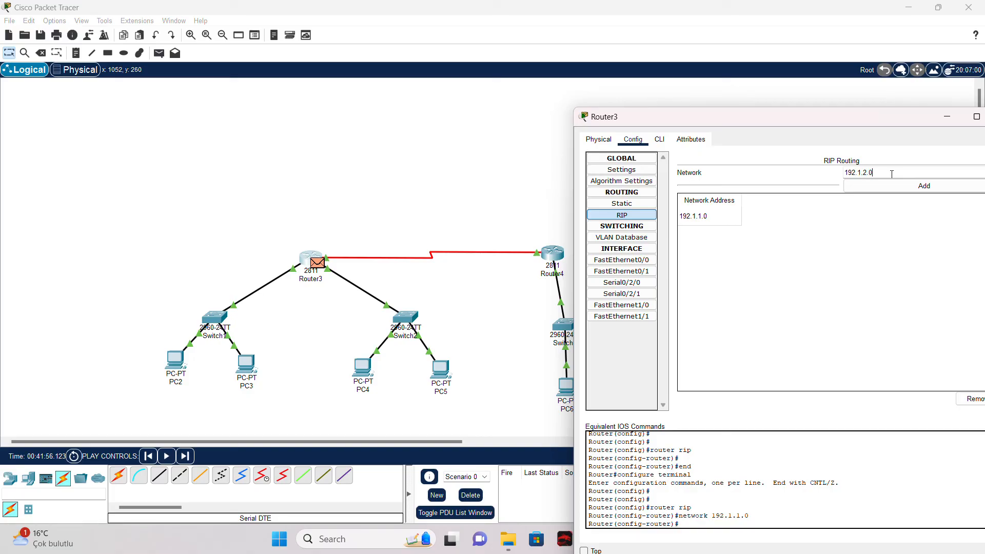
left_click(888, 185)
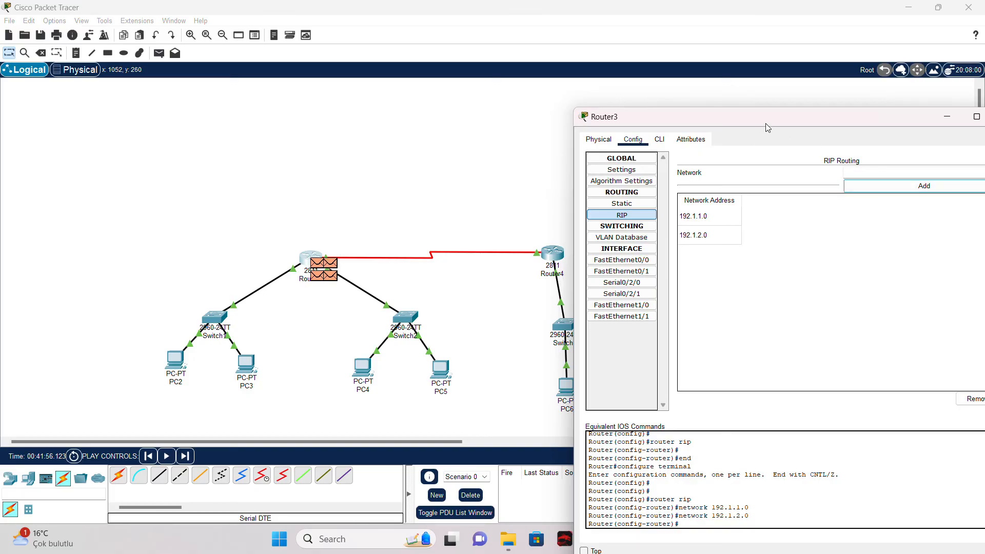
left_click_drag(766, 123, 832, 106)
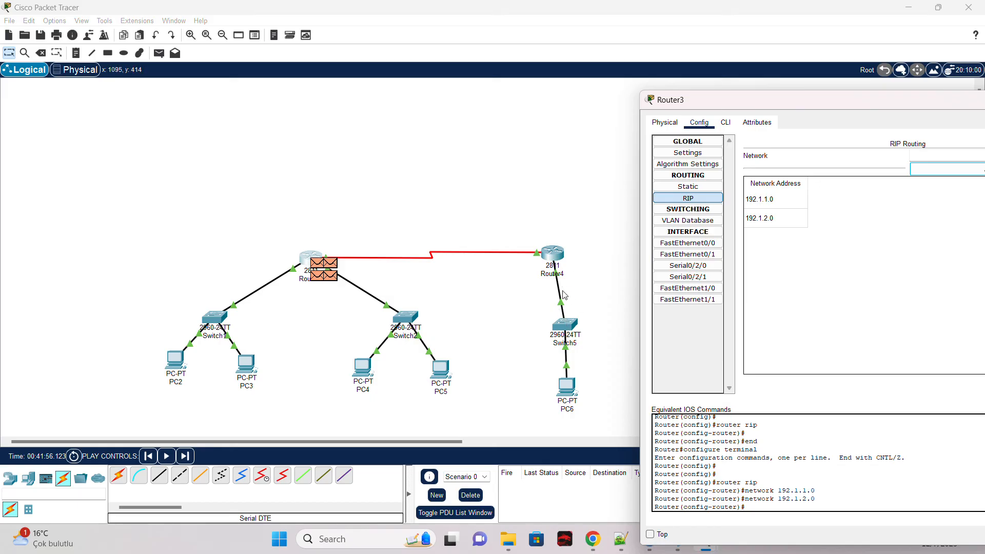
left_click_drag(864, 107, 778, 108)
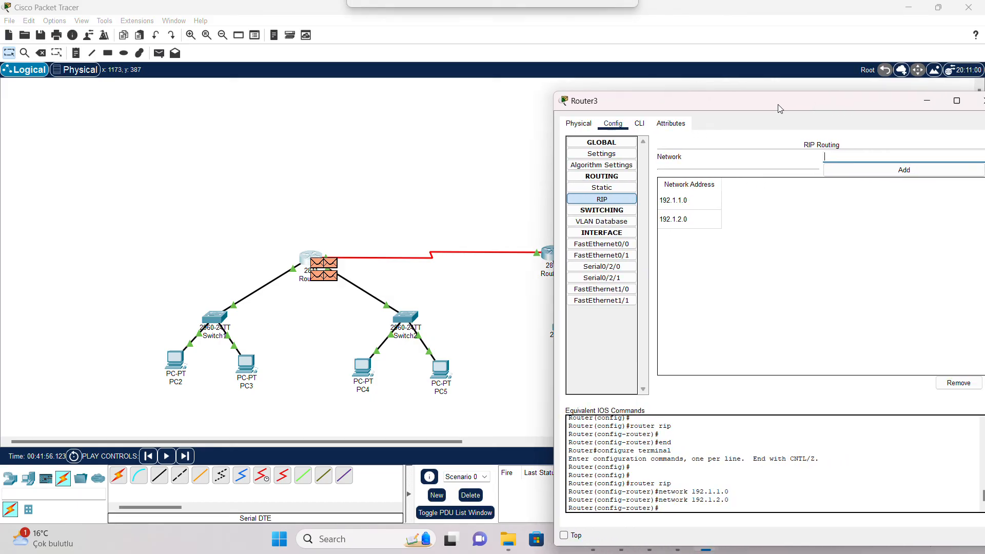
type("192.1.3.0")
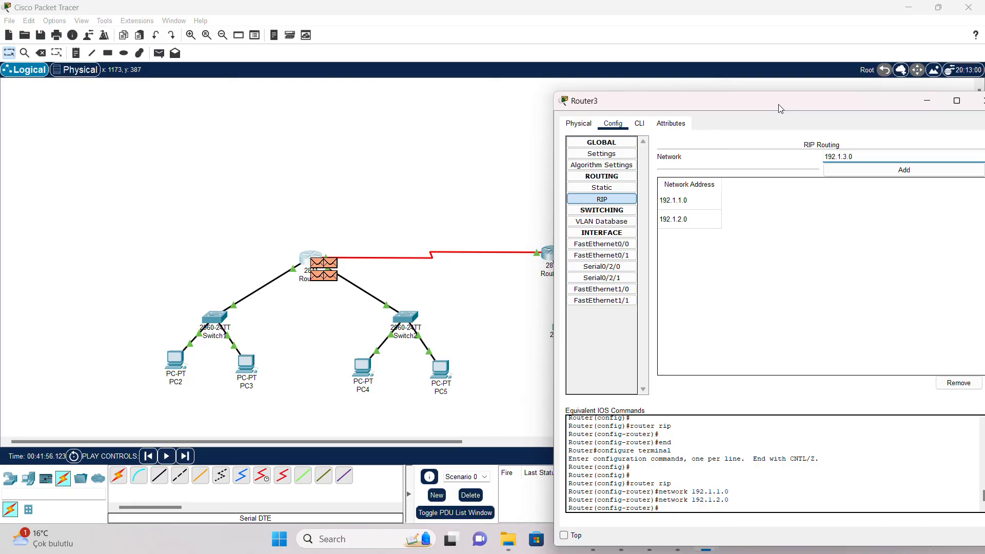
left_click(853, 171)
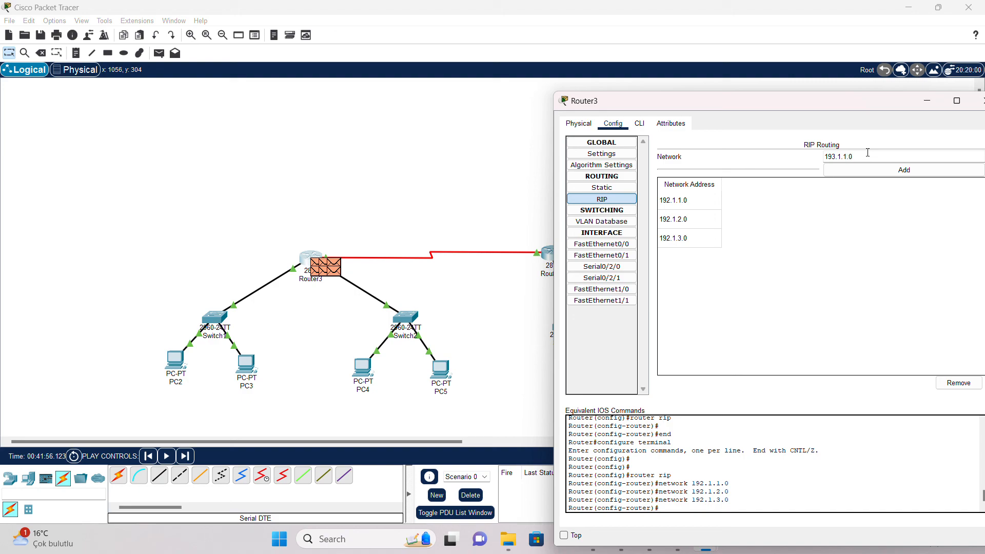
Step: Add network 193.1.1.0 to Router3's RIP routing and close the router window
left_click(878, 174)
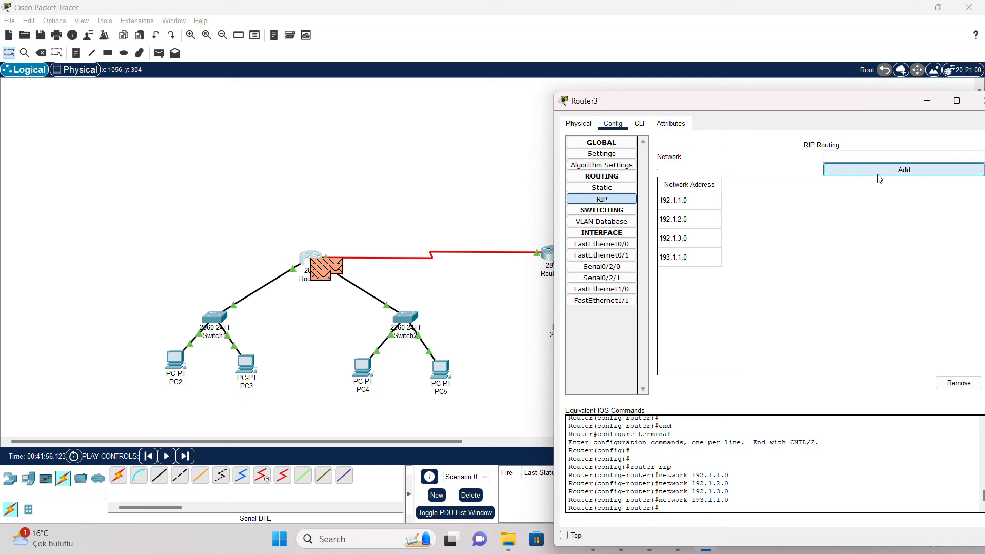
left_click_drag(826, 101, 660, 95)
left_click(821, 95)
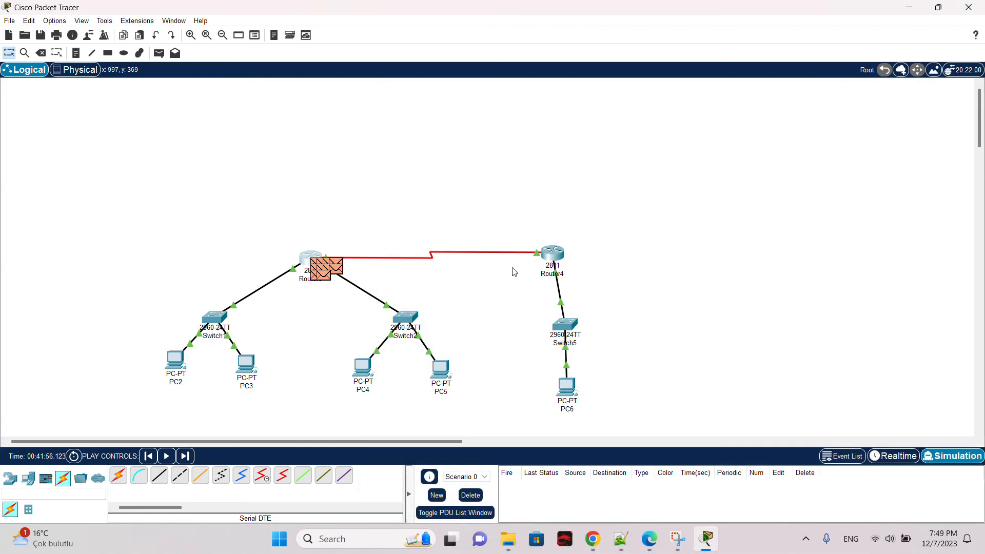
Step: Check Router4's Serial0/2/0 IP settings and close its window
left_click(552, 259)
left_click(393, 243)
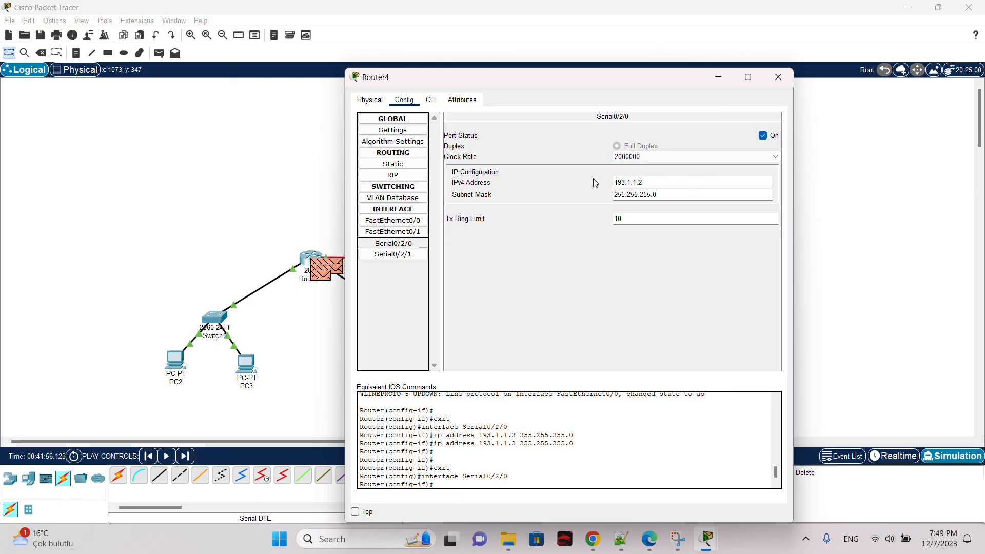
left_click(778, 77)
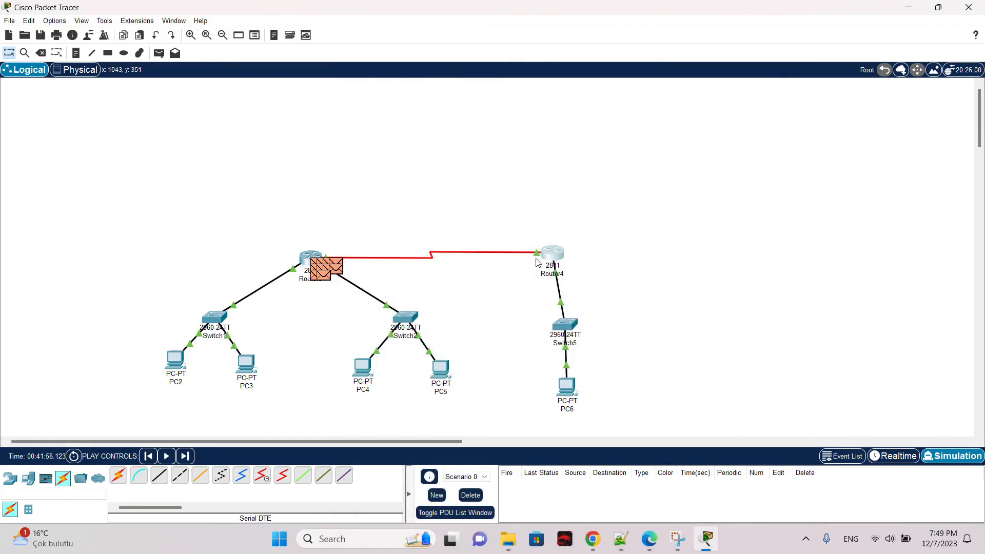
Step: Open Router4's RIP routing settings and add network 192.1.1.0
left_click(552, 260)
left_click(393, 176)
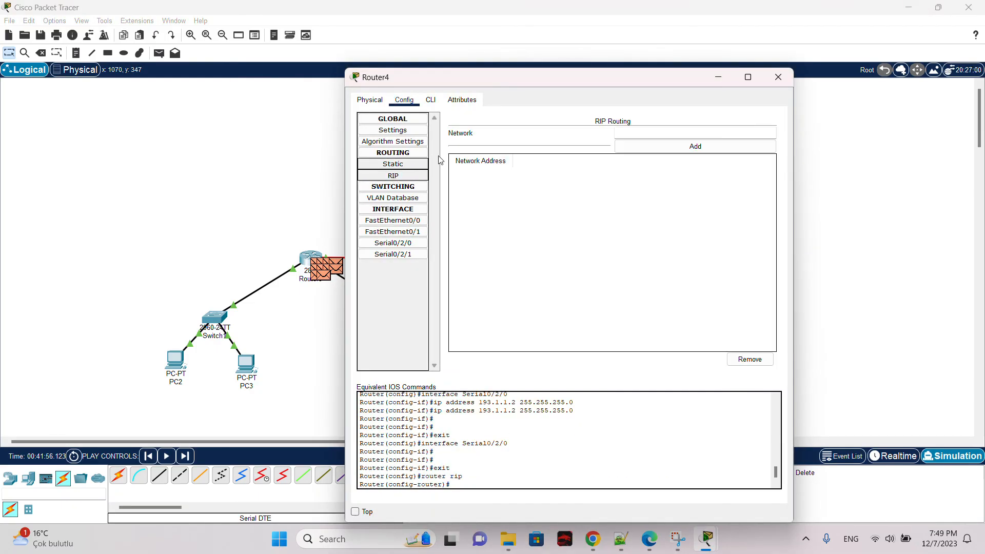
left_click_drag(539, 77, 734, 73)
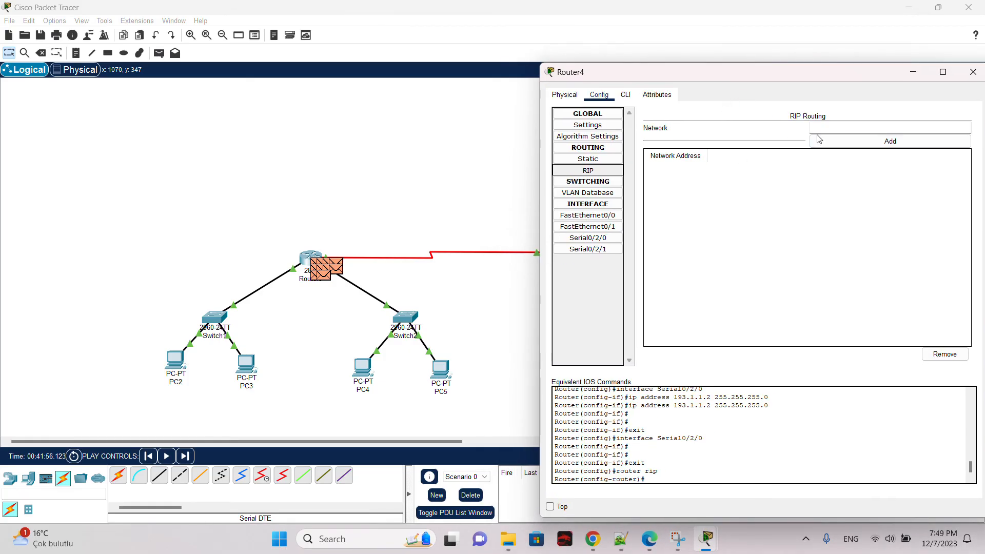
left_click(836, 129)
type("192.1.1.0")
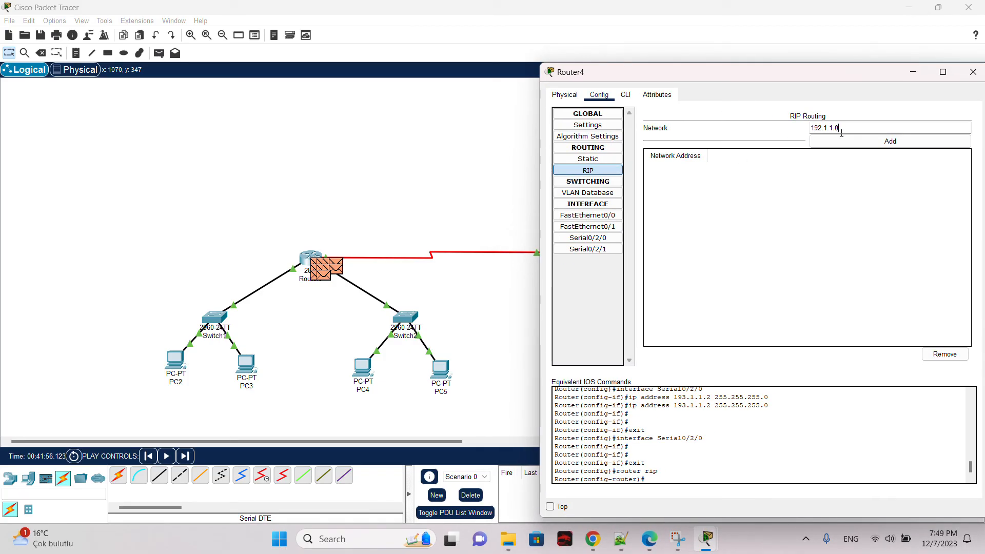
left_click(848, 141)
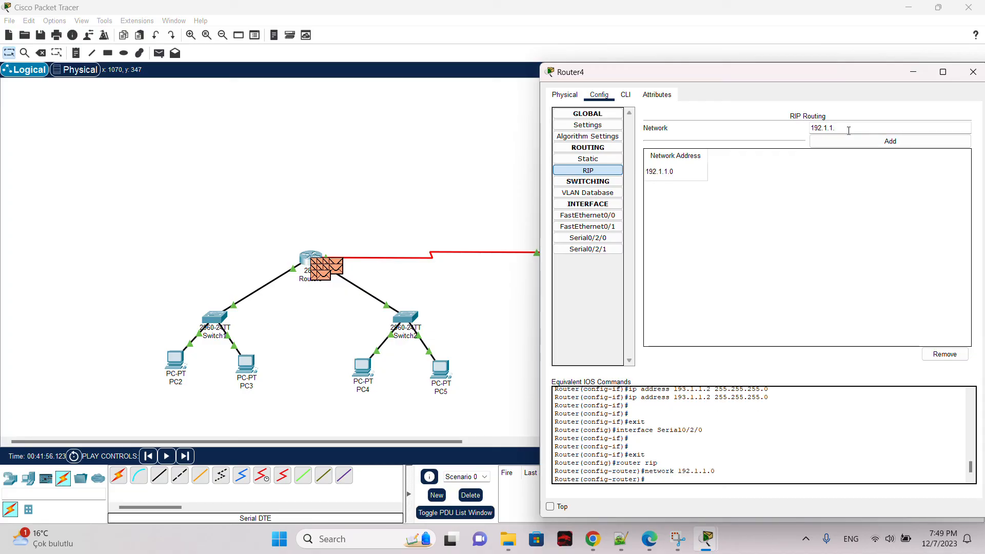
Step: Add networks 192.1.2.0 and 192.1.3.0 to Router4's RIP routing
key("BackSpace")
key("BackSpace")
type(".")
left_click(847, 141)
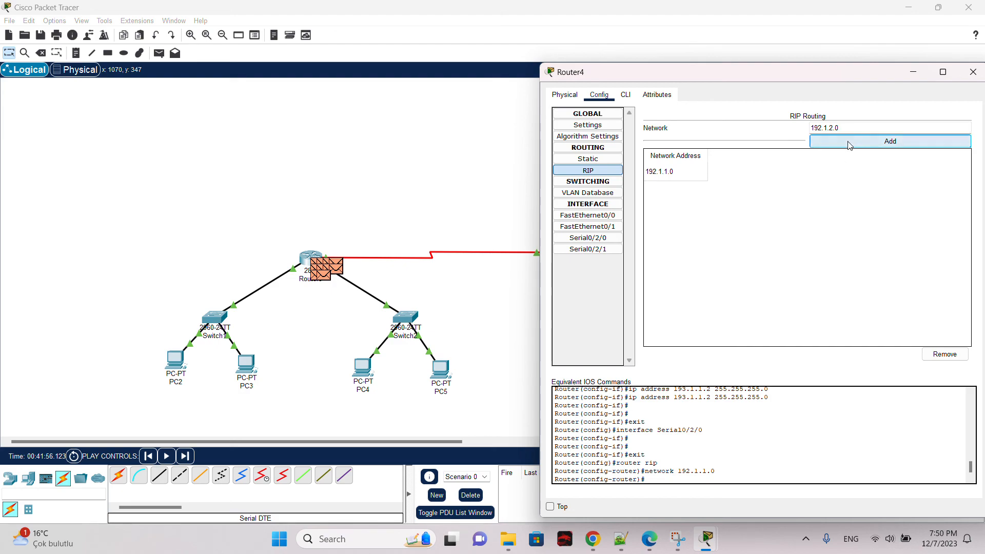
left_click(846, 128)
type("192.1")
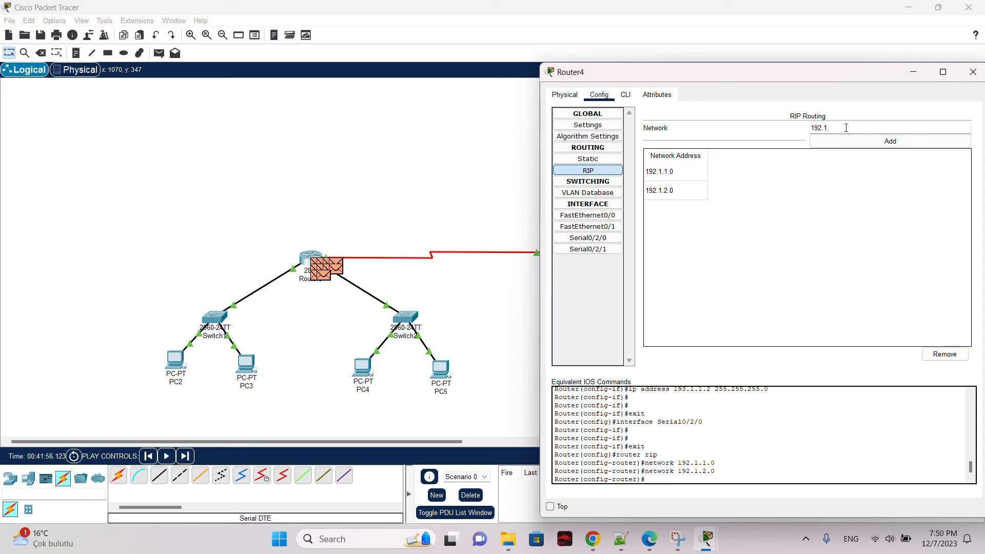
type(".3.0")
left_click(847, 141)
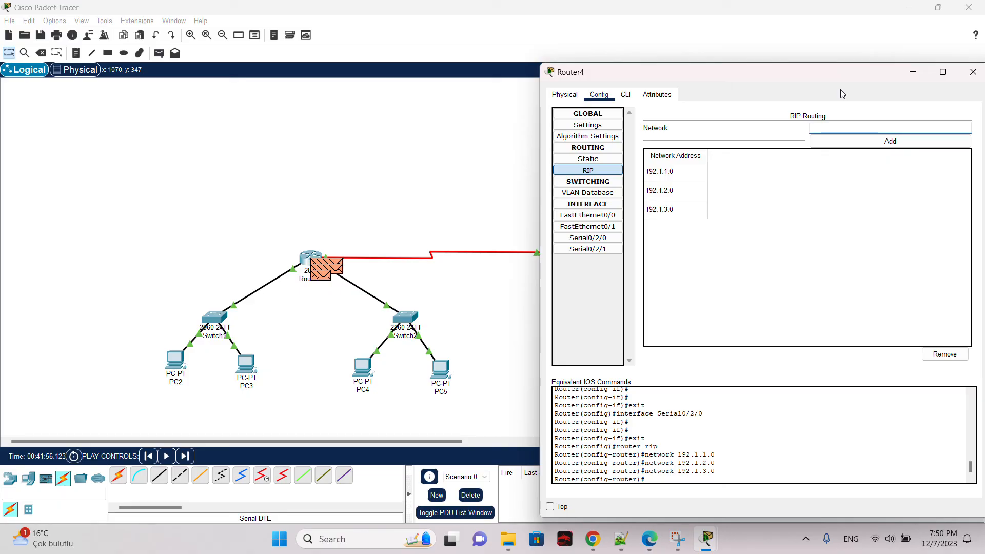
Step: Add network 193.1.1.0 to Router4's RIP routing
type("193.1.1.0")
left_click(893, 141)
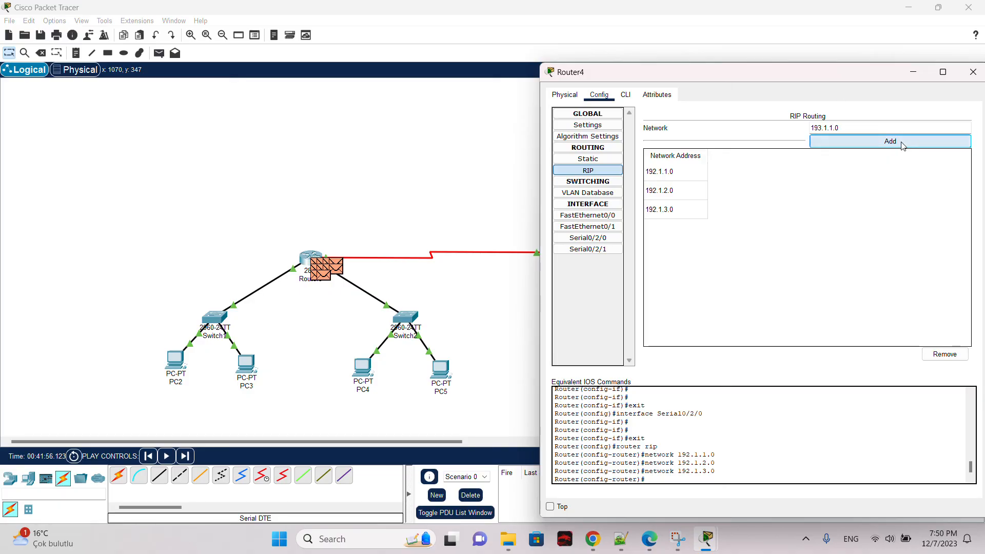
Step: Review Router4's interface, static and RIP settings pages, then close the router window
left_click(595, 239)
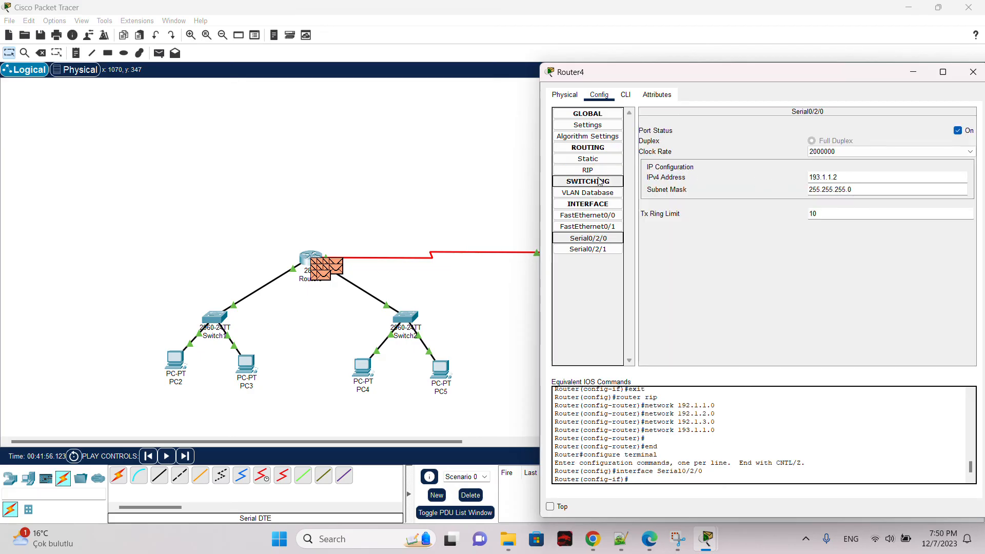
left_click(607, 215)
left_click(610, 227)
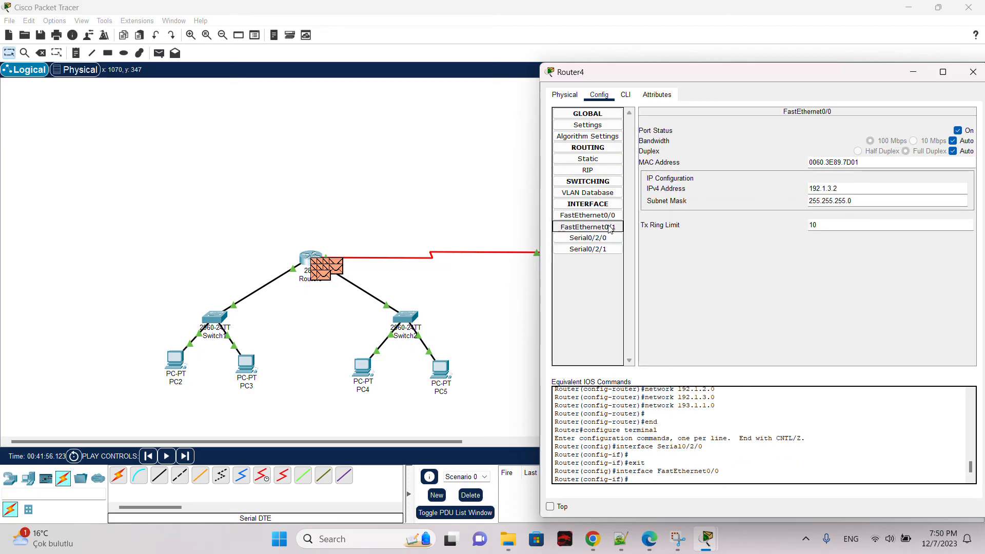
left_click(612, 216)
left_click(610, 158)
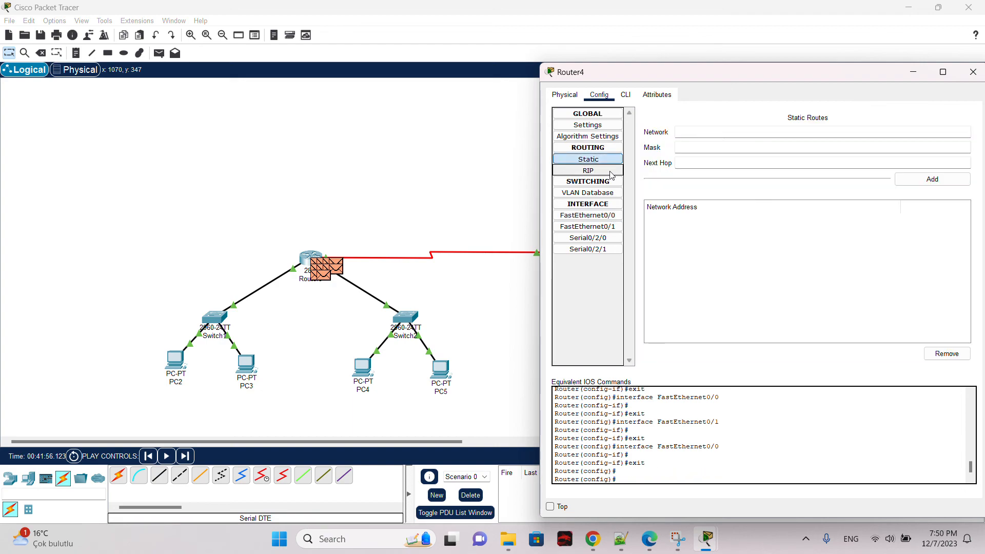
left_click(605, 170)
left_click_drag(849, 72, 796, 72)
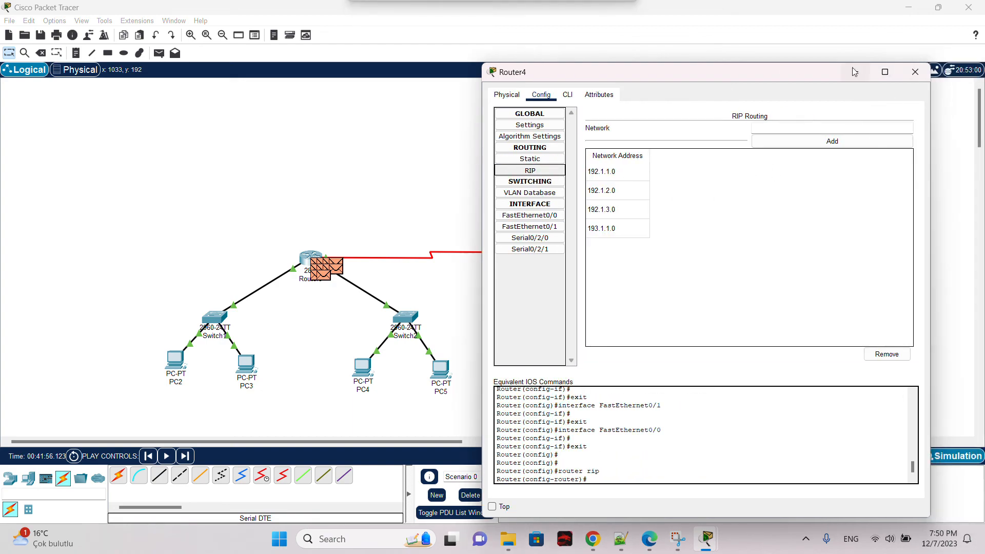
left_click(921, 72)
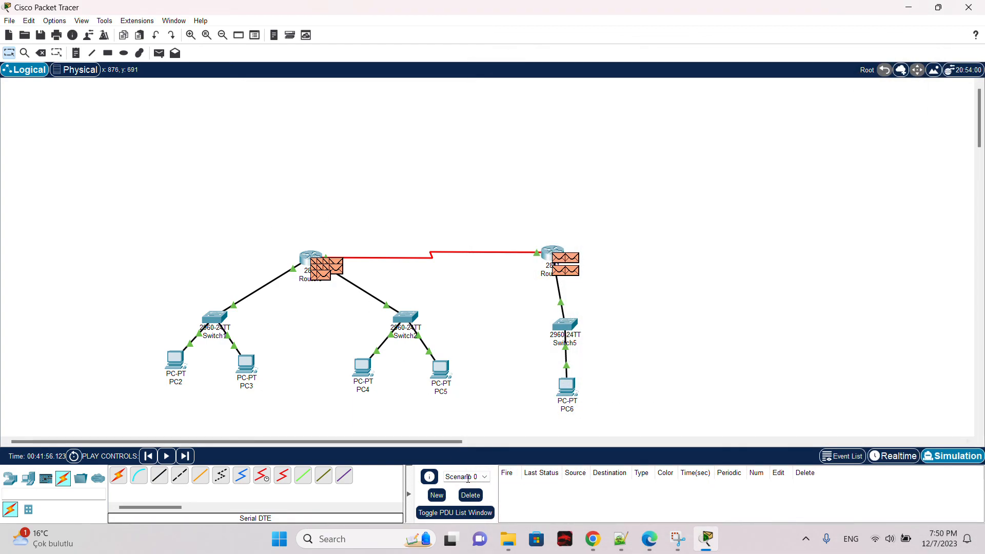
Step: Step the simulation forward through the pending events and delete the scenario's PDUs
left_click(472, 493)
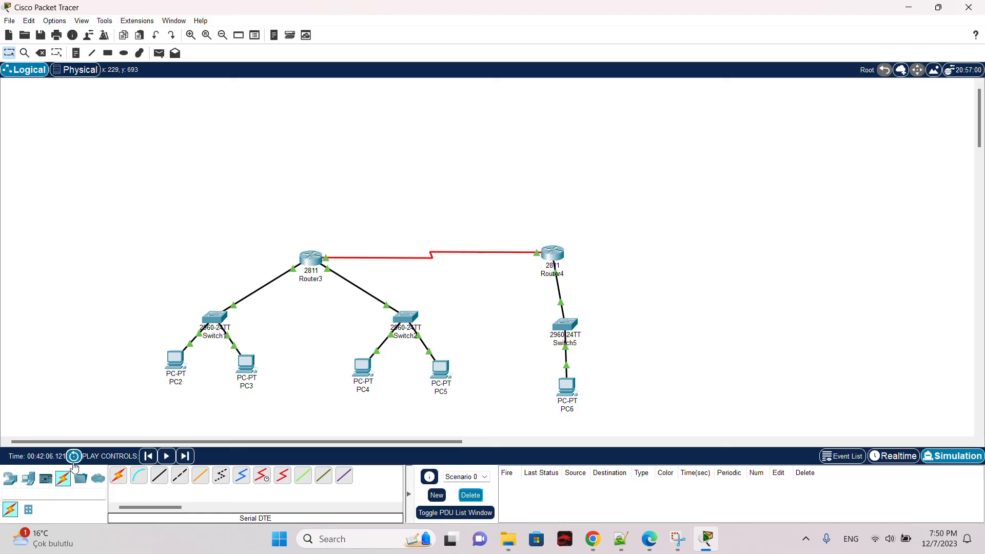
left_click(184, 458)
left_click(183, 458)
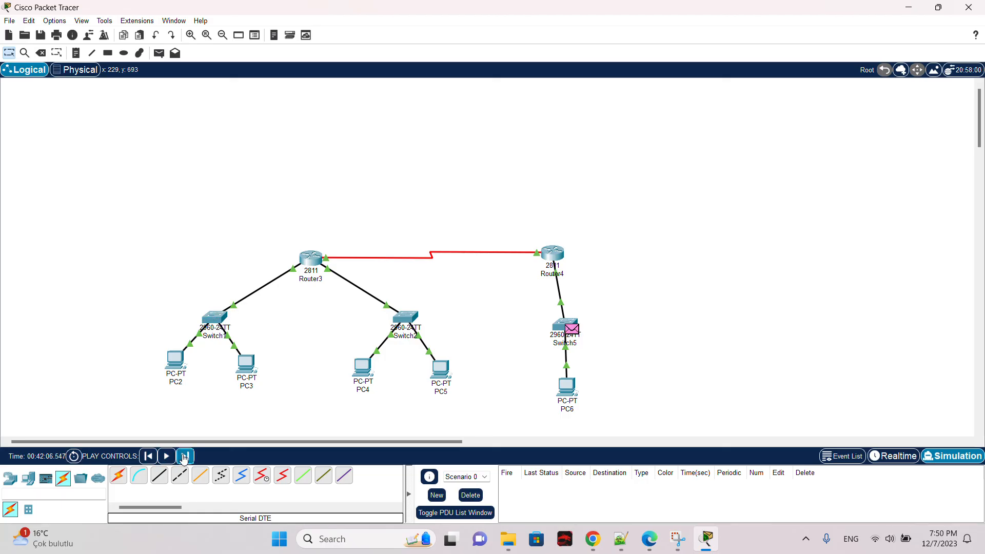
left_click(183, 459)
left_click(184, 458)
left_click(184, 458)
left_click(184, 458)
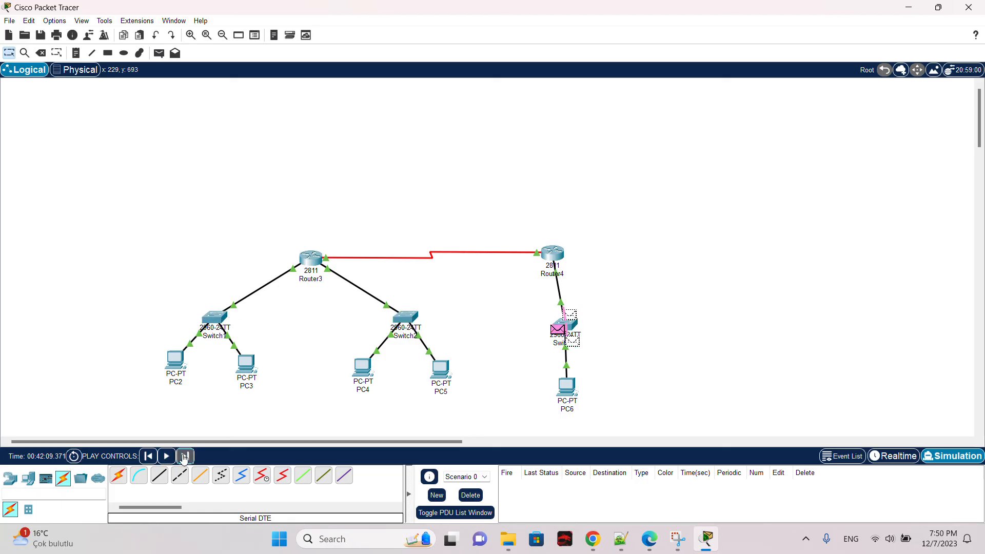
left_click(183, 459)
left_click(183, 458)
left_click(184, 458)
left_click(184, 458)
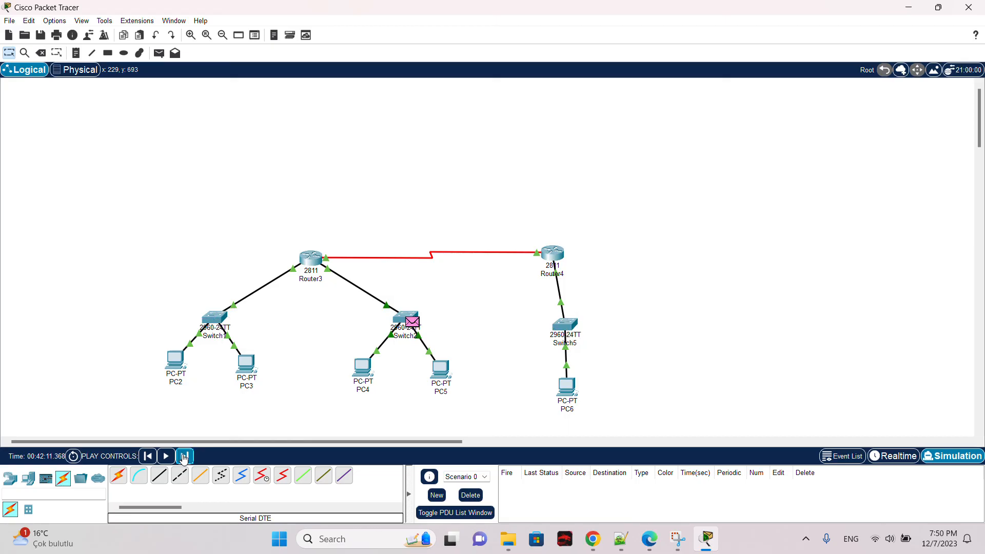
left_click(184, 458)
left_click(184, 458)
left_click(184, 459)
left_click(183, 459)
left_click(183, 458)
left_click(184, 458)
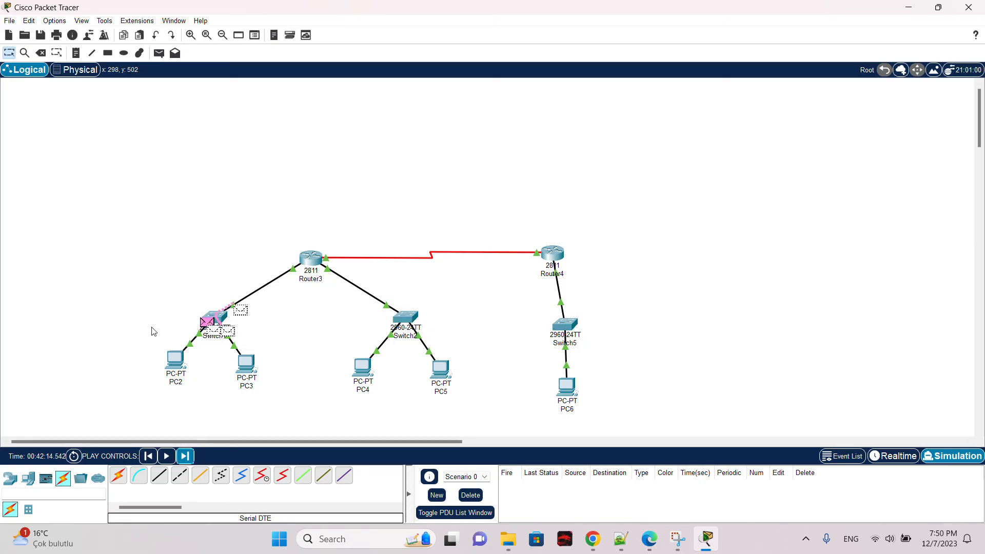
left_click(470, 495)
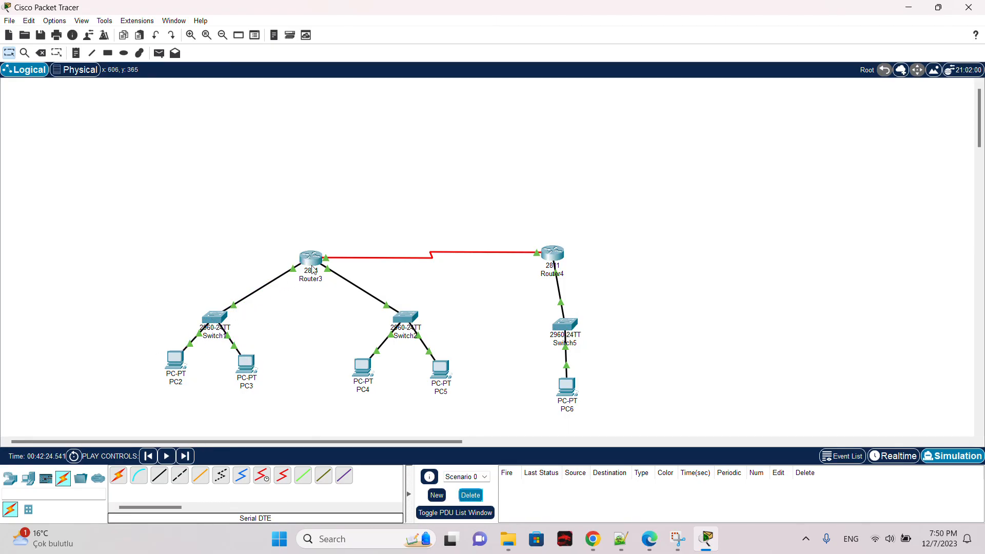
Step: In simulation mode, send a simple PDU from PC2 to PC6 and run the simulation
left_click(159, 54)
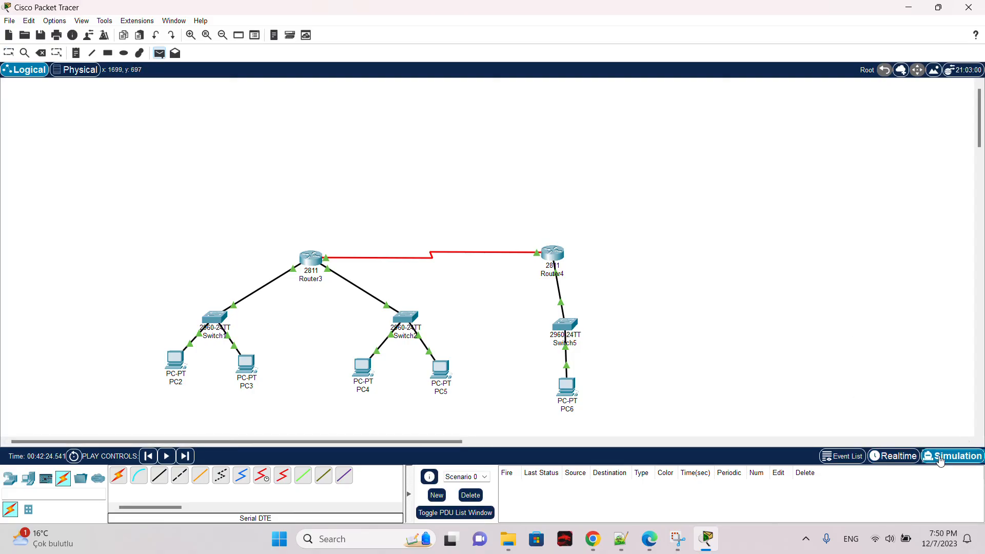
left_click(895, 456)
left_click(952, 456)
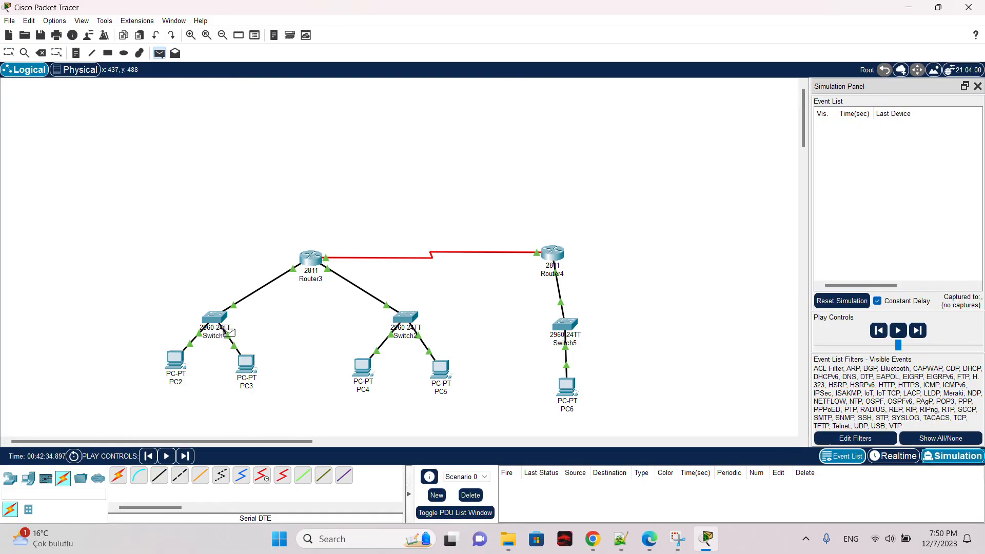
left_click(174, 369)
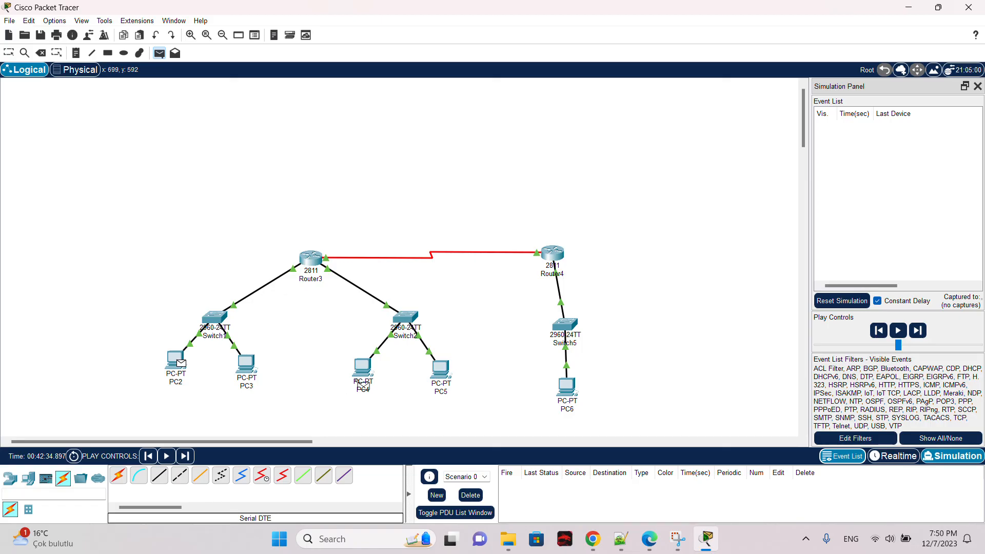
left_click(567, 388)
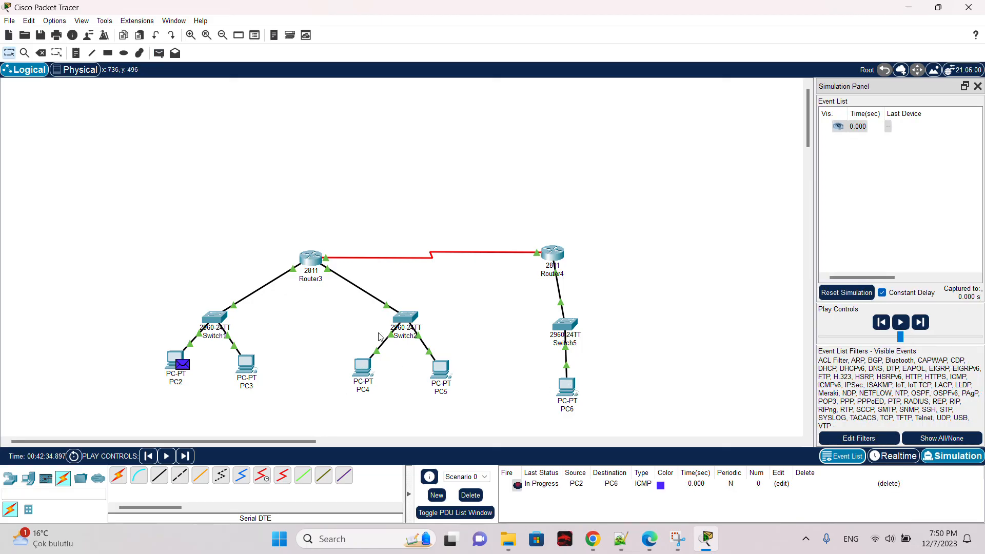
left_click(901, 324)
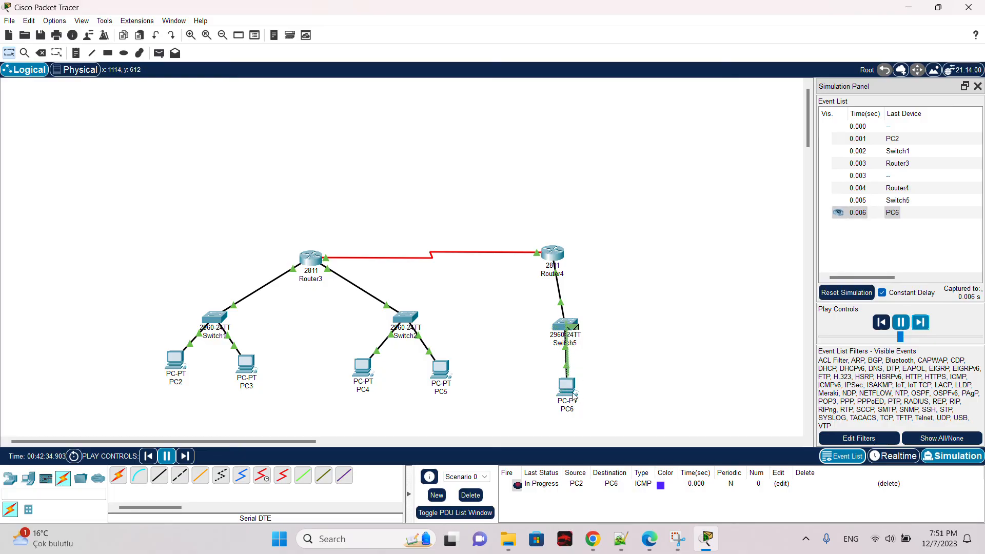
left_click(920, 322)
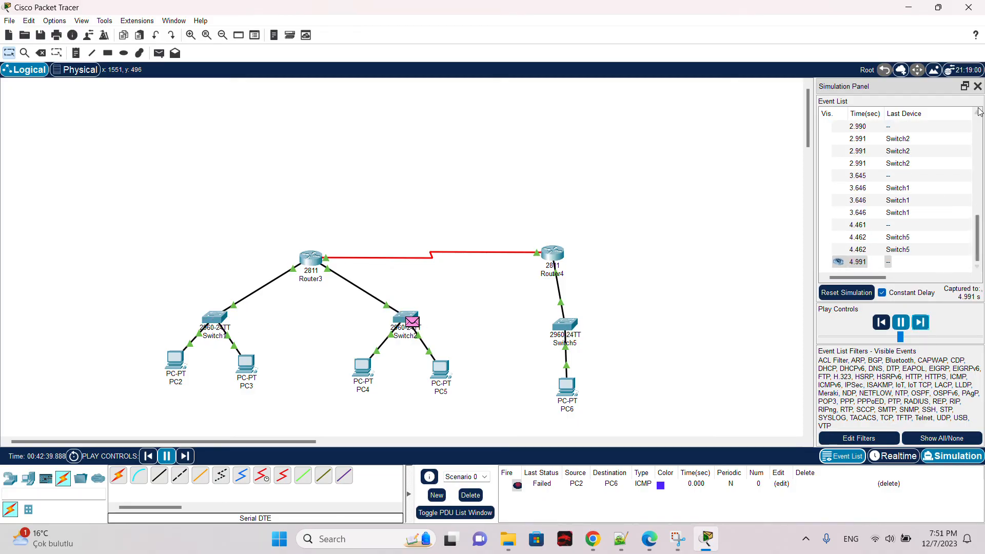
Step: Close the simulation panel, delete the PDU and switch back to realtime mode
left_click(978, 85)
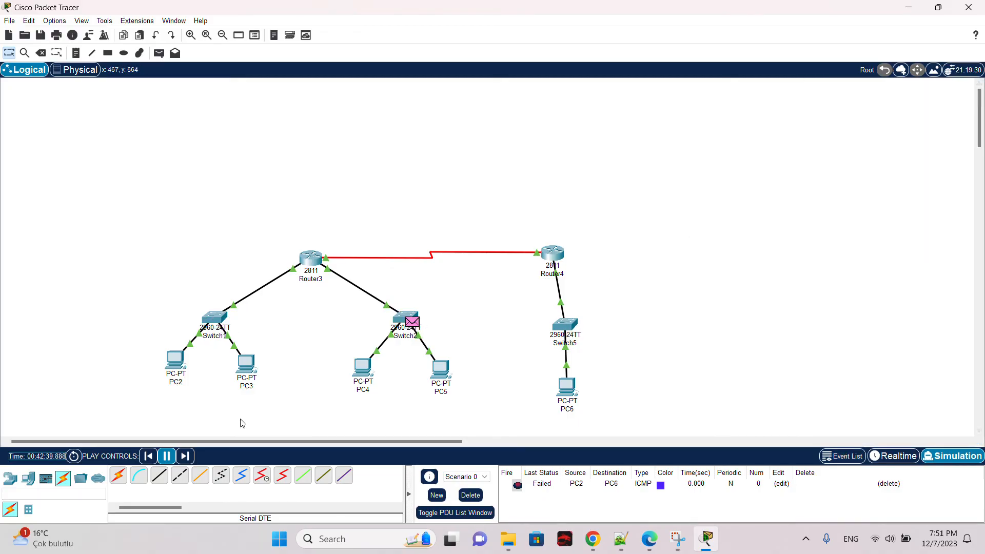
left_click(476, 494)
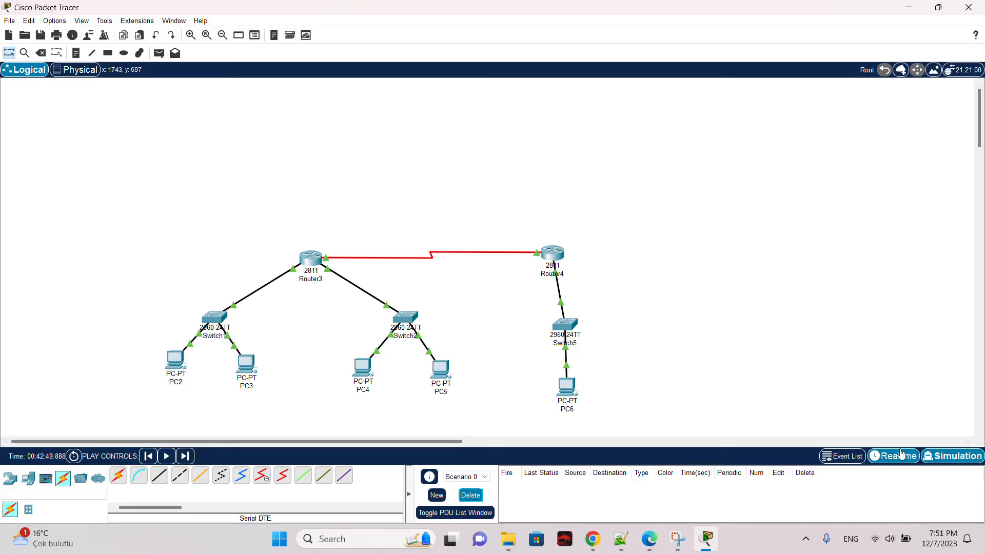
left_click(901, 453)
Step: Send a simple PDU from PC2 to PC6 in realtime mode
left_click(159, 53)
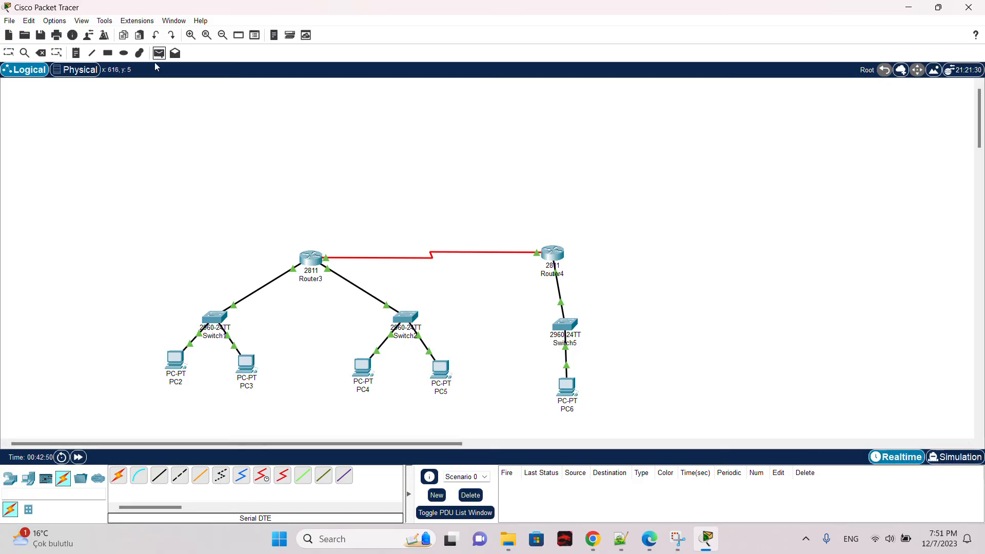
left_click(170, 361)
left_click(566, 386)
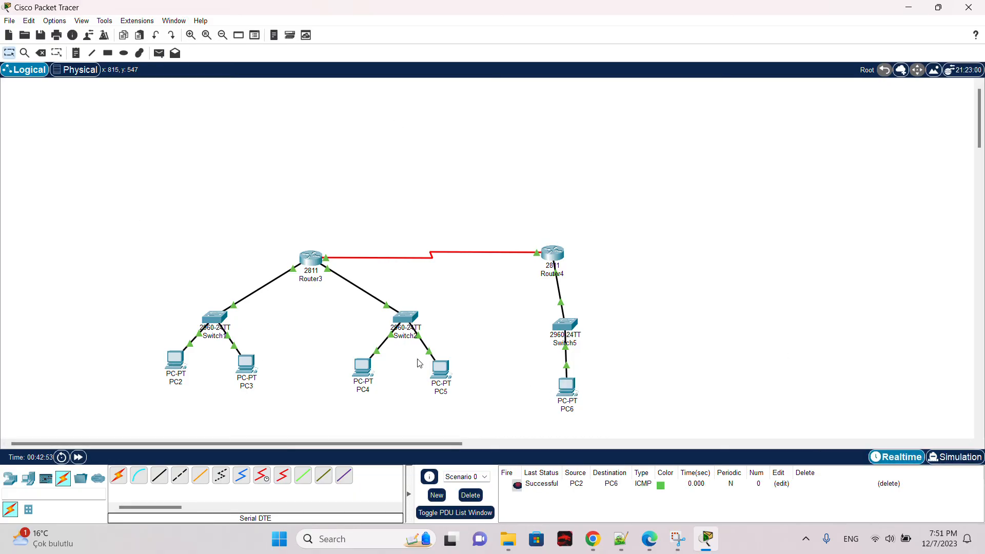